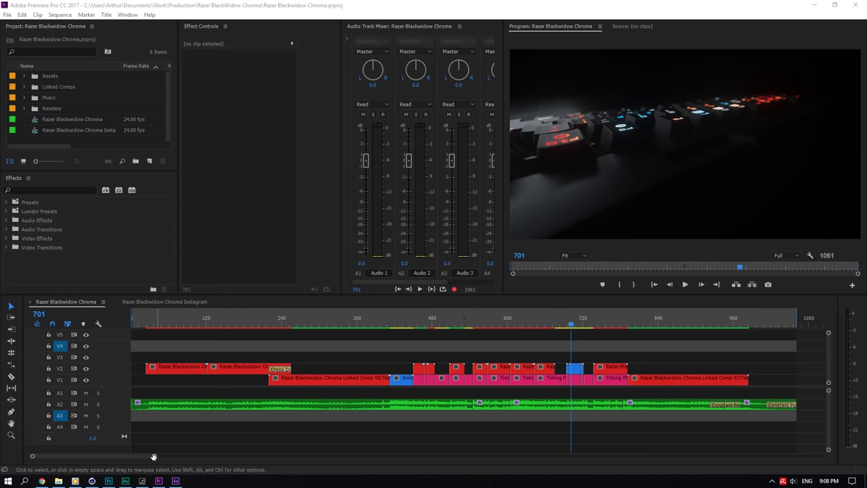
drag(154, 456, 865, 351)
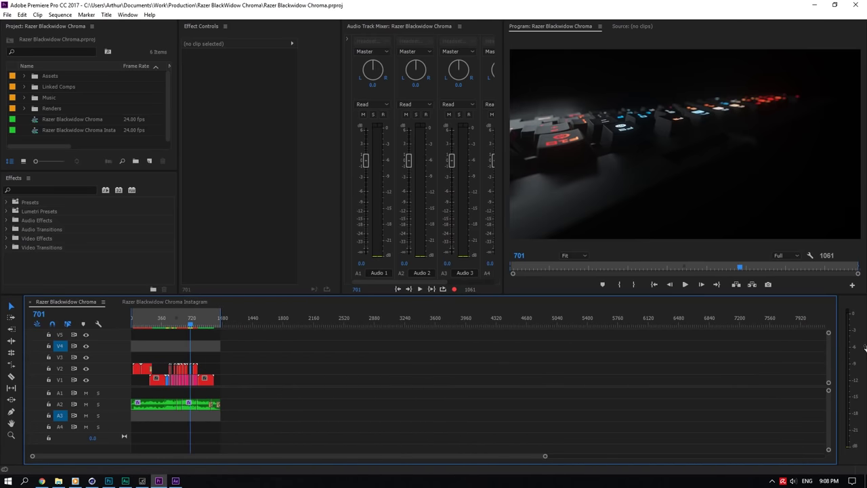
alt+scroll(745, 358, up, 3)
alt+scroll(864, 347, down, 2)
alt+scroll(799, 348, up, 3)
alt+scroll(793, 348, down, 1)
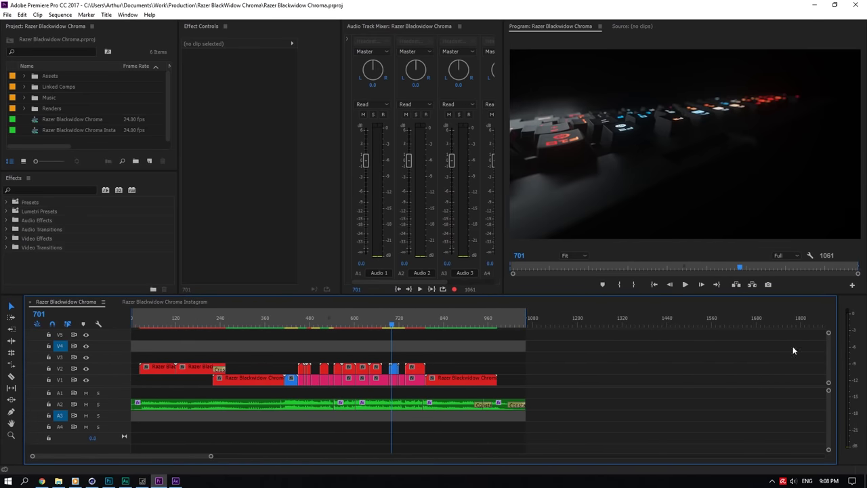
drag(212, 458, 823, 457)
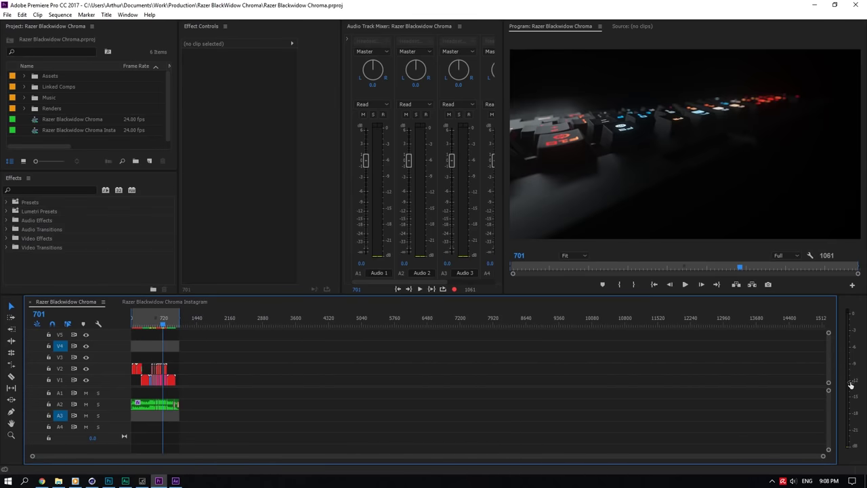
alt+scroll(685, 375, up, 5)
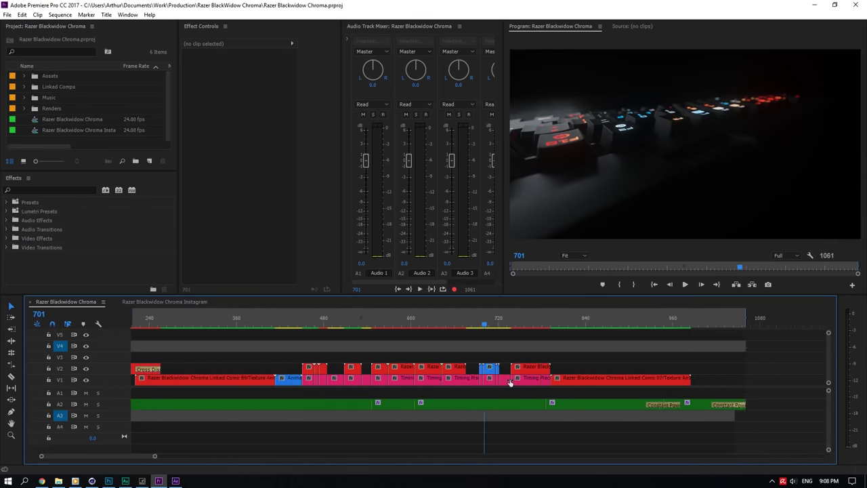
alt+scroll(581, 383, down, 2)
drag(281, 456, 422, 446)
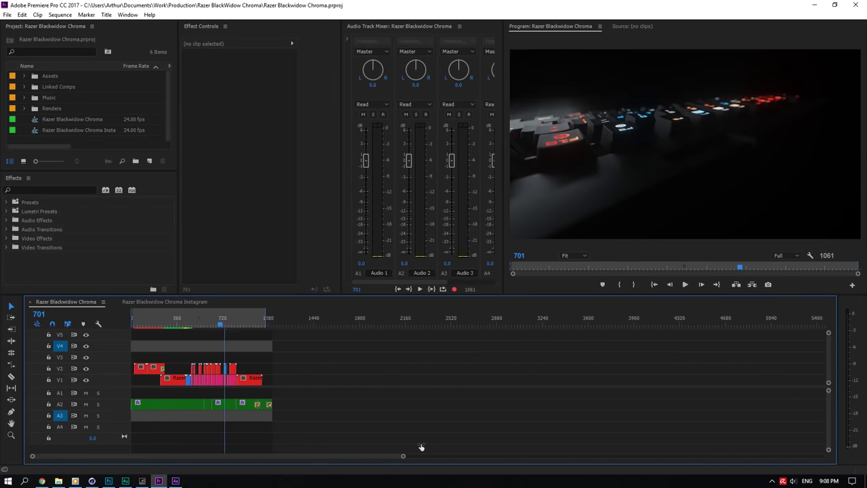
Copy all the music clips on track A2 and paste them onto track A3 at about frame 2040, clear of the main edit
drag(337, 431, 154, 379)
drag(309, 432, 154, 404)
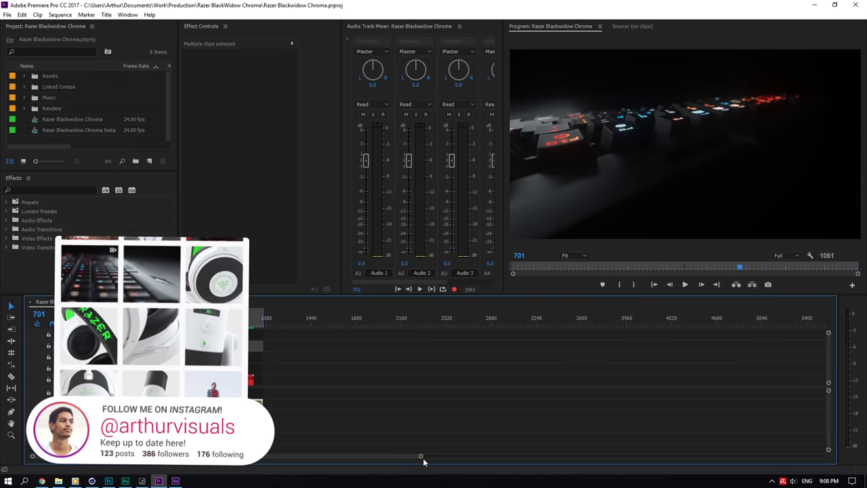
drag(420, 455, 391, 436)
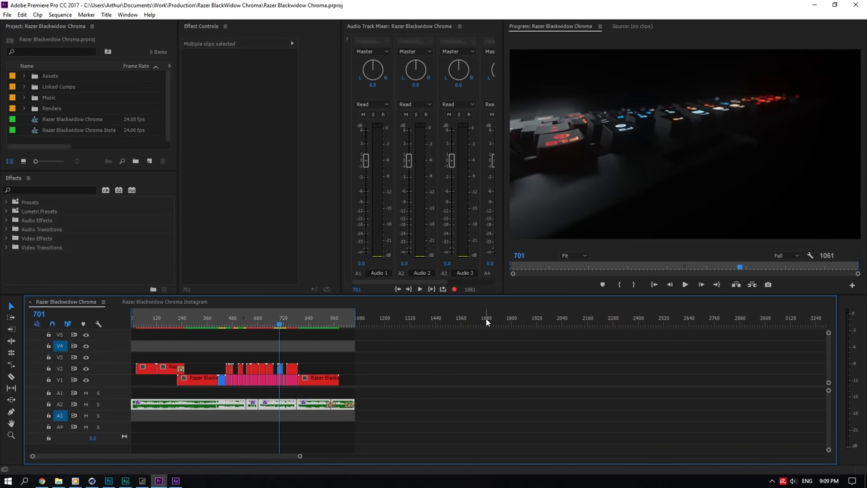
click(522, 319)
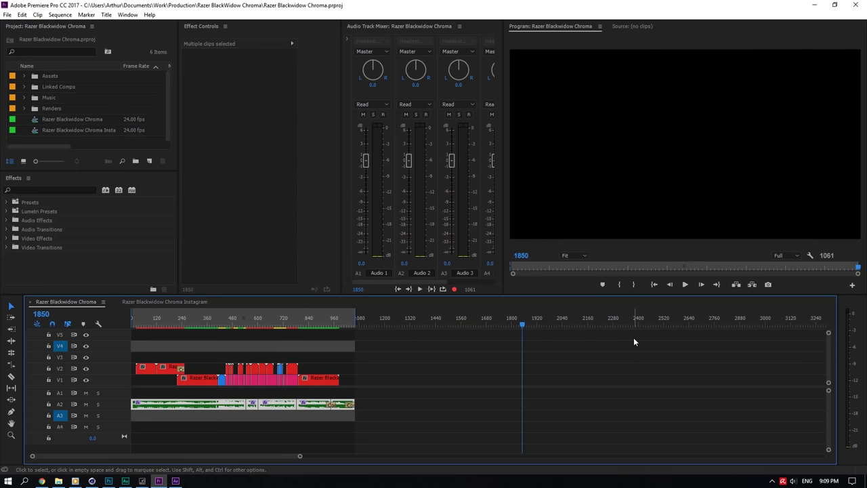
click(550, 320)
click(562, 323)
key(ctrl+v)
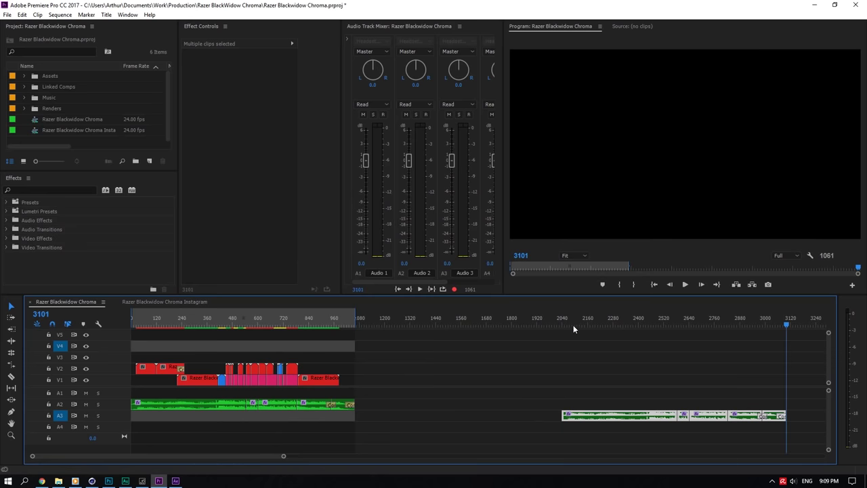
drag(222, 452, 250, 453)
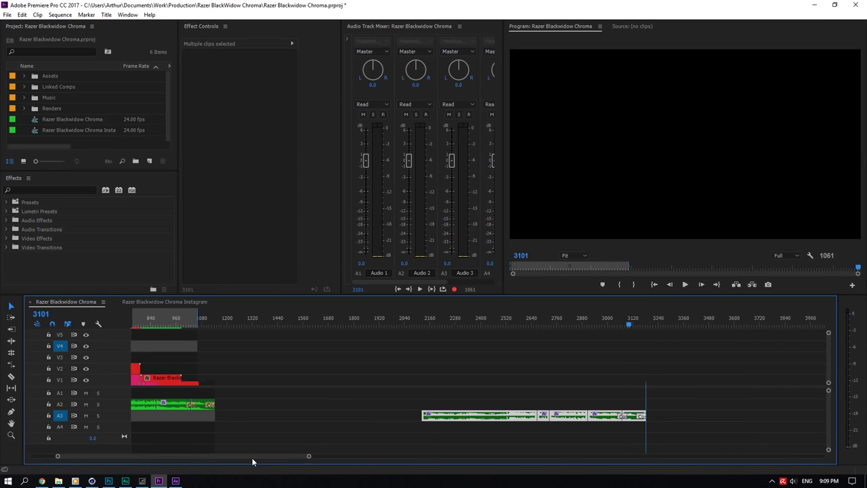
scroll(251, 459, down, 3)
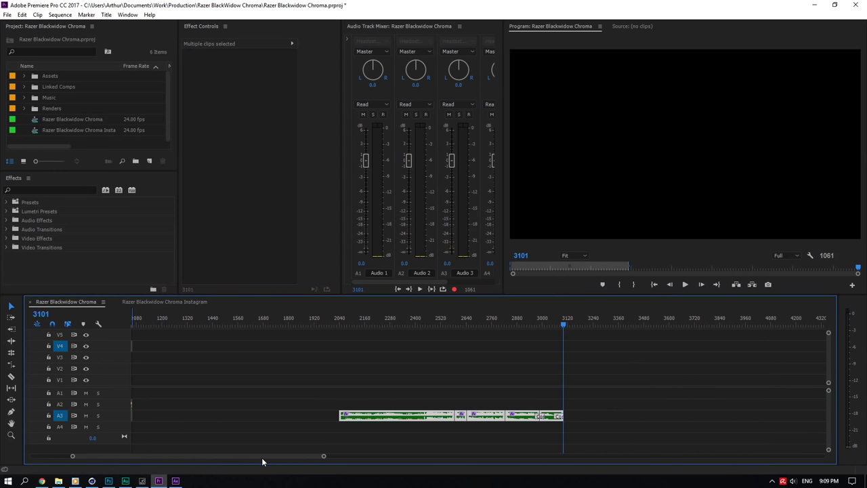
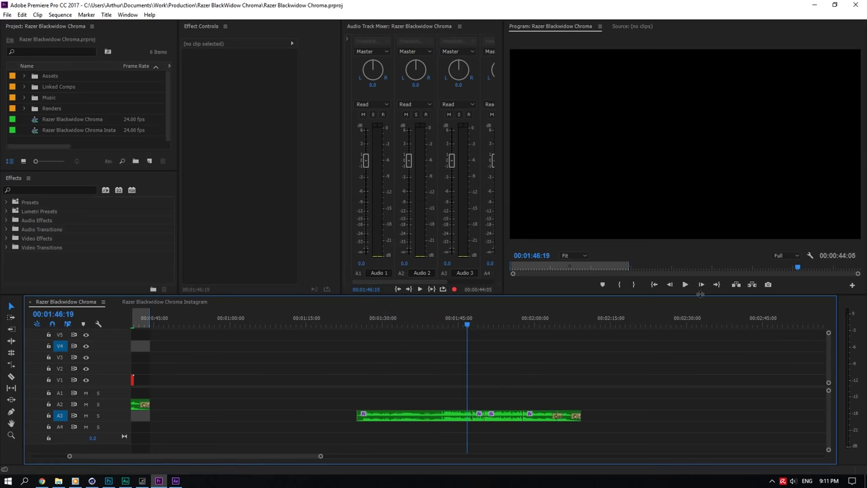
Play part of the copied music on A3 and remove the two cuts in its middle section, joining those segments into one clip
click(685, 284)
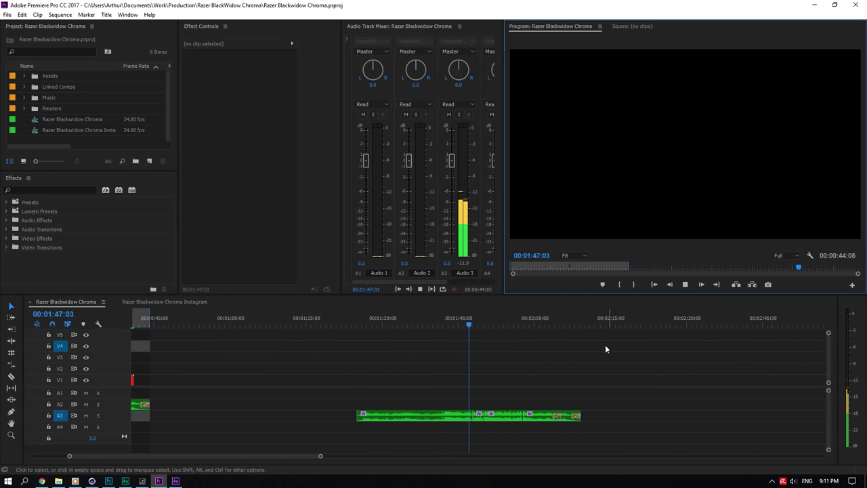
click(480, 318)
click(478, 415)
key(ctrl+z)
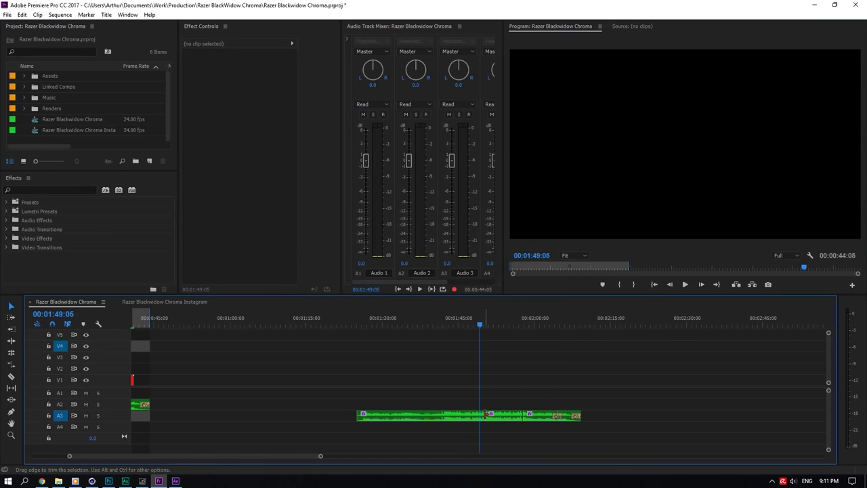
key(ctrl+z)
click(520, 318)
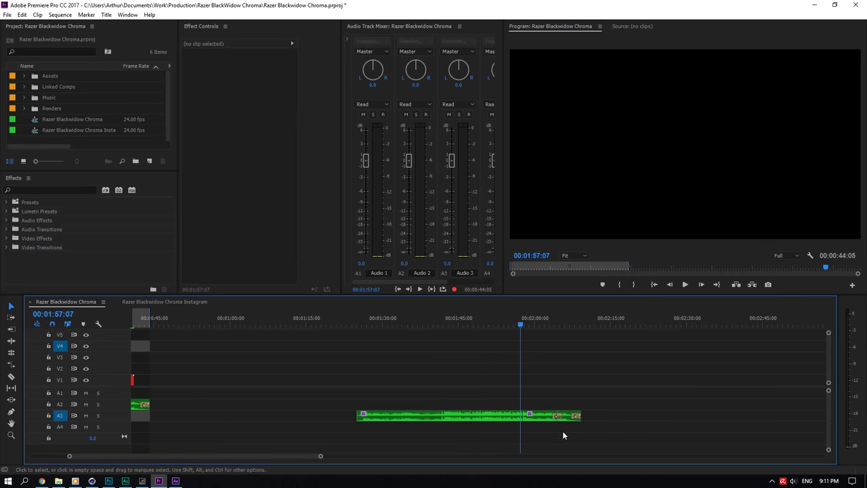
Move the two ending music clips from A3 up to track A1, starting at about 00:02:27
click(543, 410)
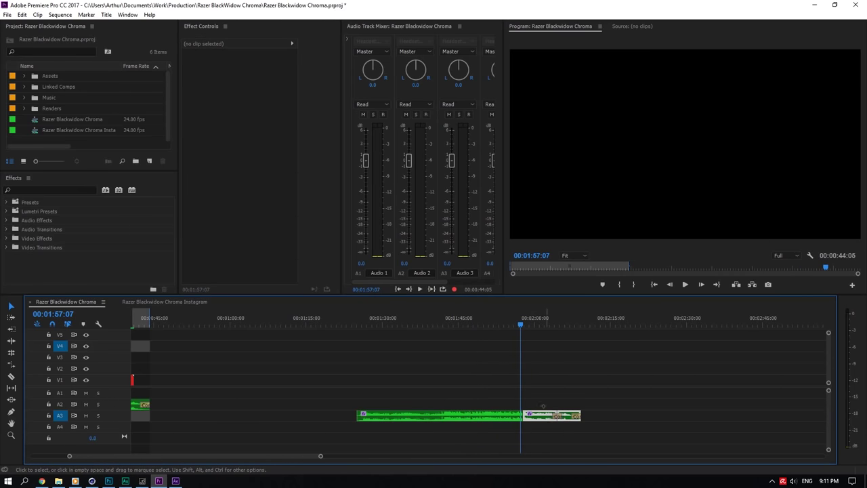
drag(542, 406, 691, 394)
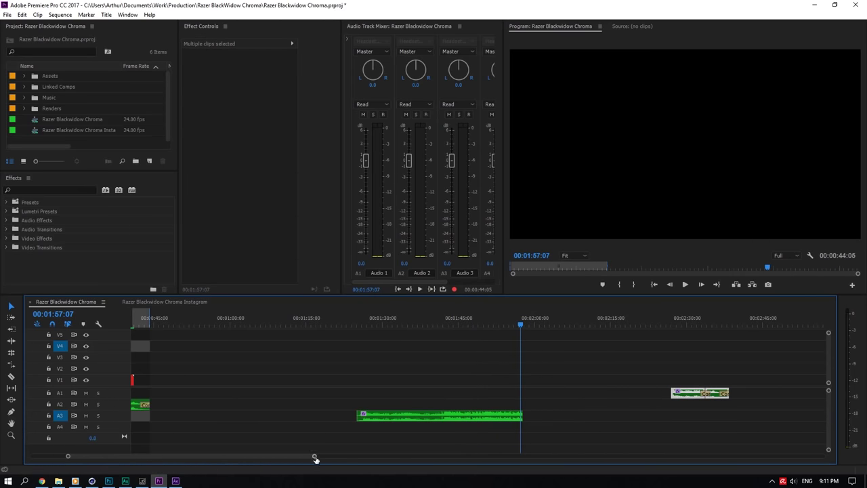
drag(314, 456, 318, 456)
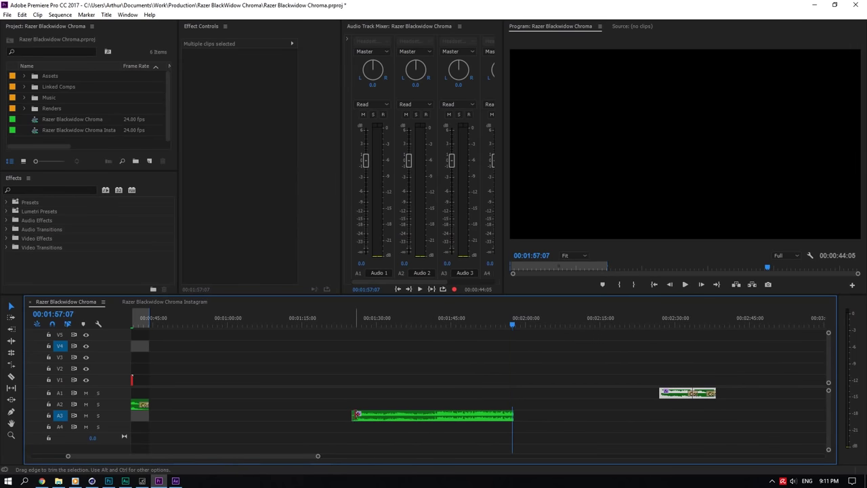
scroll(505, 374, up, 2)
click(703, 321)
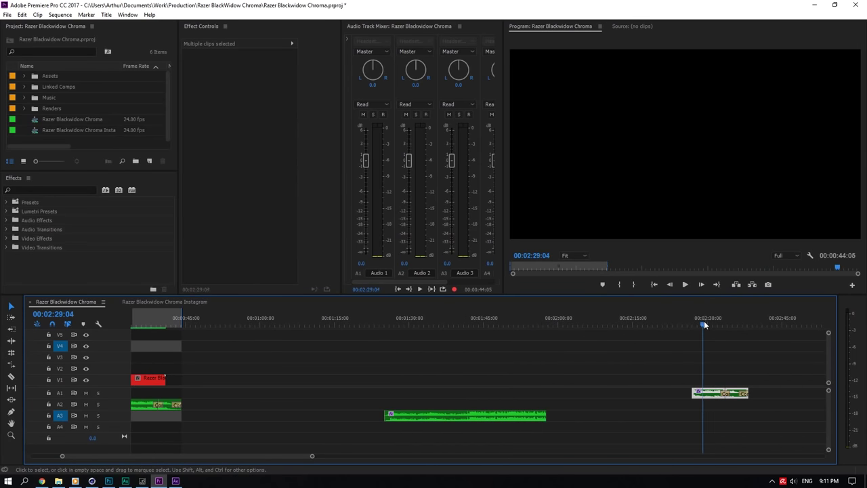
Try extending the end of the last music clip slightly, and move both ending clips back to A3 directly after the main clip
drag(748, 393, 749, 393)
drag(842, 387, 714, 389)
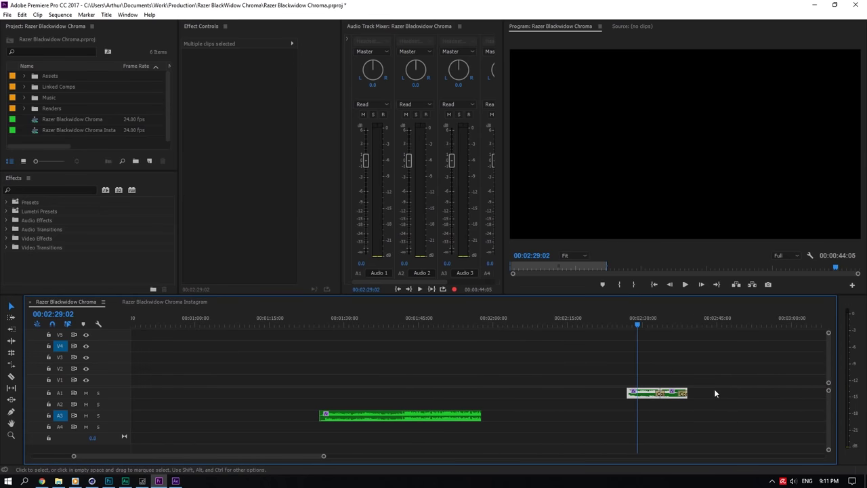
key(ctrl+z)
drag(553, 320, 428, 322)
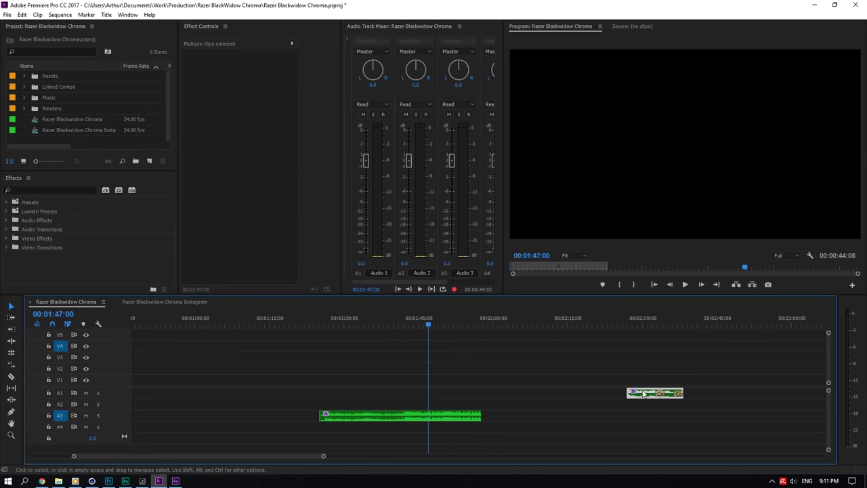
drag(654, 392, 507, 415)
Play the A3 music across the join between the main clip and the ending clip from about 00:01:57
click(480, 320)
drag(480, 317, 478, 317)
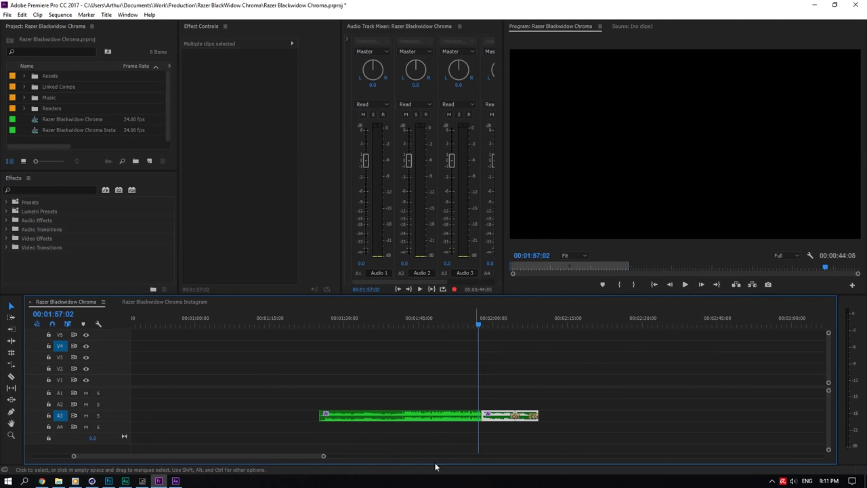
click(326, 457)
drag(448, 456, 432, 437)
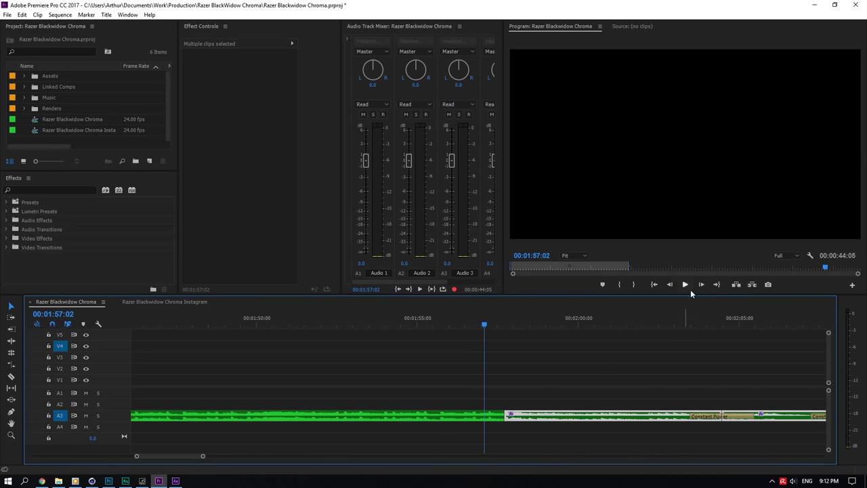
drag(205, 456, 217, 461)
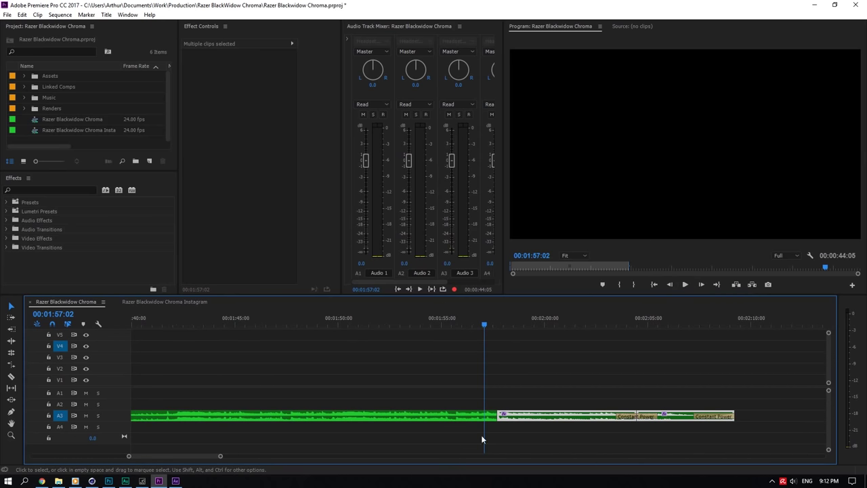
click(684, 285)
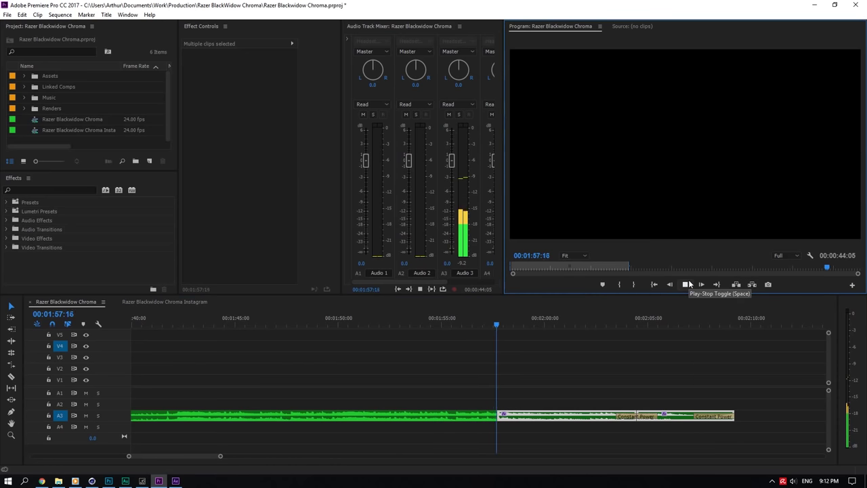
click(488, 318)
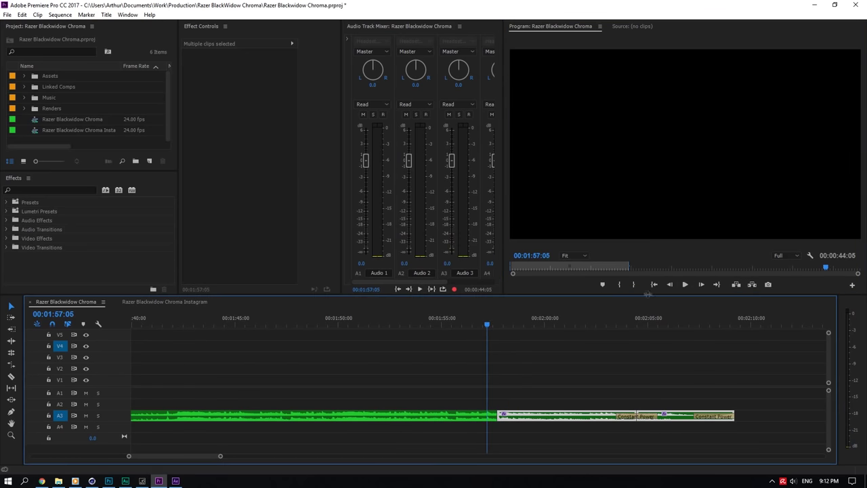
click(540, 383)
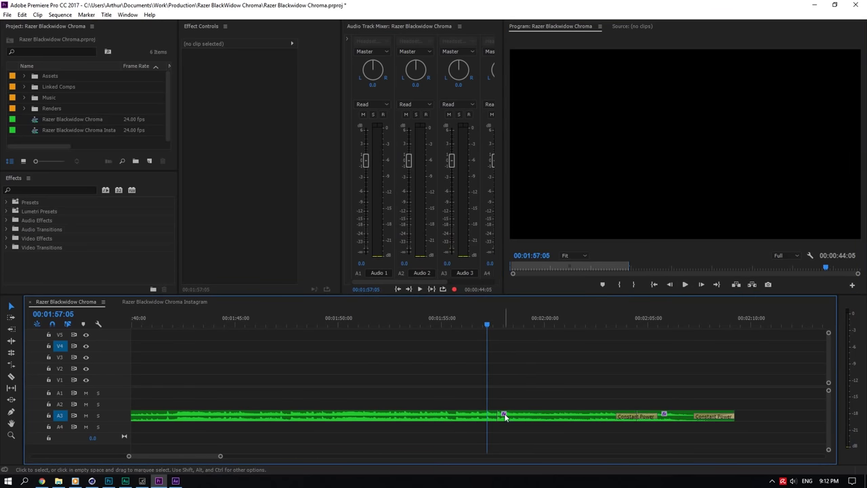
click(499, 415)
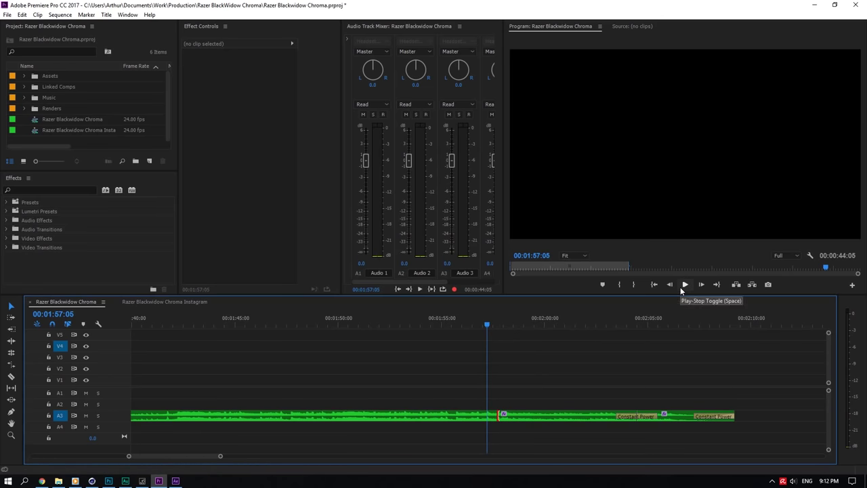
click(520, 415)
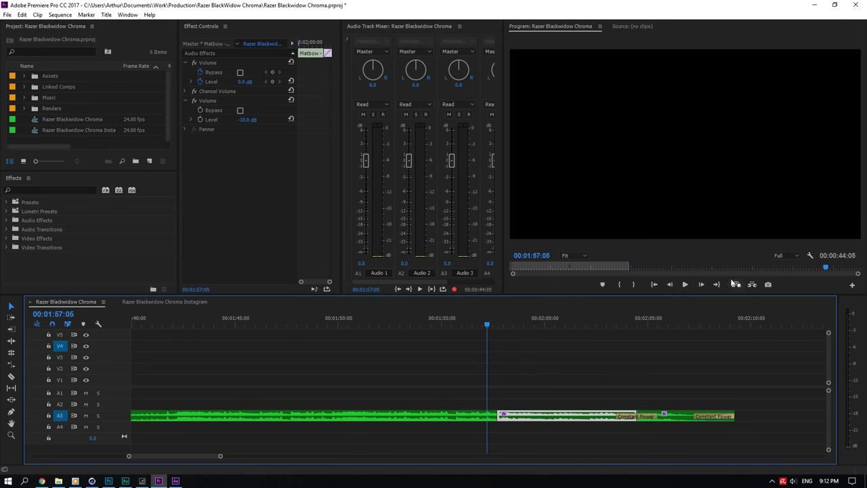
click(685, 284)
Play through the Constant Power transition between the two ending clips from 00:02:03:07 and delete that transition
click(621, 325)
drag(621, 324, 612, 324)
click(650, 415)
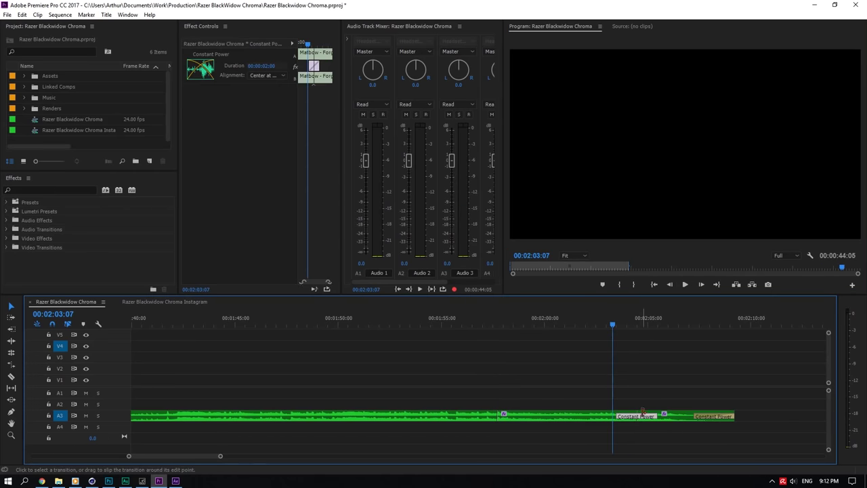
click(684, 285)
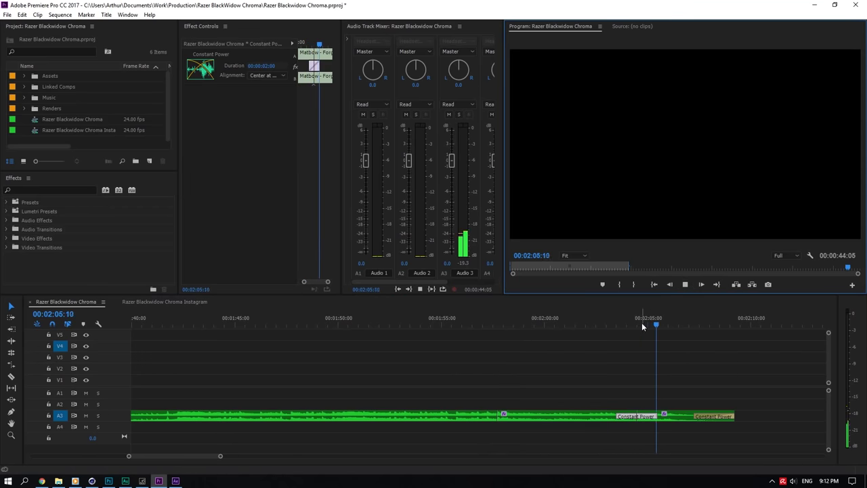
click(613, 322)
key(Delete)
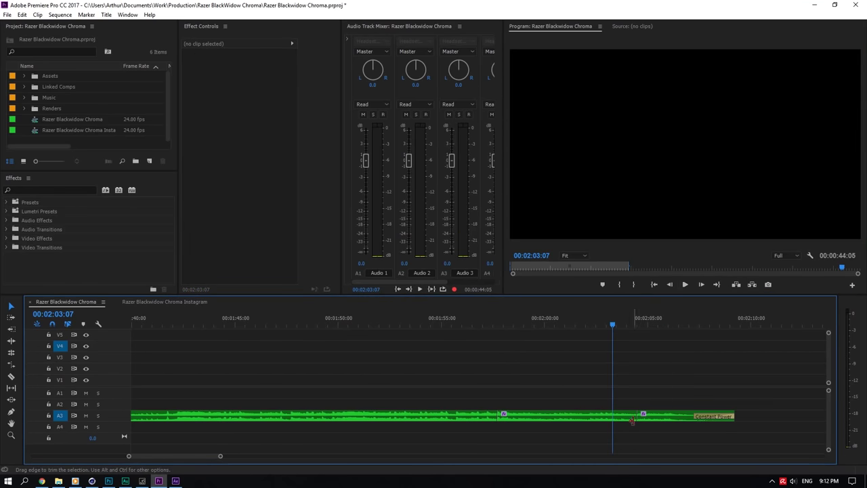
Play the bare cut between the two ending clips and reapply the default audio transition to it
click(680, 285)
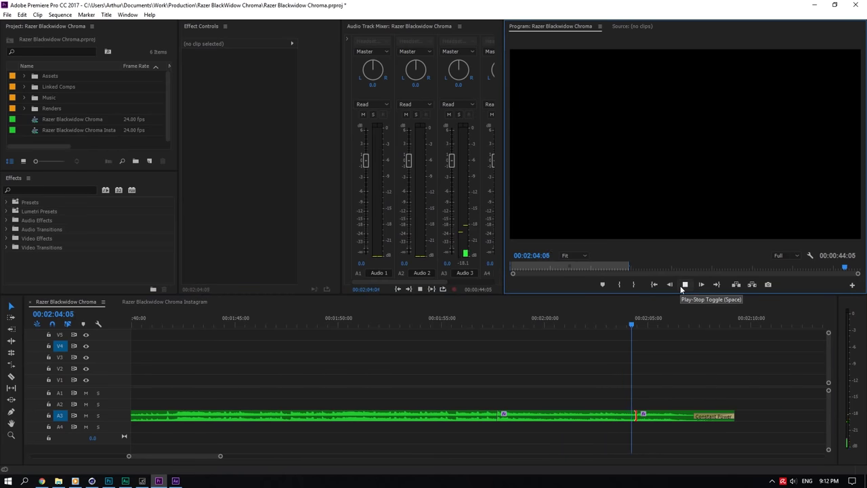
click(586, 317)
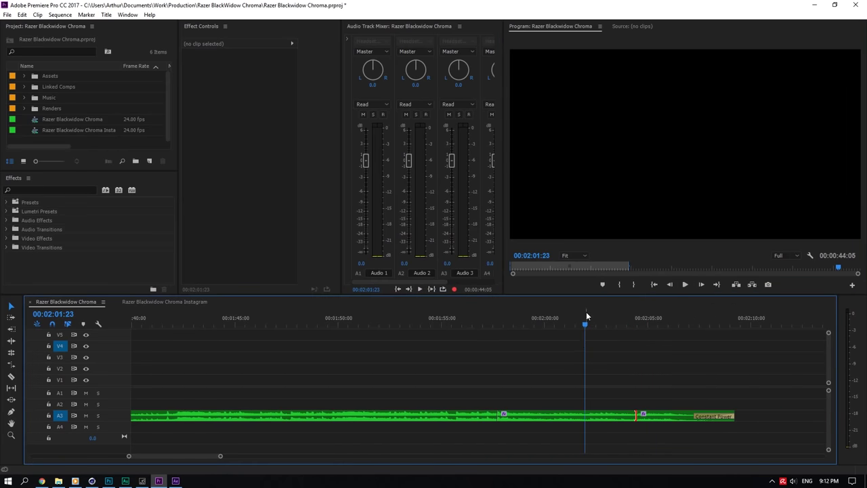
key(ctrl+shift+d)
drag(220, 456, 326, 431)
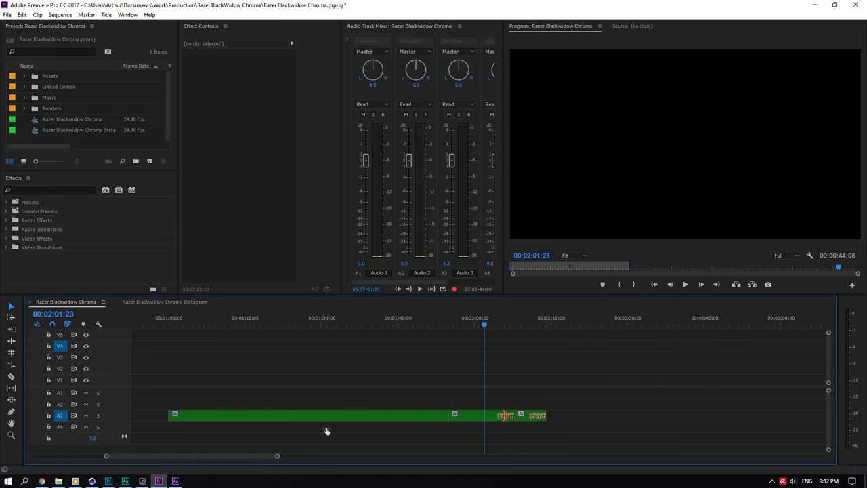
Delete the copied music clips at the end of A3, return to the start of the sequence and save the project
key(minus)
drag(219, 457, 207, 457)
drag(556, 426, 479, 417)
key(Delete)
key(Home)
mouse_move(365, 455)
mouse_down()
mouse_move(253, 462)
mouse_move(260, 464)
mouse_up()
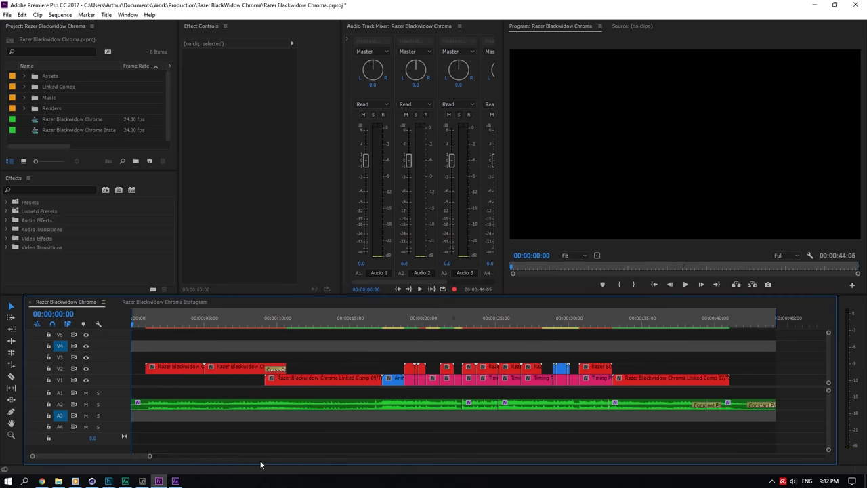
key(ctrl+s)
drag(151, 457, 153, 459)
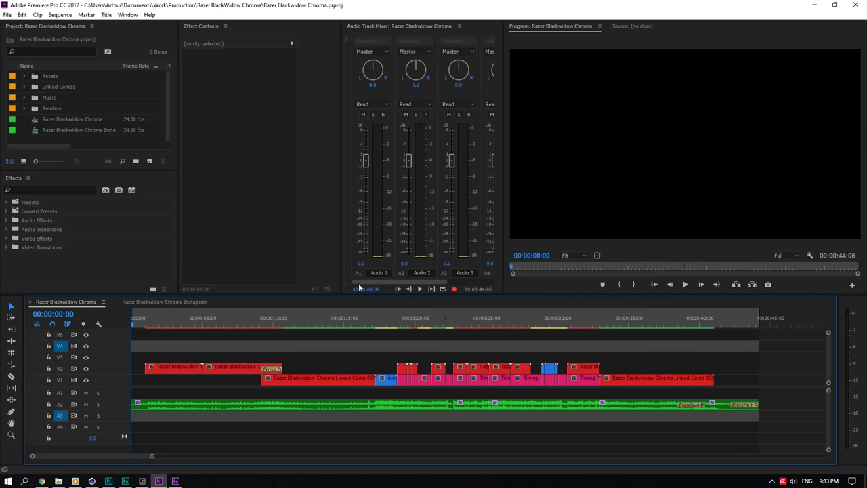
Select a pink timing placeholder clip on V1 and scrub the edit from 00:00:01:04 to 00:00:24:14, ending at 00:00:21:10
click(474, 378)
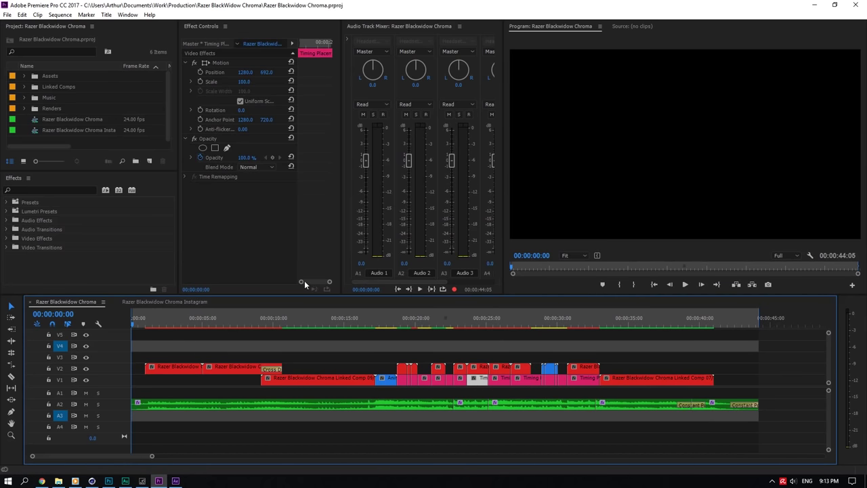
drag(302, 282, 284, 281)
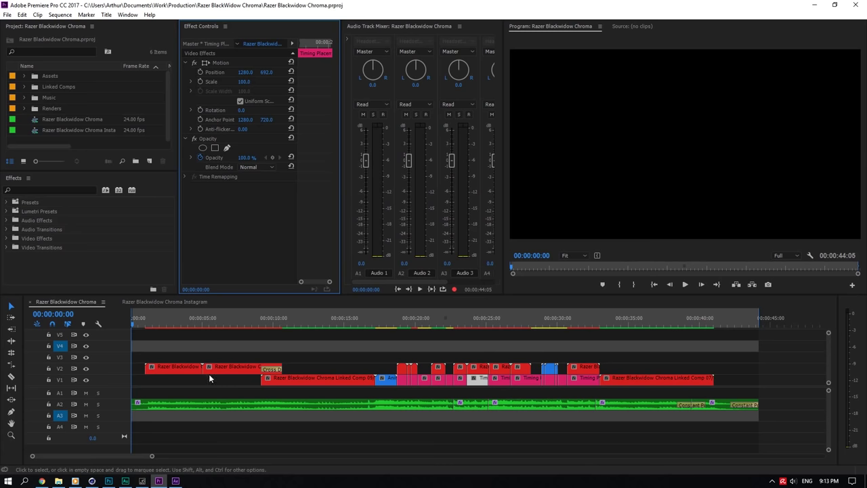
click(150, 318)
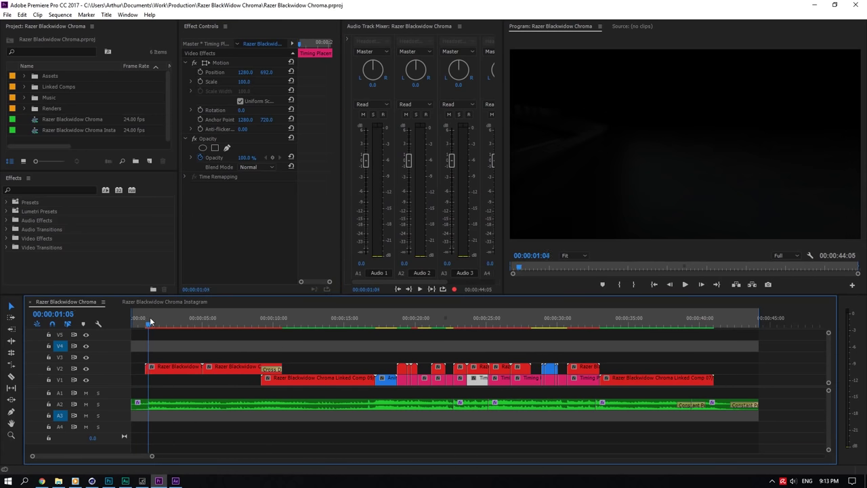
drag(150, 318, 484, 318)
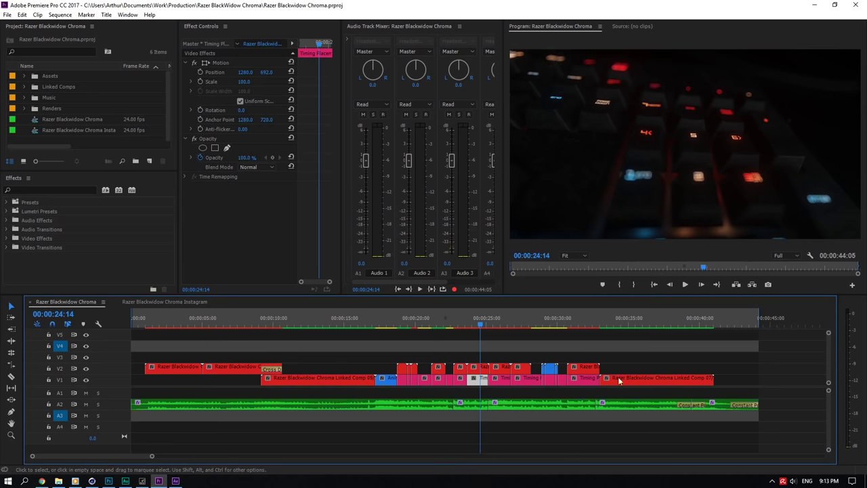
drag(477, 321, 439, 324)
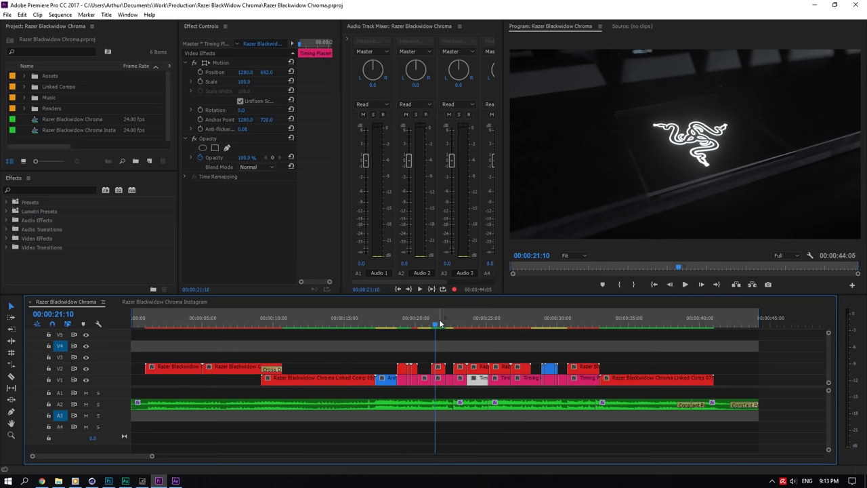
Select the V1 timing placeholder at 00:00:21:10 and change the sequence time display from timecode to frames
click(437, 377)
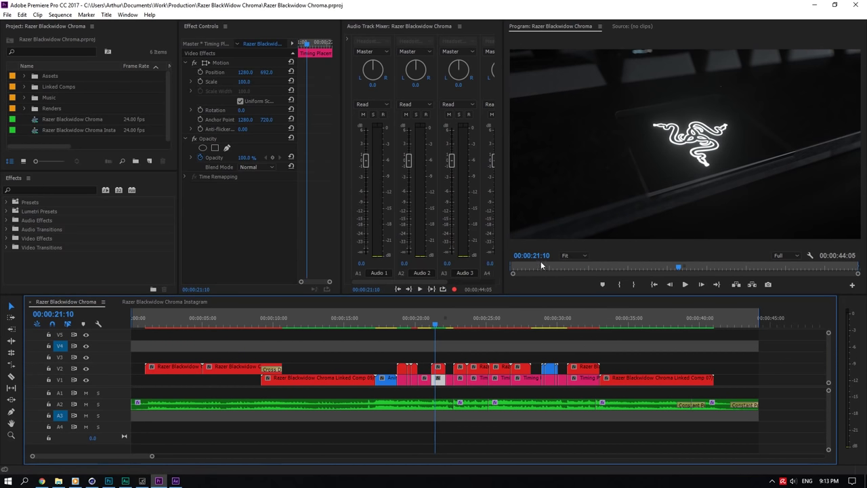
ctrl+click(532, 255)
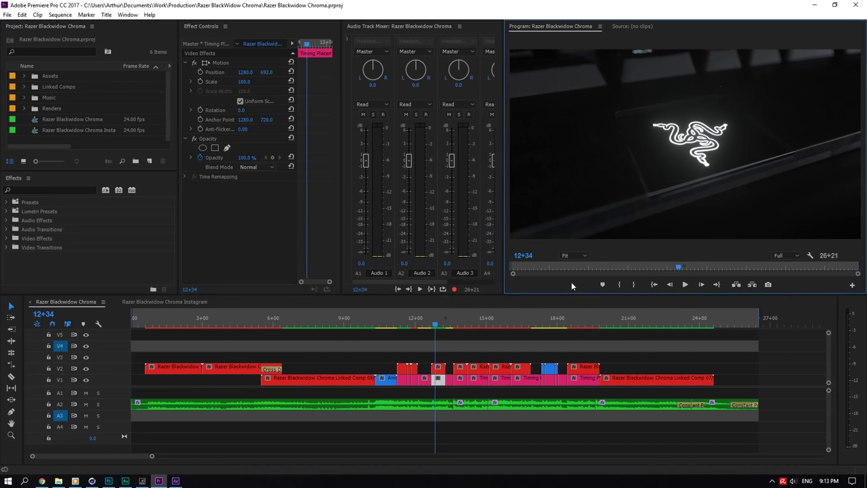
ctrl+click(532, 255)
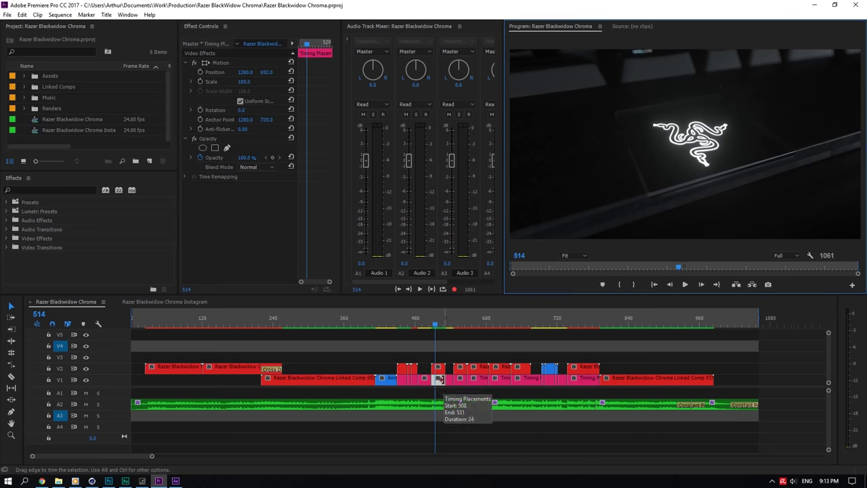
Glance at Cinema 4D, return to Premiere Pro, and select the next two timing placeholders on V1 in turn
click(91, 480)
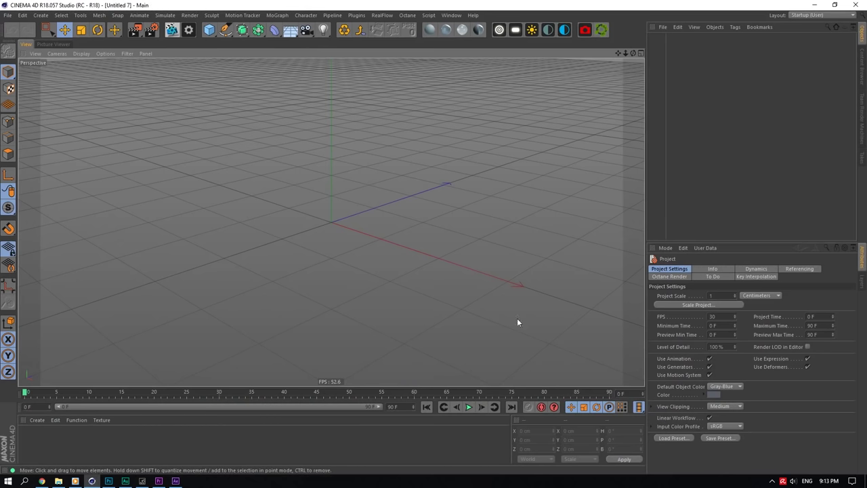
click(165, 478)
click(449, 381)
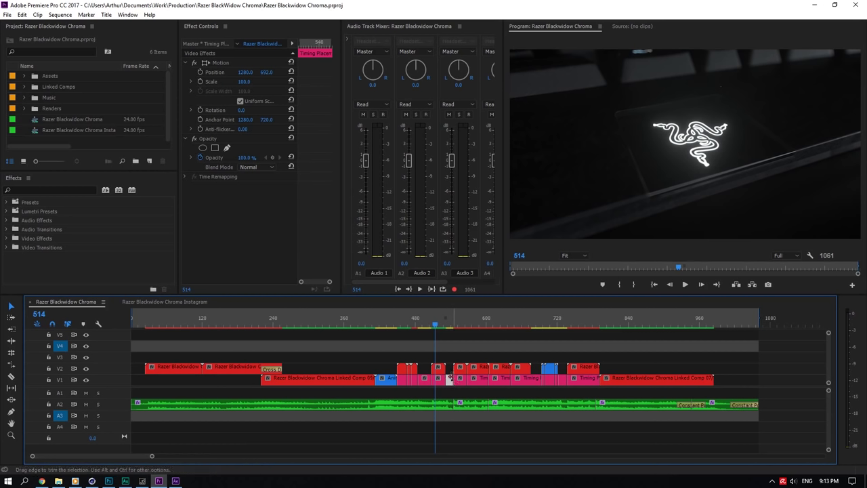
drag(449, 378, 465, 378)
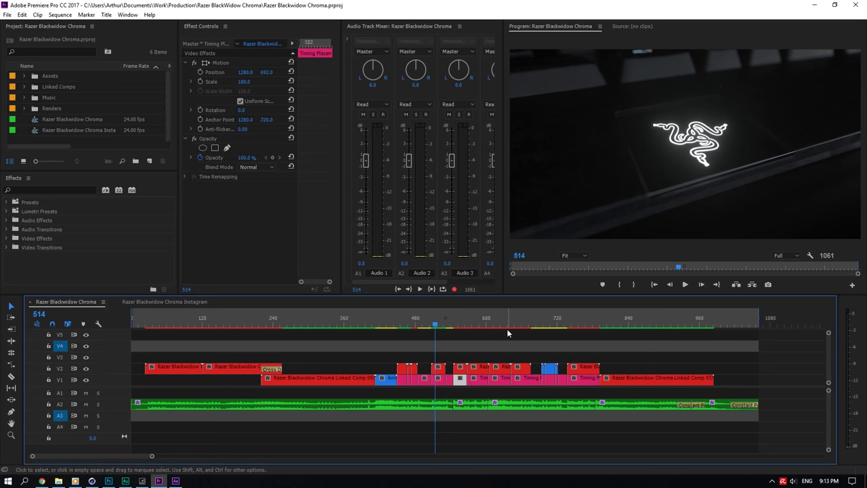
key(ctrl+s)
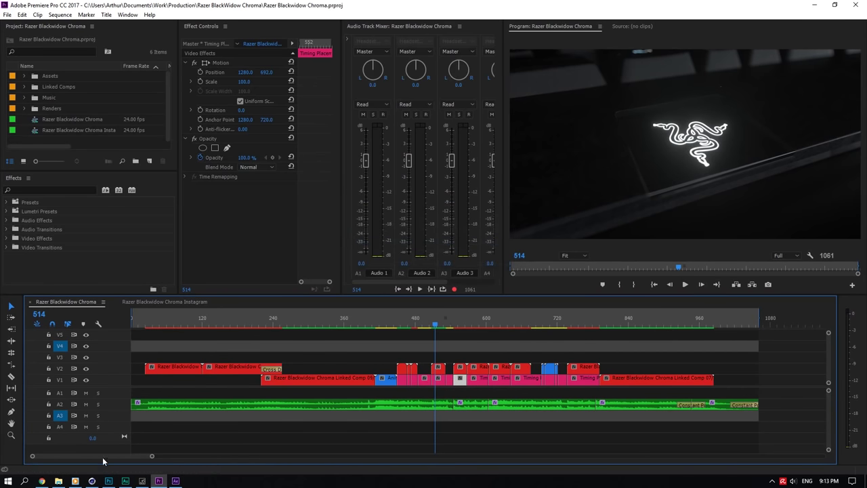
Switch through Cinema 4D and After Effects back to Premiere Pro, and scrub the edit to frame 790
click(92, 480)
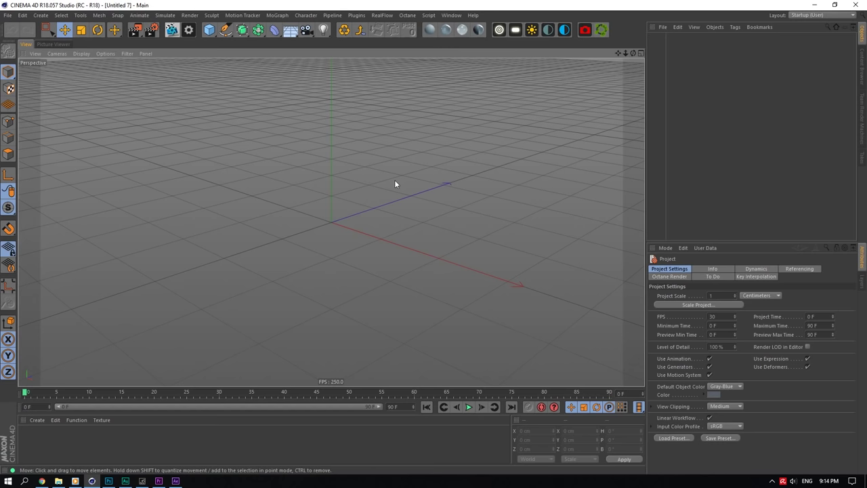
click(175, 480)
click(158, 480)
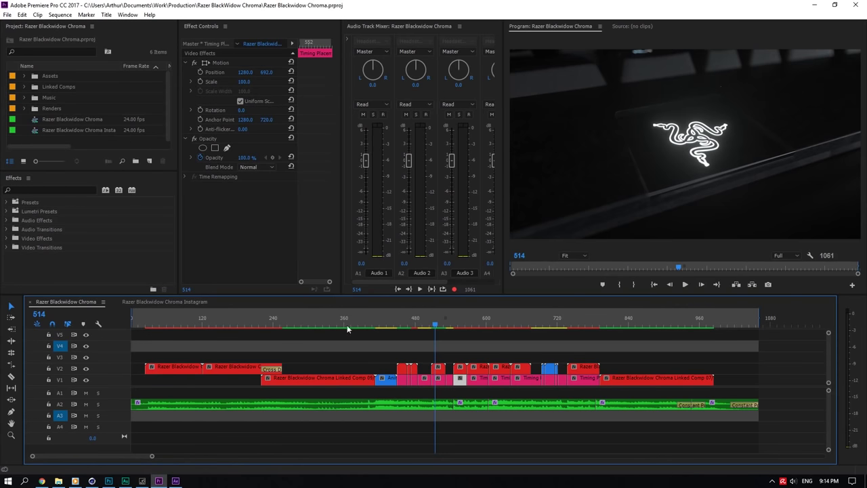
drag(347, 324, 598, 321)
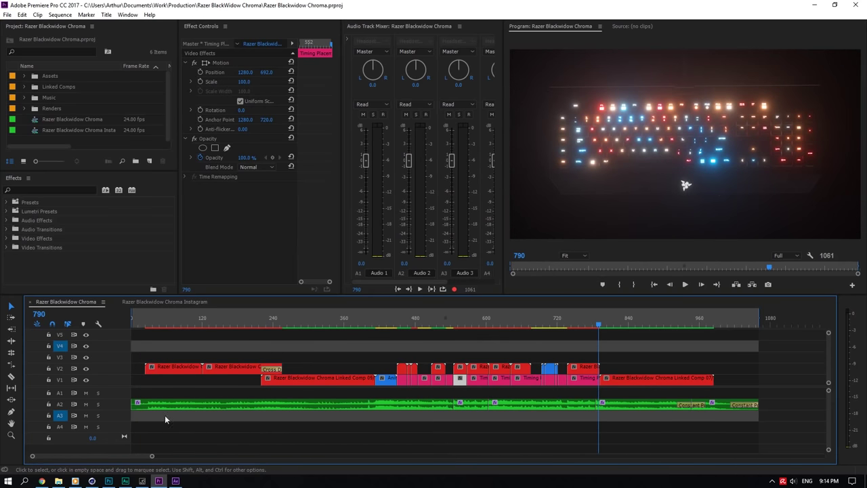
Scrub through the intro and middle shots, viewing frames 100, 446, 387, 552 and 374
click(187, 323)
drag(139, 318, 193, 334)
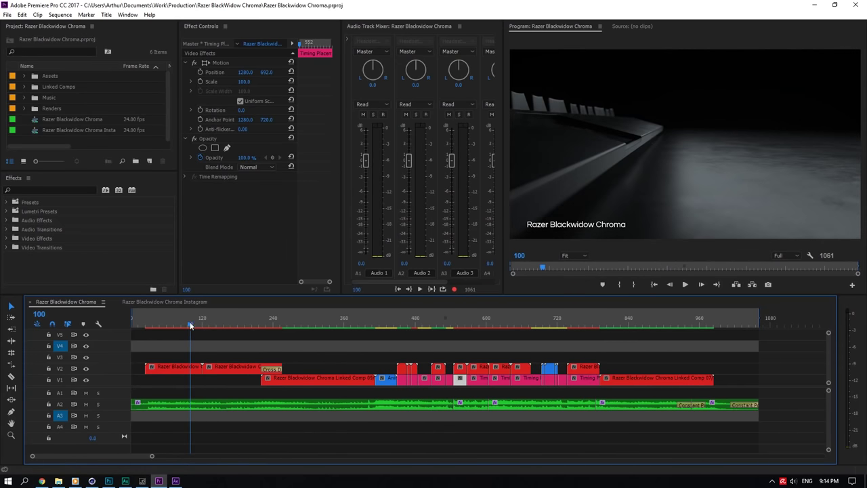
drag(194, 317, 394, 323)
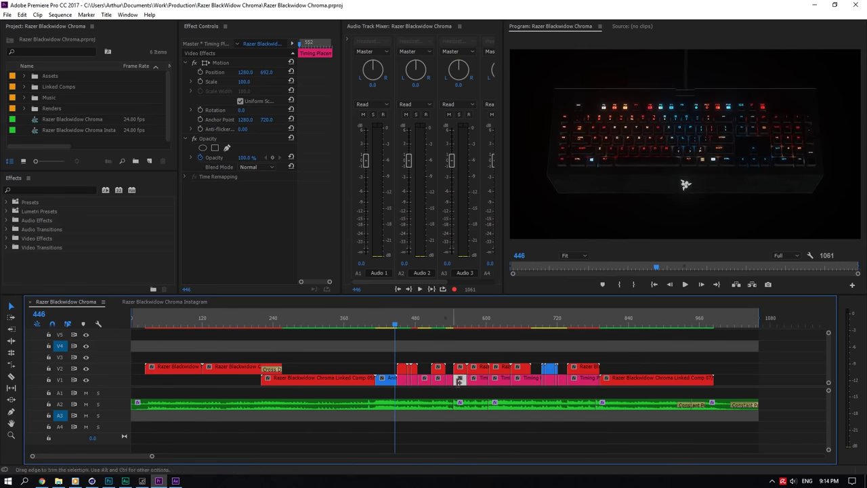
click(360, 317)
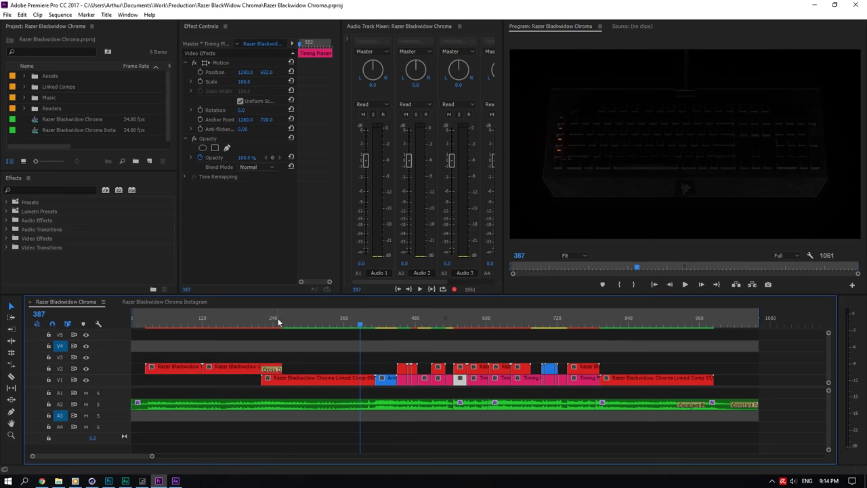
drag(240, 328, 458, 320)
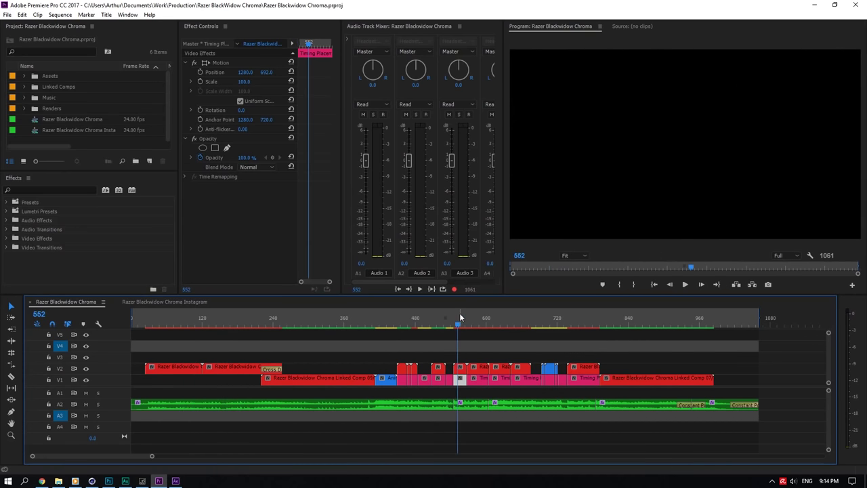
click(353, 317)
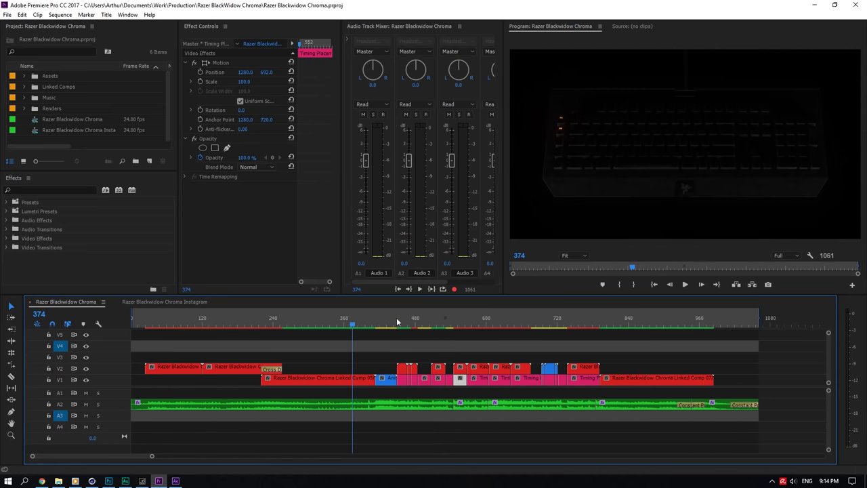
Select the Linked Comp 09 clip on V1, view frame 342, and briefly switch to Cinema 4D and back
click(348, 377)
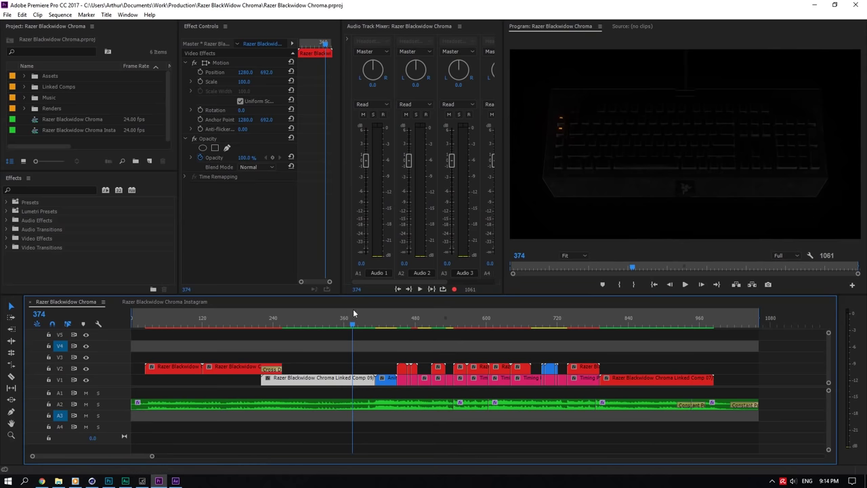
click(334, 317)
click(91, 480)
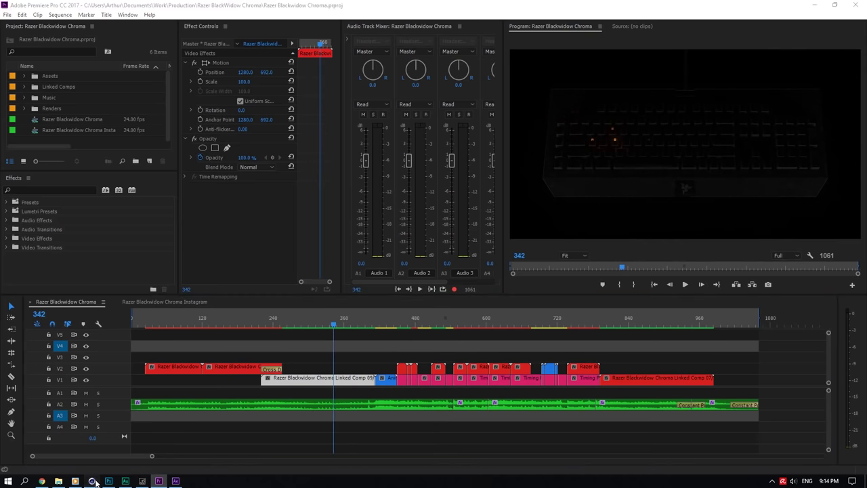
click(160, 481)
View the close-up keyboard shot at frame 460, and switch to After Effects to show its Ani 7 composition
click(403, 316)
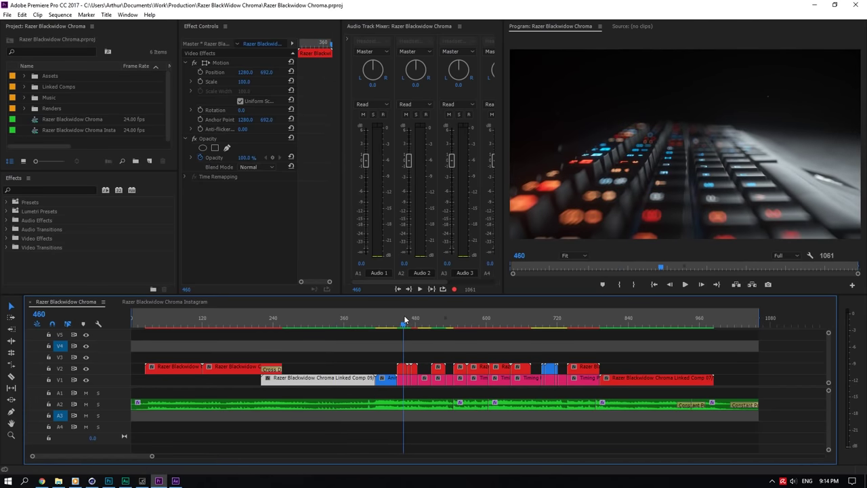
click(175, 480)
click(383, 310)
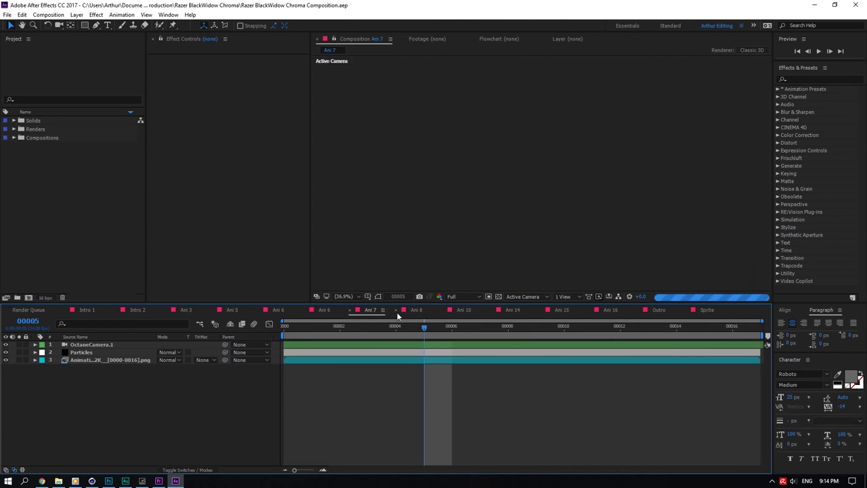
click(418, 310)
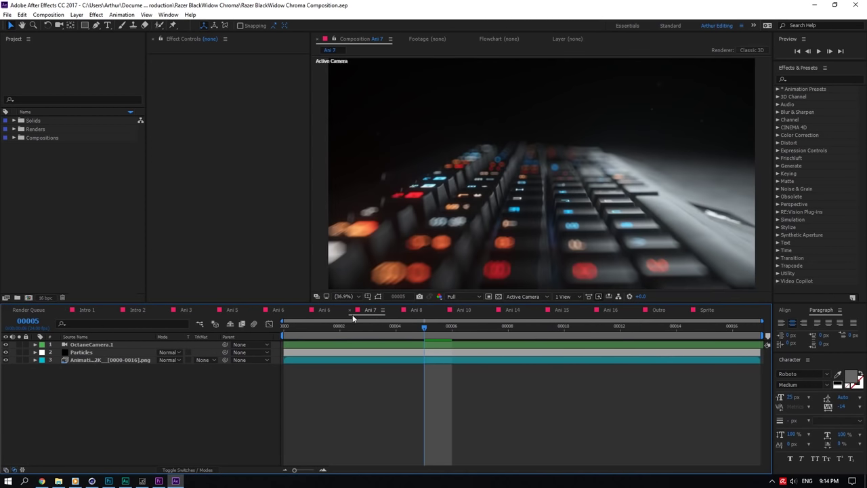
Open Animatic 7.c4d from the New Animatics project folder in Cinema 4D
click(58, 481)
double_click(525, 150)
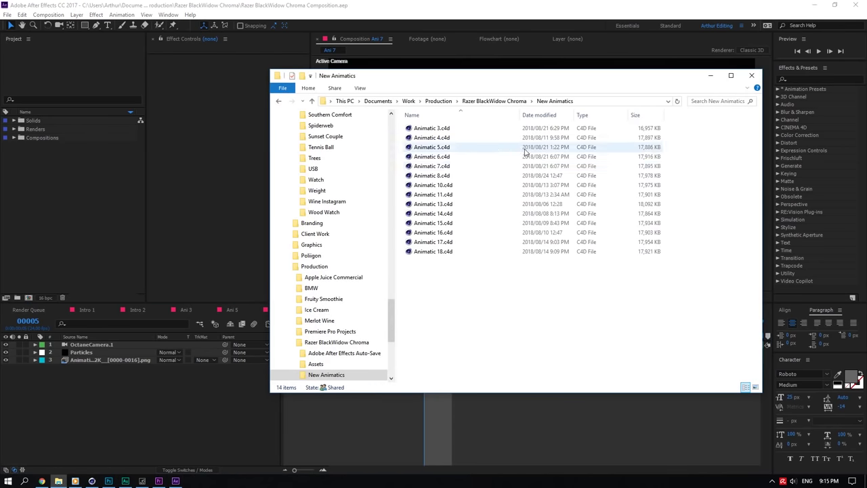
click(445, 168)
click(93, 481)
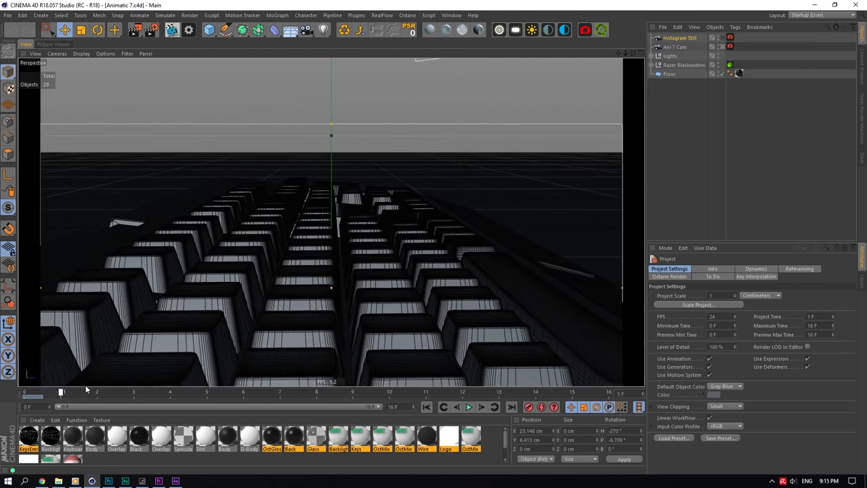
Select the keyboard's Keys object at frame 12 and try rotating it with the Rotate tool
click(364, 213)
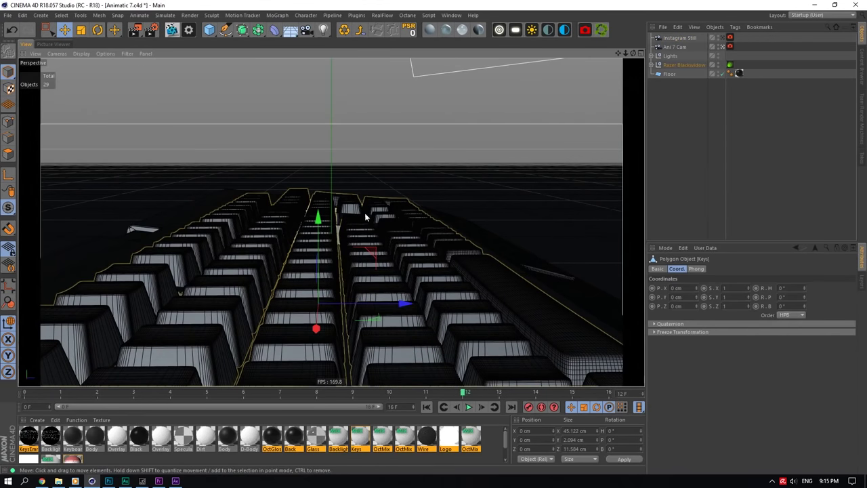
key(r)
drag(342, 252, 459, 274)
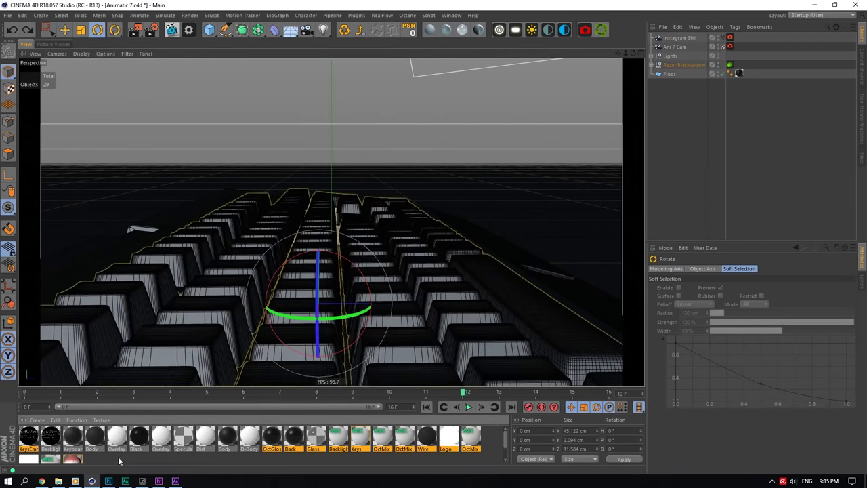
Compare the Ani 7 composition in After Effects with the Cinema 4D animatic, and return to Premiere Pro
click(175, 481)
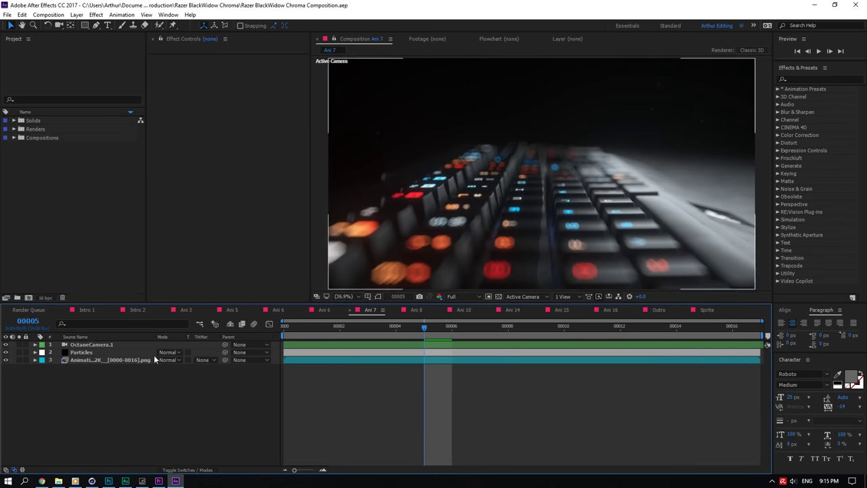
click(92, 481)
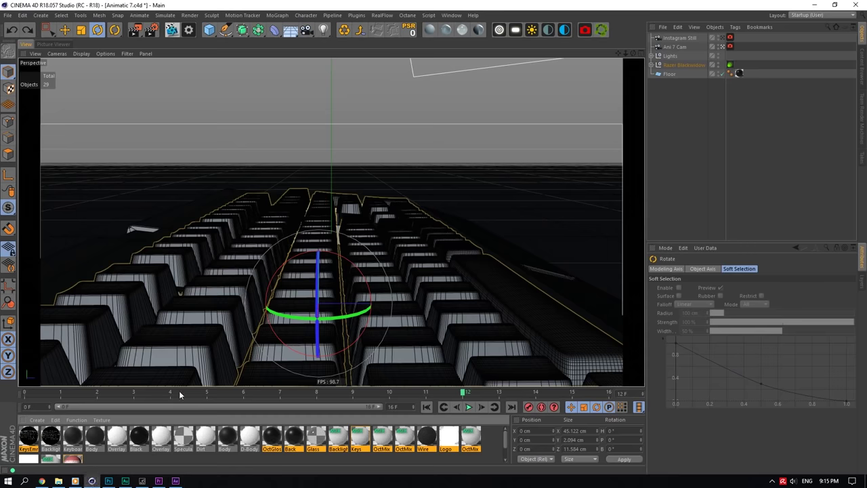
click(176, 481)
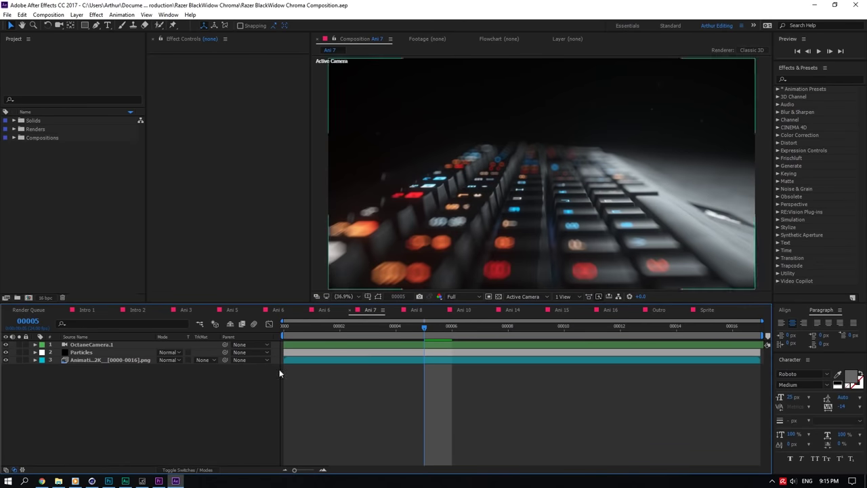
click(159, 481)
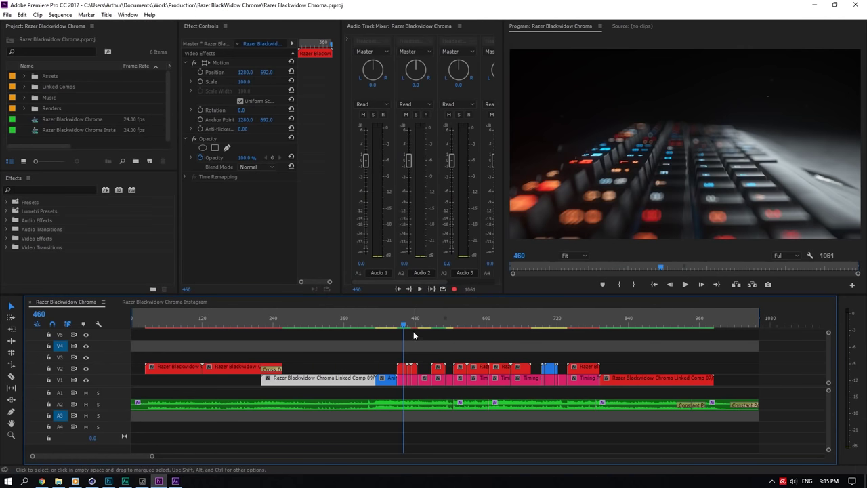
Review the edit's earlier shots at frames 405, 391, 156 and 249
drag(405, 317, 371, 324)
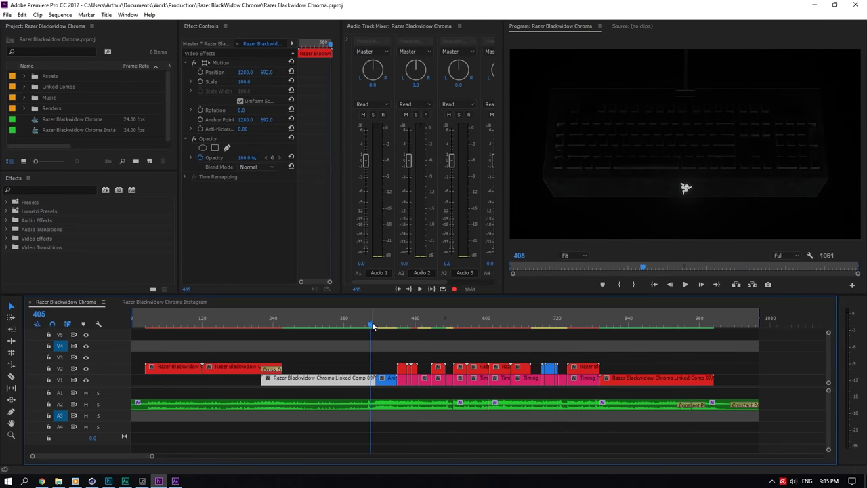
drag(372, 325, 363, 326)
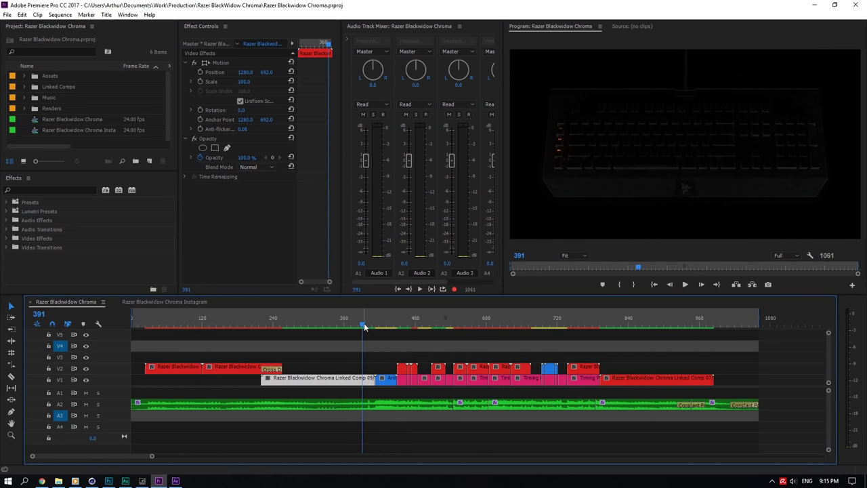
click(221, 325)
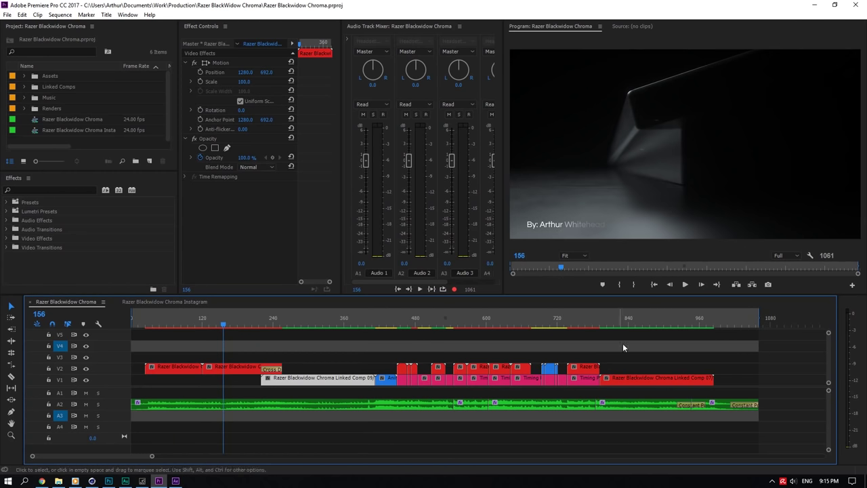
click(633, 324)
click(280, 319)
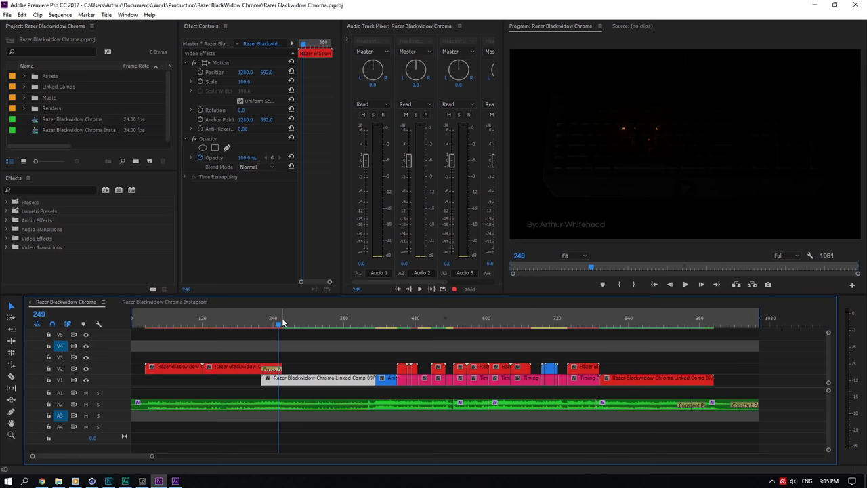
View the close-up keyboard shots at frames 461 and 565, and save the project
click(404, 327)
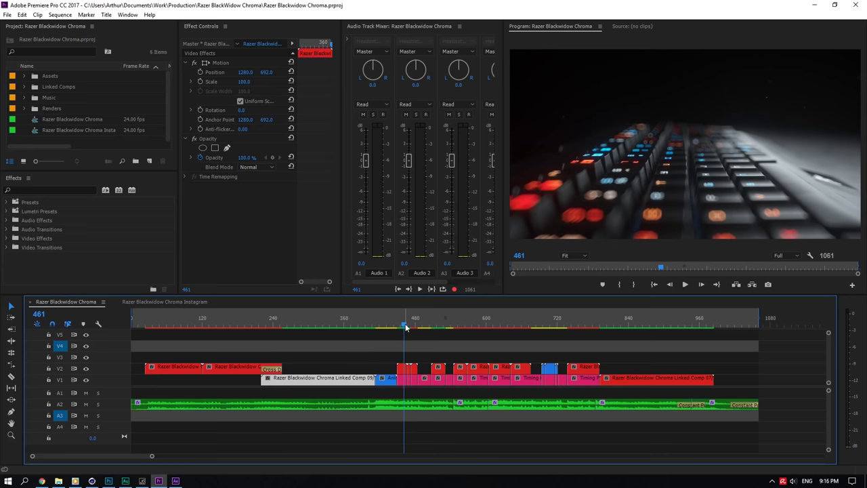
drag(404, 327, 467, 326)
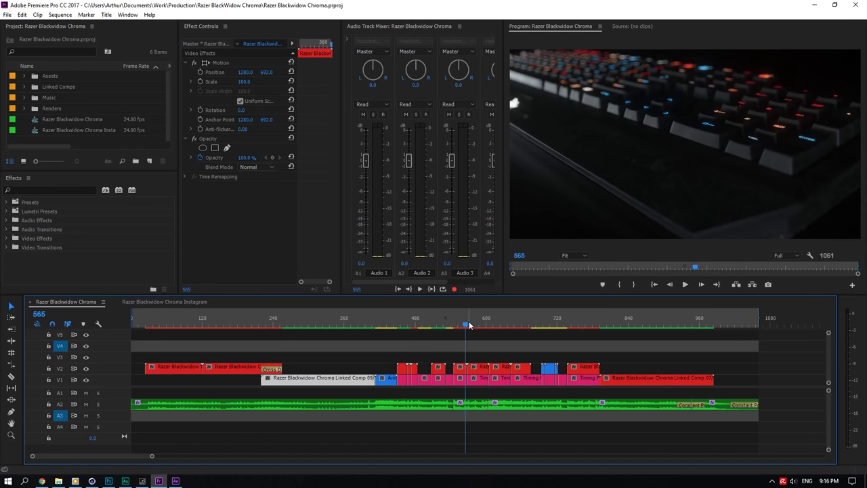
key(ctrl+s)
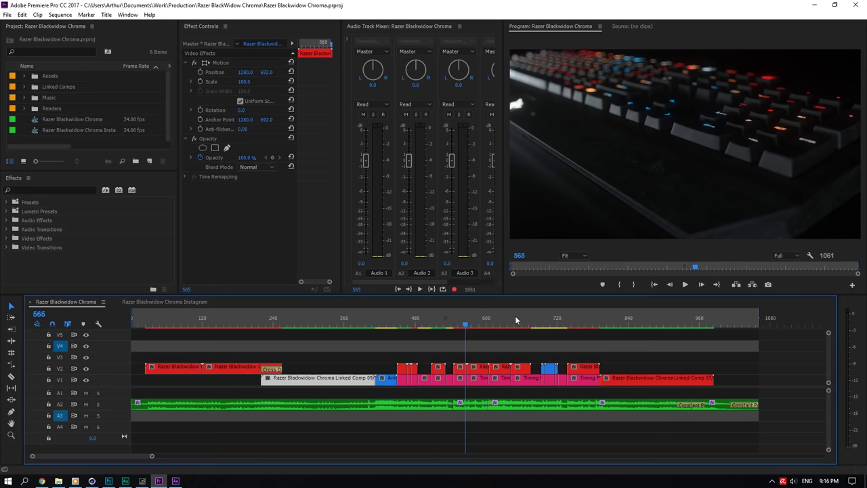
Switch to Cinema 4D, leave the Ani 7 Cam view and select the keyboard's Body object
click(92, 480)
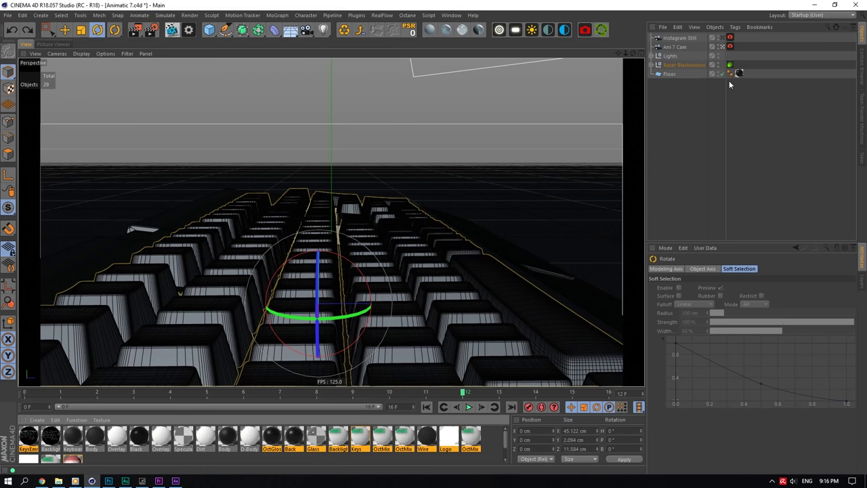
click(723, 47)
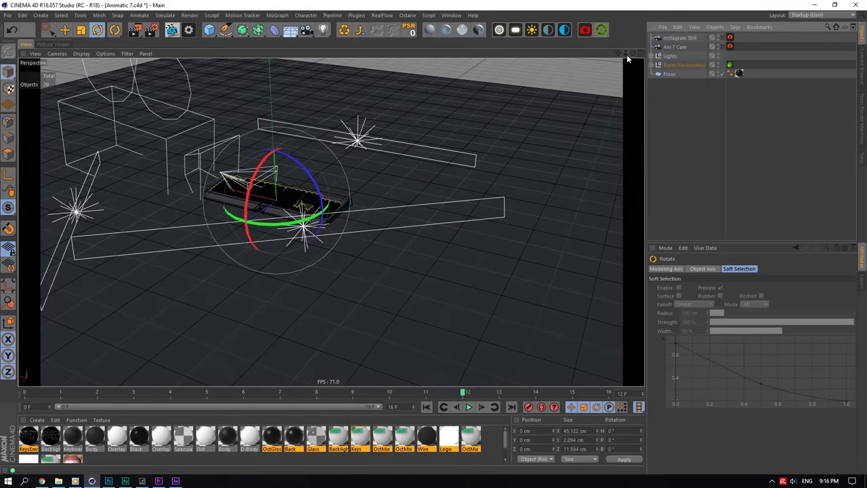
drag(632, 54, 662, 49)
click(318, 264)
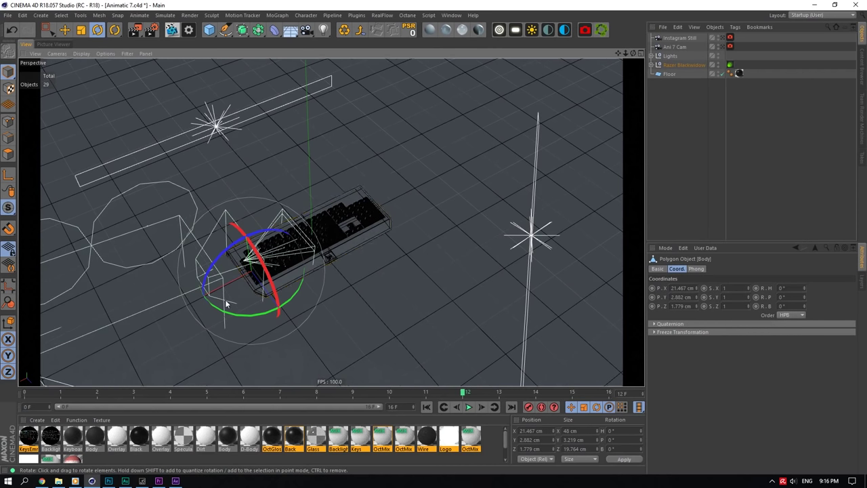
scroll(265, 296, up, 5)
scroll(224, 259, up, 5)
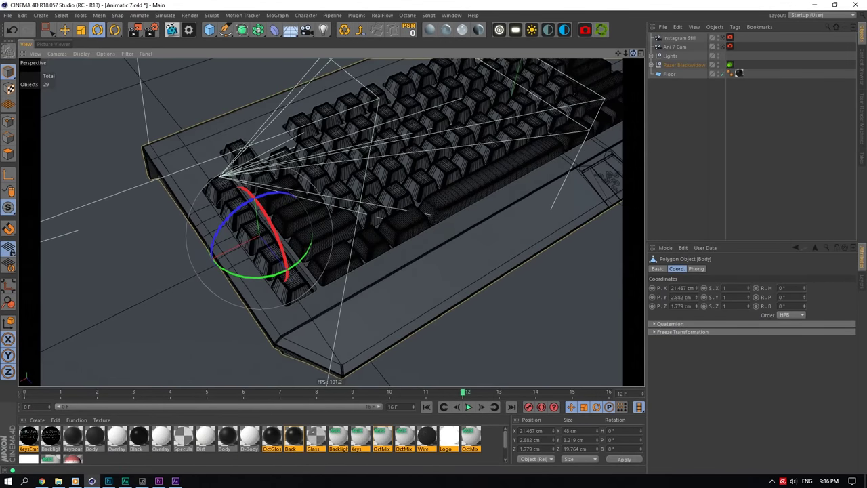
drag(633, 53, 622, 53)
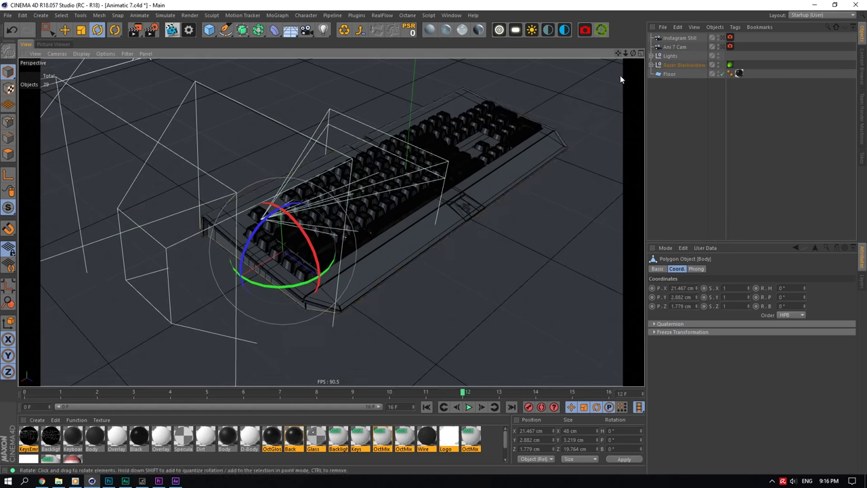
Expand the Razer Blackwidow group and isolate the Body with Viewport Solo Hierarchy
click(650, 64)
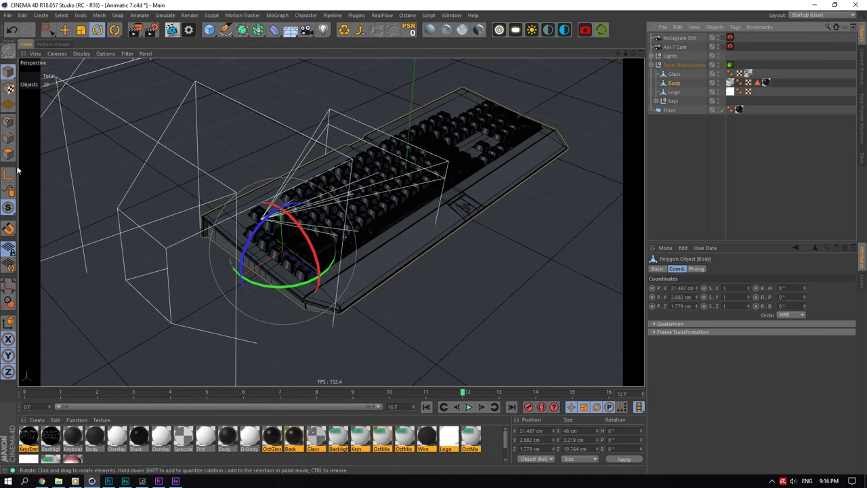
drag(8, 207, 72, 260)
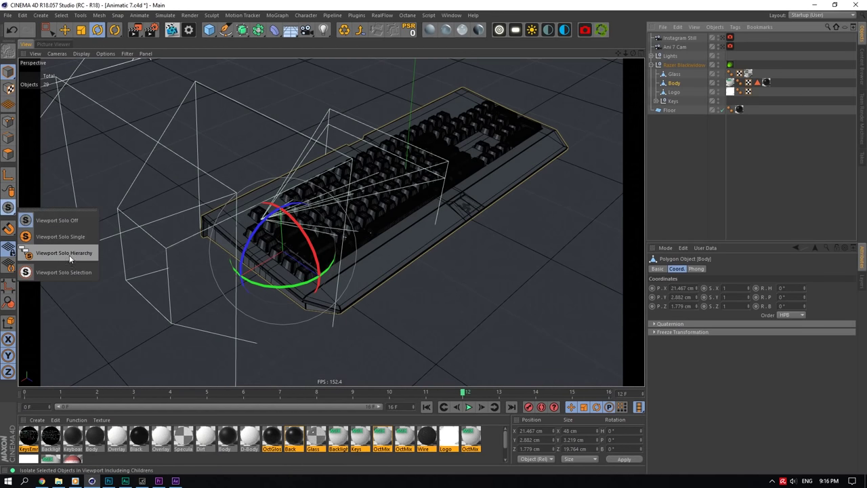
click(69, 254)
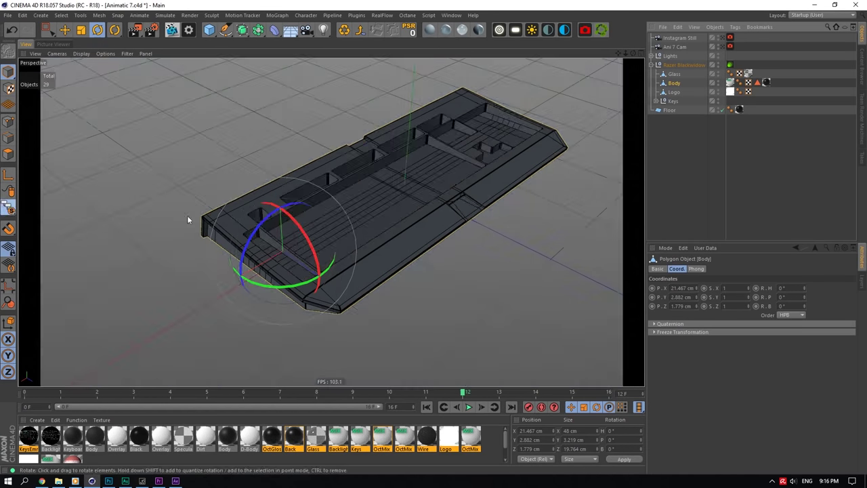
Examine the isolated keyboard body's overall shape from above, behind, underneath and the front
scroll(282, 242, up, 2)
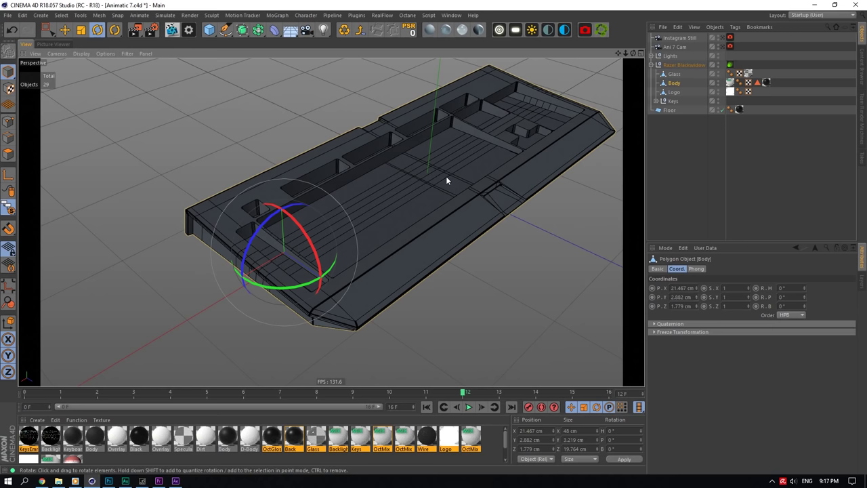
scroll(254, 209, up, 3)
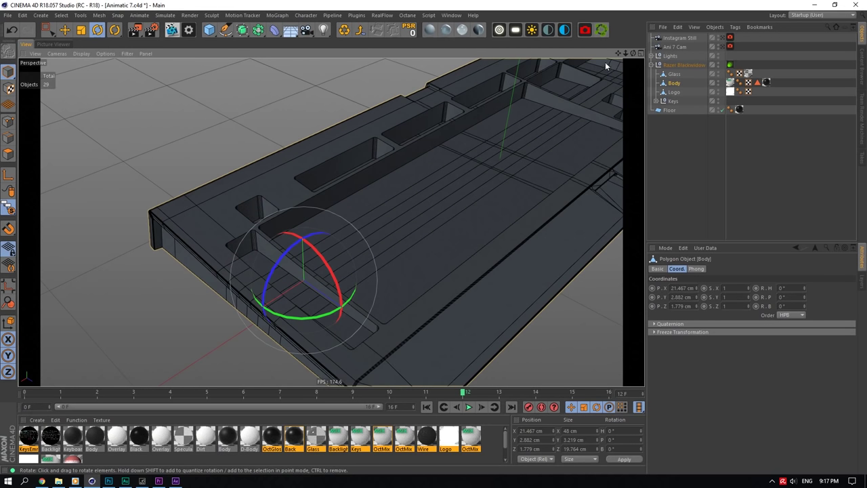
drag(632, 53, 779, 47)
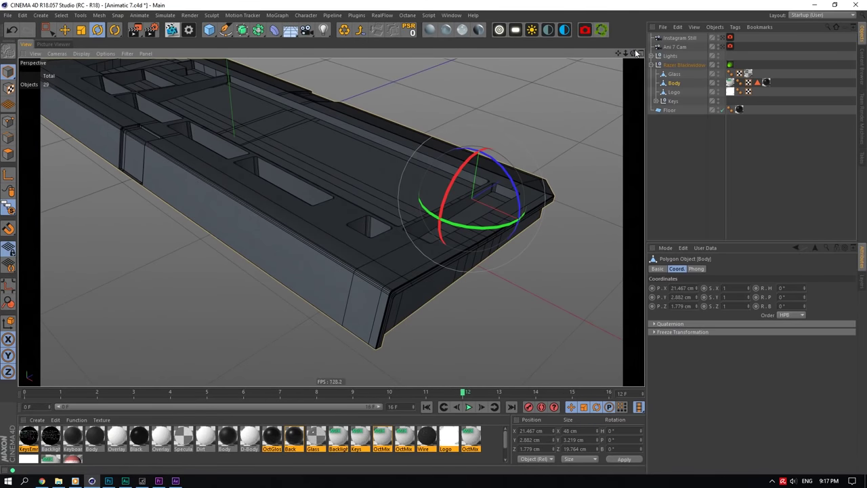
drag(634, 53, 508, 20)
drag(604, 74, 572, 76)
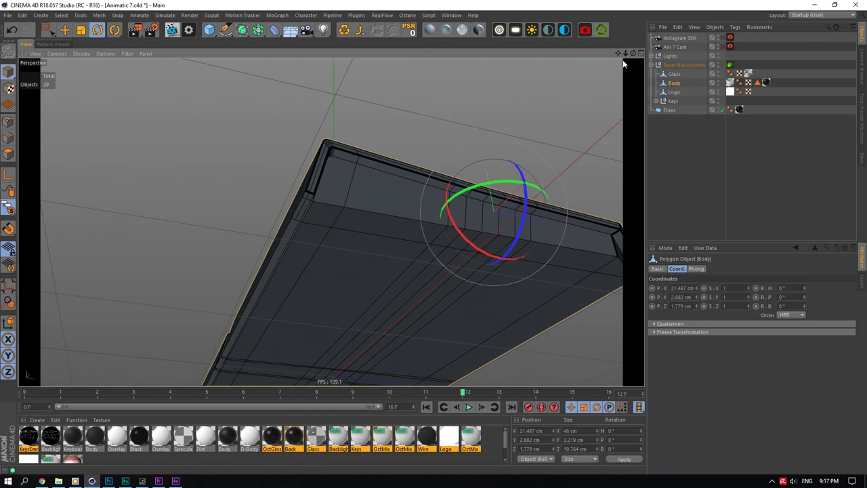
drag(632, 52, 474, 183)
drag(618, 53, 642, 62)
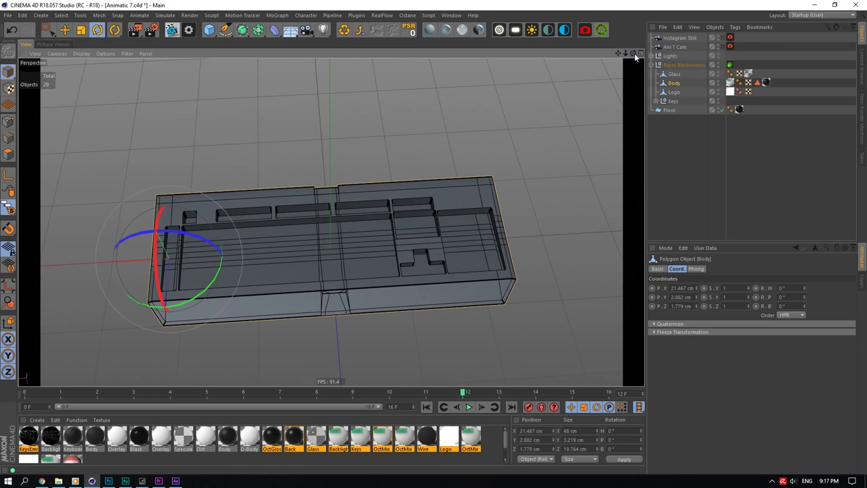
drag(634, 53, 634, 53)
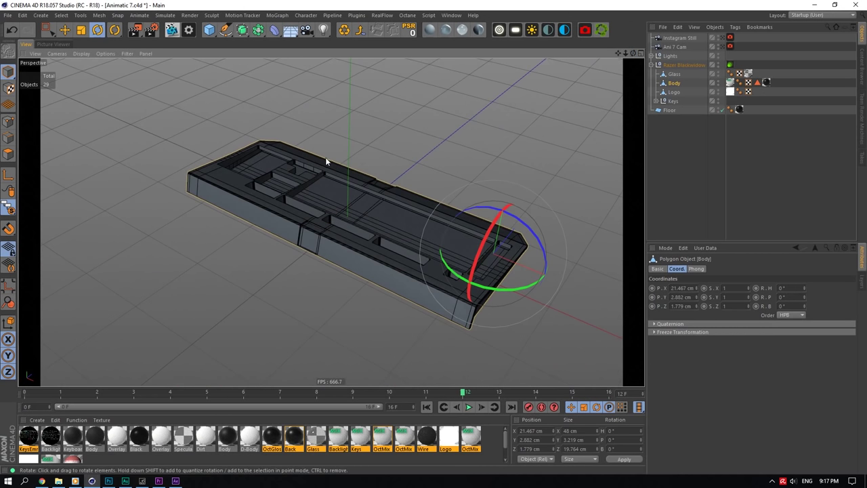
Examine the body's mesh detail at the back-edge notch, the key cutouts and the front logo recess
scroll(311, 223, up, 5)
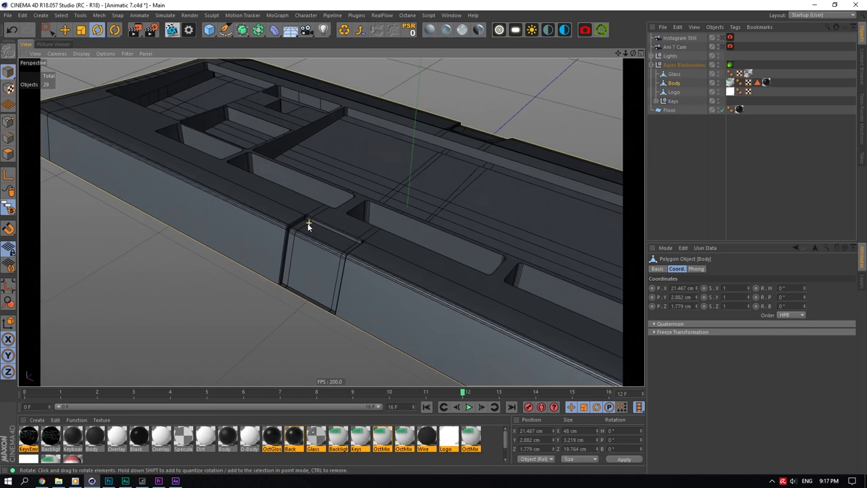
scroll(312, 224, down, 5)
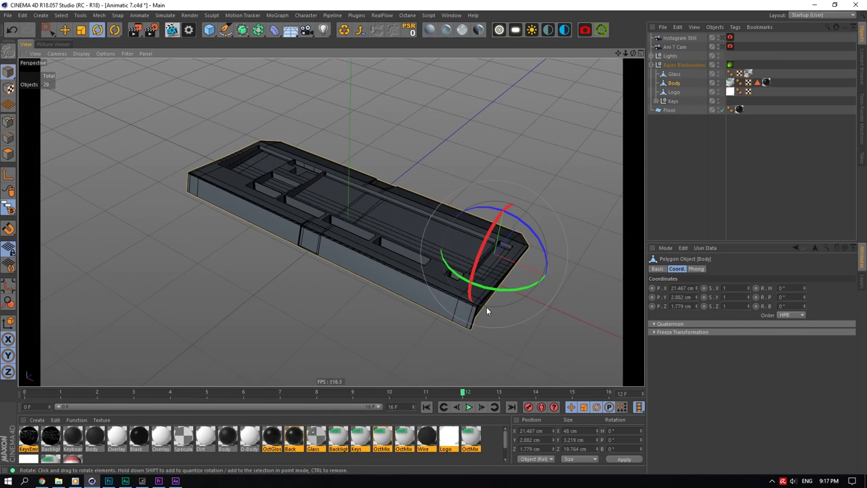
scroll(311, 233, up, 5)
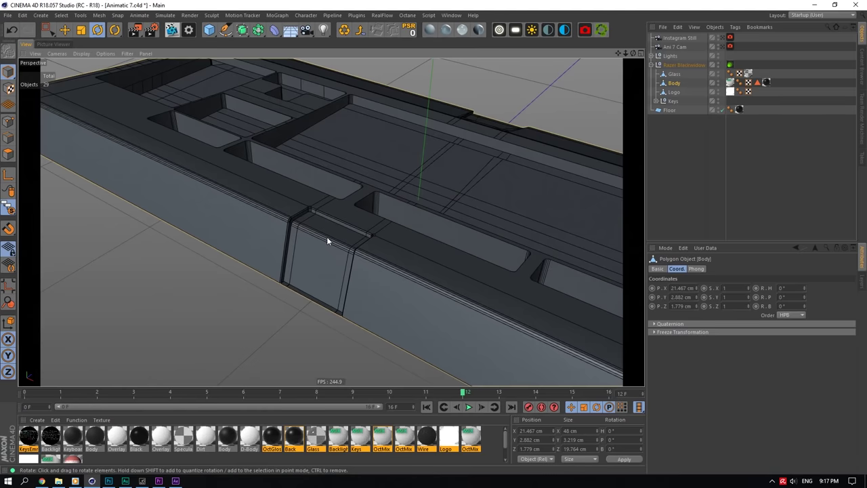
scroll(328, 240, up, 3)
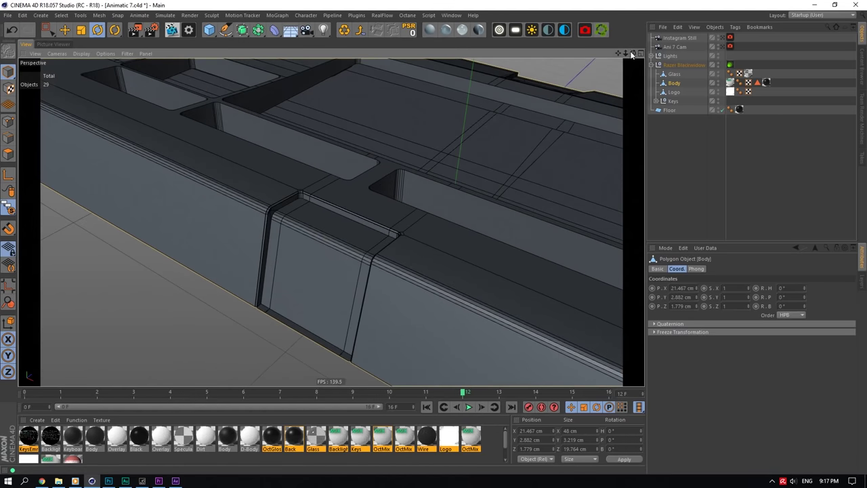
scroll(331, 223, down, 10)
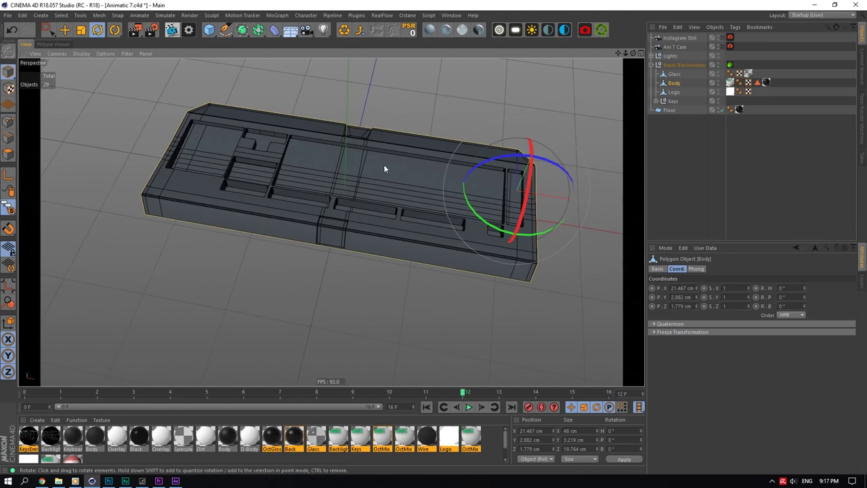
scroll(541, 179, up, 4)
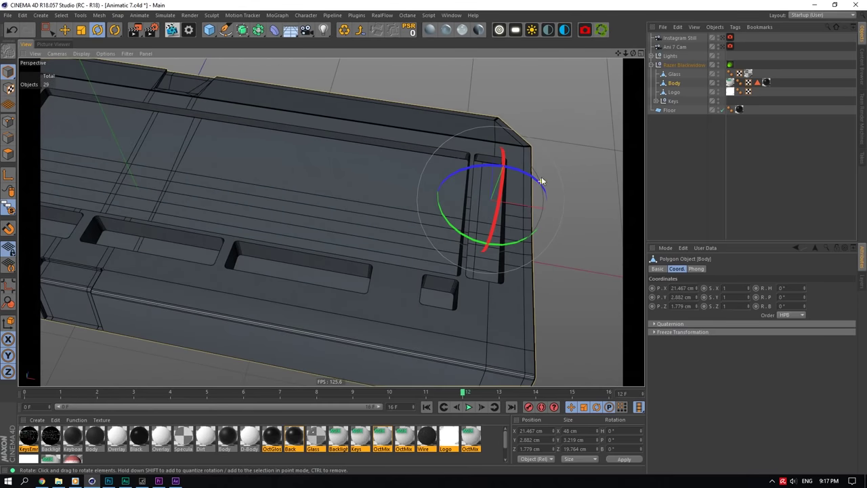
scroll(332, 222, up, 3)
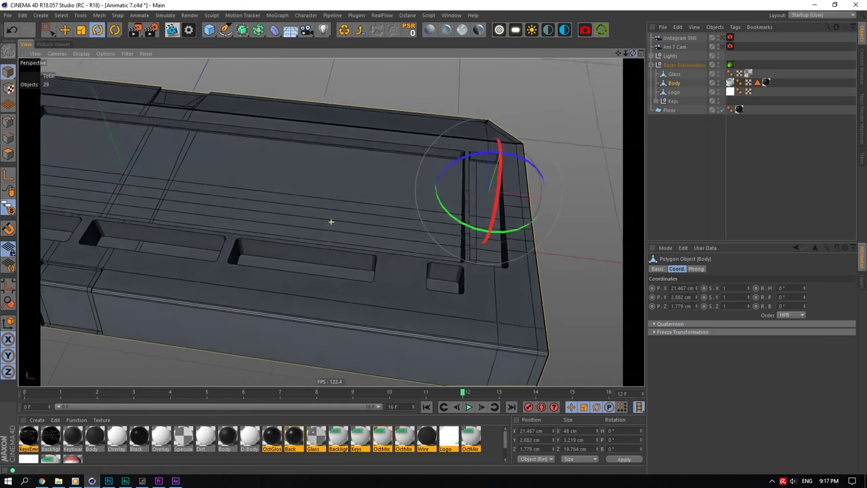
alt+drag(331, 222, 331, 221)
drag(631, 56, 474, 111)
scroll(435, 236, up, 4)
scroll(431, 188, up, 6)
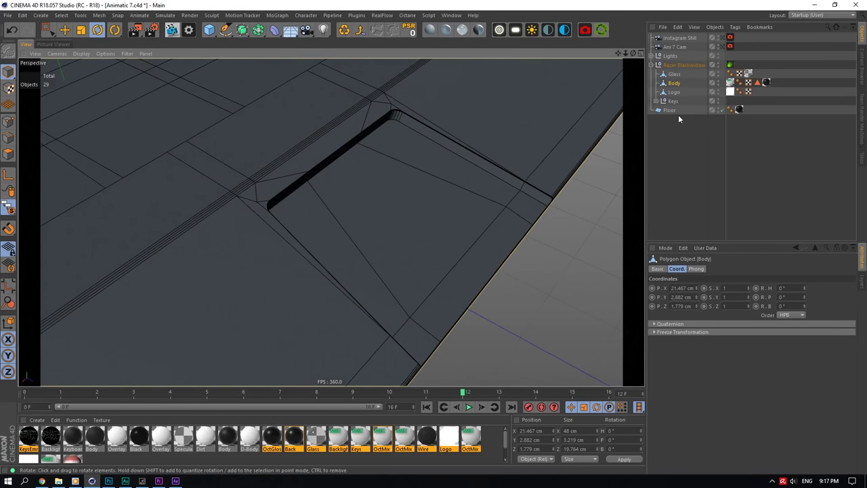
Add the Logo object to the selection and isolate it together with the Body using Viewport Solo Hierarchy
ctrl+click(676, 91)
drag(9, 207, 51, 253)
scroll(417, 221, up, 3)
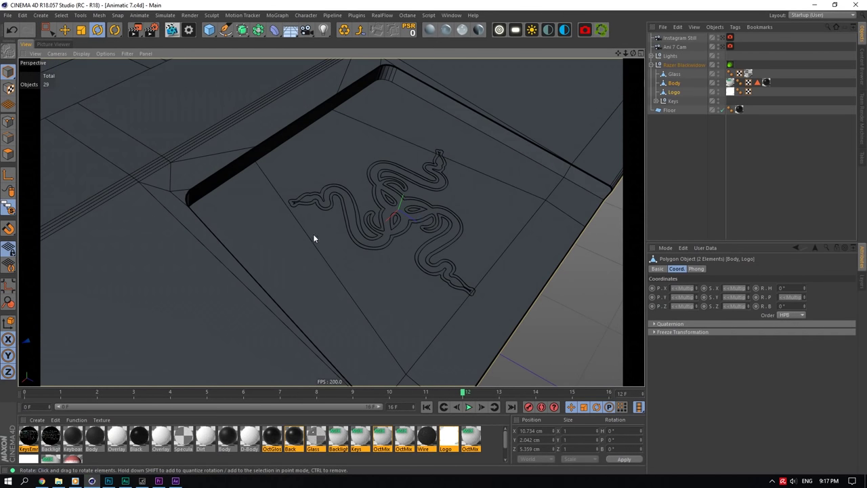
mouse_move(632, 53)
mouse_down()
mouse_move(632, 45)
mouse_move(639, 66)
mouse_up()
drag(331, 222, 339, 217)
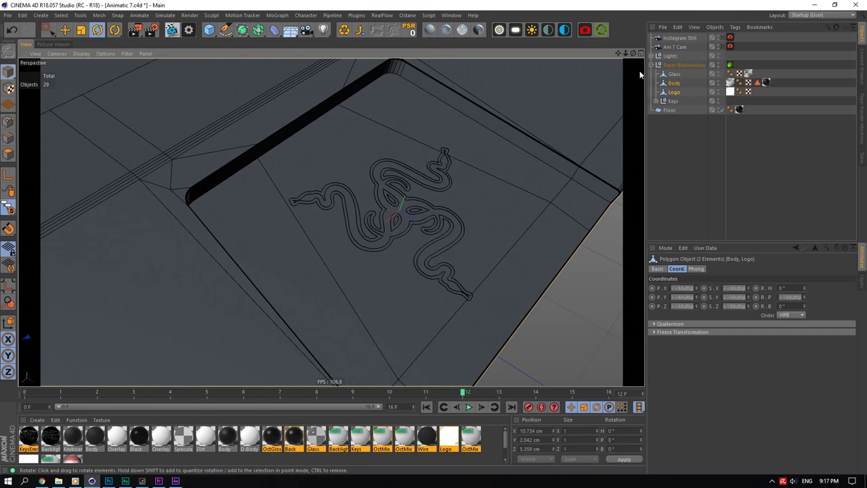
Deselect all objects and examine the snake logo's geometry inside the body's front recess
click(706, 93)
click(767, 96)
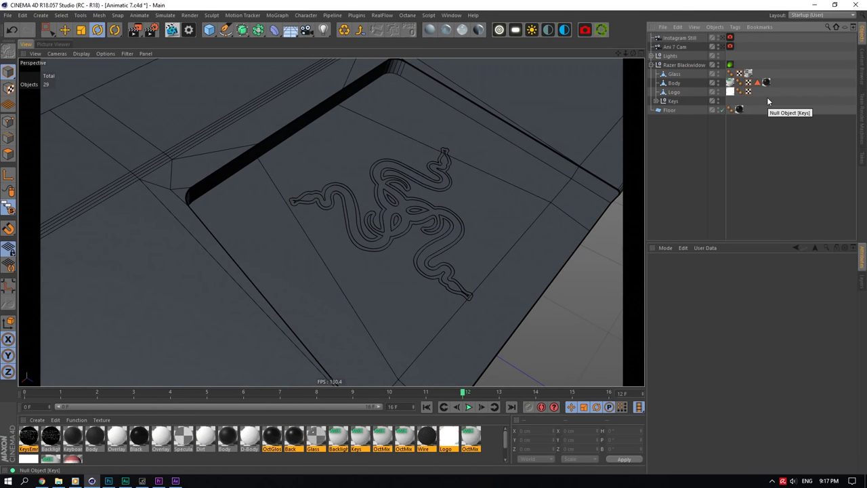
drag(618, 54, 618, 54)
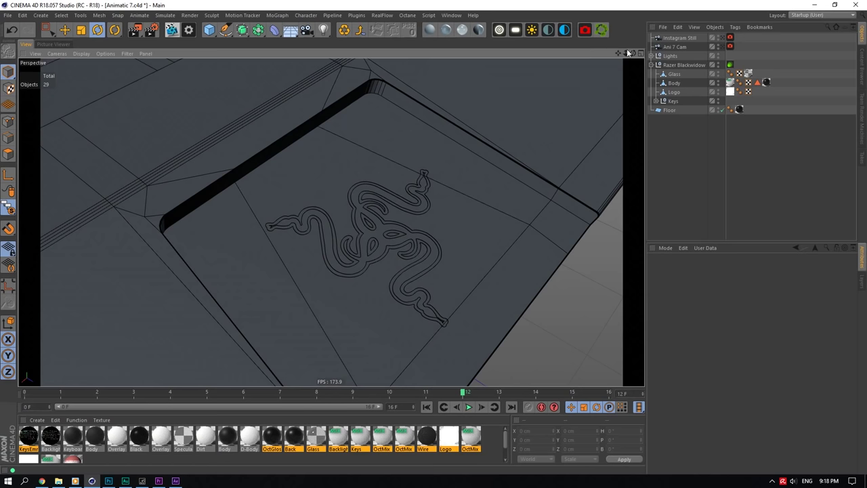
drag(633, 53, 630, 53)
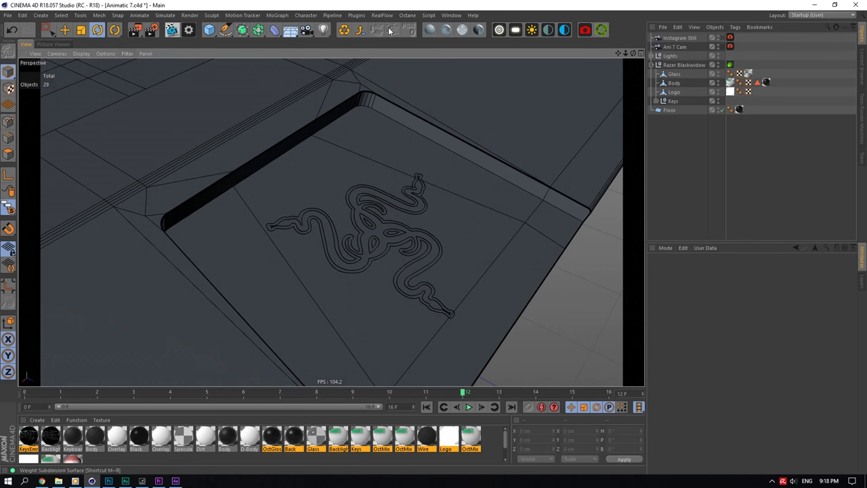
drag(227, 33, 378, 4)
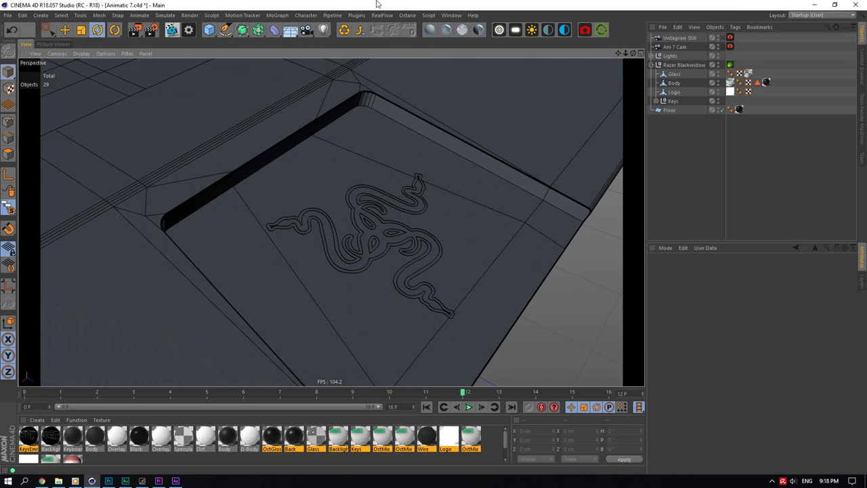
Examine the Logo object's extruded outlines up close inside the front recess
drag(242, 29, 344, 43)
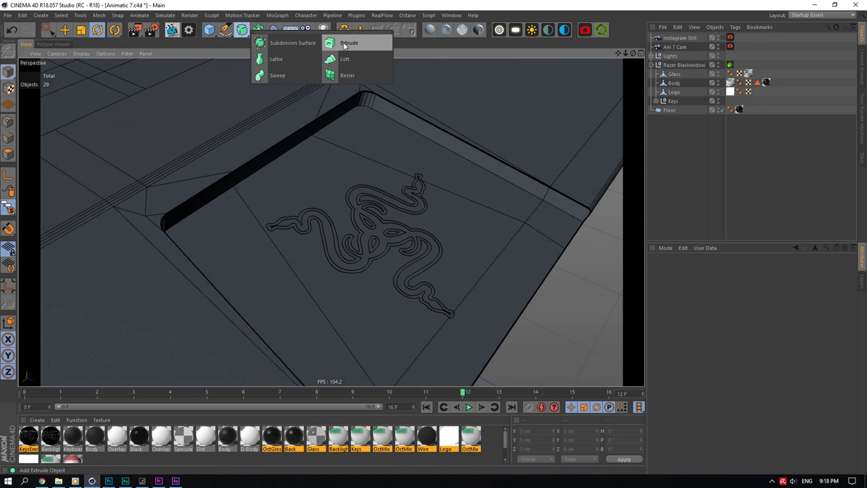
click(352, 202)
scroll(348, 207, up, 5)
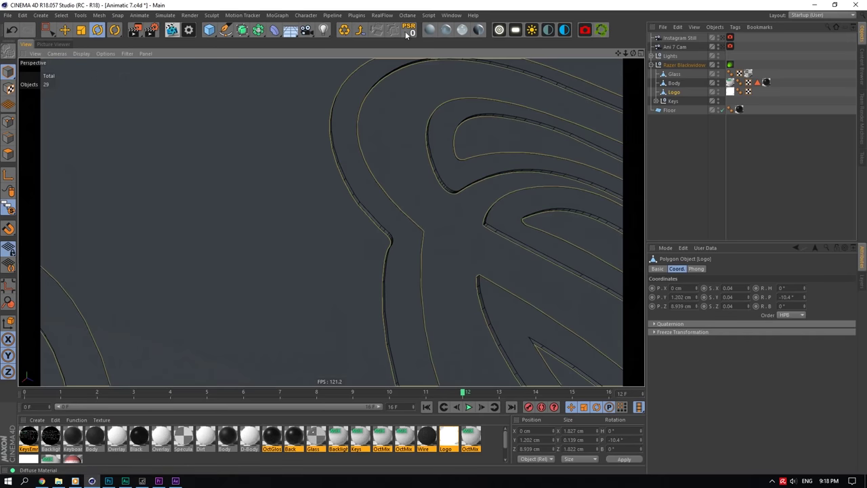
mouse_move(632, 53)
mouse_down()
mouse_move(331, 221)
mouse_move(628, 53)
mouse_move(621, 48)
mouse_up()
Select the Glass, Body and Logo objects together and isolate them with Viewport Solo Hierarchy
click(679, 82)
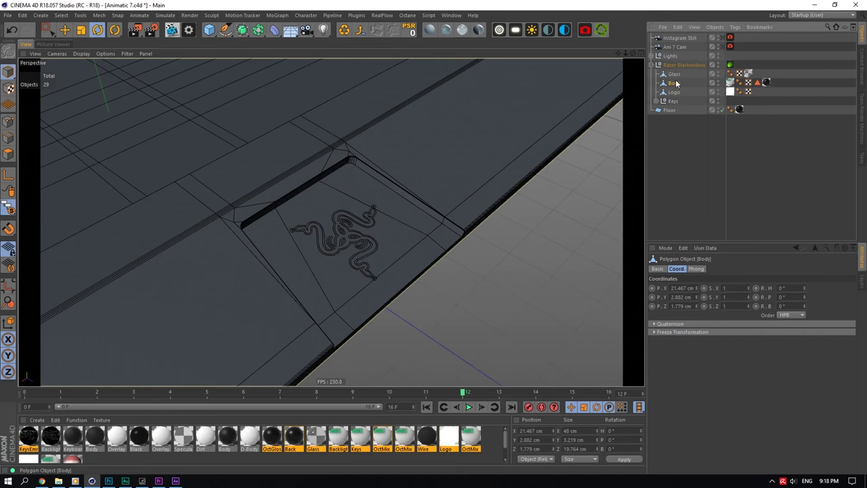
click(676, 74)
scroll(395, 133, down, 4)
scroll(390, 141, up, 5)
shift+click(674, 92)
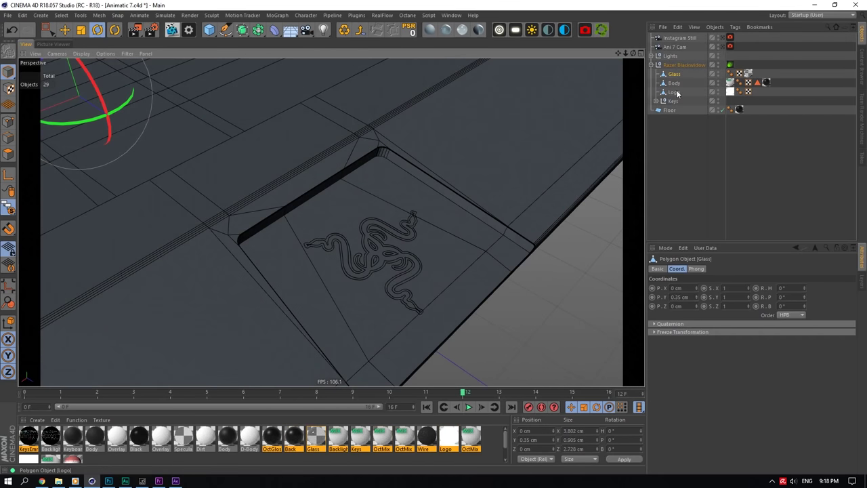
drag(8, 208, 42, 254)
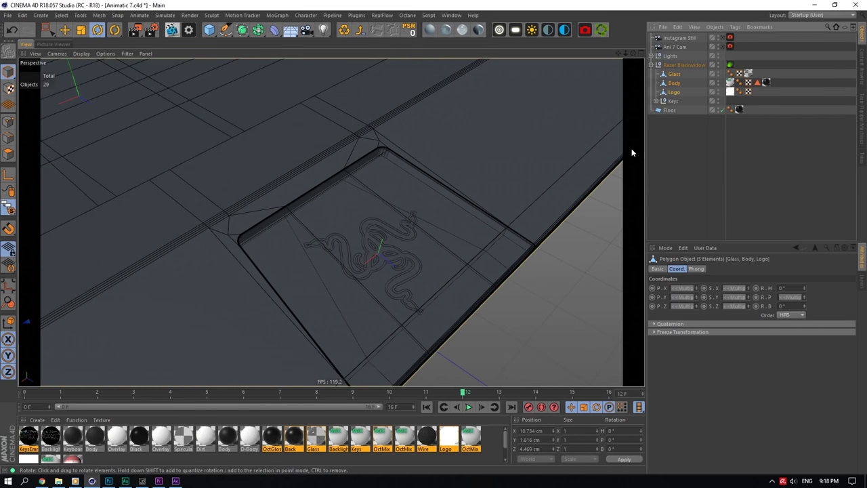
Select only the Glass object and isolate it from the rest of the keyboard with Viewport Solo Hierarchy
click(674, 74)
drag(8, 208, 45, 266)
click(46, 263)
drag(9, 208, 42, 253)
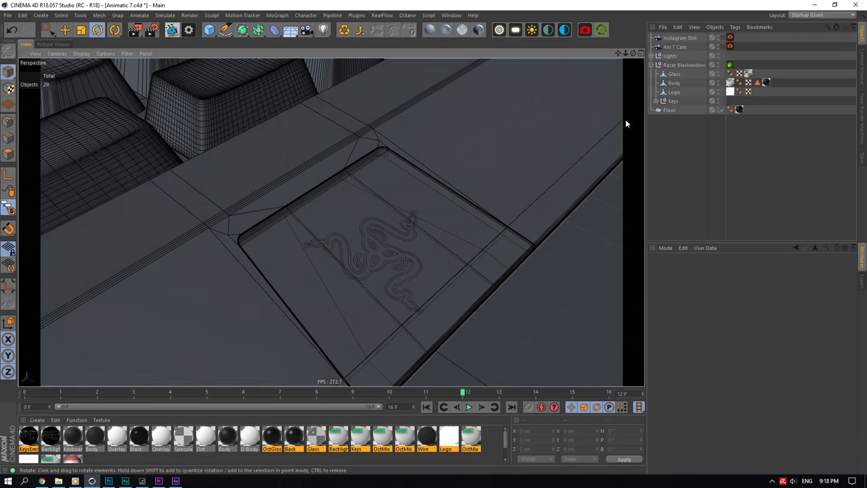
click(674, 74)
drag(8, 208, 31, 238)
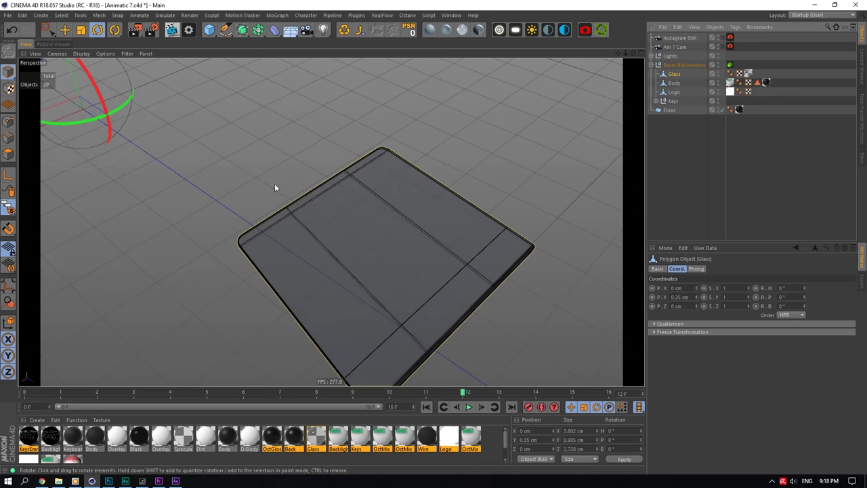
Examine the isolated Glass object's thickness, angled lip and rounded corners from the side, underneath and above
drag(633, 53, 592, 20)
alt+right_drag(397, 238, 449, 240)
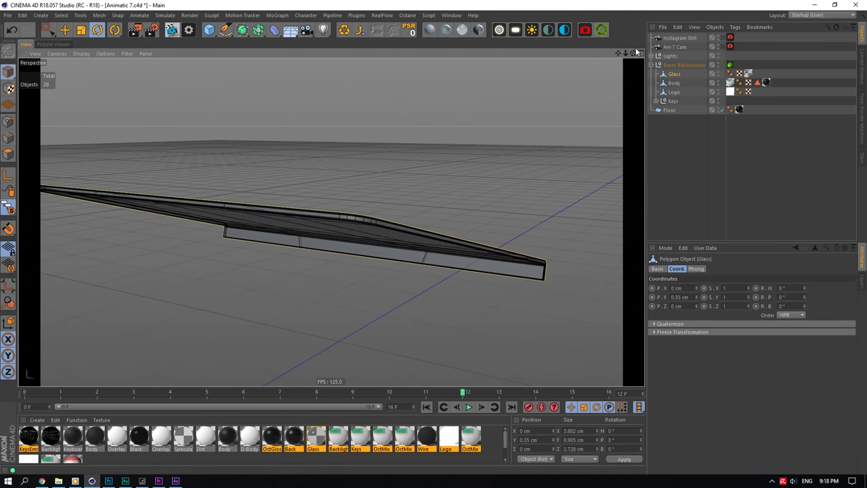
drag(636, 53, 595, 103)
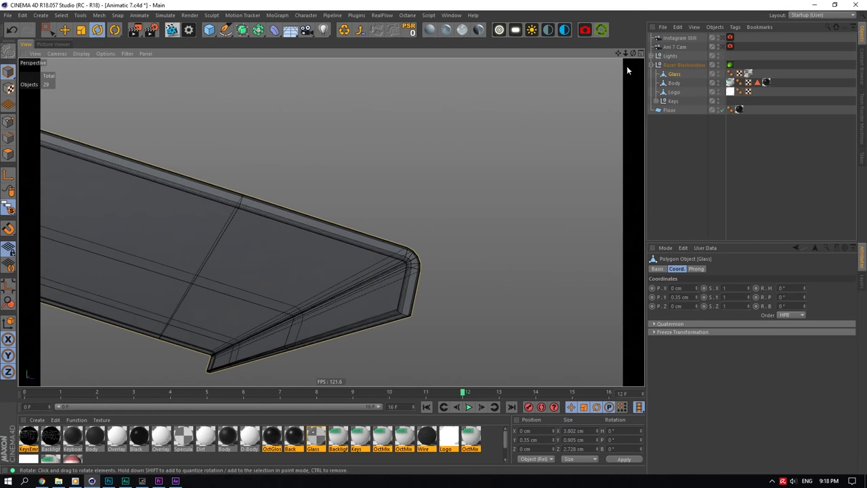
drag(627, 67, 525, 85)
Turn off the viewport solo mode and hide the Instagram Still and Ani 7 Cam cameras in the viewport
click(9, 208)
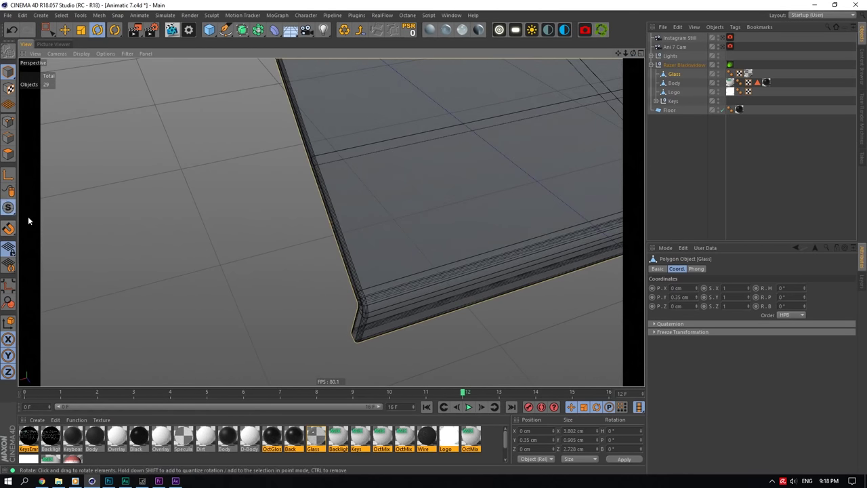
scroll(232, 305, down, 5)
drag(626, 53, 850, 71)
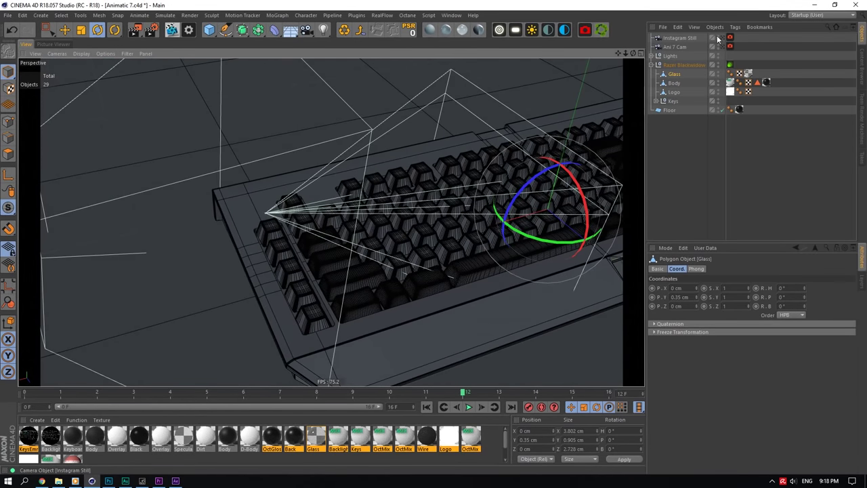
alt+double_click(718, 45)
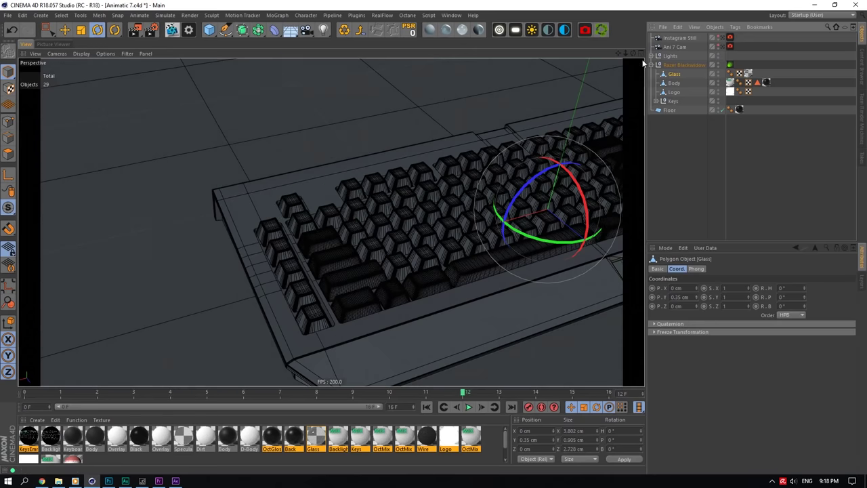
Examine the tapered keycaps' mesh and their cutouts at the keyboard's corner
mouse_move(633, 54)
mouse_down()
mouse_move(667, 88)
mouse_move(622, 50)
mouse_up()
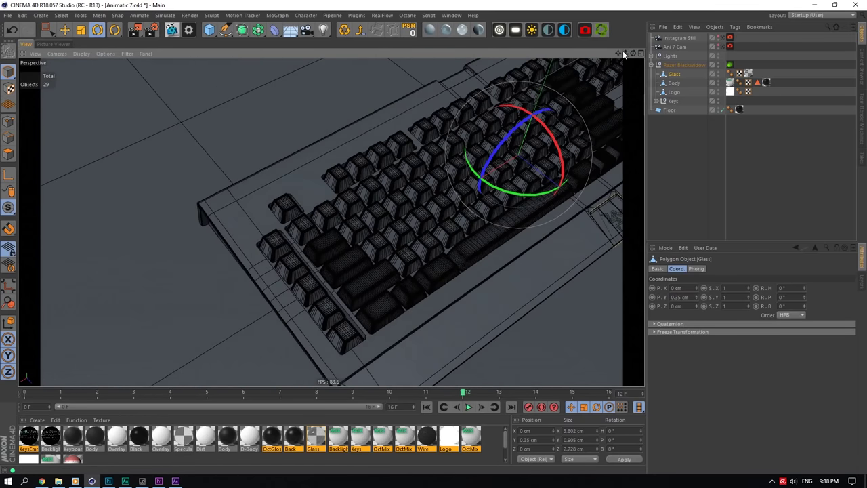
scroll(277, 218, up, 6)
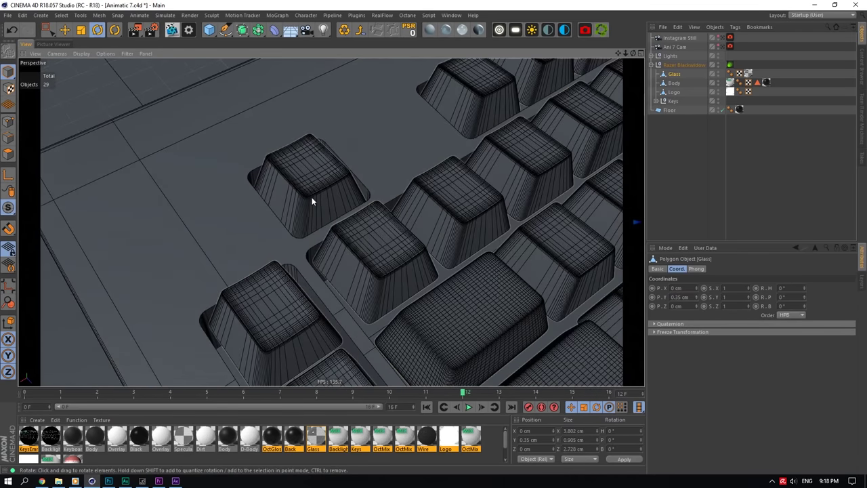
click(344, 222)
scroll(343, 223, down, 8)
Add a Plane object to the scene and isolate it with Viewport Solo Hierarchy
drag(209, 29, 304, 59)
scroll(519, 197, down, 4)
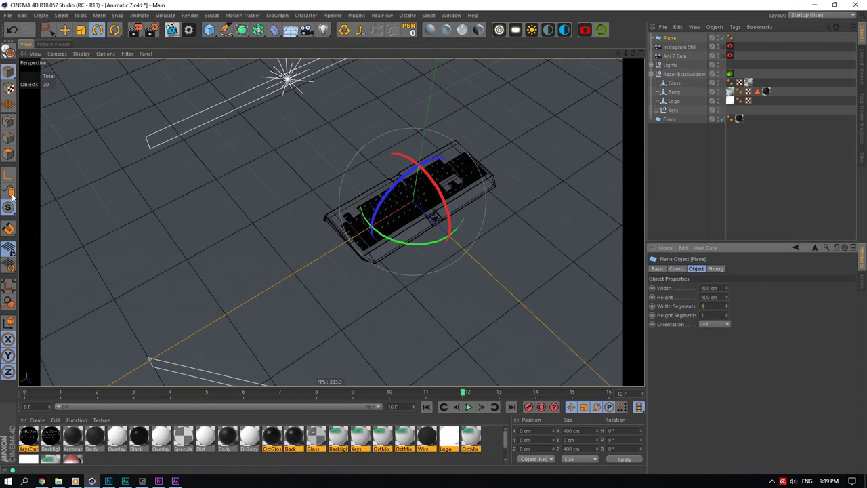
drag(9, 206, 34, 252)
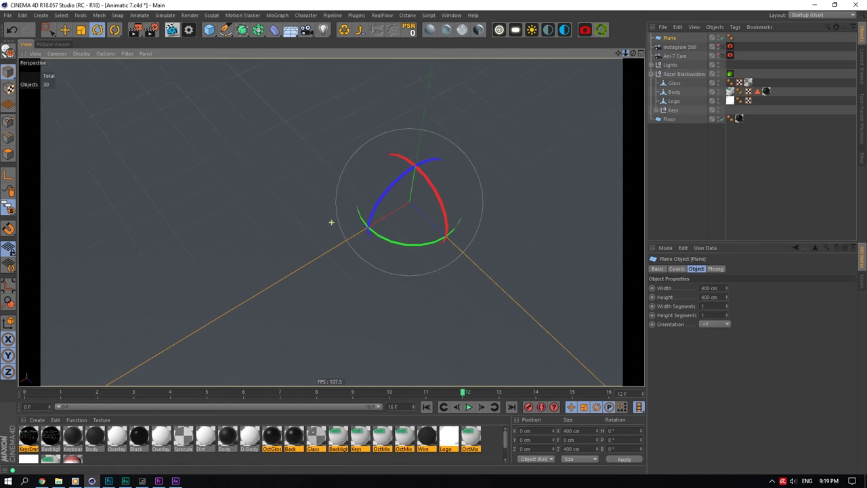
scroll(331, 223, down, 8)
scroll(331, 223, up, 2)
Set the plane's width and height segments to 2 each and make the plane editable
click(711, 306)
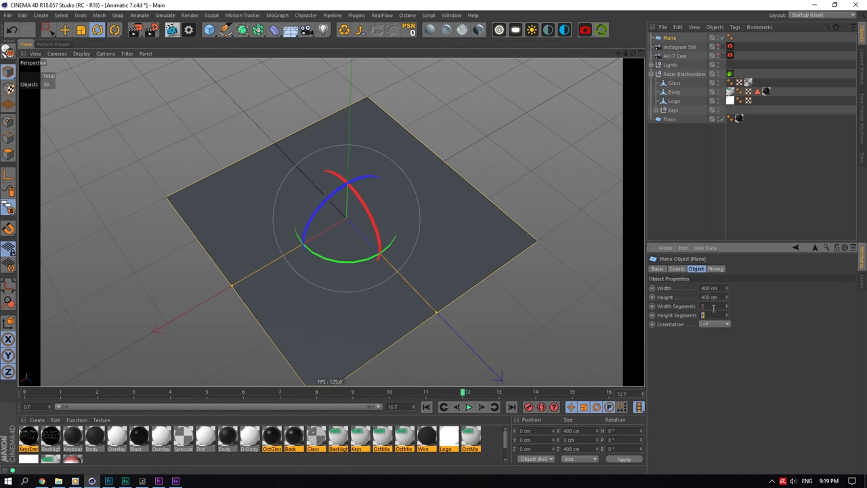
text(2)
key(Return)
scroll(430, 243, down, 2)
key(c)
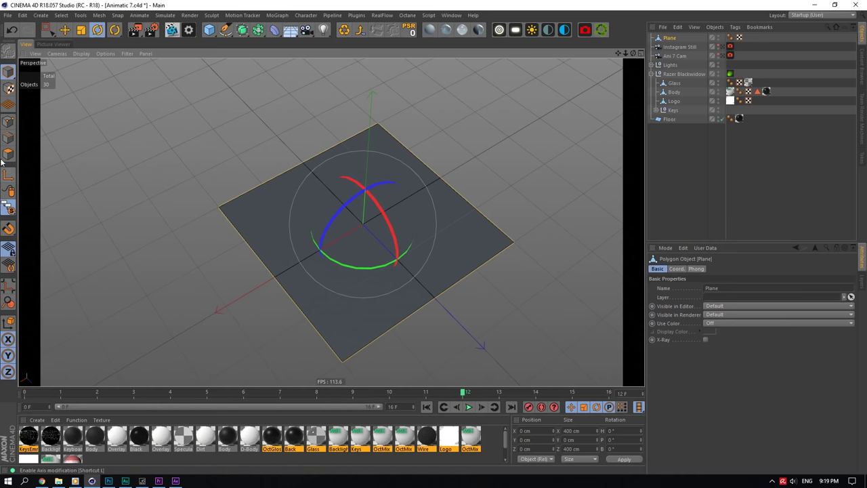
Select all outer edges of the plane and extrude them downward to form the keycap's side walls
double_click(255, 252)
shift+click(404, 161)
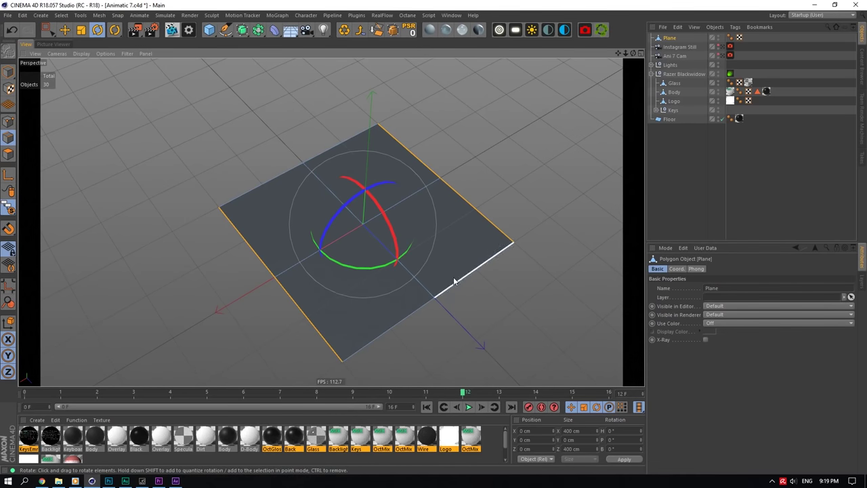
right_click(346, 143)
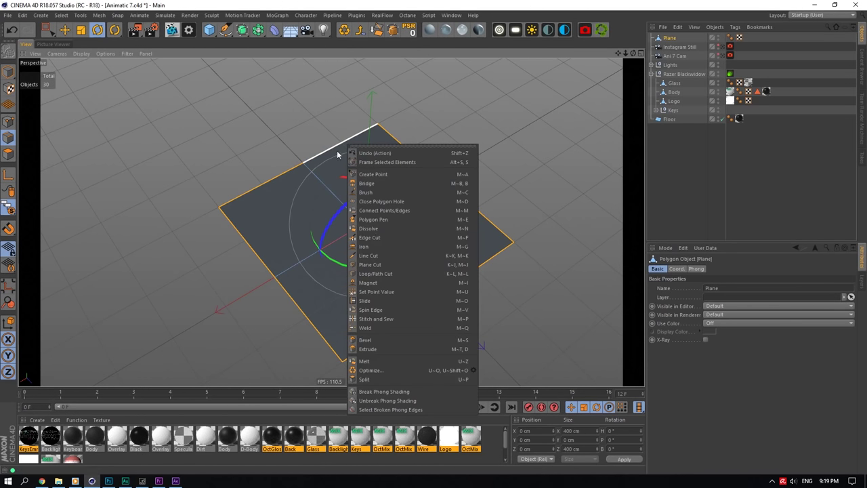
click(374, 348)
drag(366, 177, 311, 319)
key(ctrl+z)
drag(441, 210, 609, 209)
alt+right_drag(404, 179, 270, 73)
Scale the keycap's lower edges outward evenly so its side walls taper towards the top
key(e)
key(t)
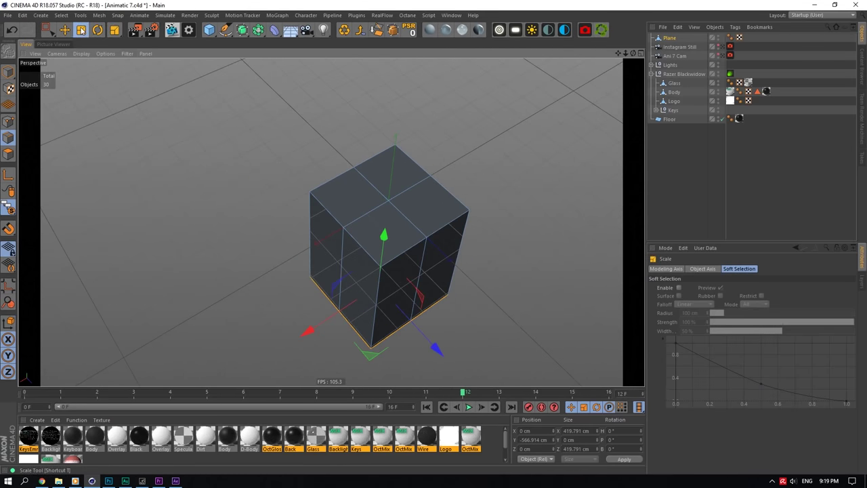
drag(369, 351, 601, 317)
right_click(509, 186)
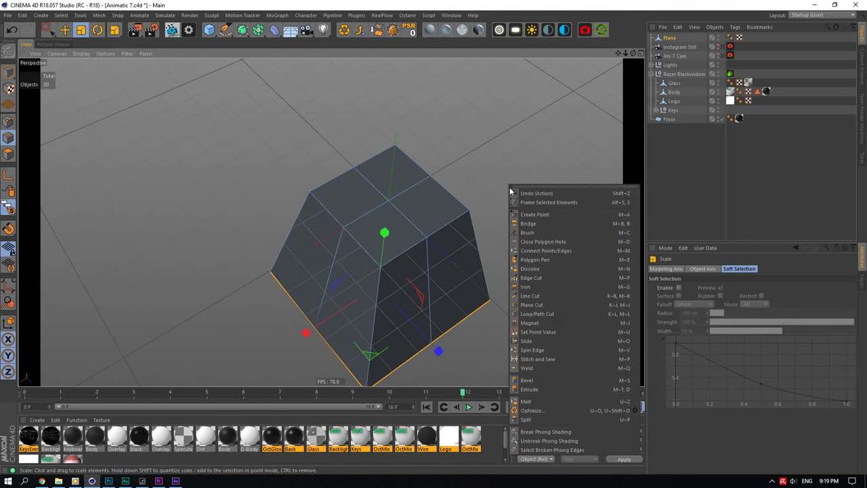
Lower the centre point of the keycap's top face to about -44.8 cm on Y to make it concave
click(65, 32)
click(8, 122)
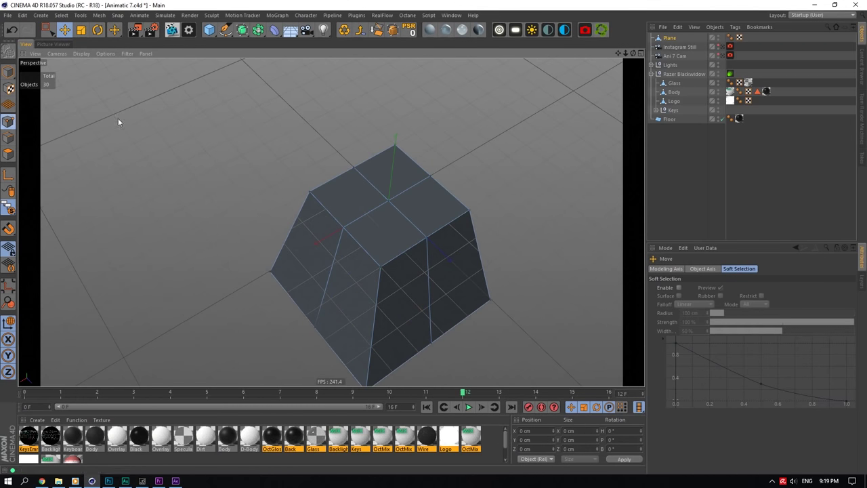
click(388, 200)
drag(398, 139, 406, 141)
Add Loop/Path cuts close to the keycap's top edges, vertical corners and bottom rim to hold its shape
right_click(439, 139)
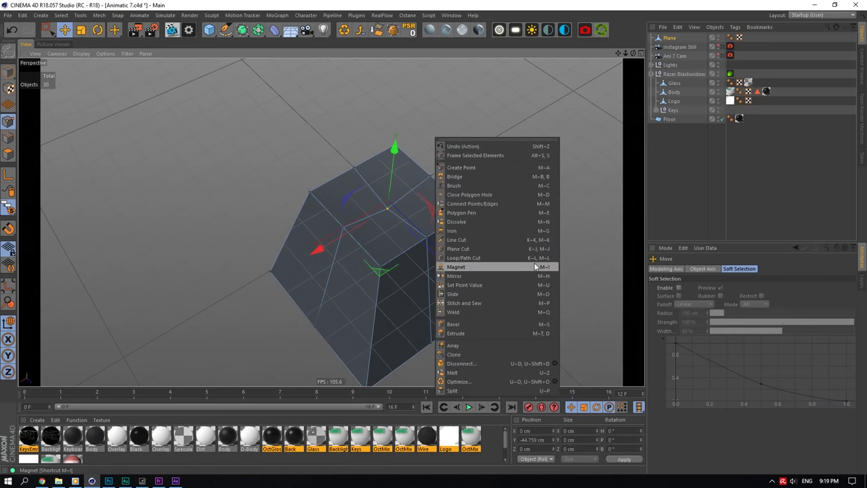
click(499, 259)
click(392, 265)
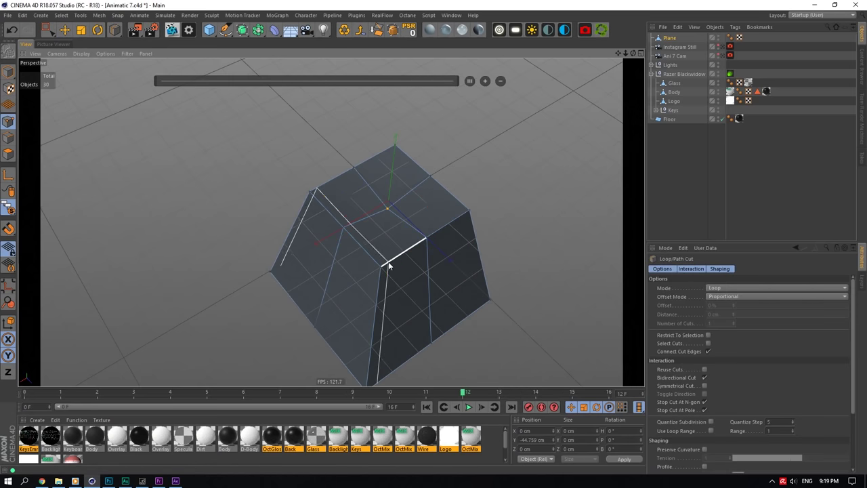
click(464, 219)
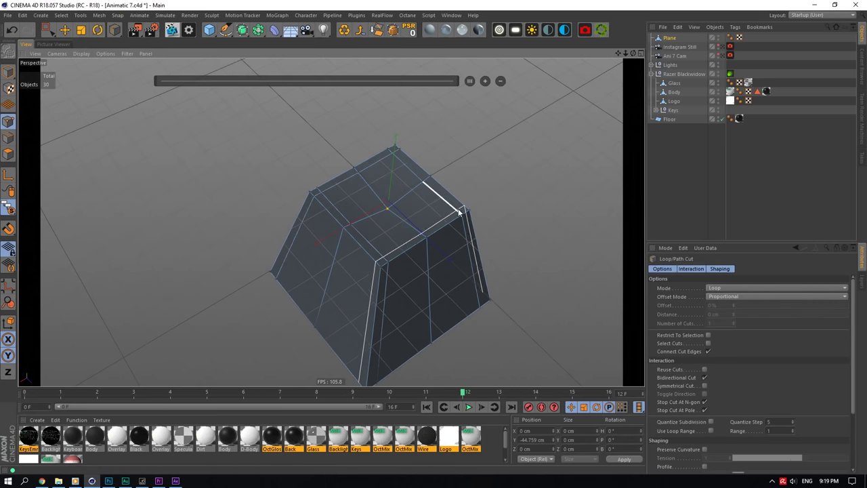
click(368, 374)
Place the keycap mesh under a Subdivision Surface and examine its smoothed top and sides
alt+drag(242, 30, 285, 50)
scroll(397, 220, up, 5)
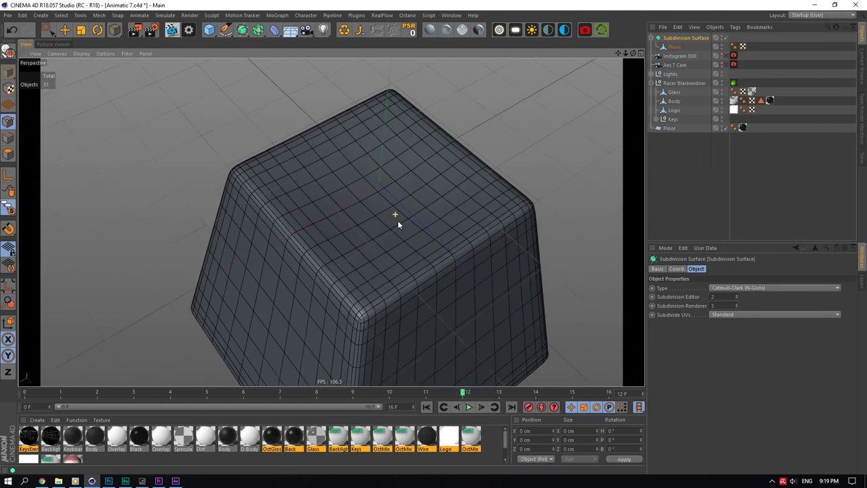
scroll(425, 243, down, 3)
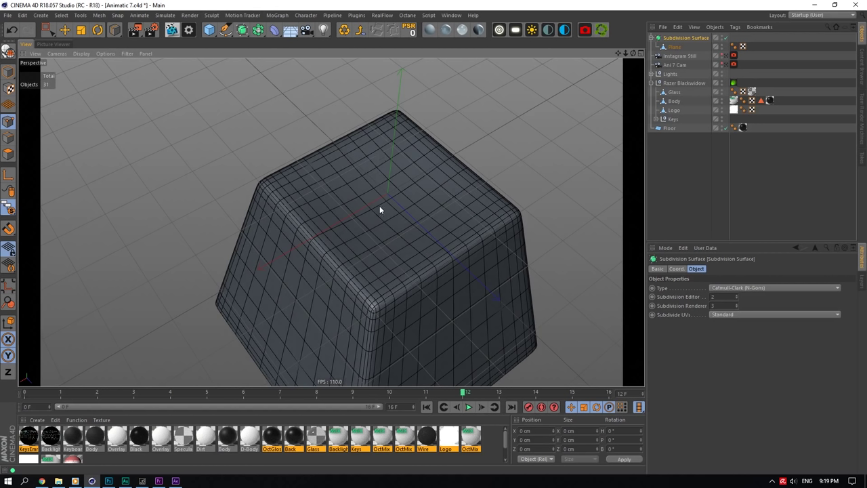
alt+drag(331, 223, 506, 117)
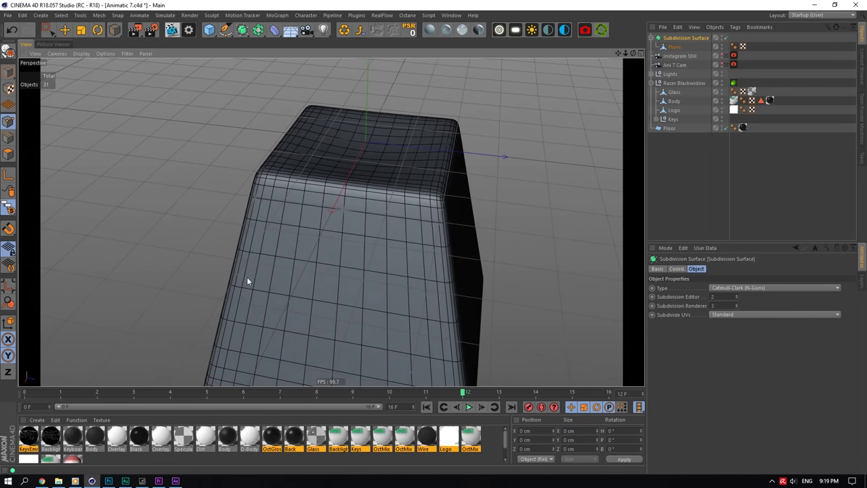
alt+drag(282, 196, 257, 204)
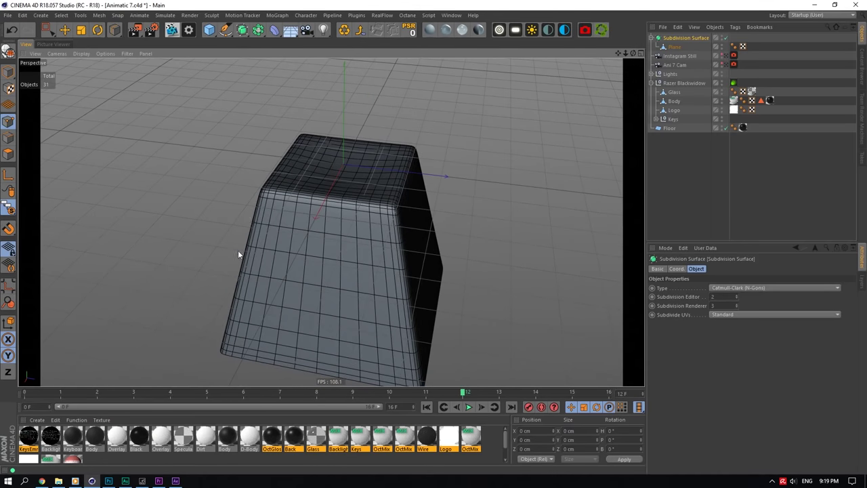
click(359, 32)
key(e)
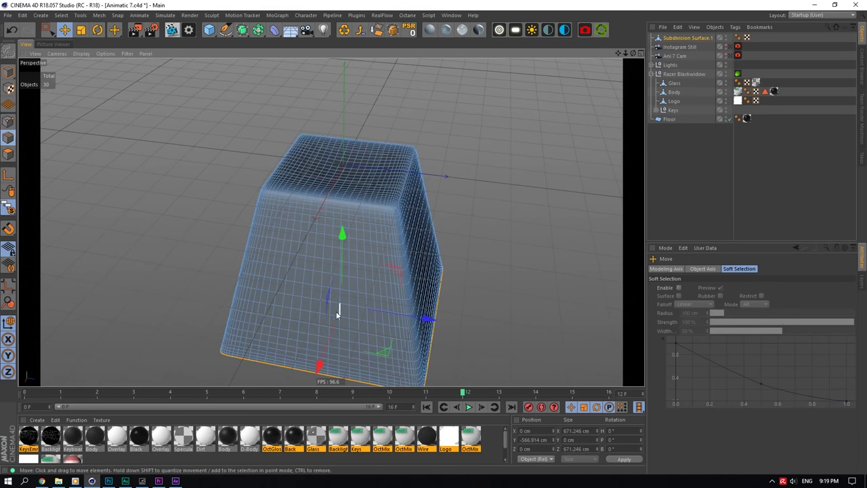
double_click(309, 294)
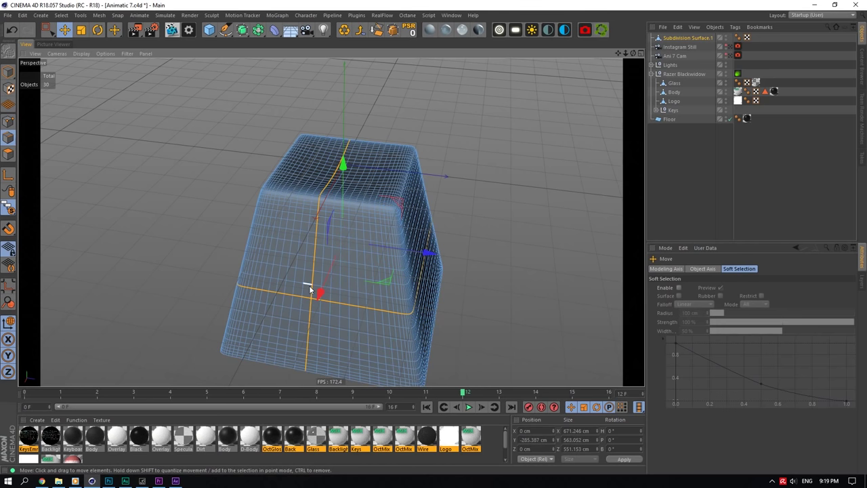
key(ctrl+z)
key(ctrl+z)
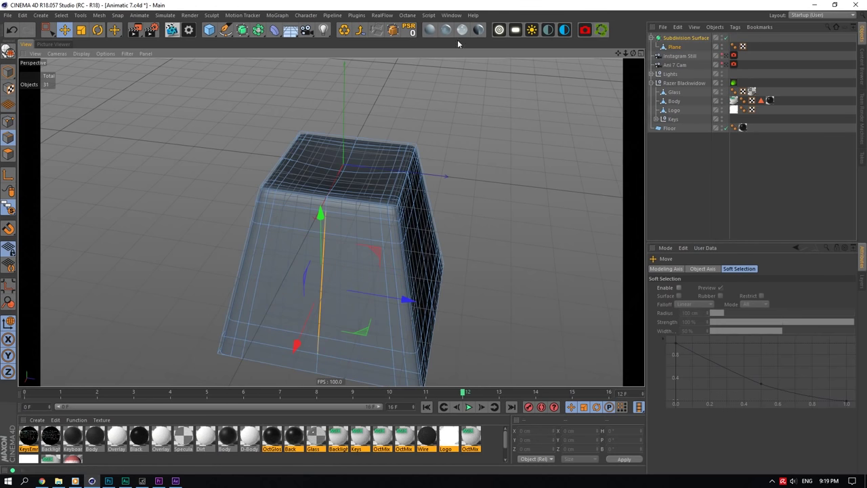
Convert the subdivided keycap to a single polygon mesh and dissolve the horizontal edge loops around the middle of its side walls
click(360, 31)
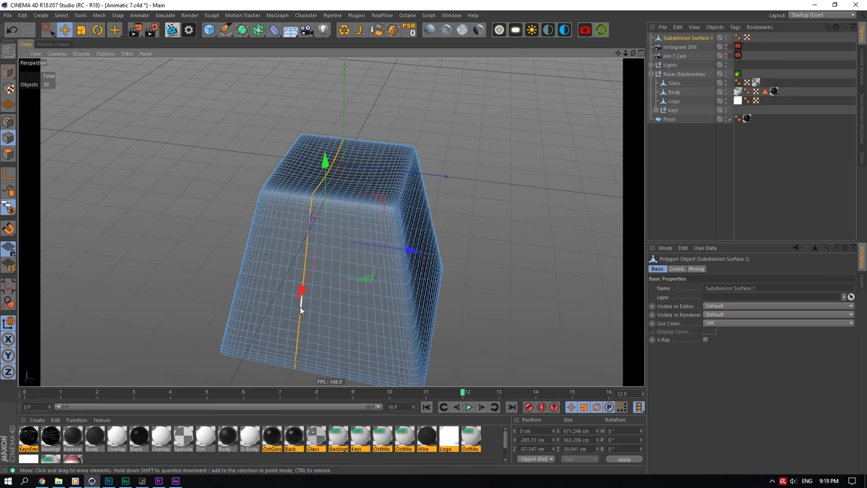
double_click(296, 310)
shift+double_click(301, 278)
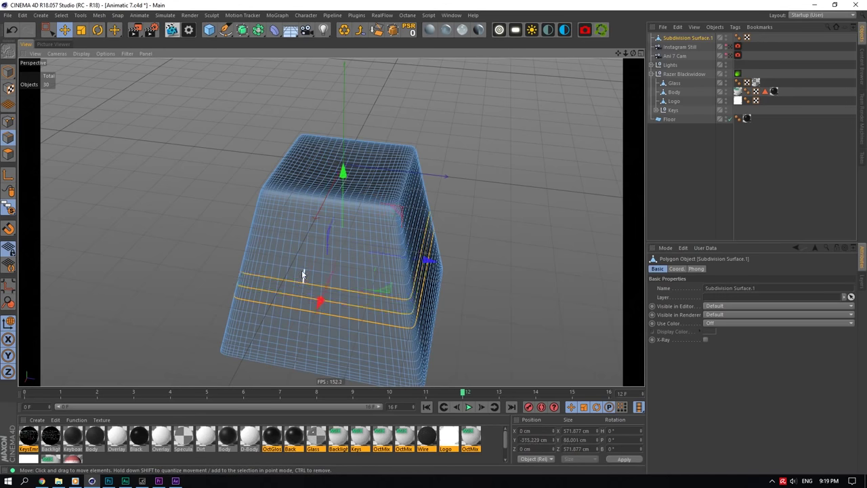
shift+double_click(301, 264)
shift+double_click(303, 251)
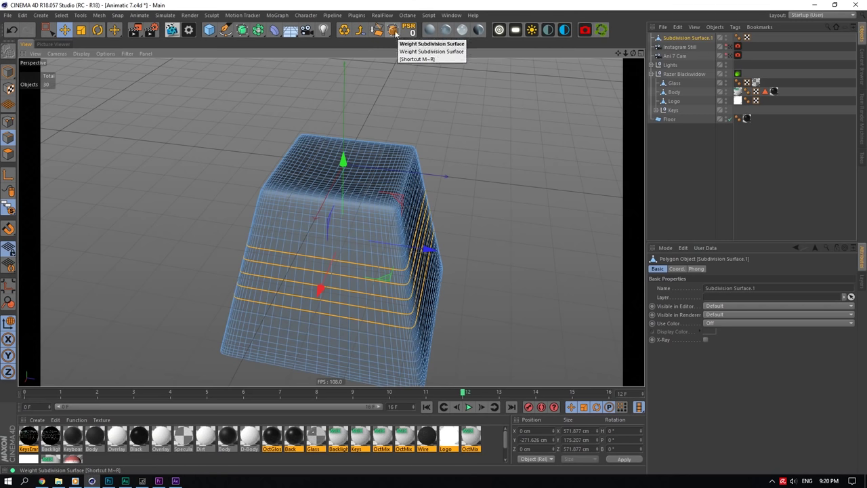
click(377, 30)
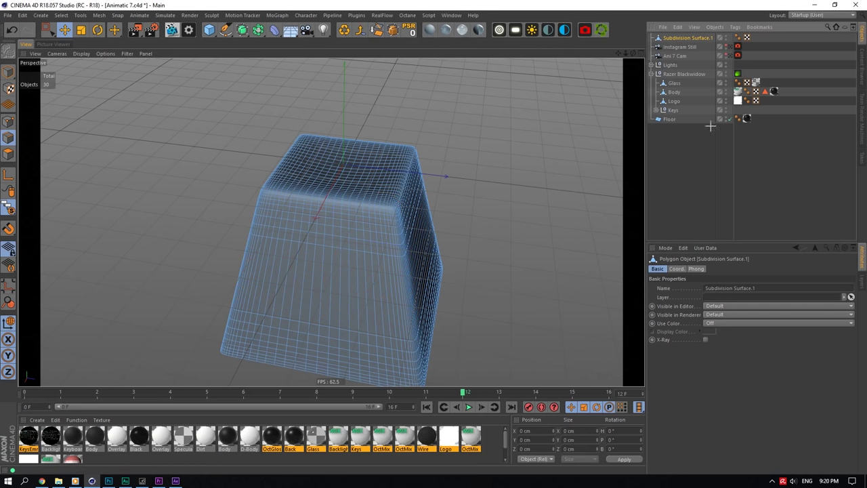
Delete the demonstration keycap object Subdivision Surface.1 and return to Model mode
click(709, 126)
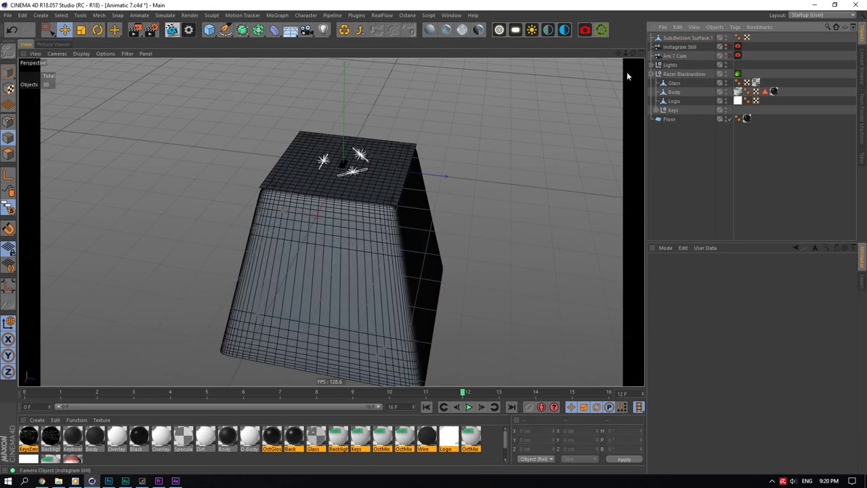
click(684, 39)
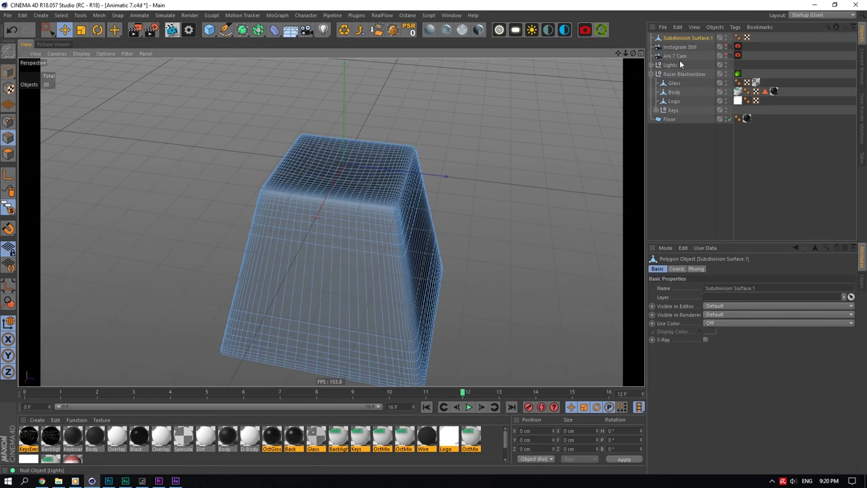
key(Delete)
click(14, 70)
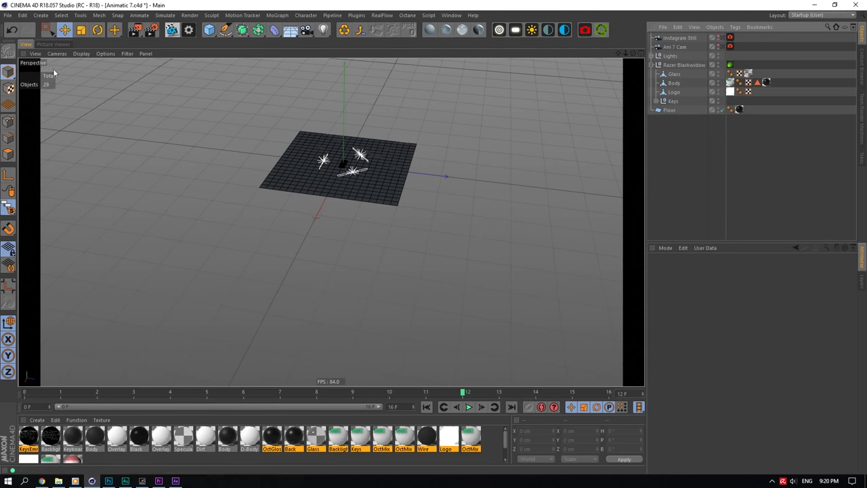
Examine the finished keyboard model's keycaps and body from several distances and angles
scroll(317, 116, up, 15)
scroll(345, 186, up, 10)
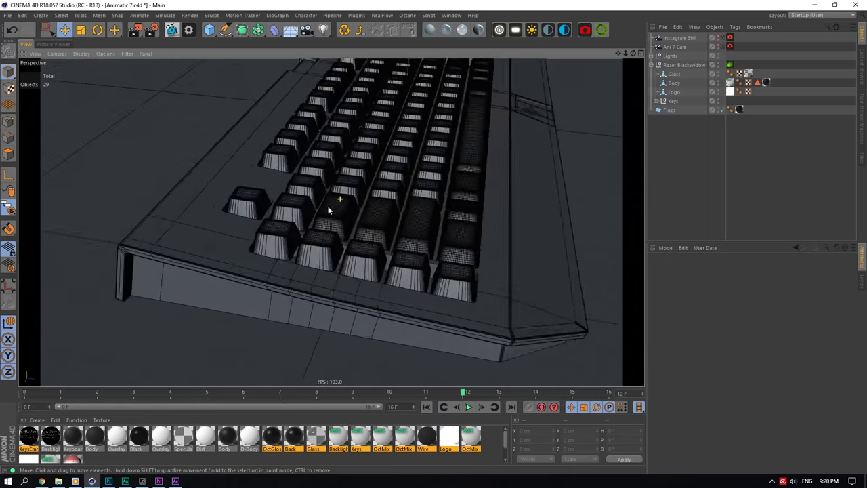
scroll(330, 221, down, 15)
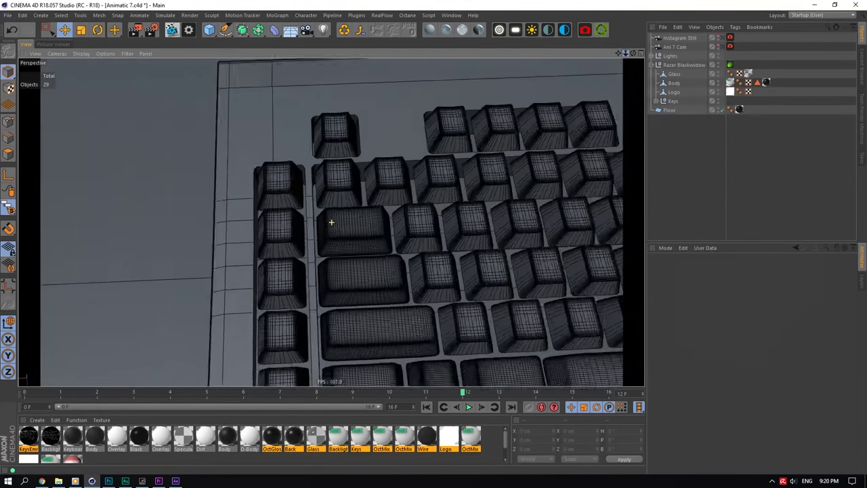
scroll(330, 221, down, 3)
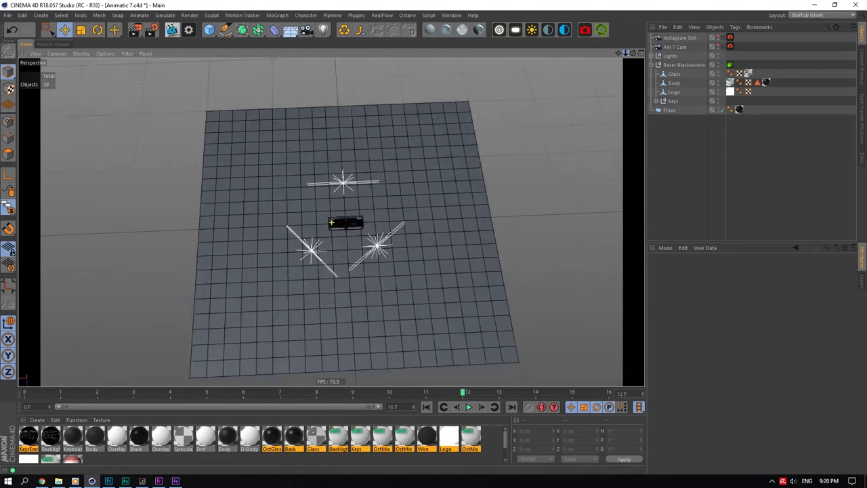
scroll(330, 222, up, 12)
drag(625, 53, 248, 10)
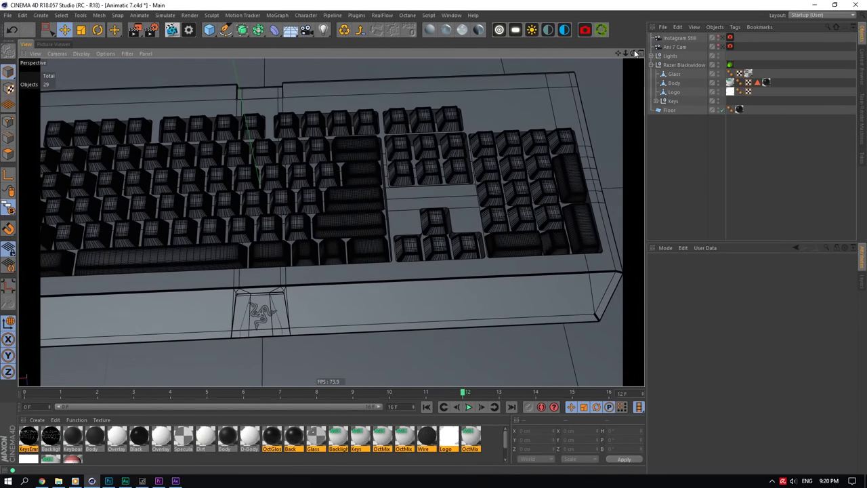
drag(635, 53, 616, 43)
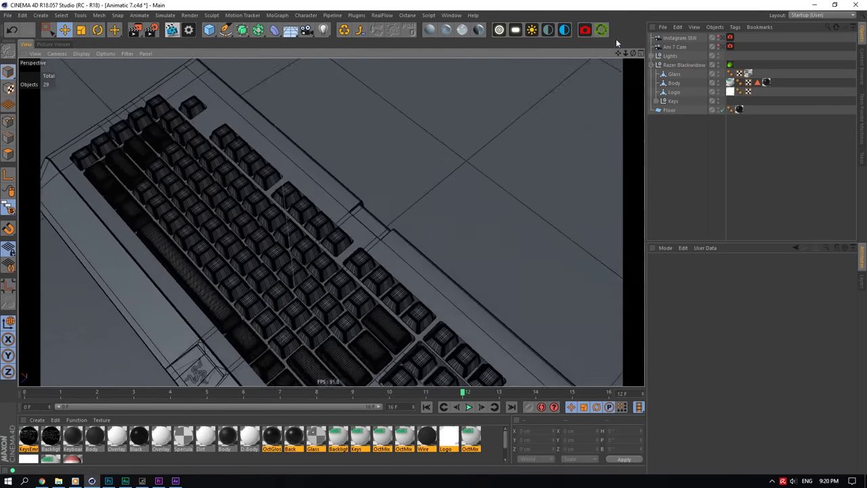
Expand the Keys group, enable its Wire sweep and turn off viewport solo to show the cable with the keyboard
click(655, 100)
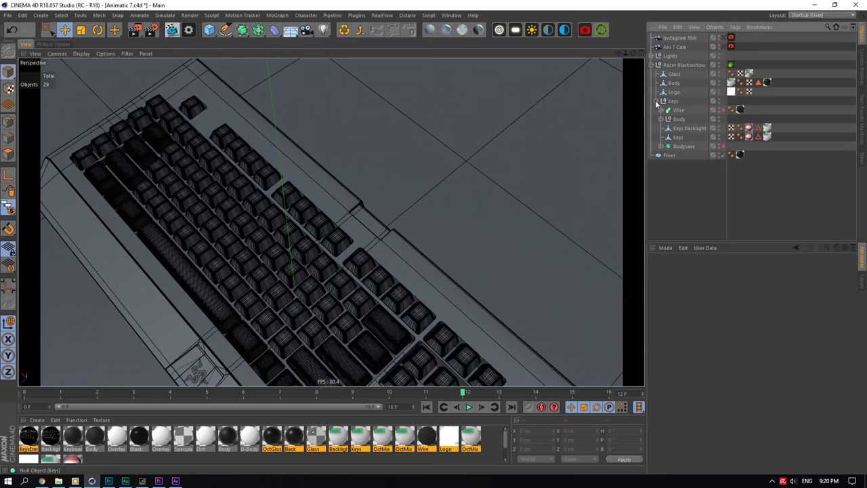
click(674, 110)
click(724, 109)
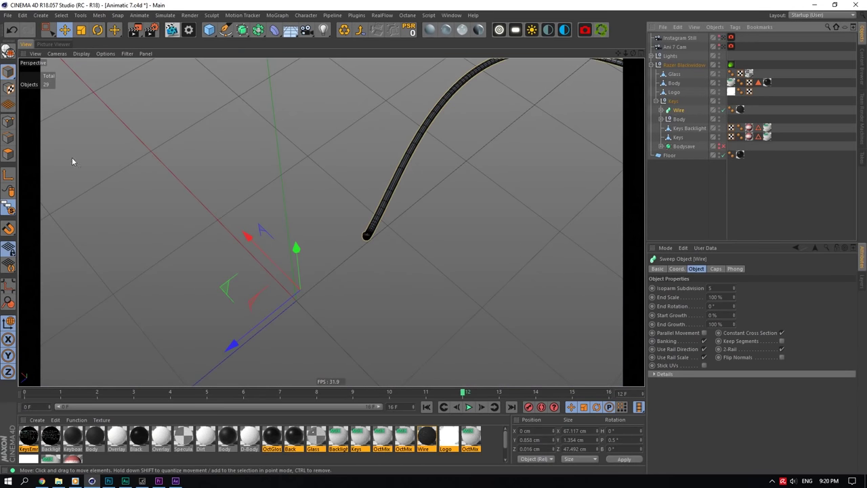
drag(8, 207, 42, 216)
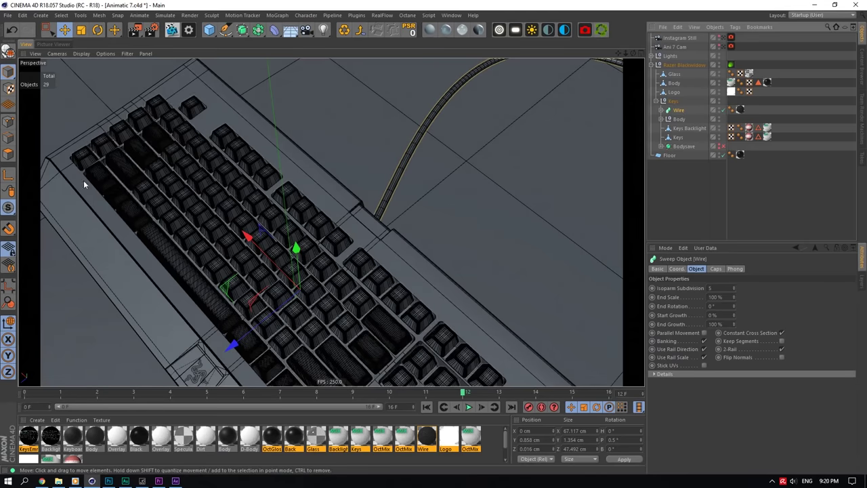
Inspect the n-Side and Spline inside the Wire sweep, view the whole cable and disable the sweep
click(663, 110)
click(686, 119)
click(685, 128)
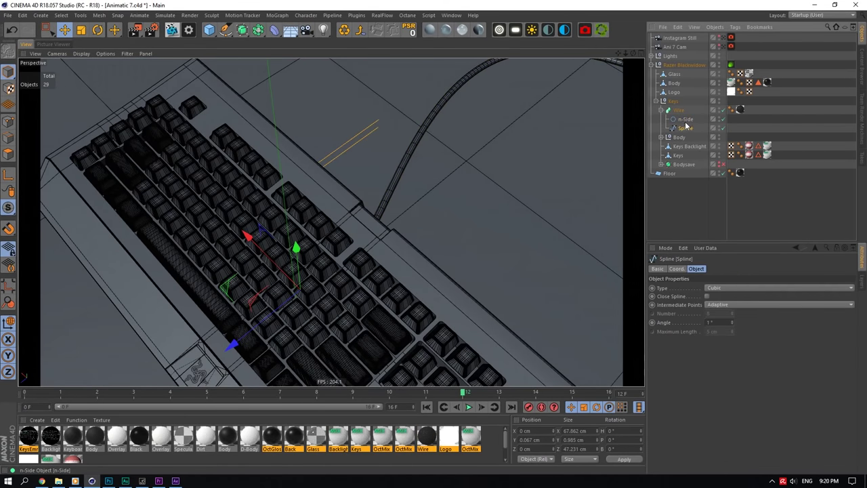
drag(625, 53, 586, 53)
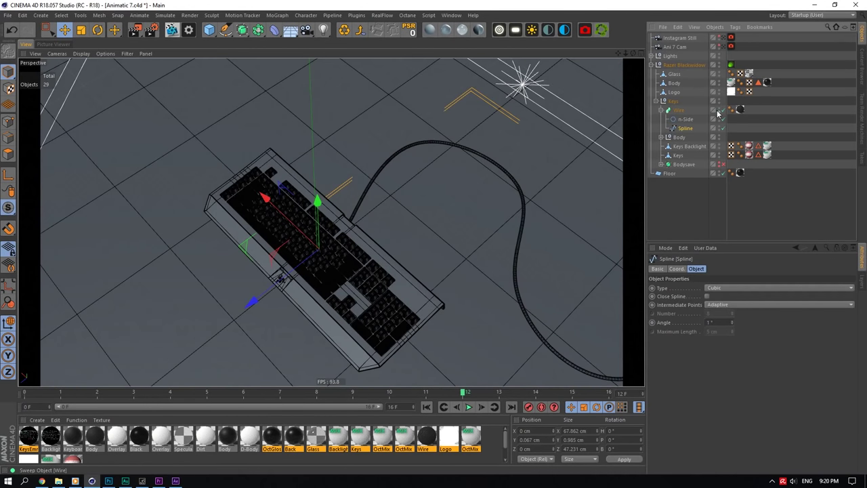
click(721, 110)
click(661, 111)
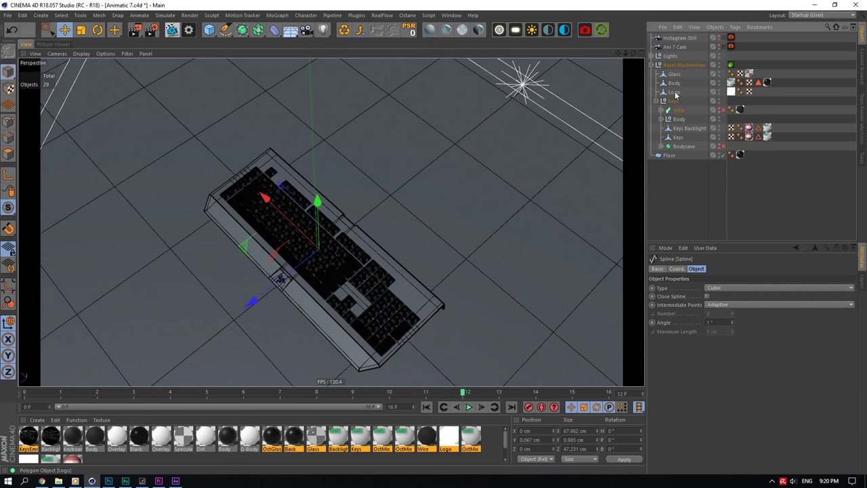
Look over the keys from a lower angle, selecting the Body, Keys and Keys Backlight objects in the Keys group in turn
click(679, 120)
scroll(226, 200, up, 6)
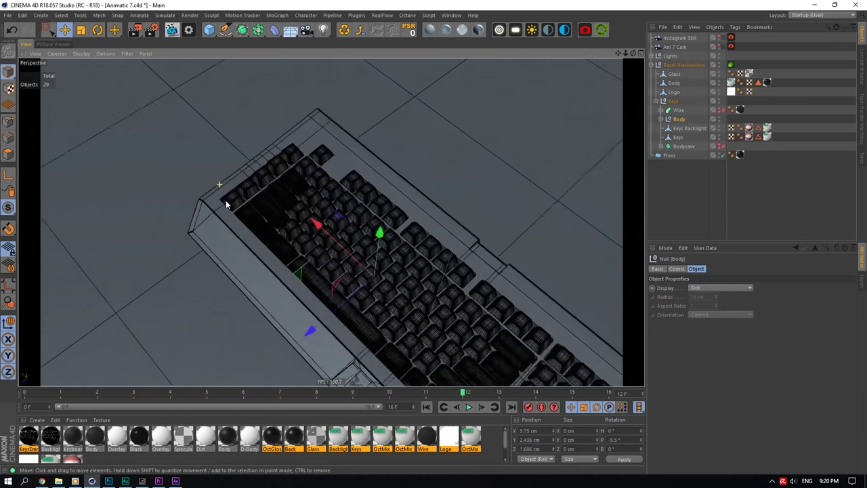
drag(633, 53, 323, 184)
click(677, 136)
click(688, 128)
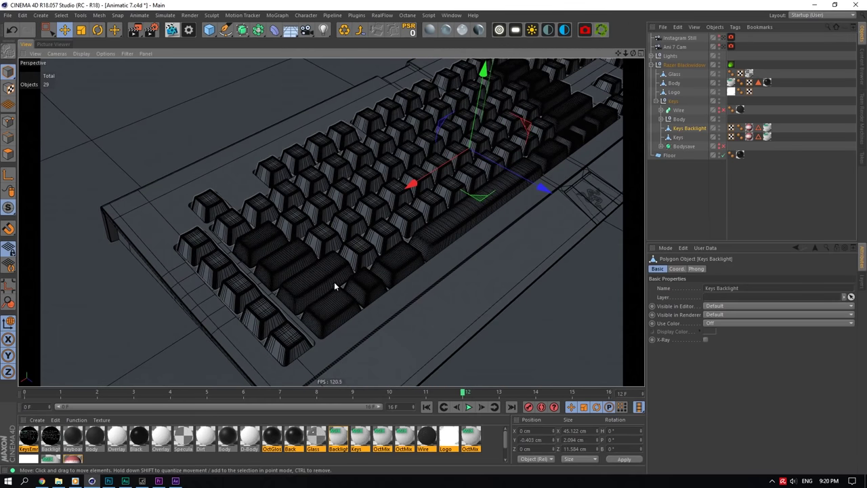
Isolate the Keys Backlight object with viewport solo hierarchy and examine its key-top surfaces
scroll(292, 281, up, 3)
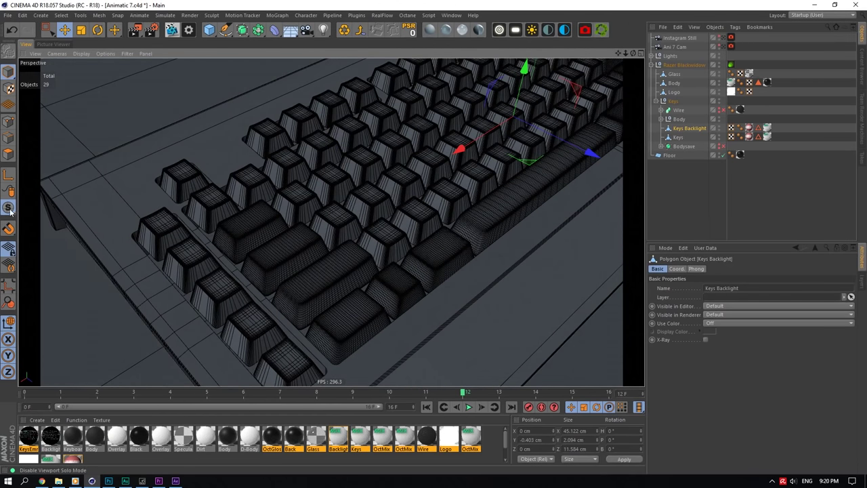
drag(8, 207, 42, 252)
scroll(358, 203, up, 5)
scroll(268, 239, down, 5)
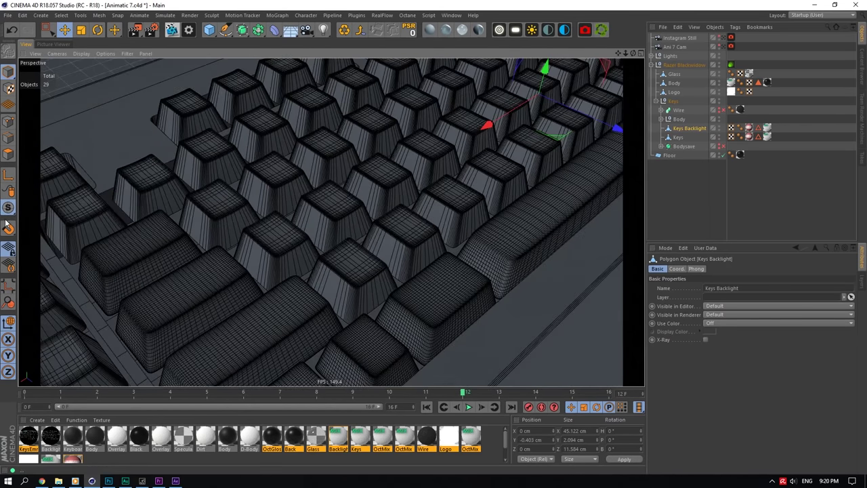
drag(8, 211, 42, 254)
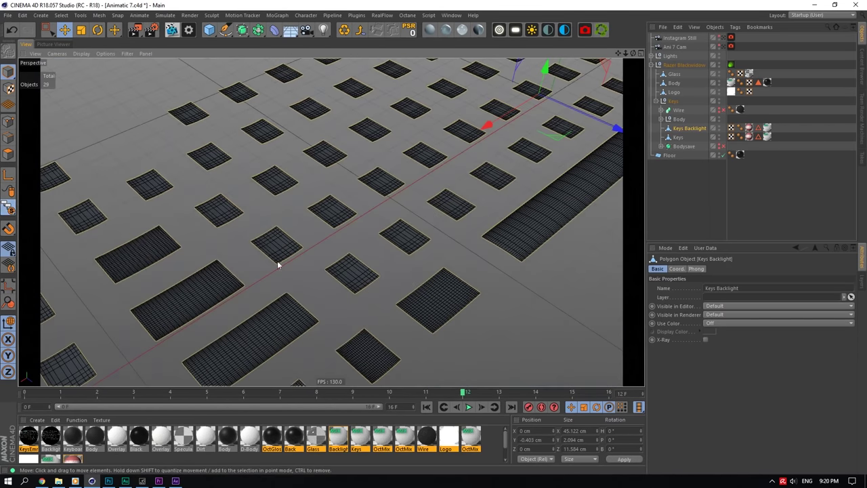
scroll(268, 271, down, 3)
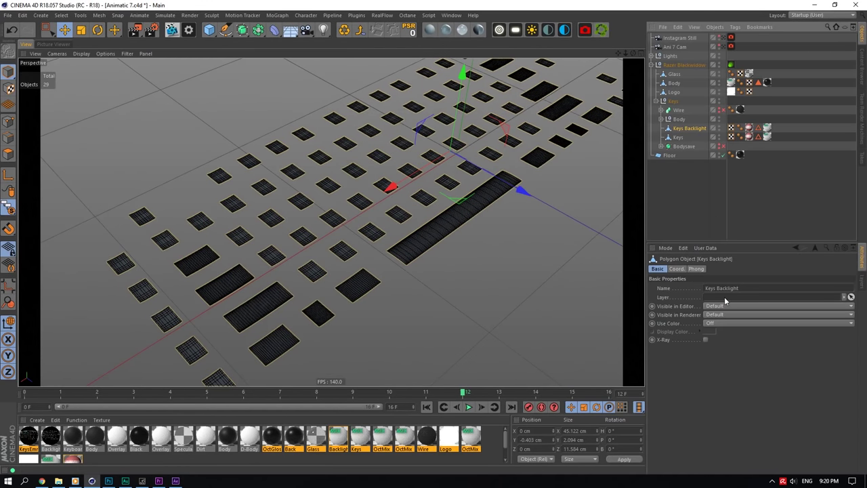
Set the Keys Backlight object's Y scale to -1 and inspect the flipped curvature of its surfaces
click(677, 269)
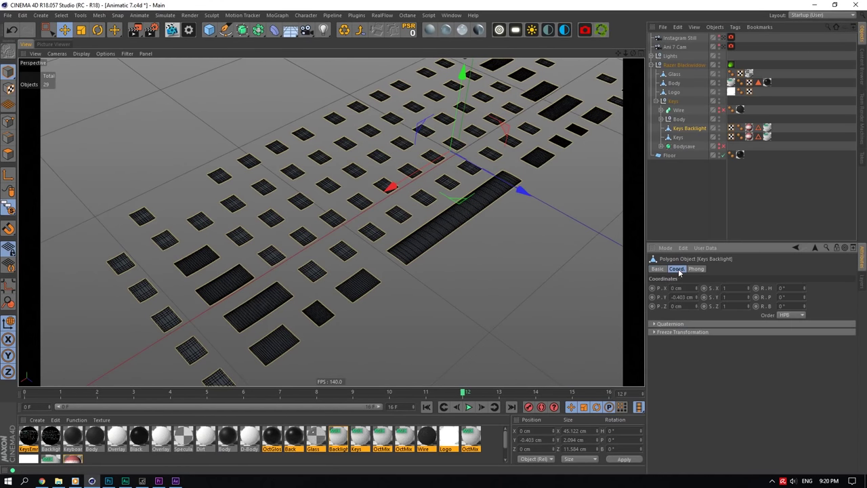
click(733, 290)
text(-1)
key(Return)
scroll(420, 293, up, 5)
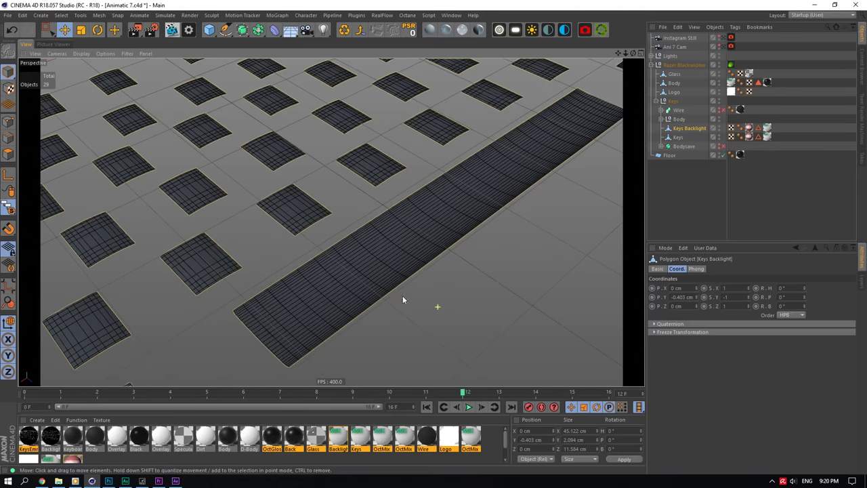
scroll(434, 290, down, 5)
scroll(312, 297, up, 5)
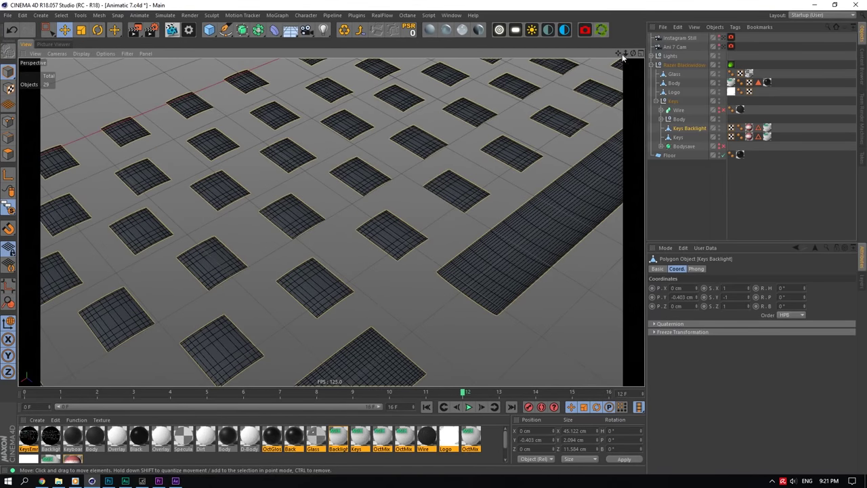
Restore the Keys Backlight object's Y scale to 1
scroll(332, 220, down, 4)
scroll(331, 222, up, 4)
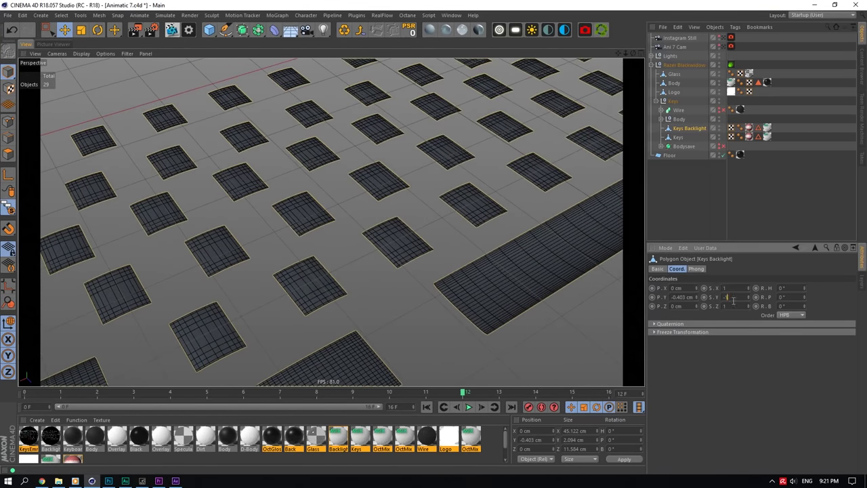
scroll(549, 249, up, 4)
scroll(356, 240, down, 8)
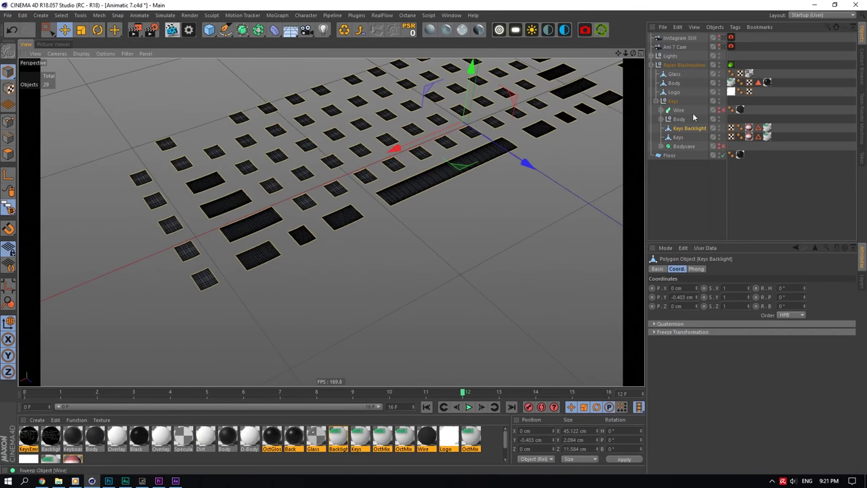
Examine the Keys Backlight surfaces from below and show their polygons in Polygons mode
scroll(286, 192, up, 2)
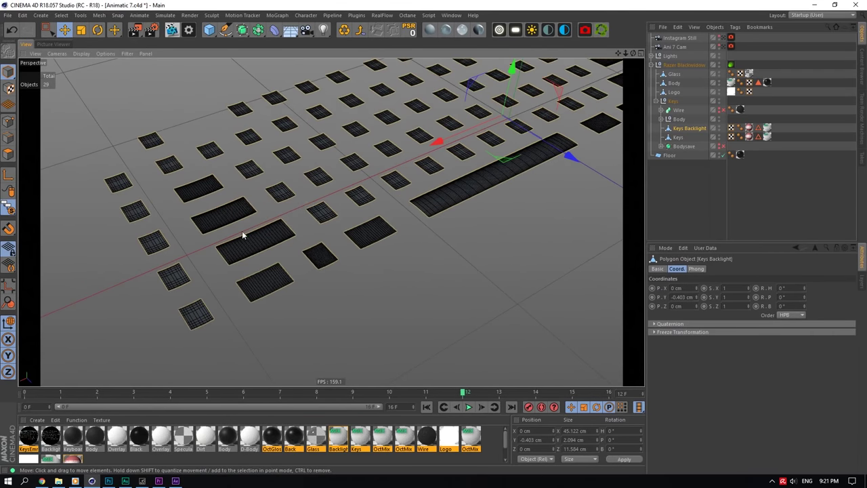
drag(632, 53, 633, 13)
alt+drag(330, 222, 378, 147)
scroll(377, 147, up, 4)
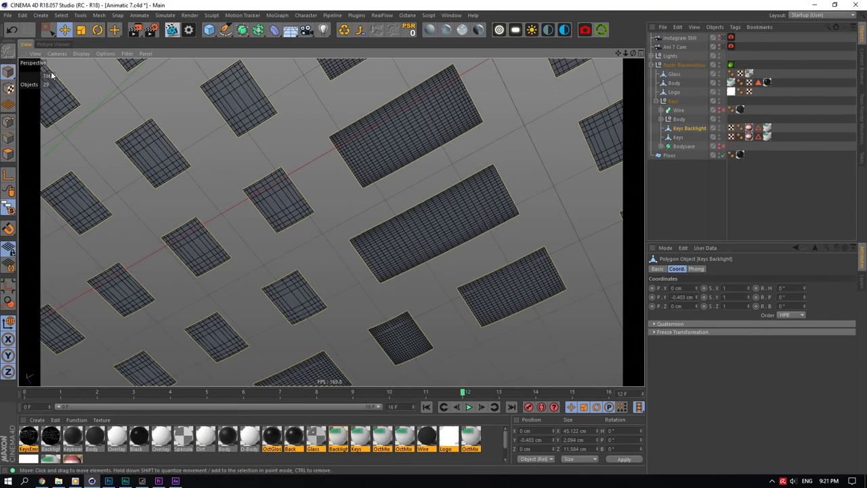
click(8, 153)
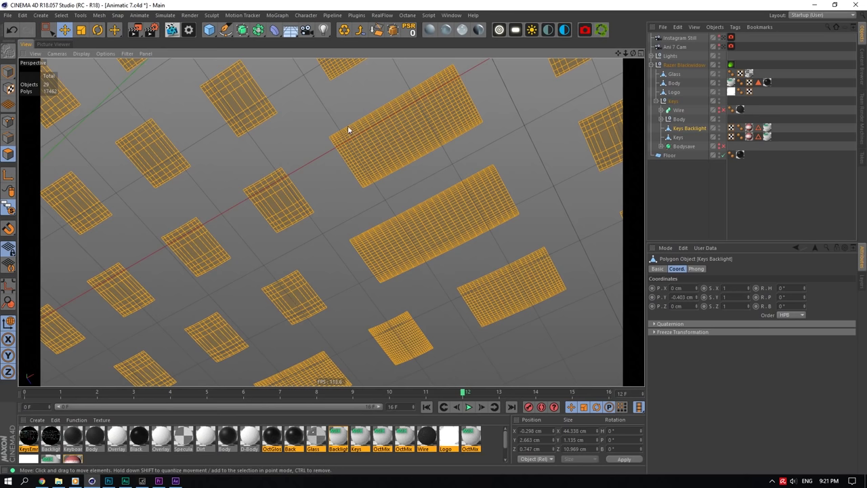
Deselect the Keys Backlight object, return to Model mode and bring the whole keyboard back into view
click(710, 167)
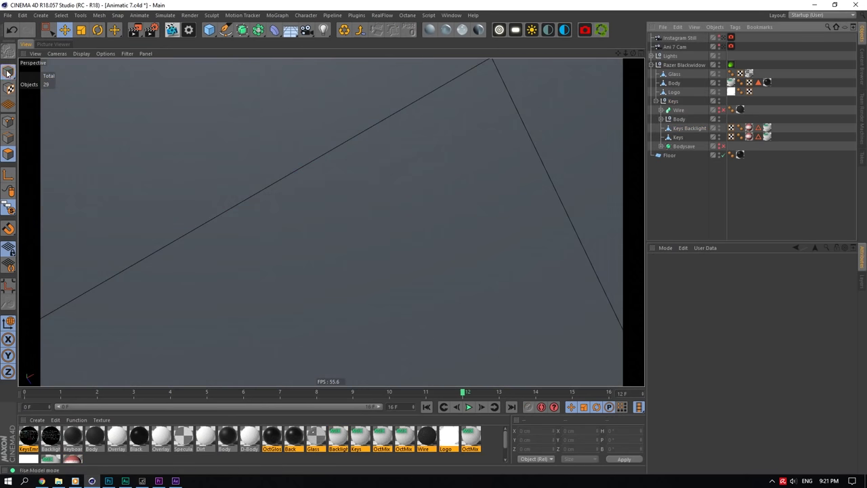
scroll(331, 220, down, 6)
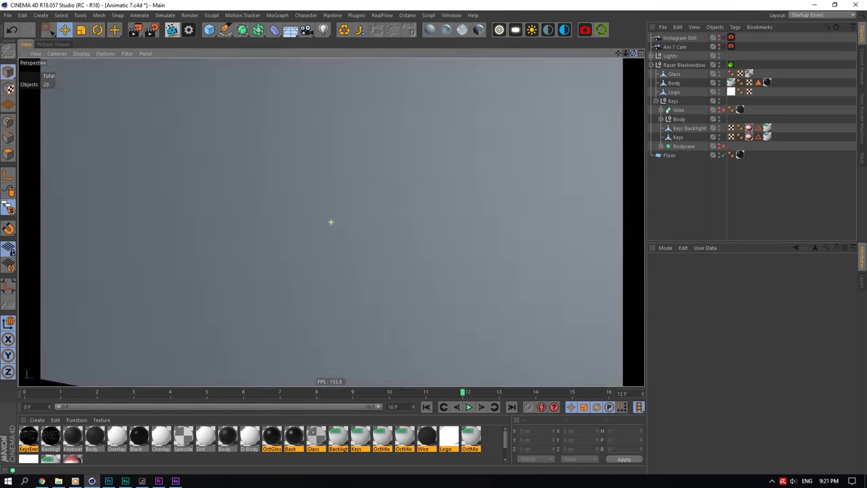
scroll(331, 221, down, 8)
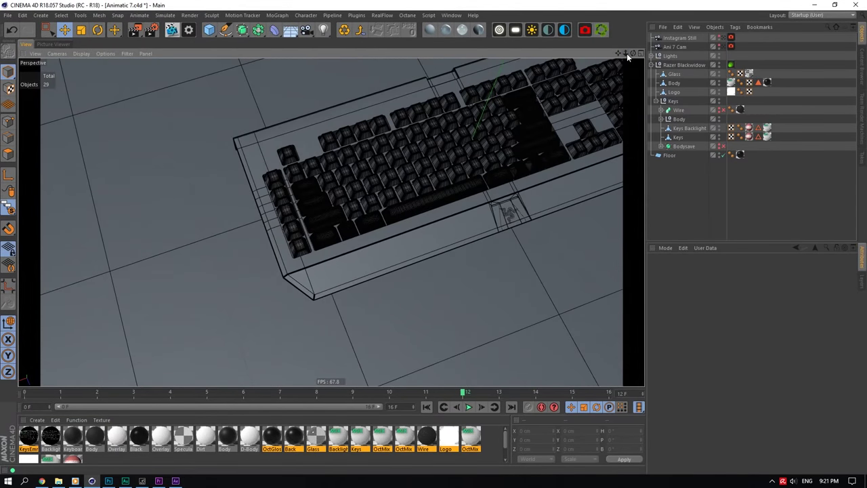
Isolate the Body group inside the Keys group and expand it to examine its child objects
drag(631, 52, 616, 43)
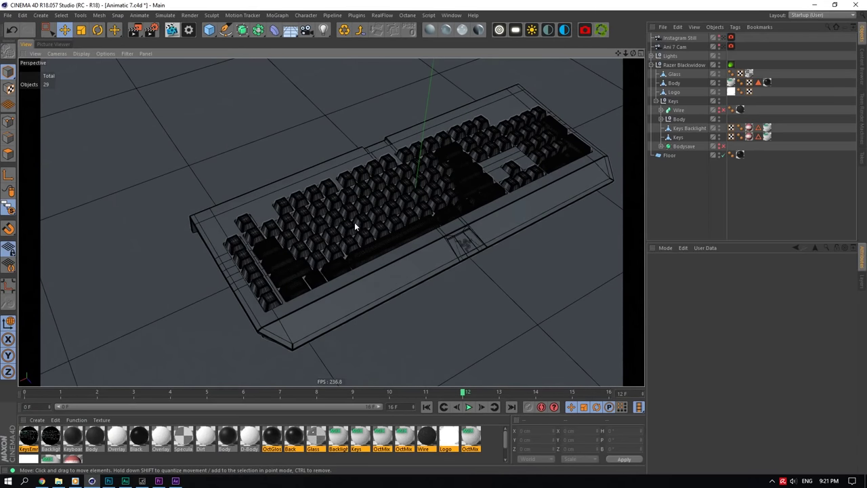
scroll(354, 225, up, 3)
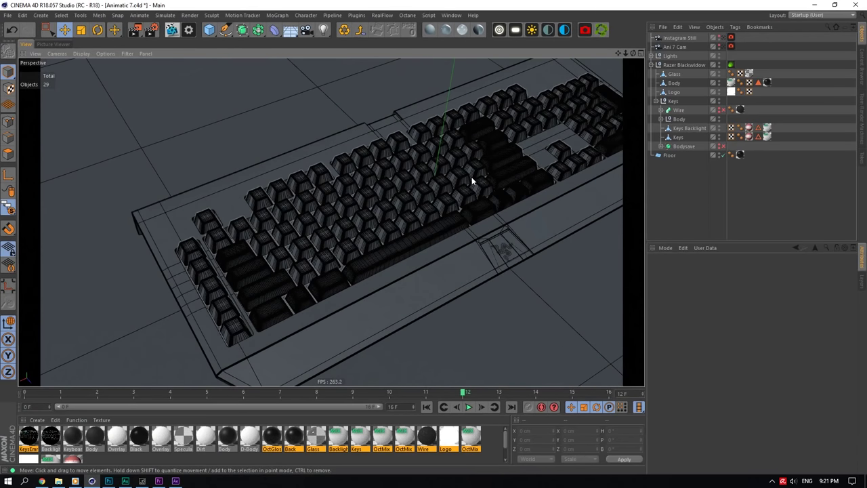
click(679, 119)
click(660, 120)
click(661, 119)
click(660, 119)
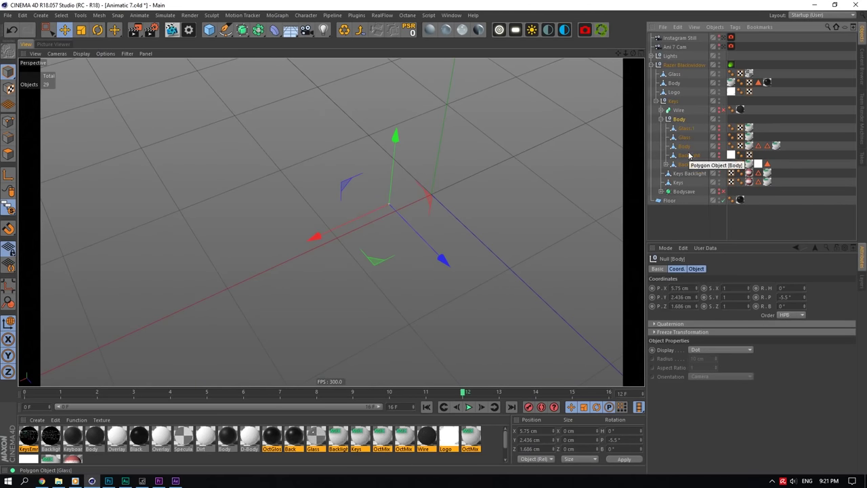
Inspect the Bodysave subdivision surface's child object, collapse the Bodysave and Body groups, and turn viewport solo off
click(686, 192)
click(661, 192)
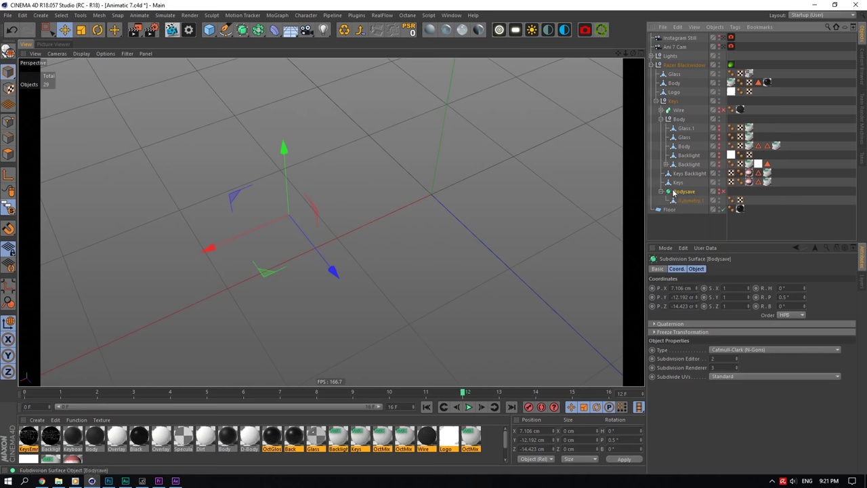
click(662, 119)
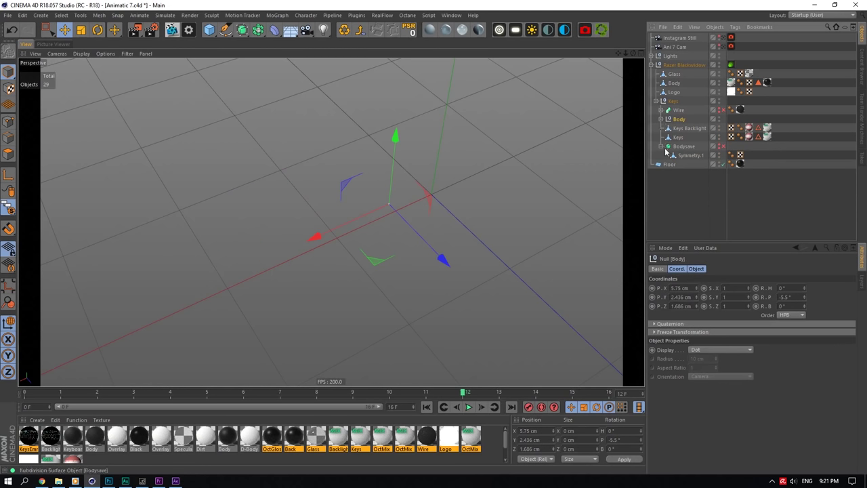
click(662, 146)
click(11, 212)
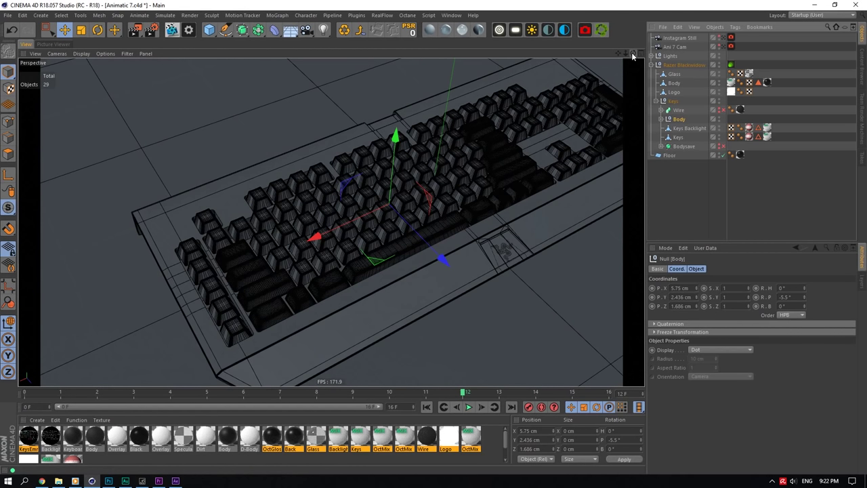
Select the Keys object and isolate it in the viewport
drag(632, 56, 635, 56)
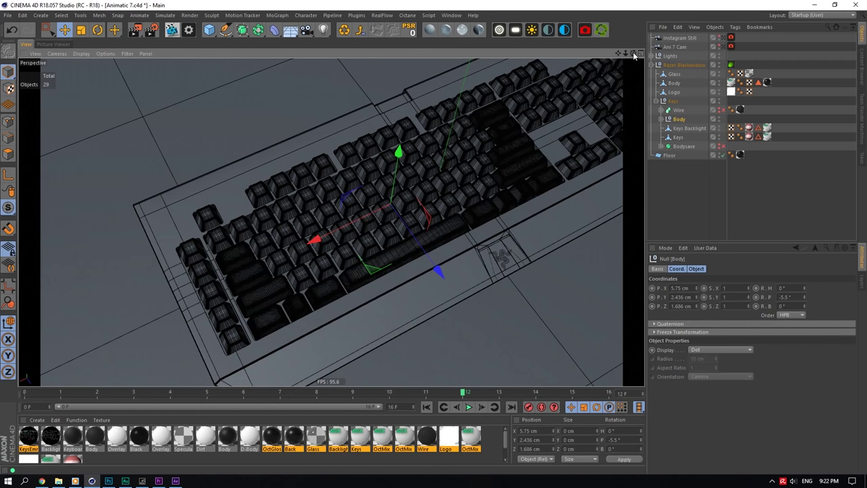
drag(626, 54, 626, 52)
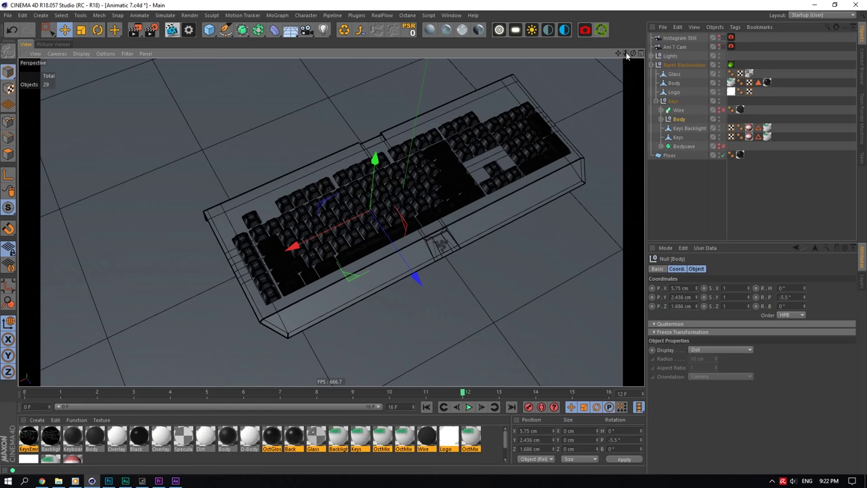
click(373, 199)
scroll(346, 248, up, 5)
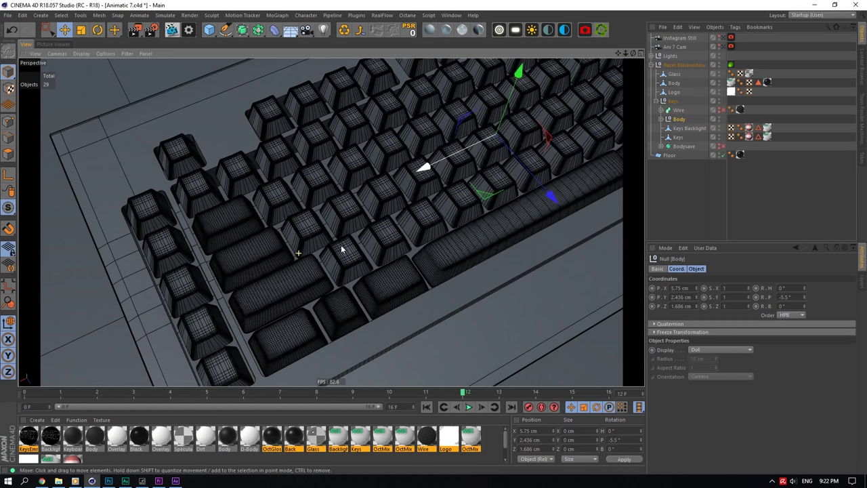
alt+drag(348, 201, 519, 91)
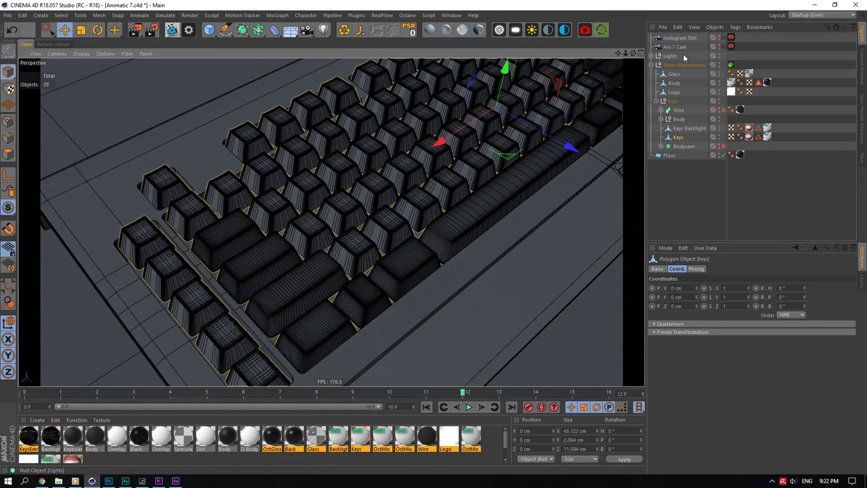
drag(625, 54, 377, 193)
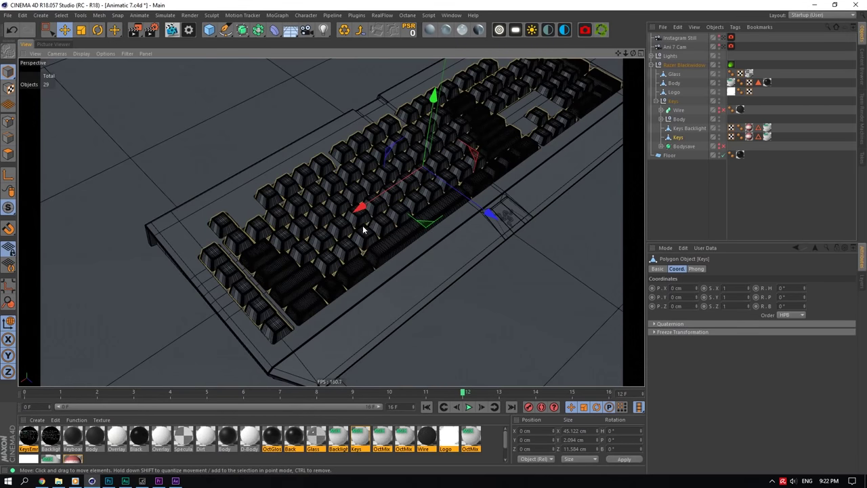
scroll(362, 225, up, 5)
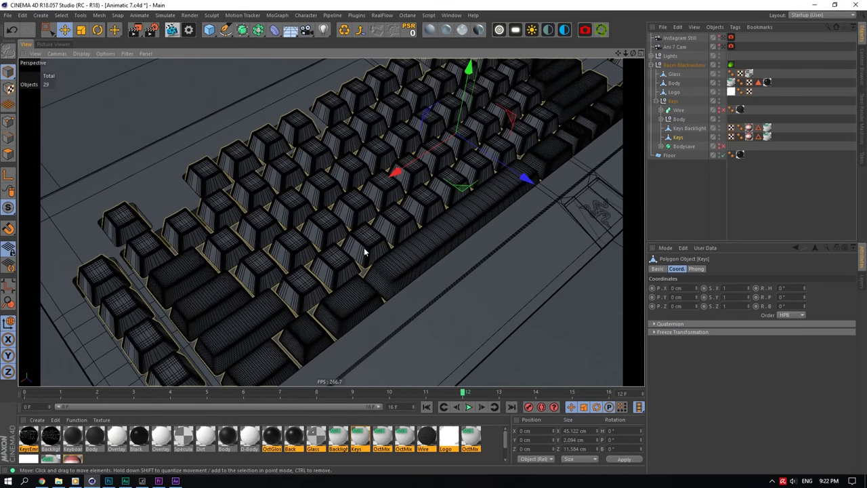
scroll(363, 249, down, 4)
click(8, 208)
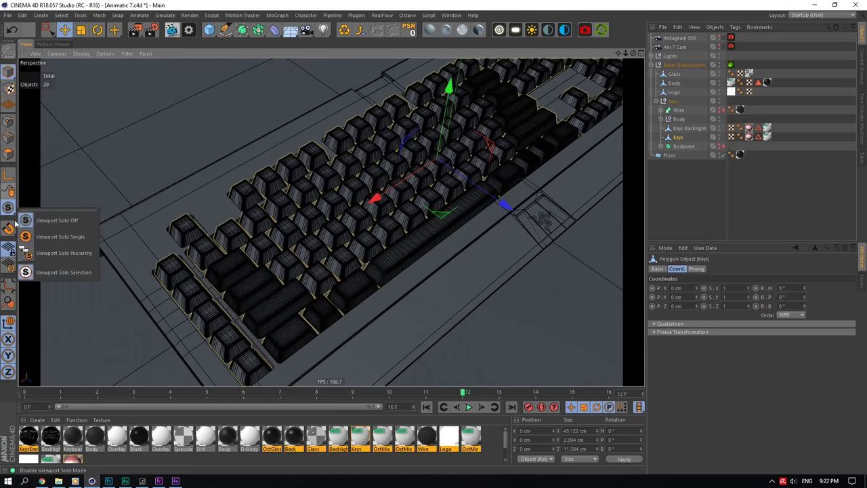
click(41, 237)
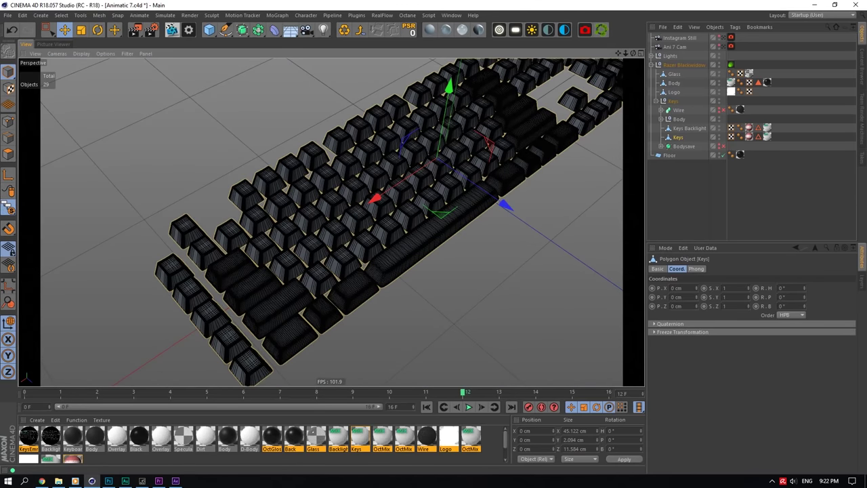
Switch to the BP - UV Edit layout and display the Keys object's UV mesh for a close look
click(815, 14)
click(809, 53)
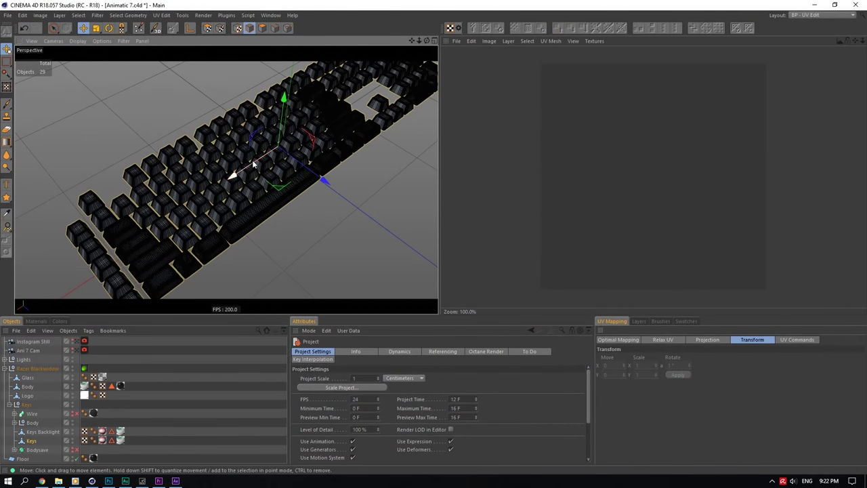
click(207, 28)
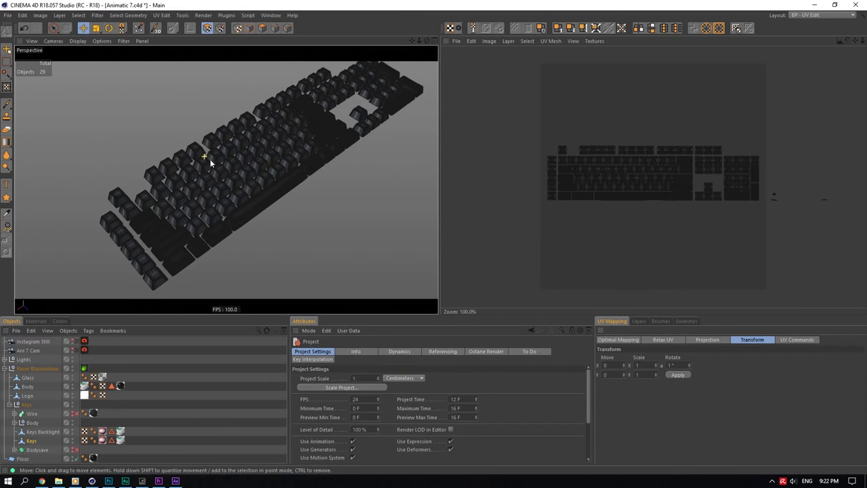
scroll(580, 180, up, 10)
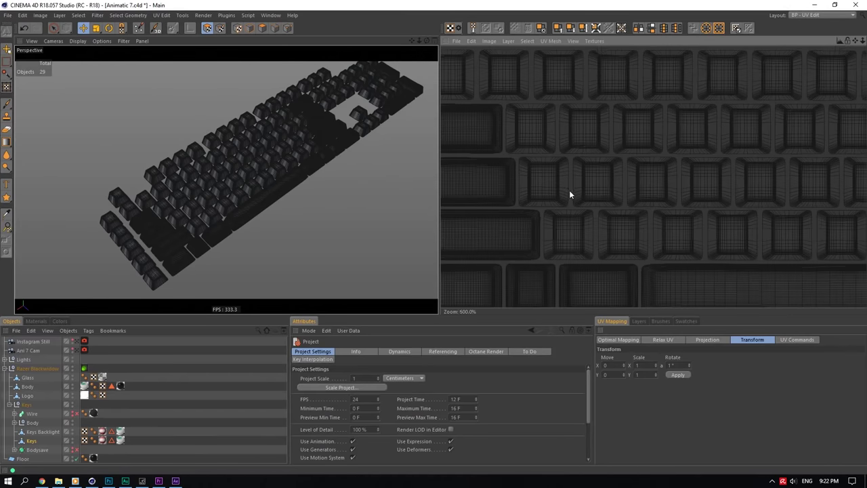
scroll(569, 194, down, 3)
Show the Mat material's Keyboard_UV.psd texture in the UV view and examine the keycap layout up close
click(639, 320)
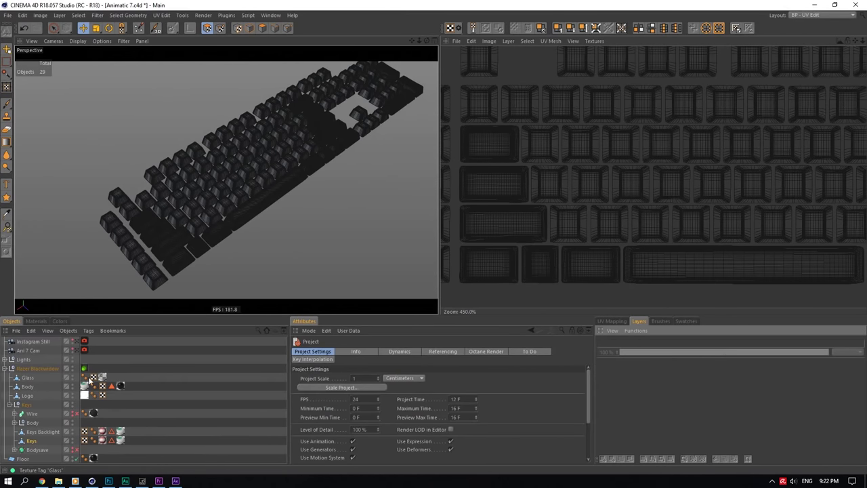
click(102, 440)
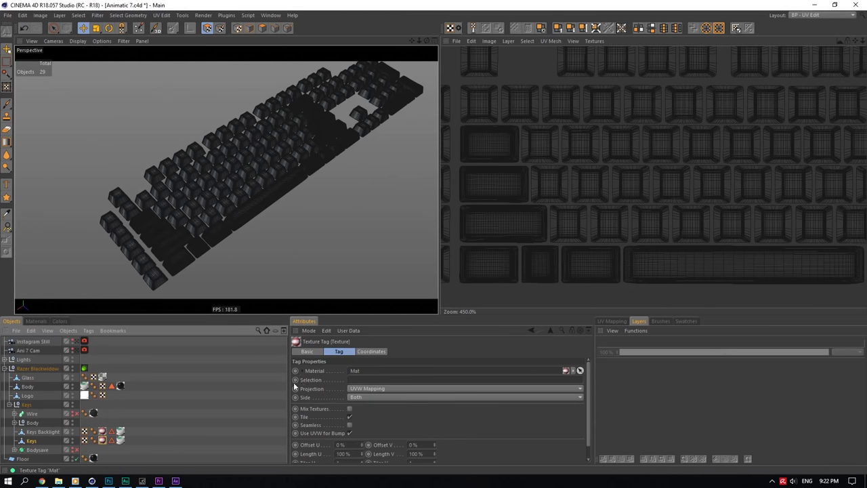
click(36, 321)
scroll(131, 405, down, 5)
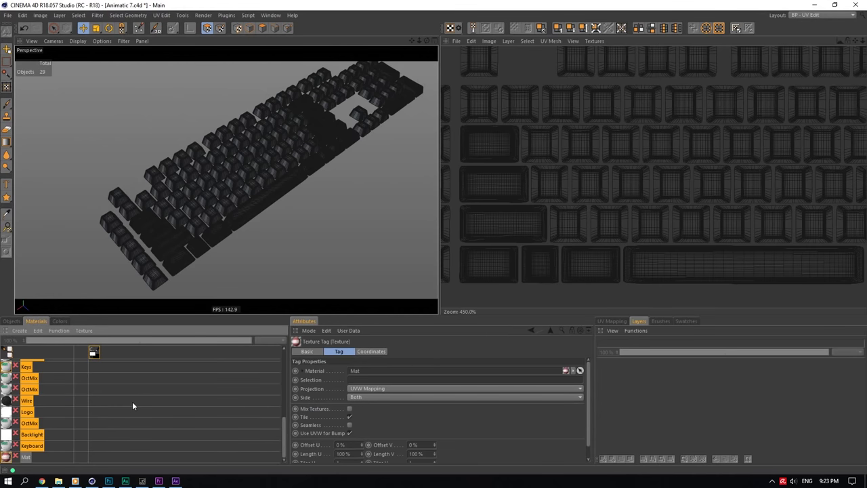
click(54, 445)
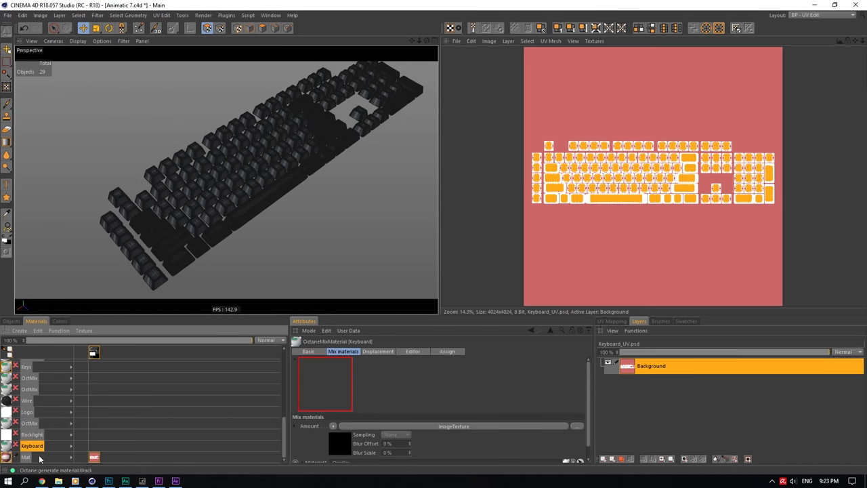
scroll(592, 212, up, 4)
scroll(595, 196, down, 3)
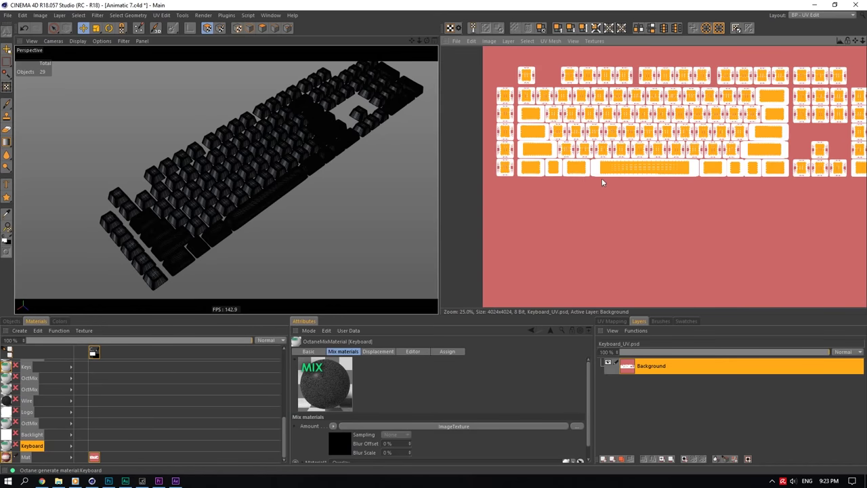
scroll(575, 171, up, 7)
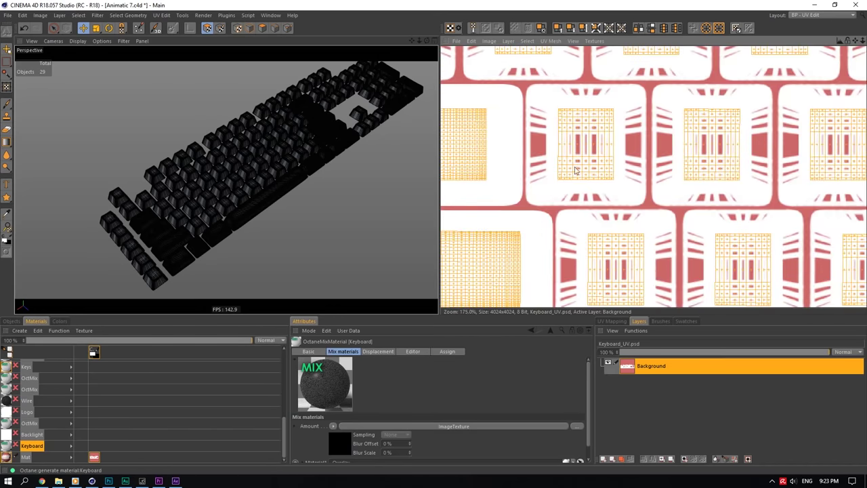
Show the KeysEmmision material's Animatic 4 Text_00000.jpg texture in the UV view and on the keyboard model
scroll(50, 431, up, 5)
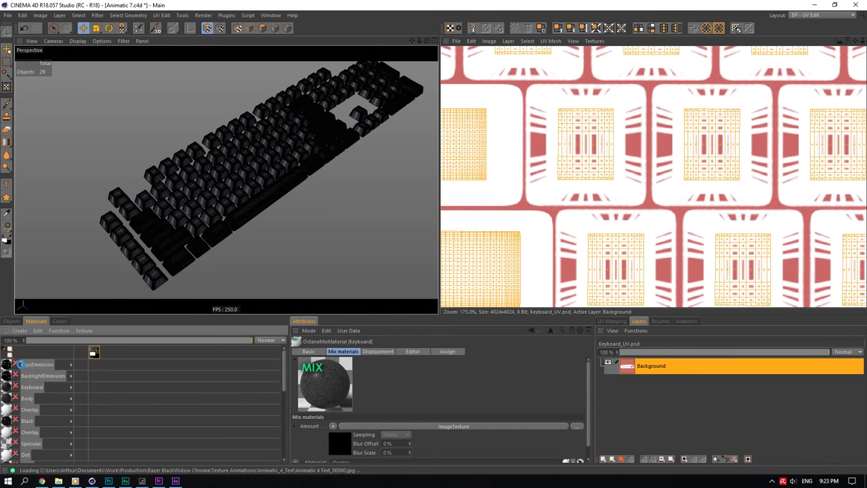
click(19, 367)
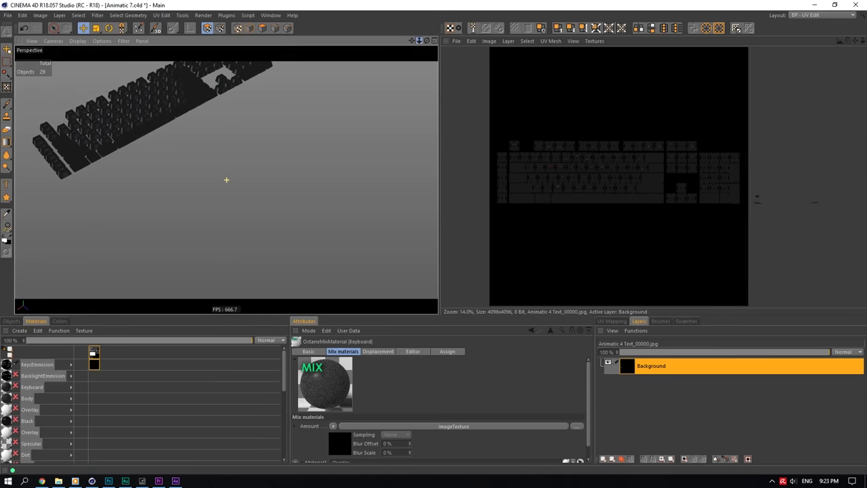
drag(419, 41, 525, 65)
Bring the Mat material's Keyboard_UV.psd texture back into the UV view and inspect its painted key areas
scroll(53, 412, down, 2)
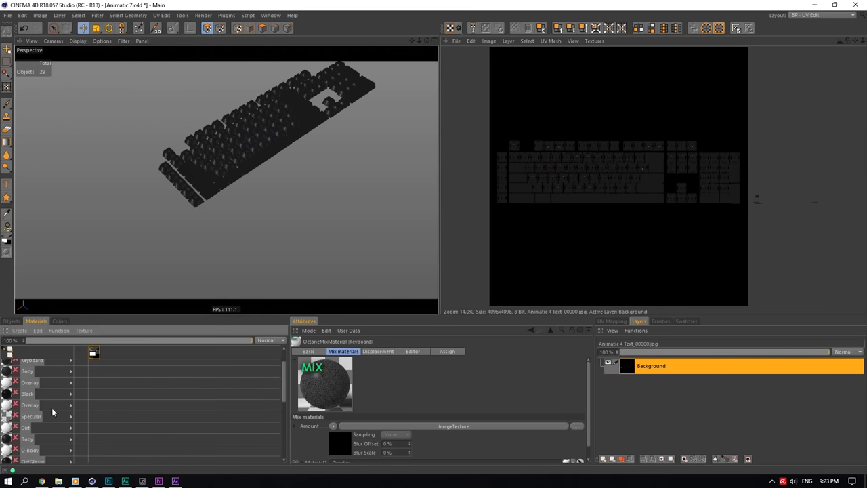
scroll(52, 411, down, 5)
click(26, 457)
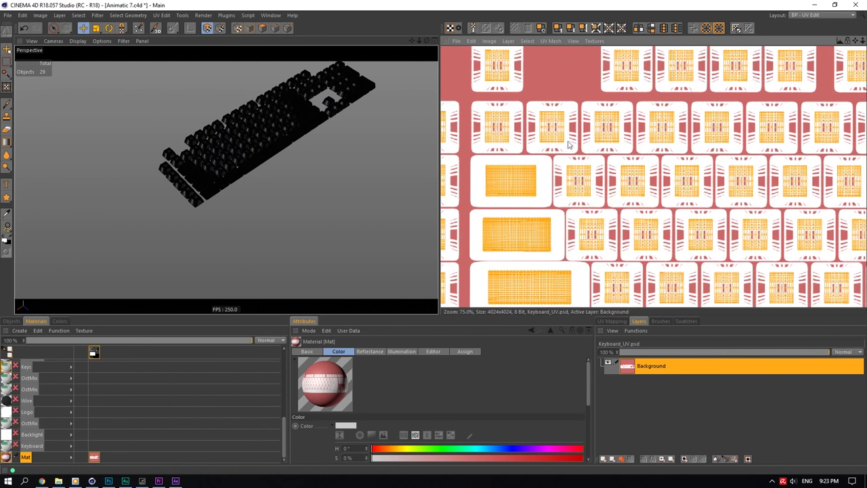
scroll(554, 130, up, 1)
scroll(554, 130, down, 4)
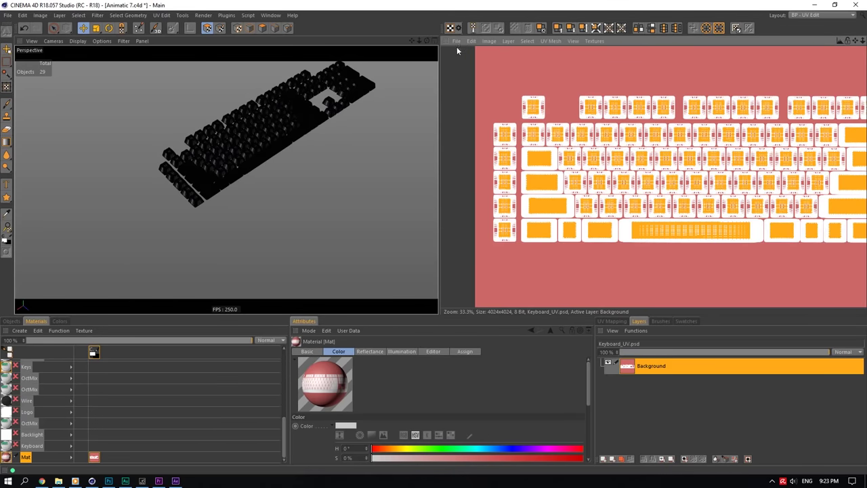
Switch to Photoshop and hide Group 1 and Color Fill 1 in Keyboard_Keys_Mask.psd to examine the Background layer's UV layout
click(109, 480)
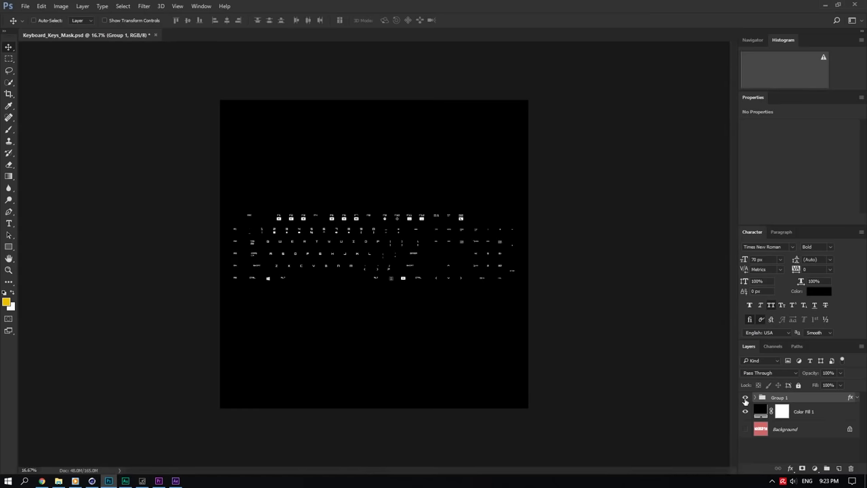
drag(745, 398, 743, 428)
click(744, 428)
alt+scroll(361, 284, up, 6)
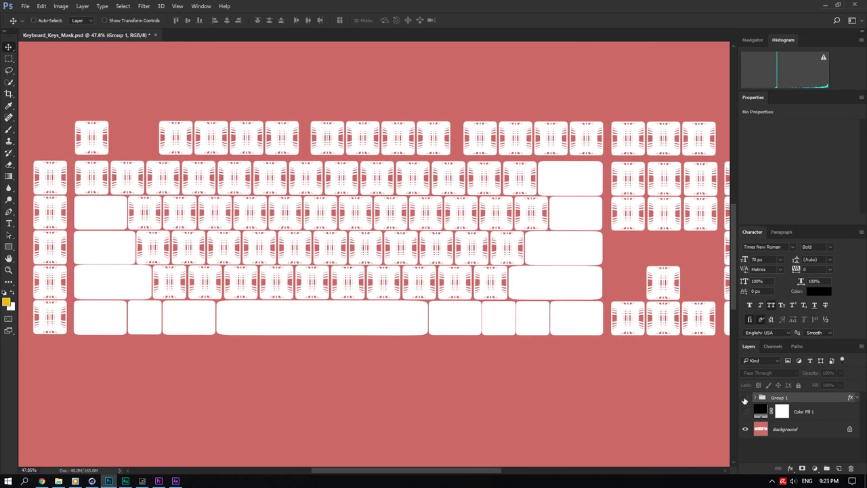
Hide the Background layer and show Group 1 and Color Fill 1 to reveal the white key legends on black
click(744, 398)
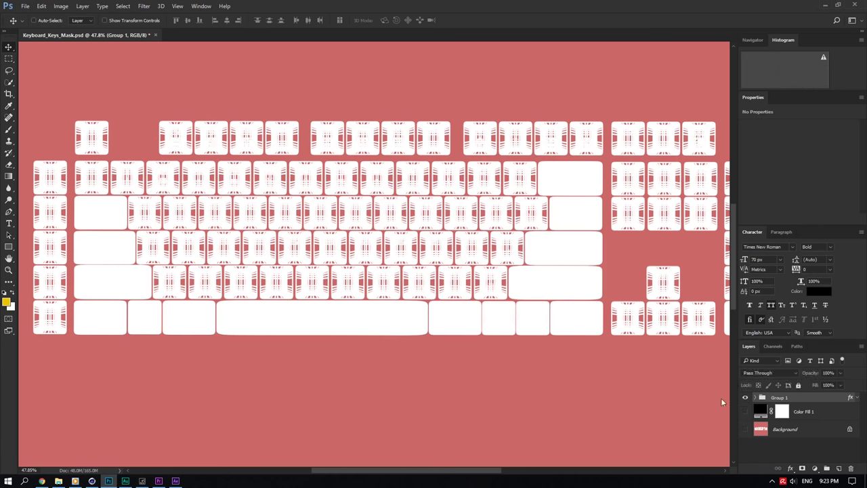
click(745, 428)
click(744, 411)
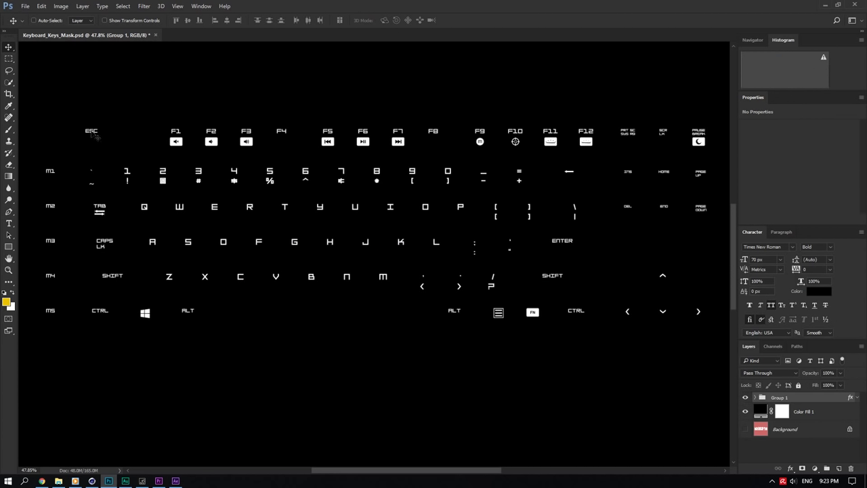
click(9, 223)
click(249, 207)
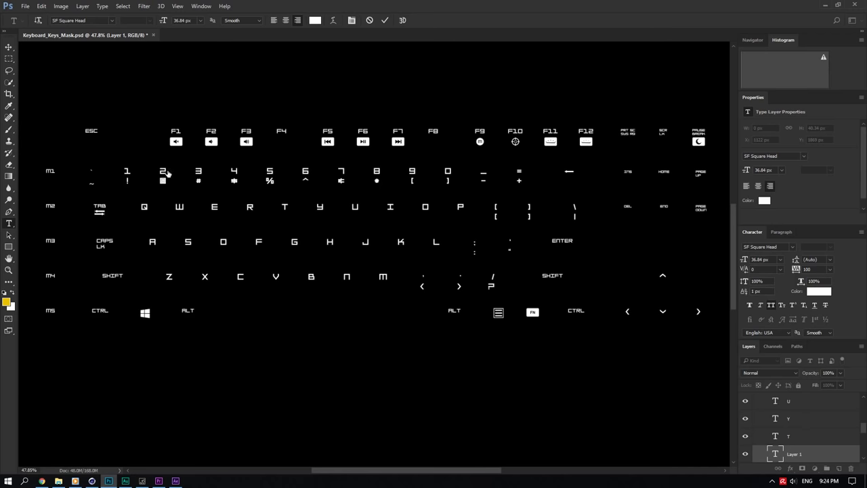
key(alt+bracketright)
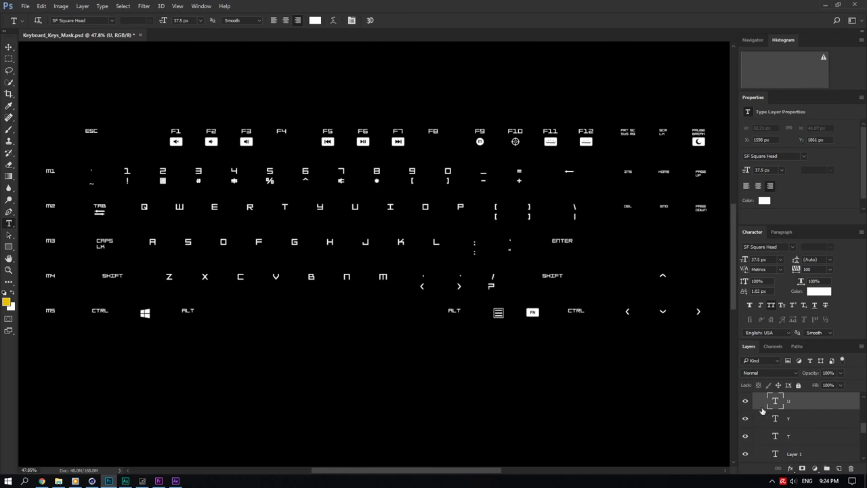
click(792, 460)
click(851, 469)
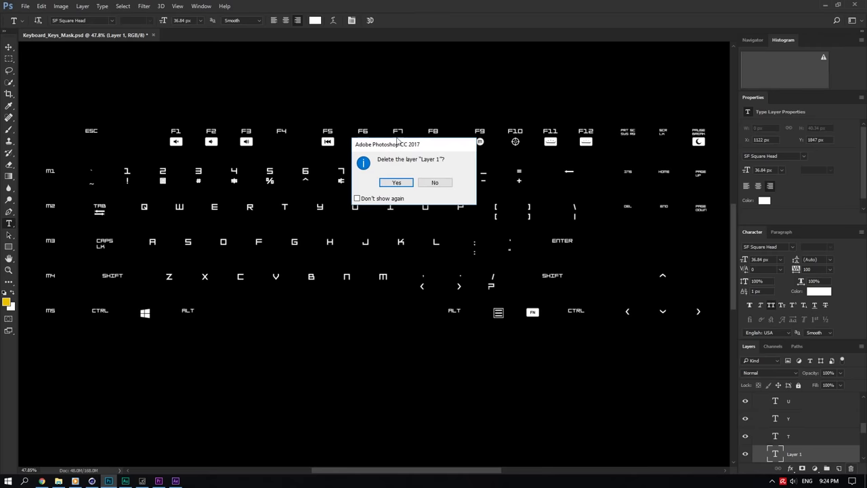
click(401, 181)
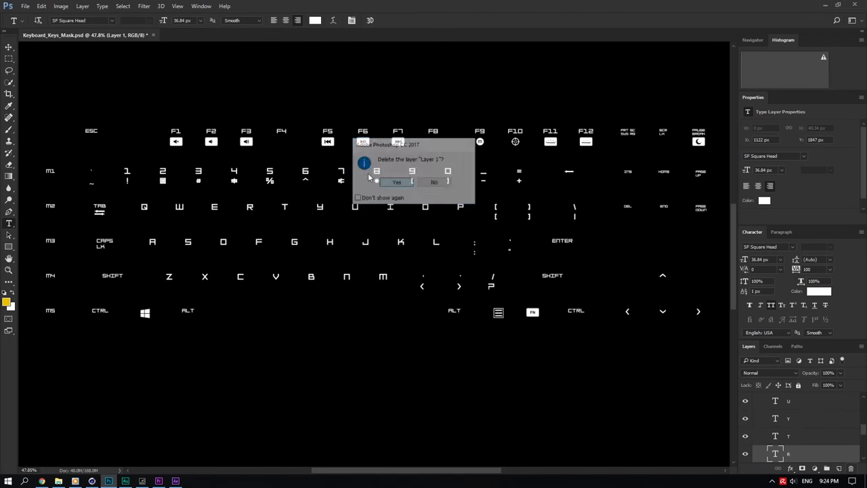
Replace the T key legend with V to demonstrate the editable text, and undo the replacement
double_click(285, 207)
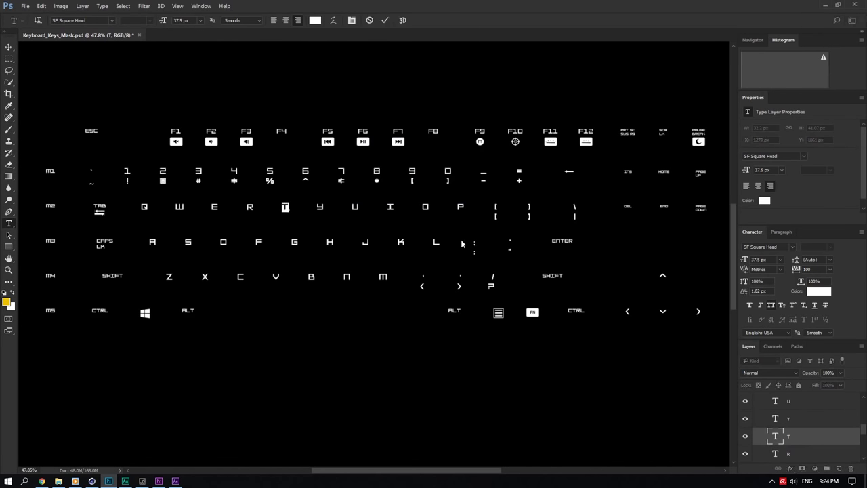
text(v)
click(789, 409)
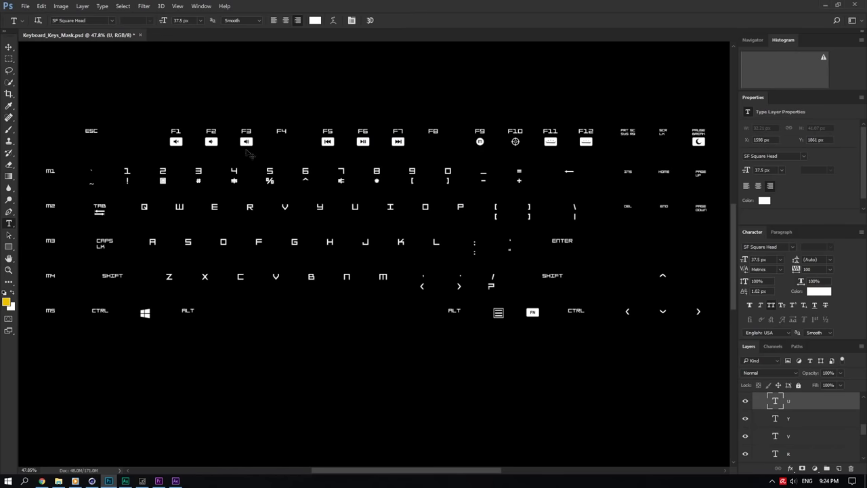
key(ctrl+z)
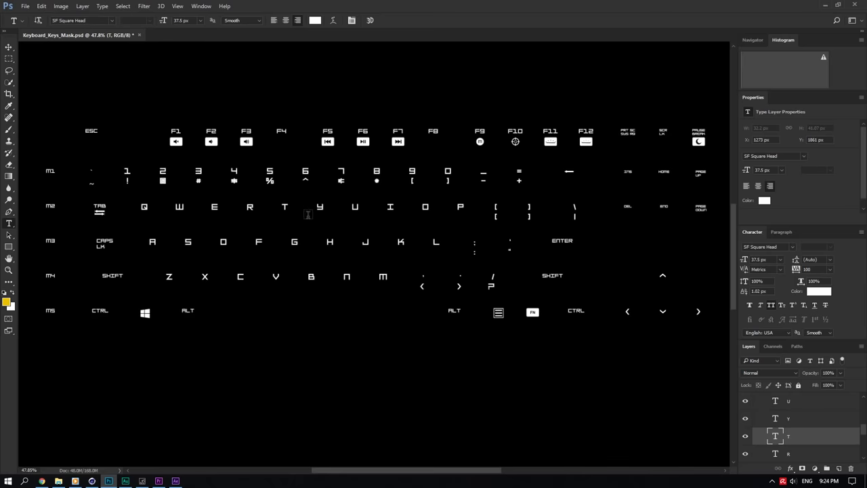
Collapse Group 1 in the layer list and examine the complete key legend mask
alt+scroll(608, 278, down, 3)
alt+scroll(607, 278, down, 2)
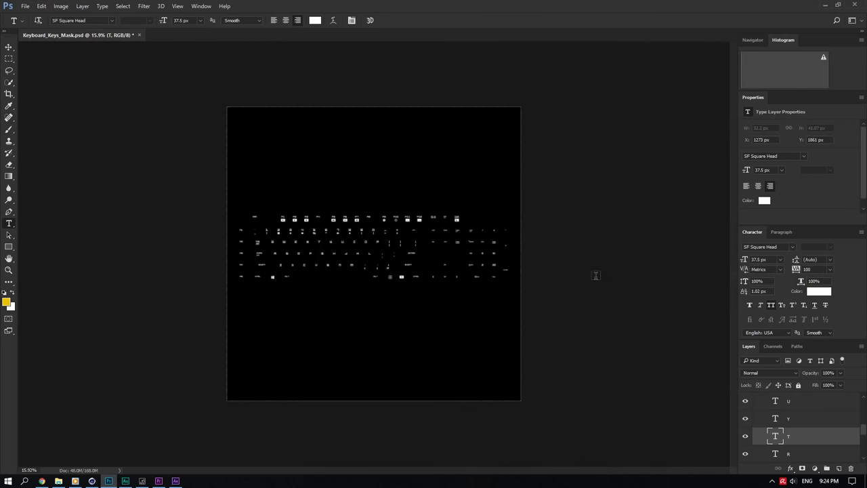
key(ctrl+0)
scroll(821, 406, up, 10)
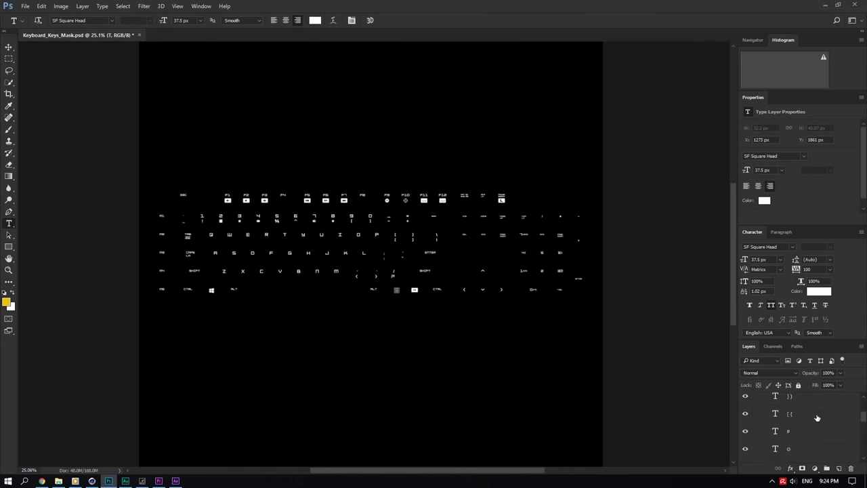
click(761, 398)
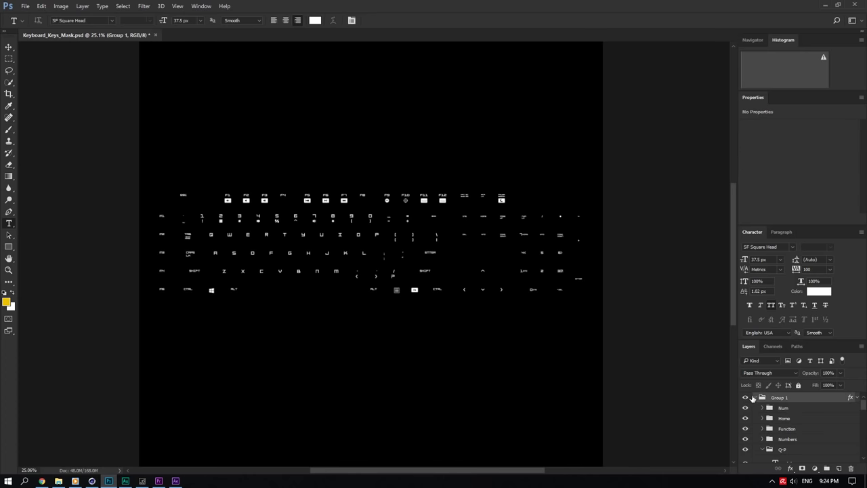
click(754, 397)
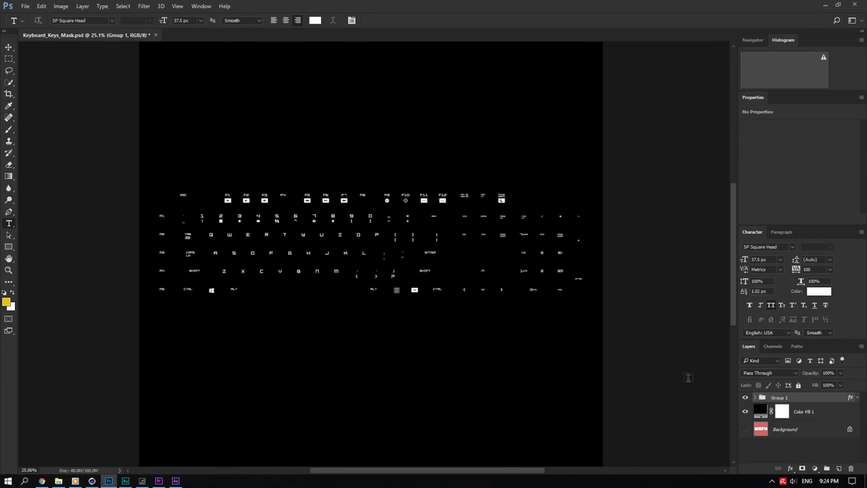
alt+scroll(433, 341, up, 2)
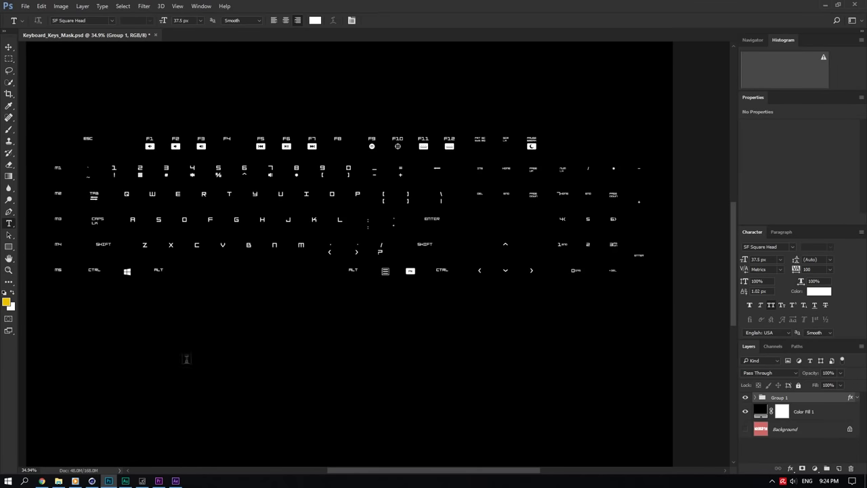
Switch to After Effects and open Texture Animations.aep from the Razer BlackWidow Chroma project's Texture Animations folder in a maximized window
click(176, 481)
click(58, 480)
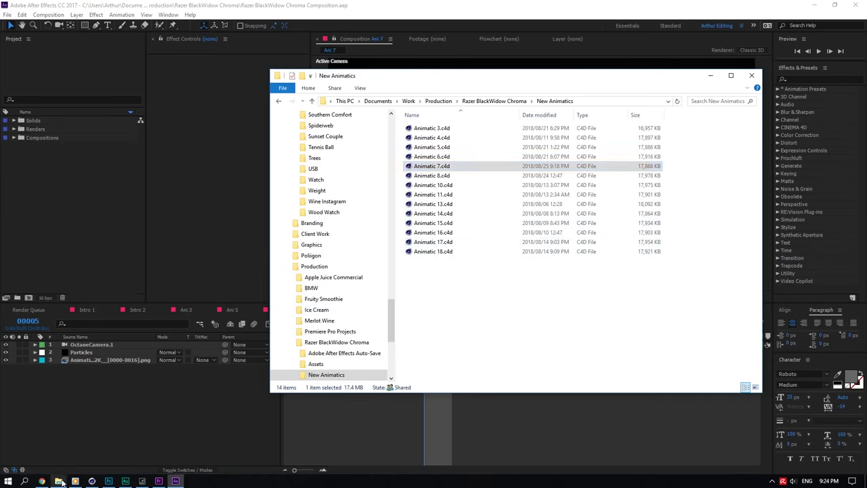
click(494, 101)
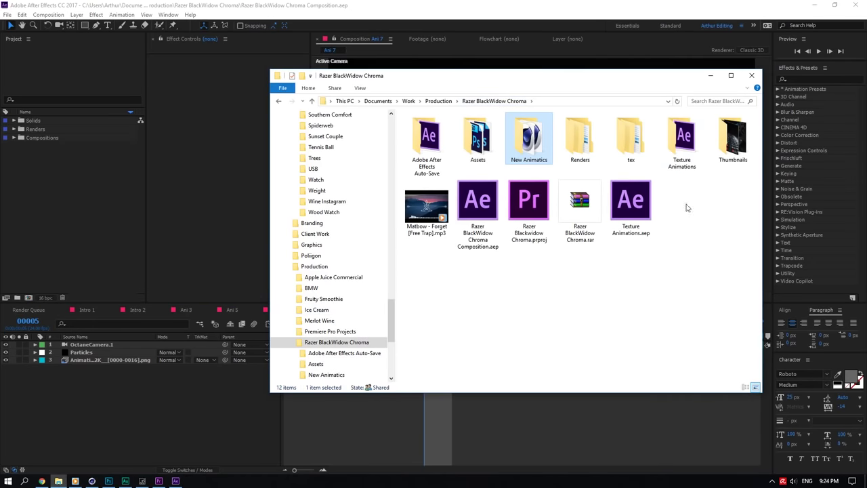
double_click(674, 153)
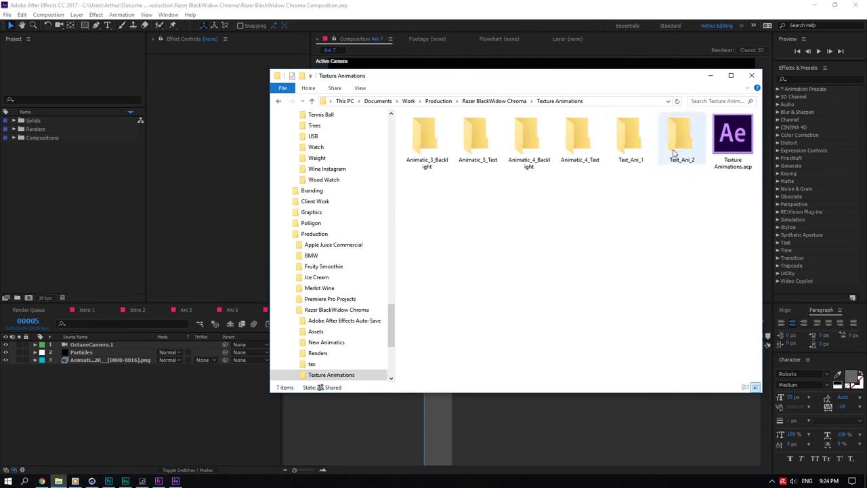
click(710, 75)
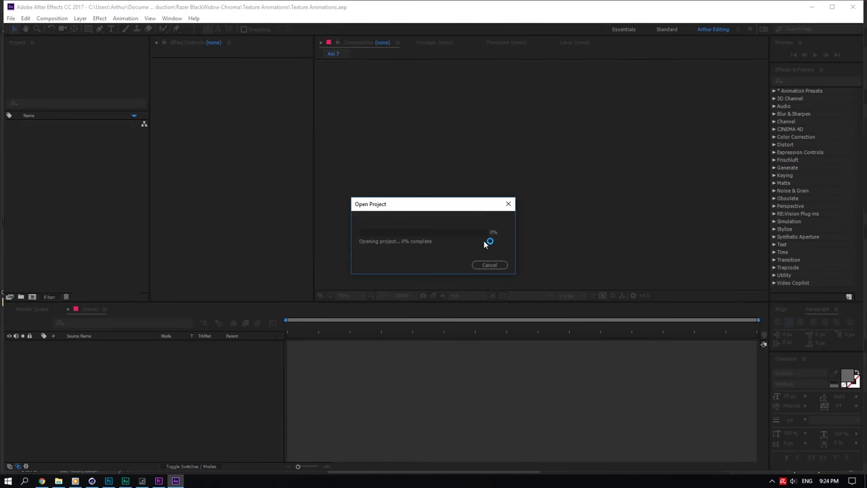
click(833, 8)
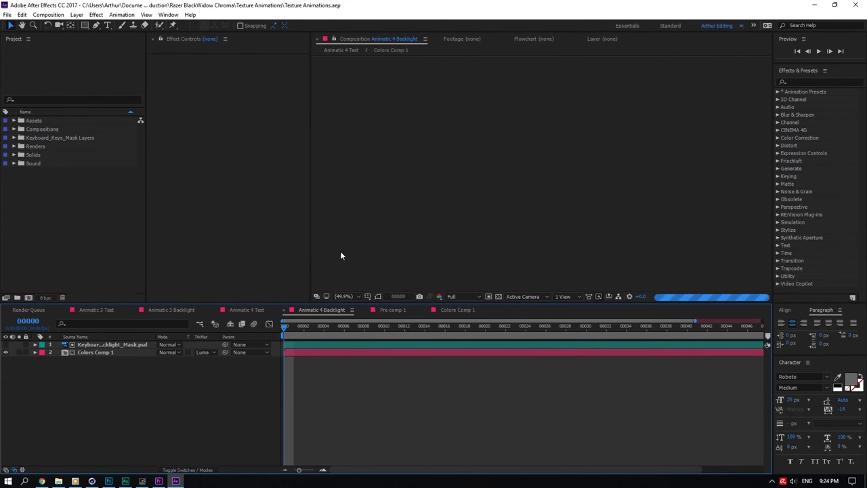
In Animatic 4 Backlight, show the Keyboard_Backlight_Mask.psd layer to examine its dots, and hide it again
click(94, 347)
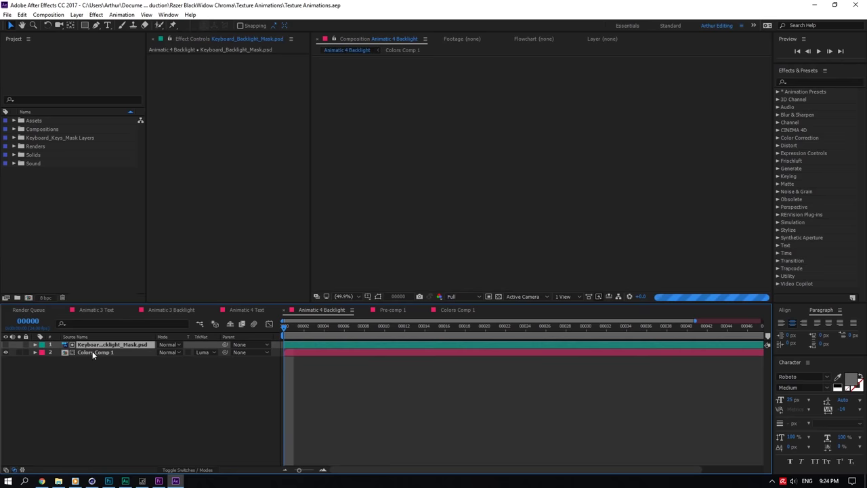
click(5, 344)
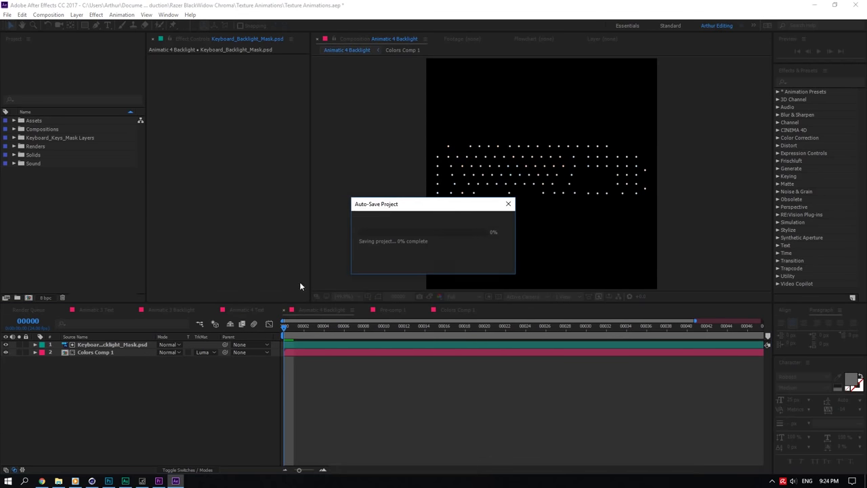
click(6, 344)
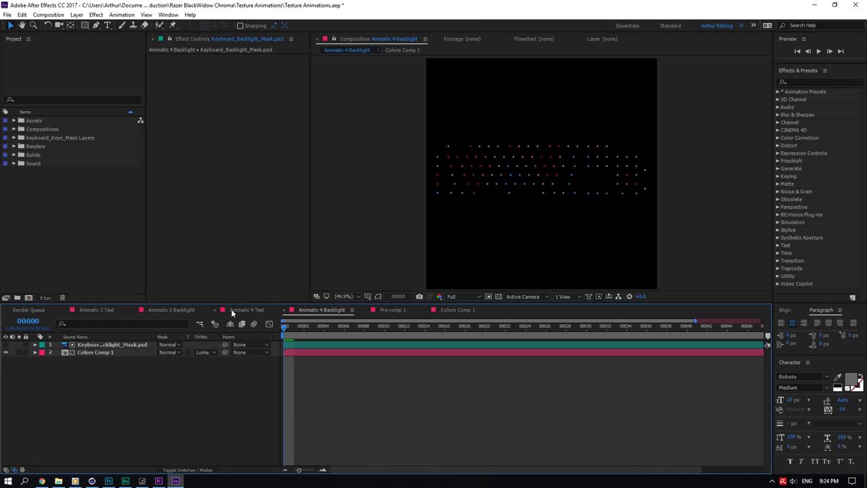
Show only Keyboard_Keys_Mask.psd in the Animatic 4 Text composition and inspect its legends at 200%, 400% and 25% magnification
click(231, 310)
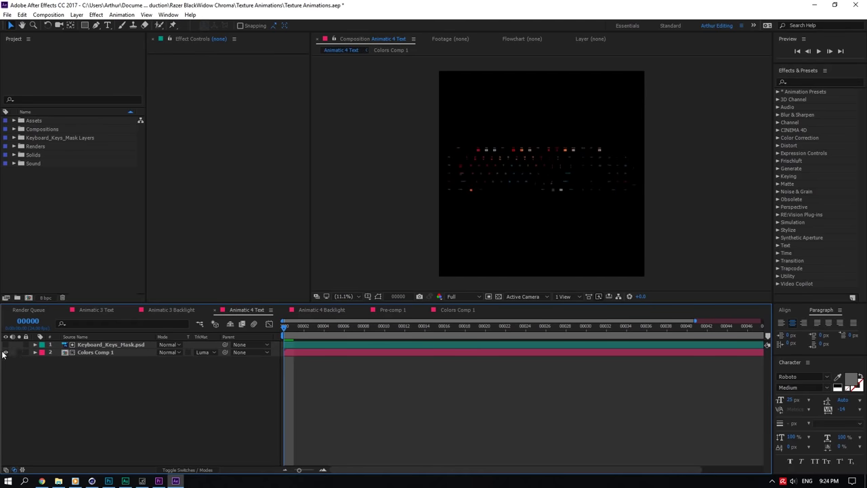
click(6, 344)
scroll(522, 193, up, 3)
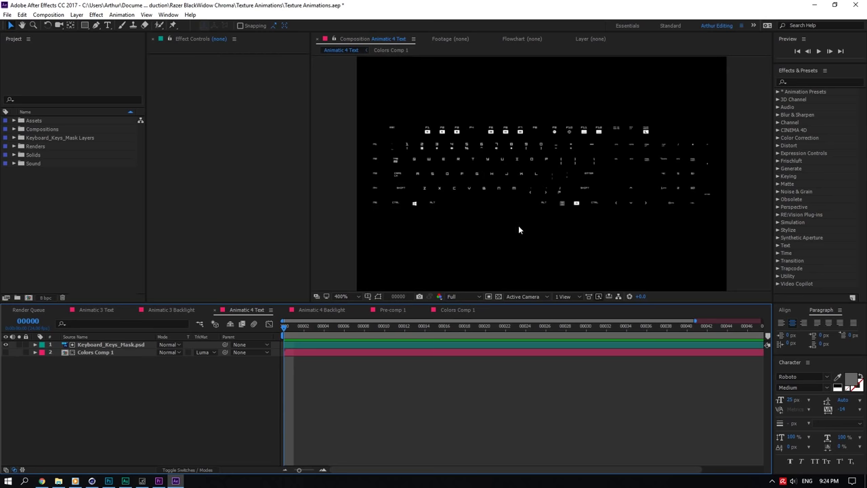
click(341, 296)
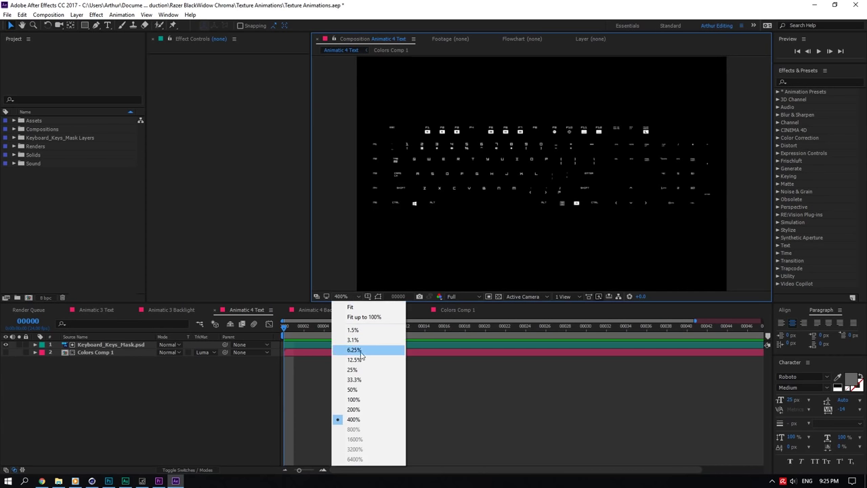
click(369, 411)
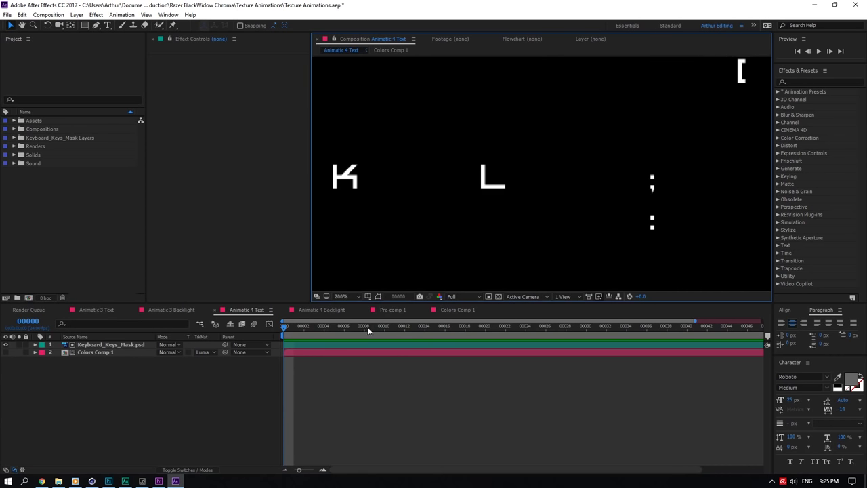
click(341, 296)
click(353, 419)
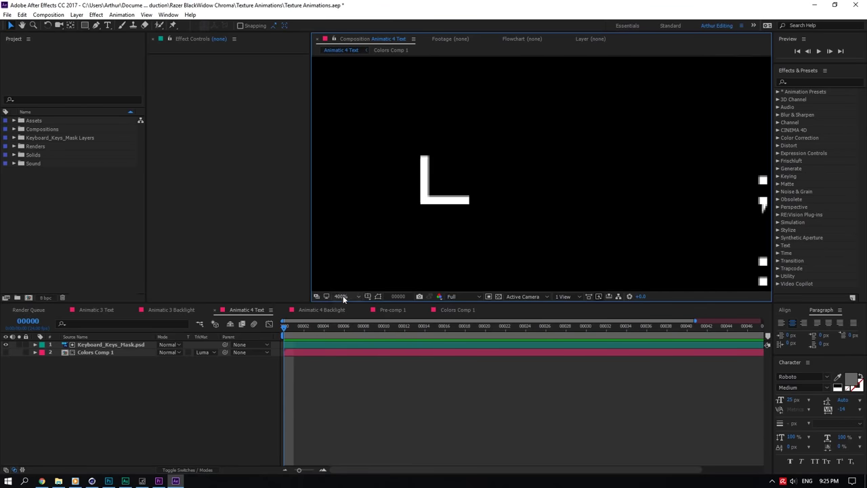
click(341, 296)
click(352, 369)
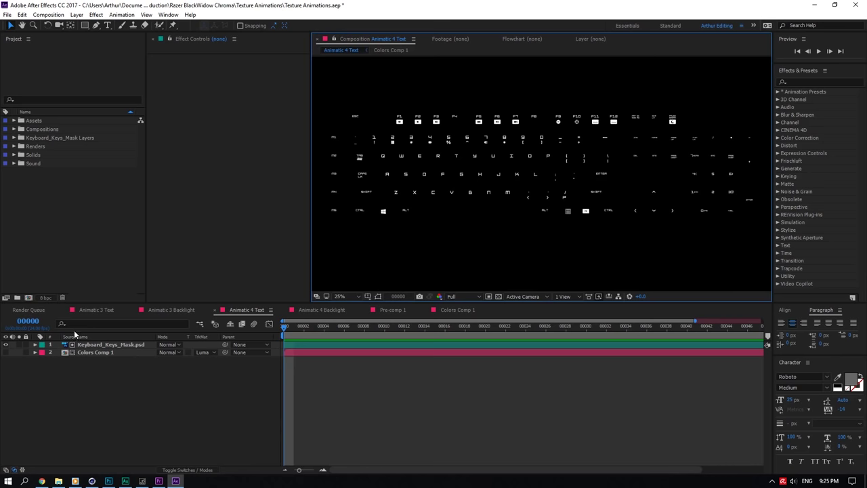
Hide Keyboard_Keys_Mask.psd and show the Colors Comp 1 layer with its track matte set to none
click(6, 345)
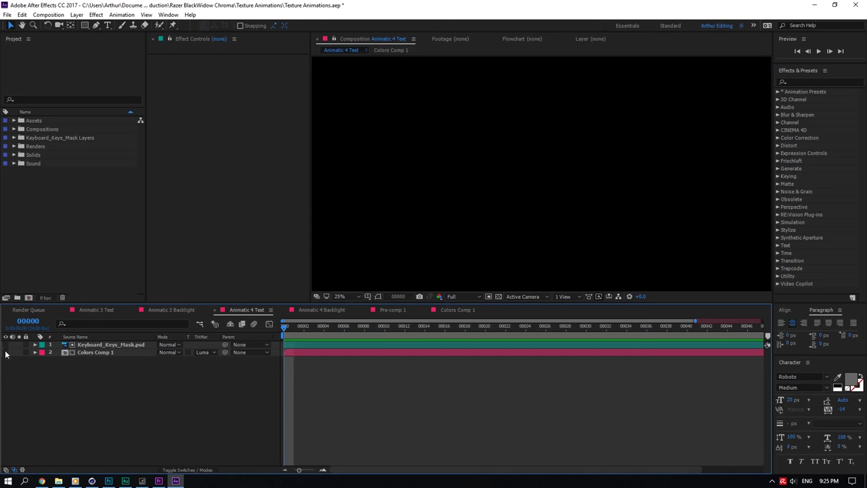
click(202, 352)
click(211, 358)
Open Colors Comp 1 and switch the Colors layer's Colorama effect off and on to compare it with the plain Turbulent Noise
double_click(100, 353)
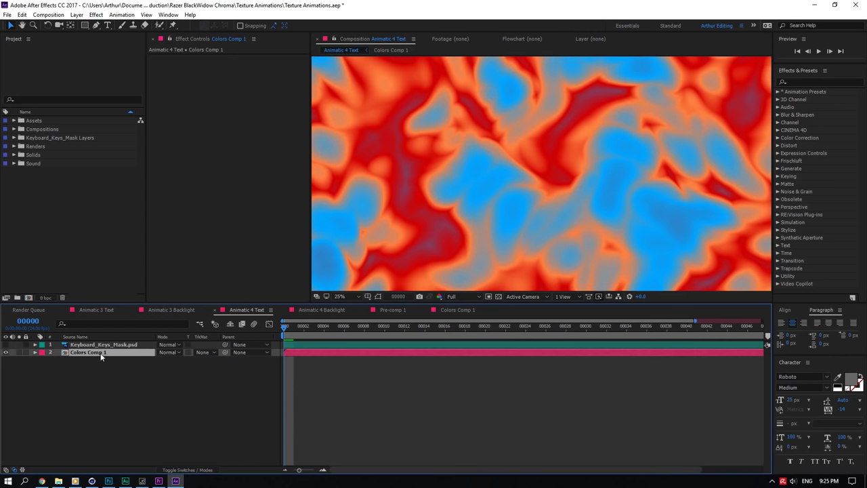
click(103, 344)
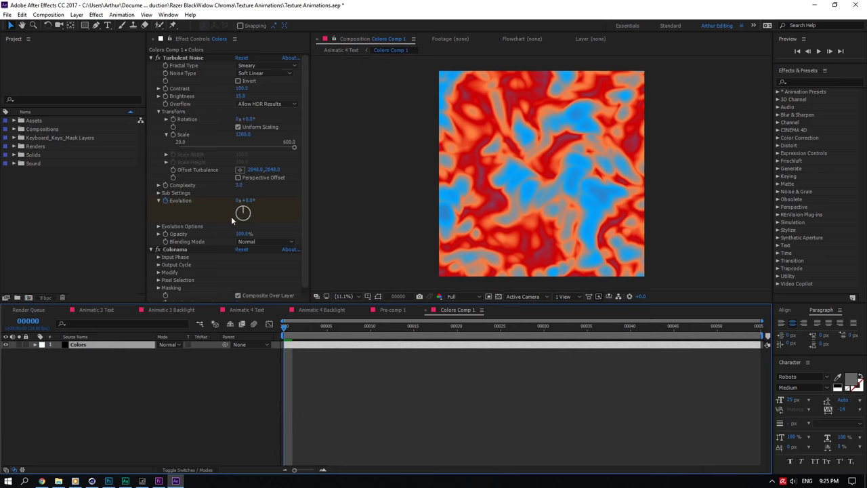
click(159, 250)
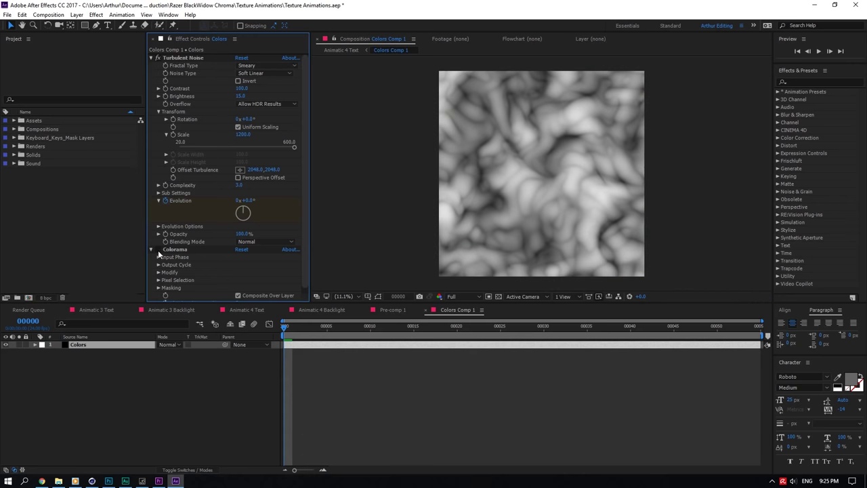
click(158, 249)
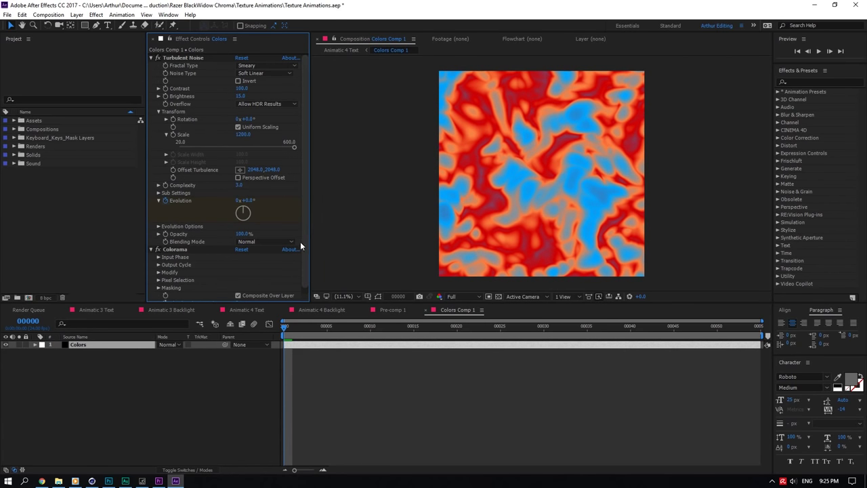
drag(304, 245, 308, 203)
In Animatic 4 Text, compare the color and legend layers, then set Colors Comp 1's track matte to Luma Matte "Keyboard_Keys_Mask.psd"
click(229, 314)
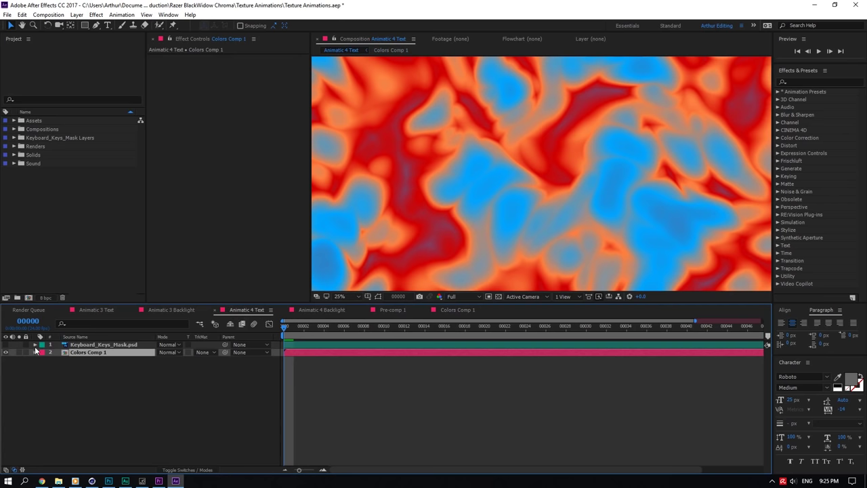
click(7, 352)
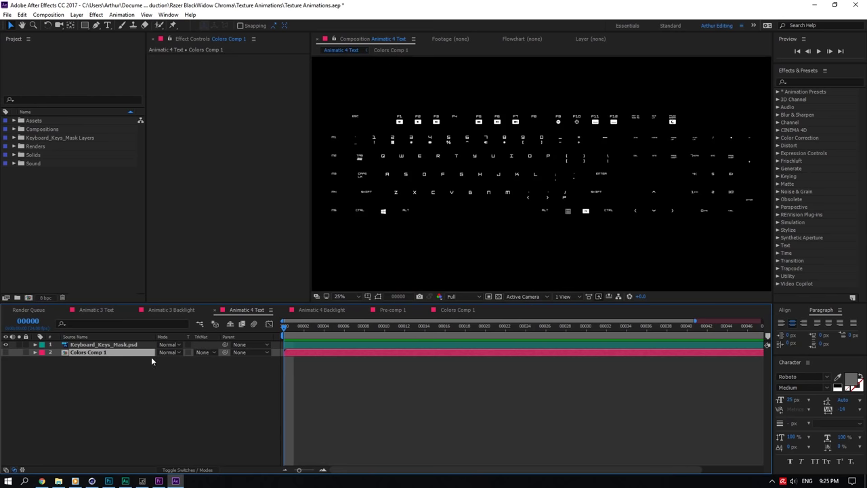
click(7, 352)
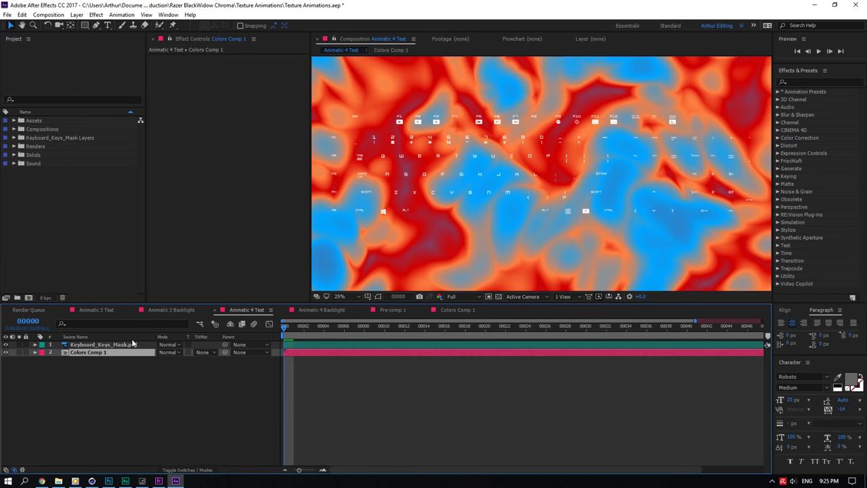
click(202, 352)
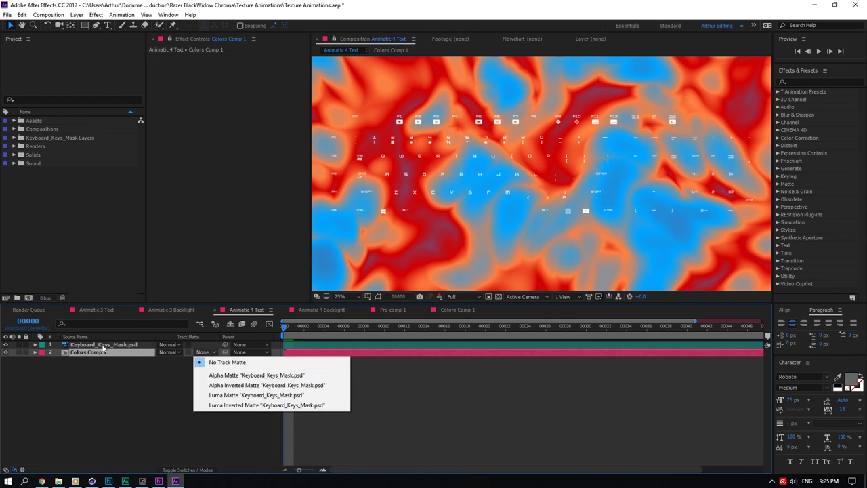
click(250, 395)
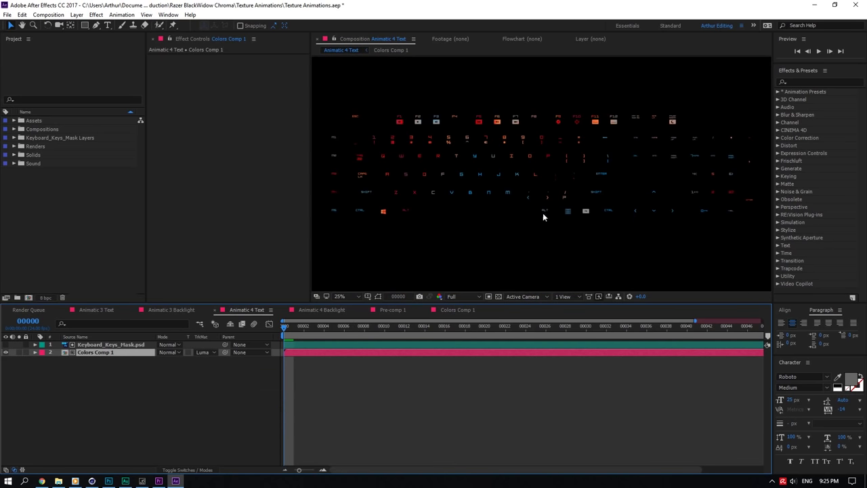
Scrub through the Animatic 4 Text timeline to preview the animated colors inside the key legends
drag(428, 332, 546, 327)
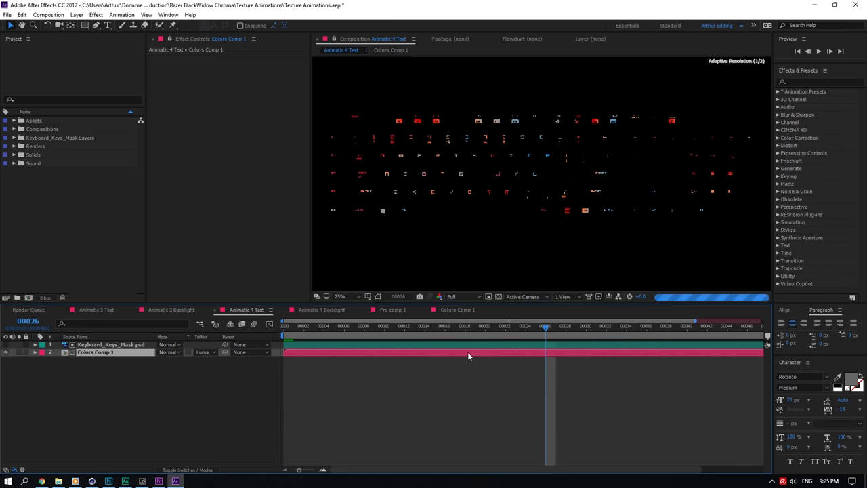
drag(293, 330, 780, 333)
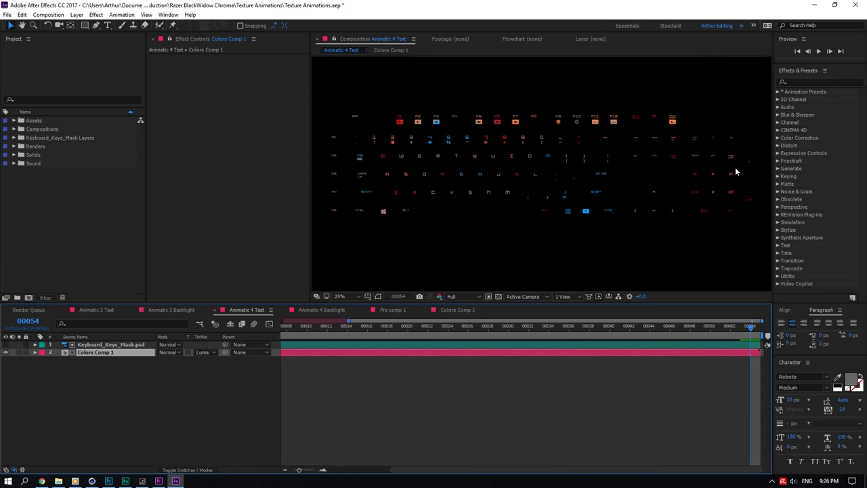
drag(437, 331, 660, 297)
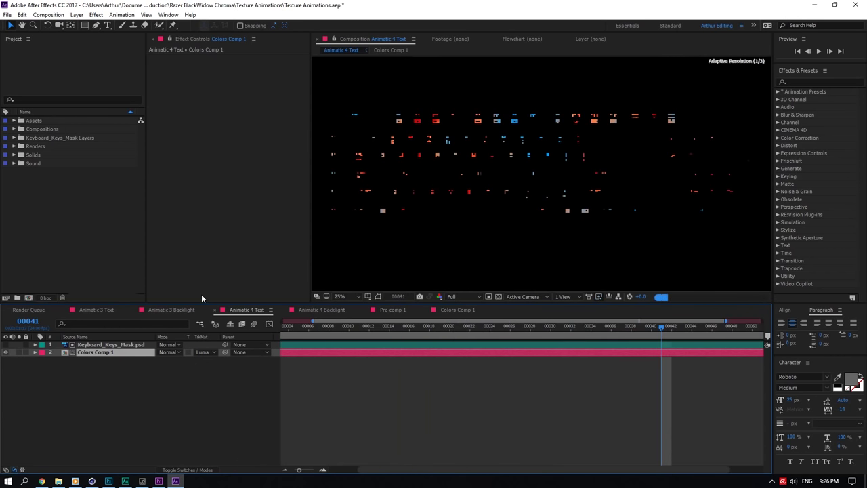
Preview the Animatic 3 Text animation, and open its Pre-comp 1 to scrub through the timing of the shape layers
click(102, 311)
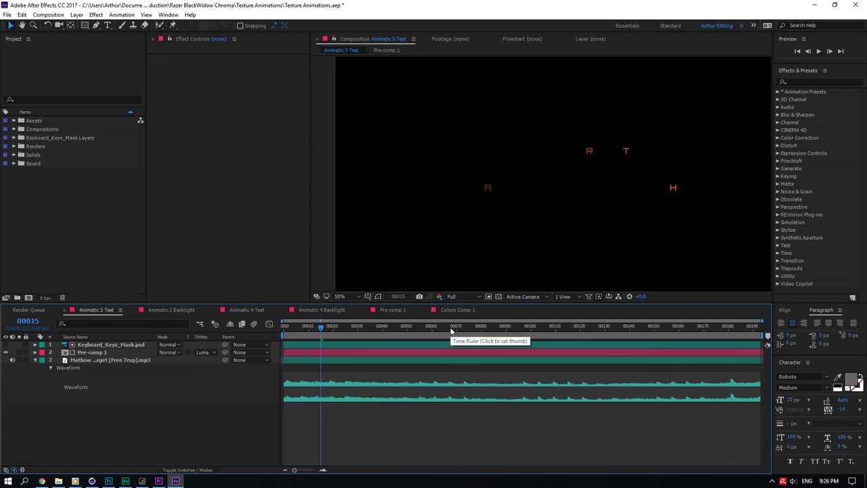
drag(331, 329, 428, 329)
double_click(101, 352)
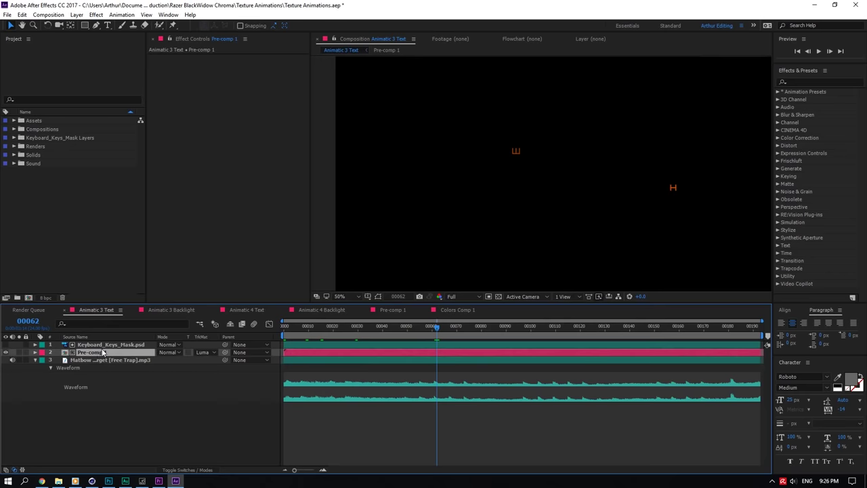
drag(327, 330, 730, 328)
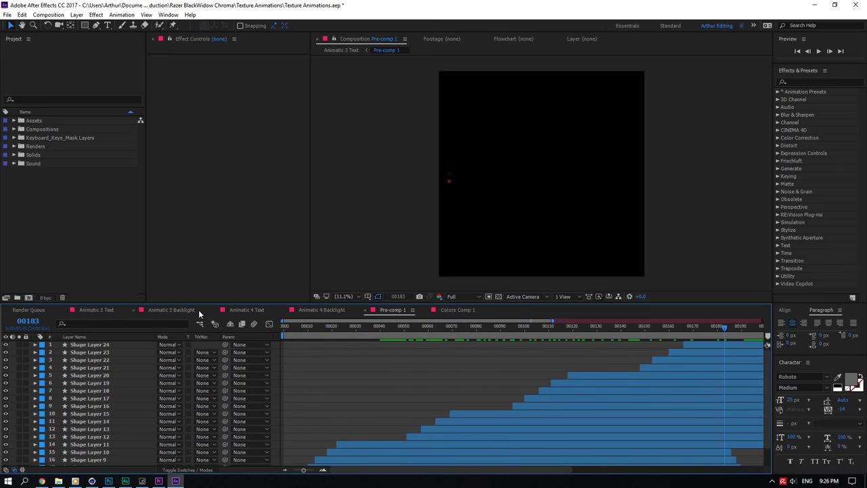
Back in Animatic 3 Text, show the Keyboard_Keys_Mask.psd layer and set its blending mode to Screen
click(101, 311)
click(97, 345)
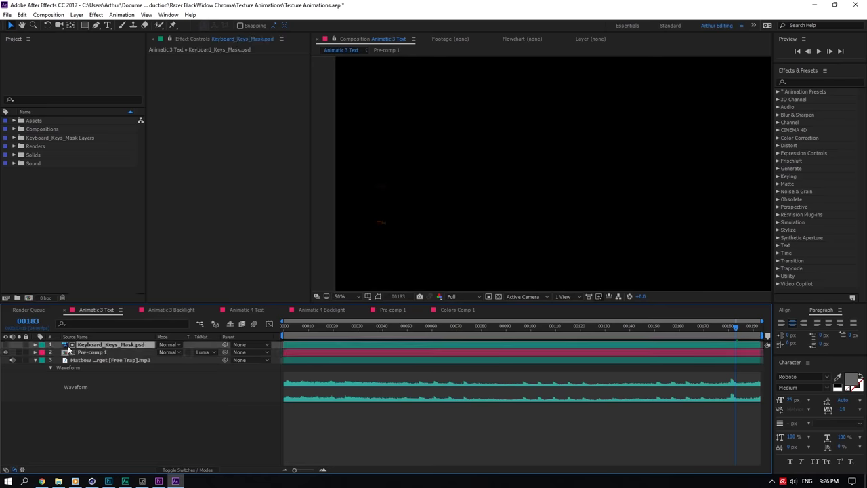
click(6, 344)
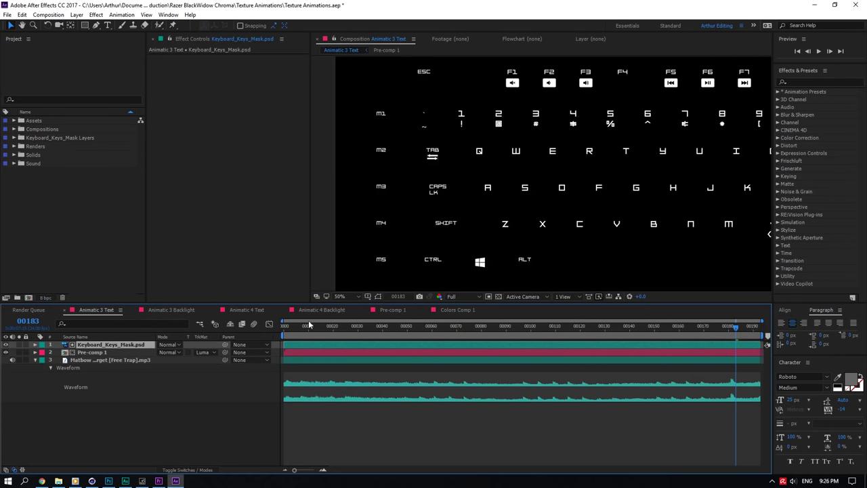
drag(316, 325, 446, 326)
click(178, 345)
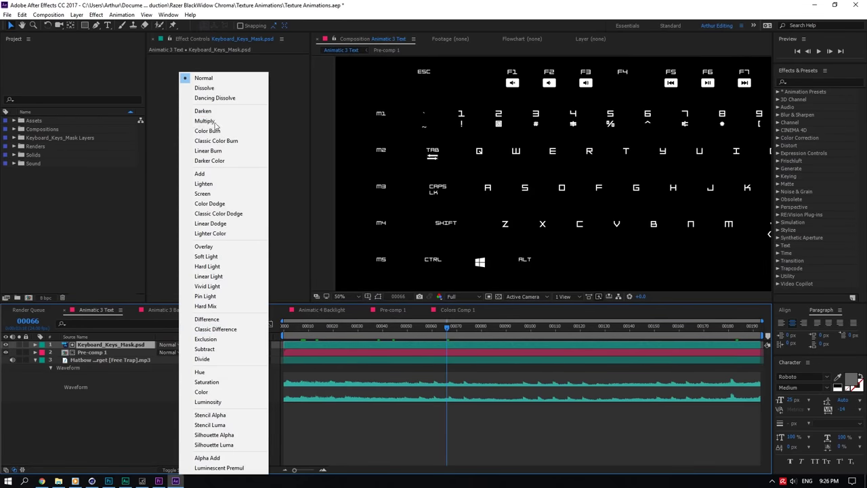
click(203, 194)
key(space)
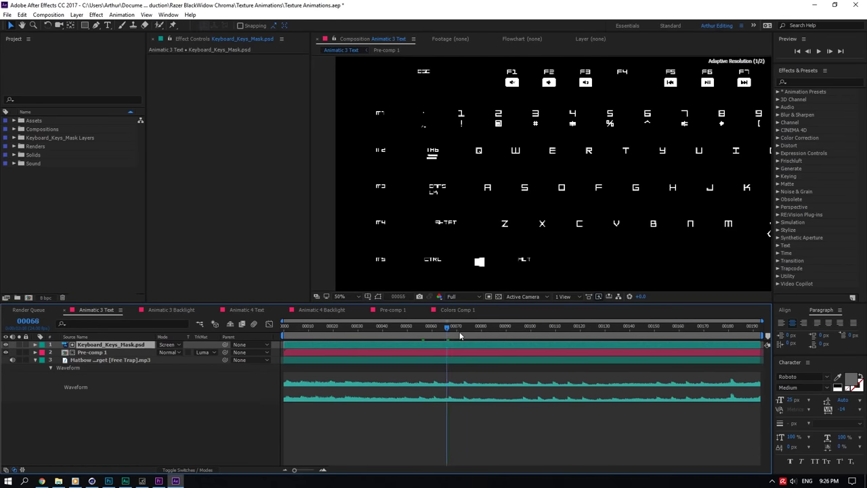
Set Pre-comp 1's track matte to none and scrub the timeline to examine its animated dots against the key legends
click(203, 352)
click(209, 356)
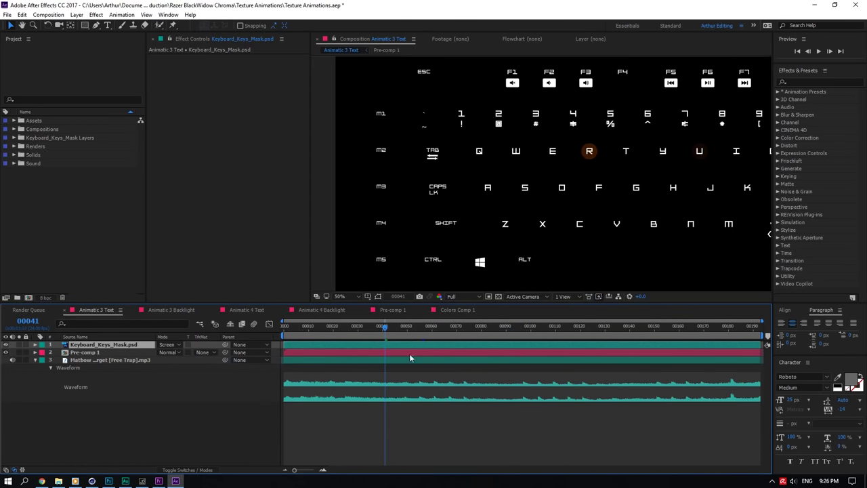
drag(369, 327, 628, 329)
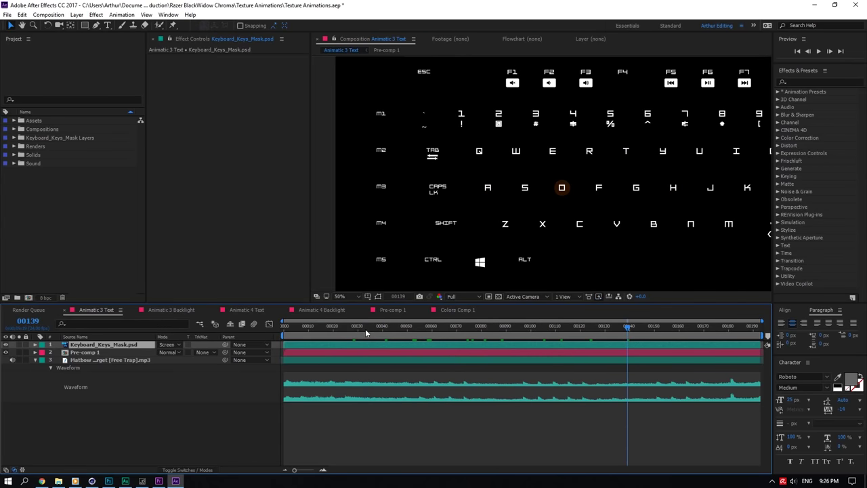
drag(365, 331, 513, 328)
Set Pre-comp 1's track matte to Luma Matte "Keyboard_Keys_Mask.psd" and open the blending mode choices of the mask layer
click(202, 352)
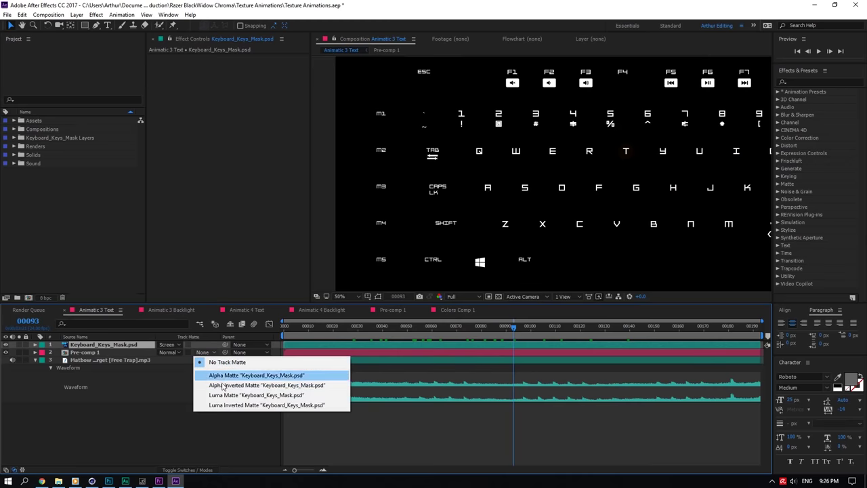
click(227, 396)
click(167, 344)
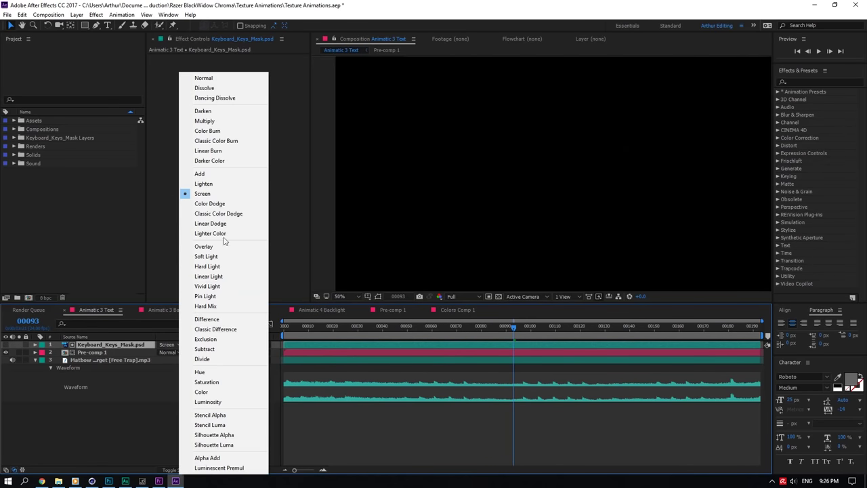
Set the Keyboard_Keys_Mask.psd layer's blending mode to Normal and move the timeline to frame 149
click(207, 80)
drag(350, 332, 653, 361)
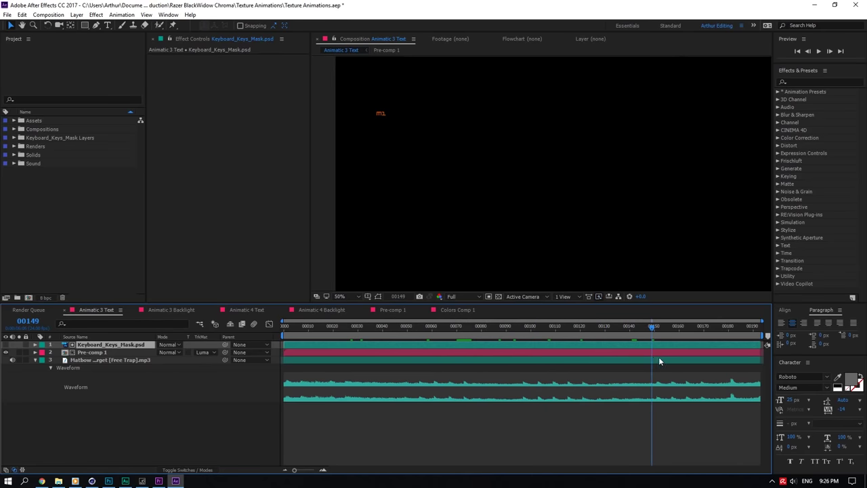
Show the Render Queue to review the output entries of the Animatic compositions
click(49, 15)
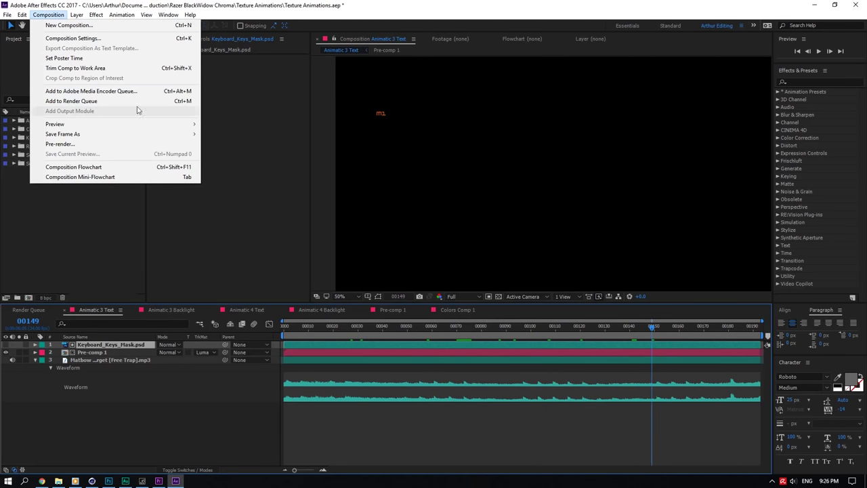
click(135, 416)
click(29, 312)
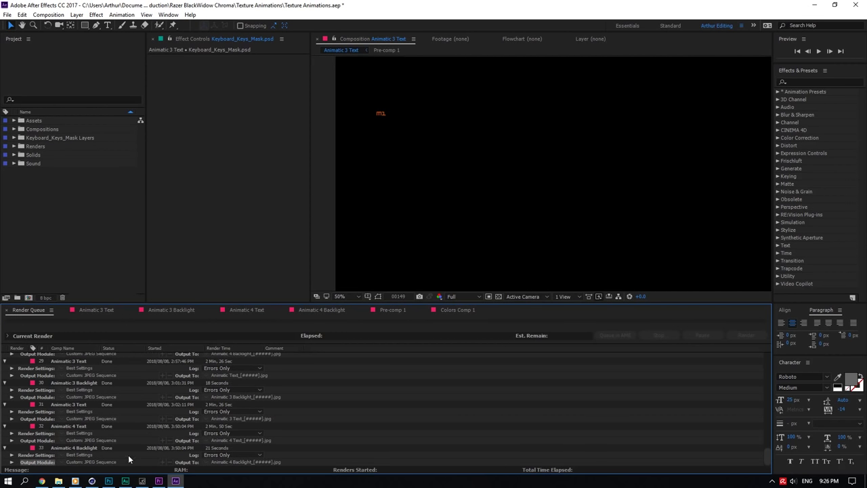
Switch to Cinema 4D and change the interface layout to Startup (User) for a closer look at the keyboard keys
click(95, 480)
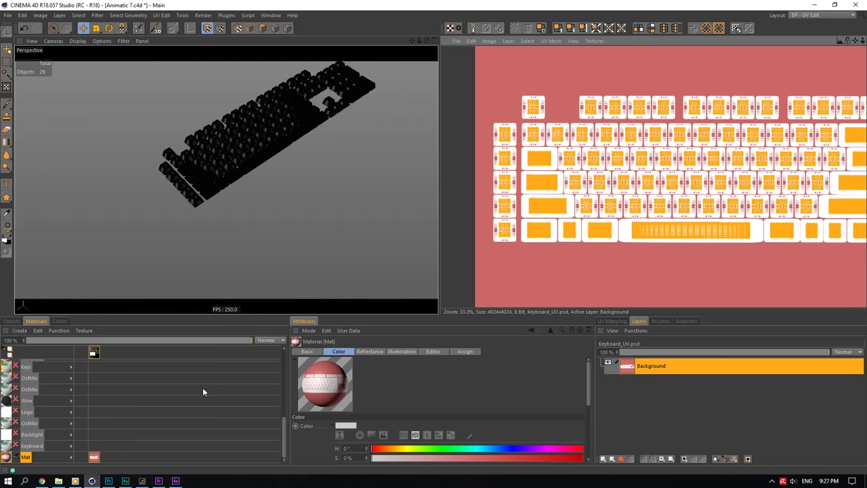
click(813, 15)
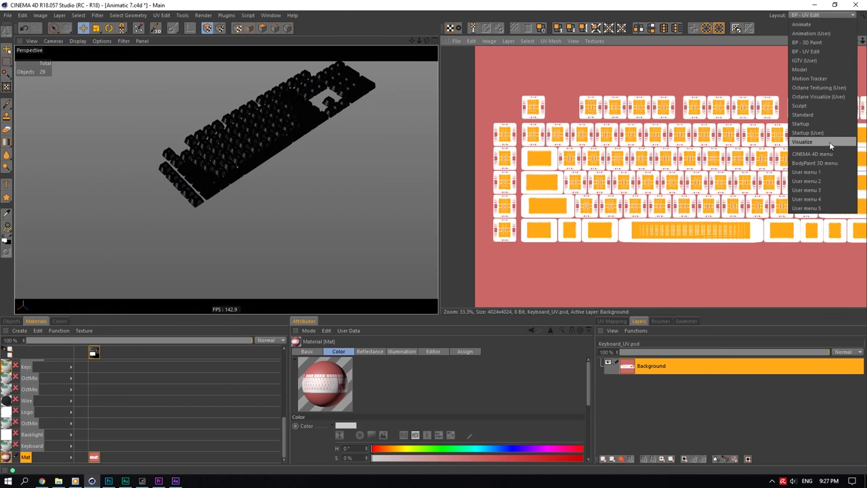
click(807, 132)
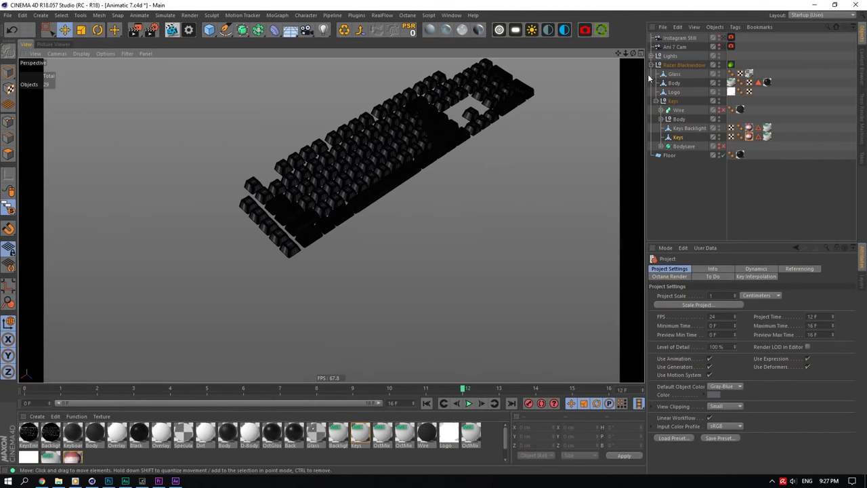
drag(633, 54, 617, 53)
scroll(285, 289, up, 2)
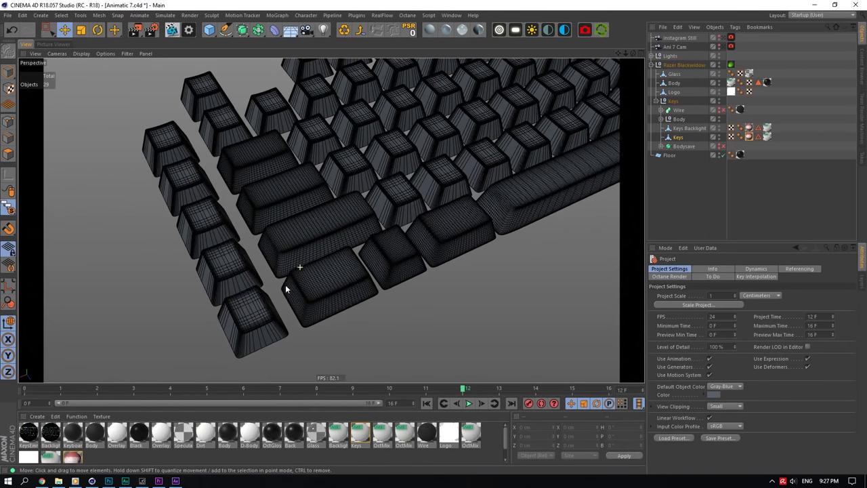
Open the KeysEmmision material and inspect the image file path used by its emission texture
click(32, 434)
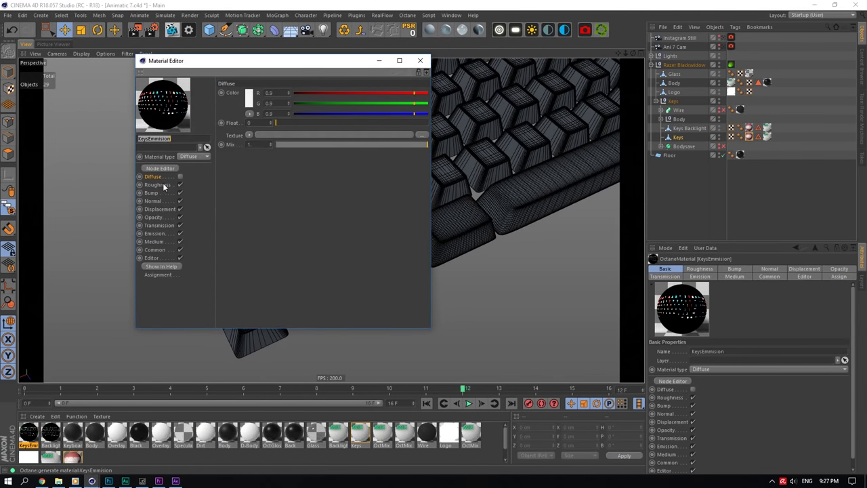
click(161, 234)
click(252, 114)
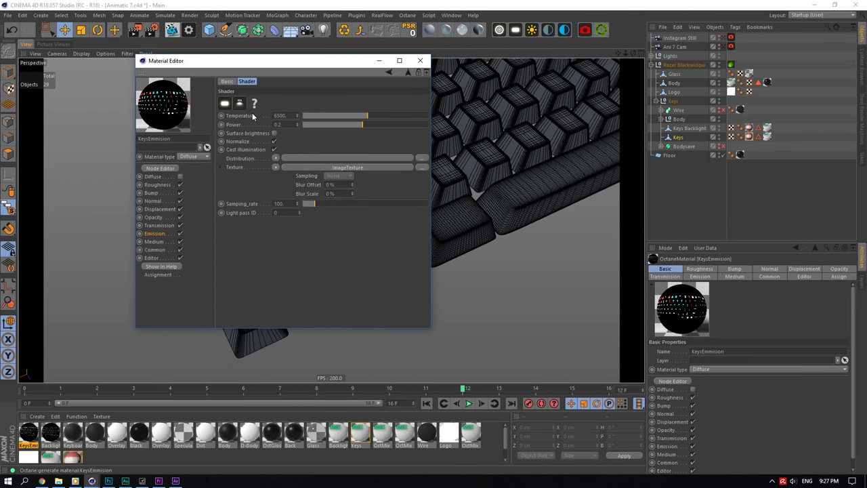
drag(315, 64, 671, 135)
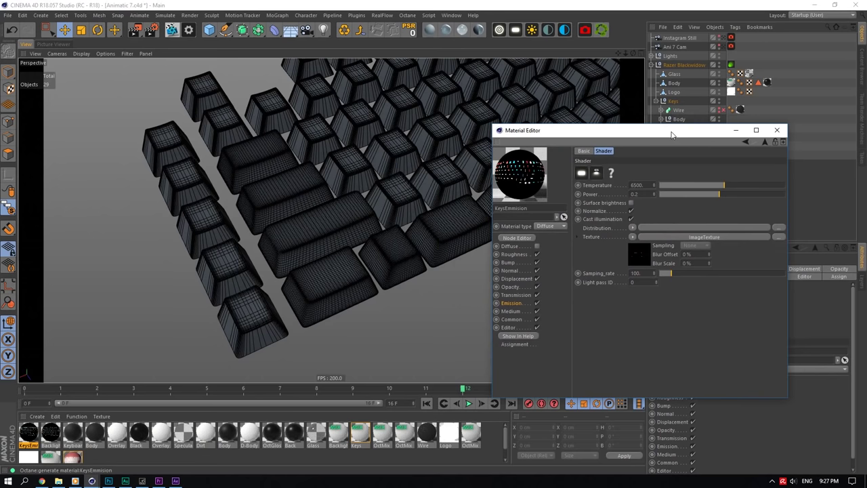
click(637, 254)
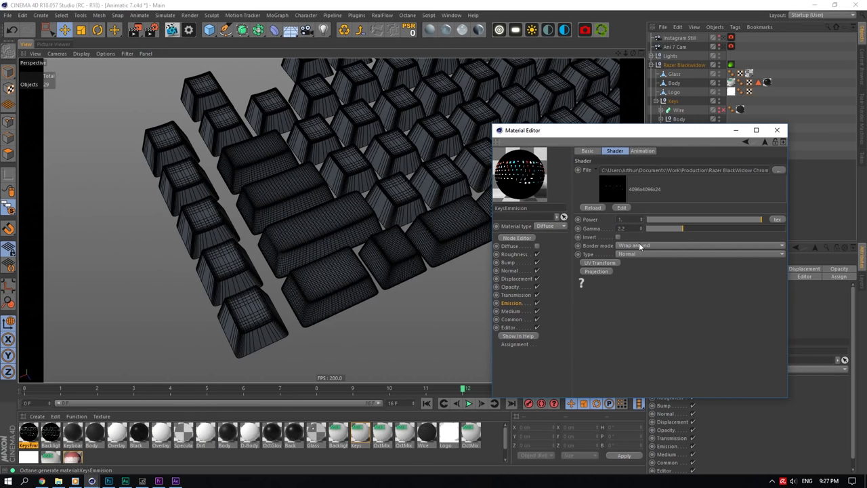
drag(760, 170, 826, 171)
click(760, 182)
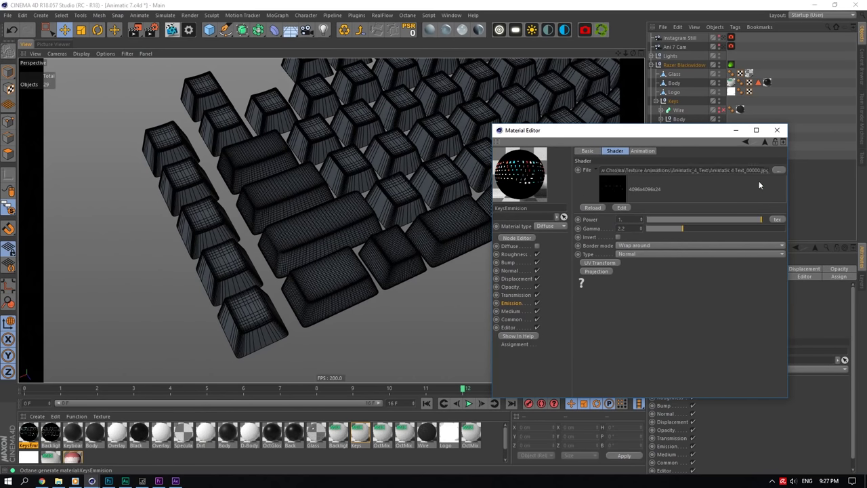
Review the emission texture's movie frame range and frame rate, and move the timeline to frame 16
click(646, 151)
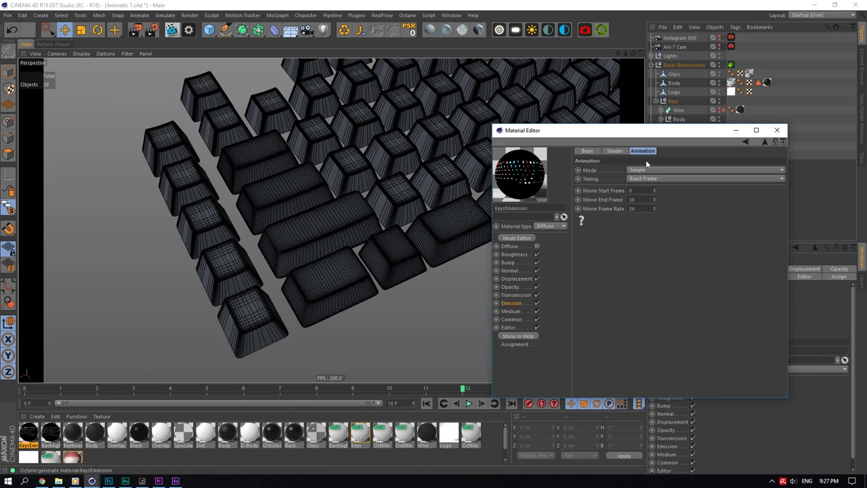
click(632, 199)
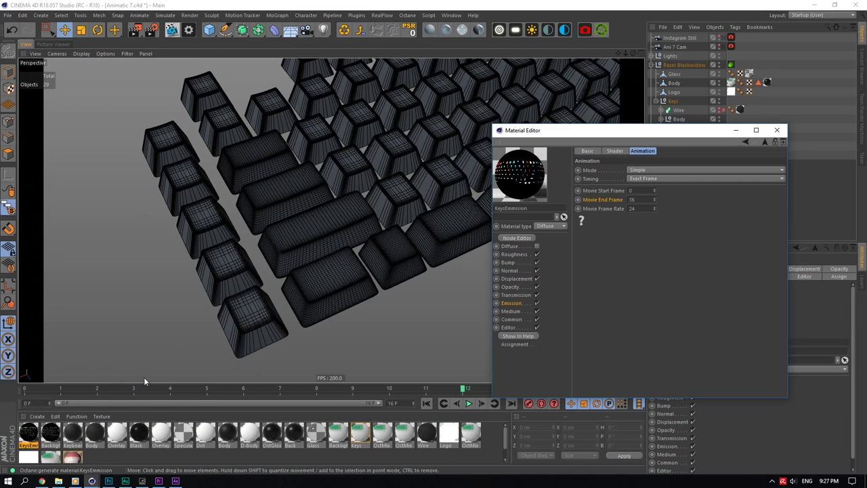
drag(143, 388, 659, 313)
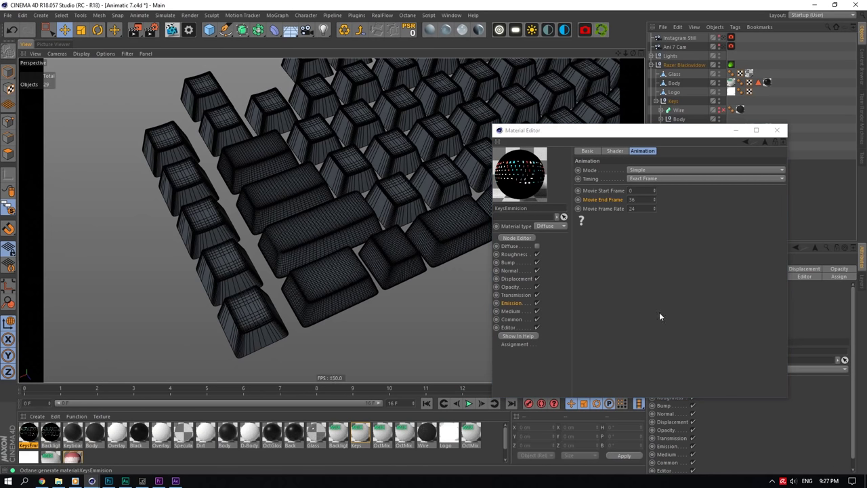
click(613, 150)
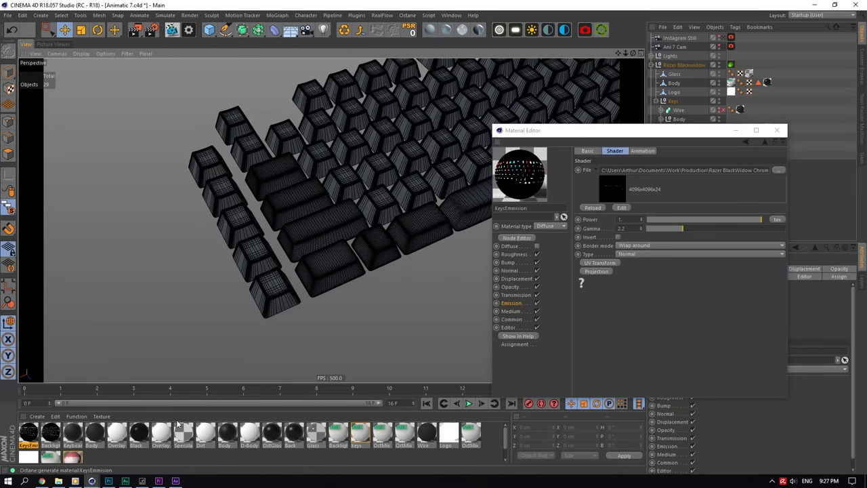
click(175, 480)
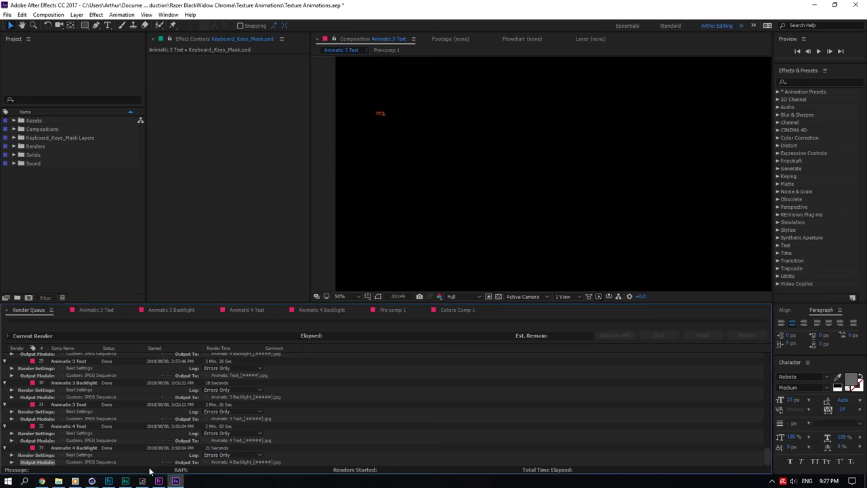
mouse_move(95, 481)
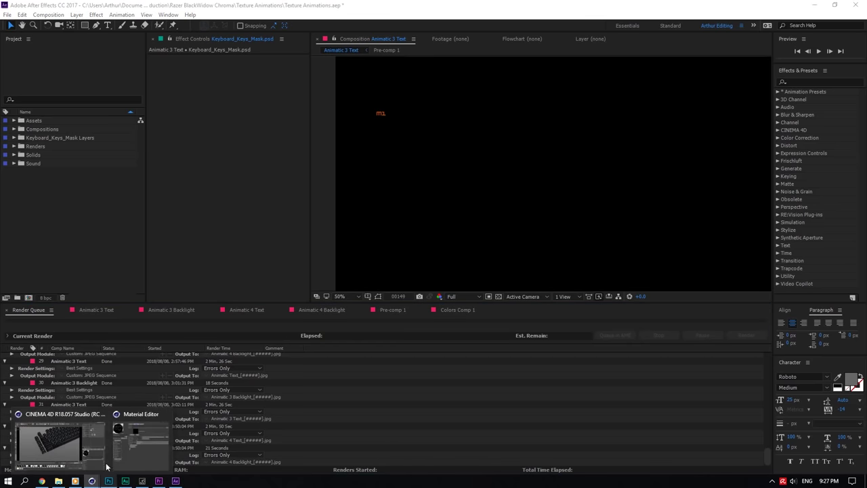
click(102, 460)
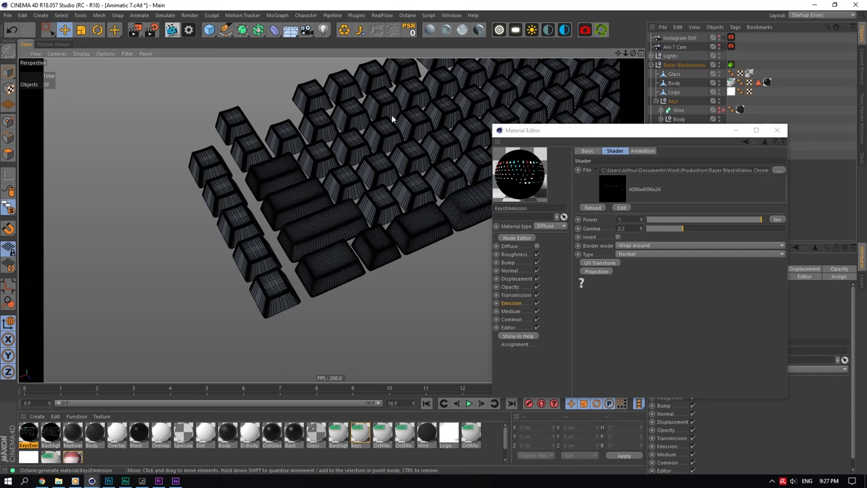
Close the material editing window of KeysEmmision to free the view of the keyboard
drag(625, 53, 589, 53)
drag(618, 52, 583, 80)
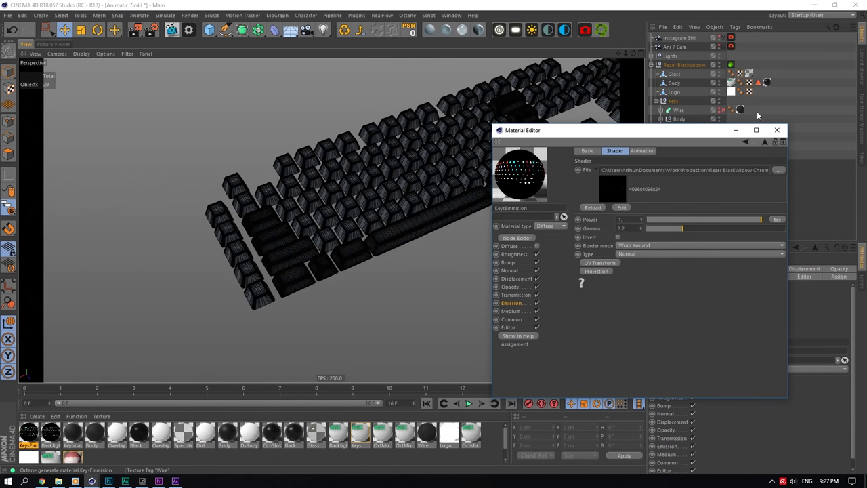
click(776, 130)
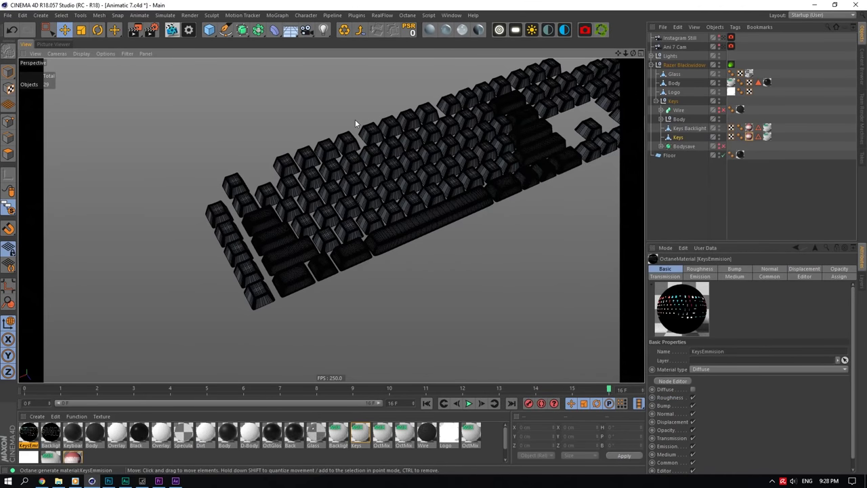
Select the Keys Backlight object, preview its glow in the Octane Live Viewer, and close the viewer
click(685, 129)
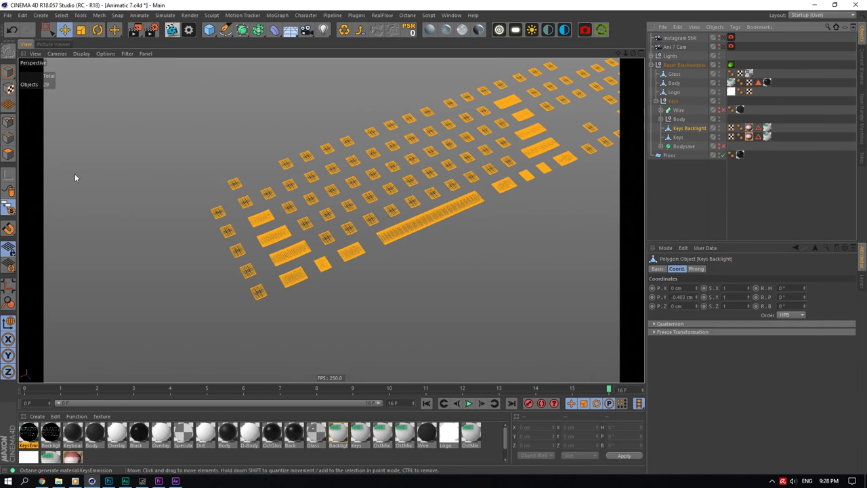
drag(9, 209, 54, 252)
drag(633, 53, 569, 63)
click(175, 28)
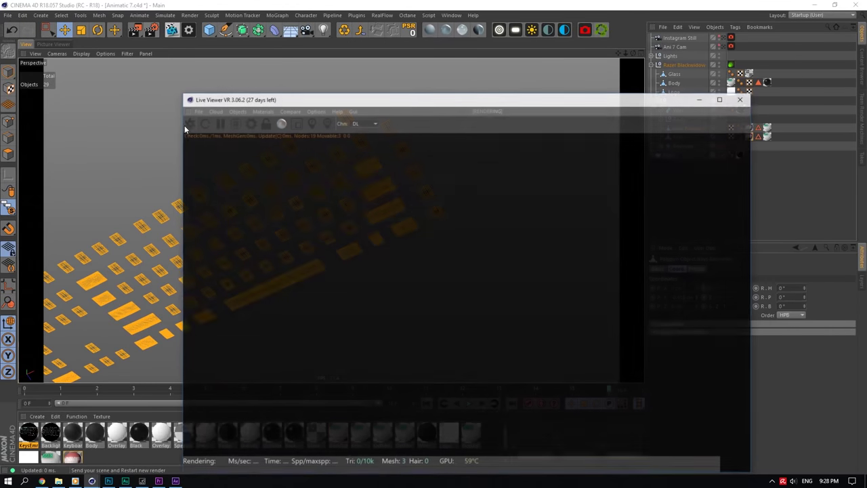
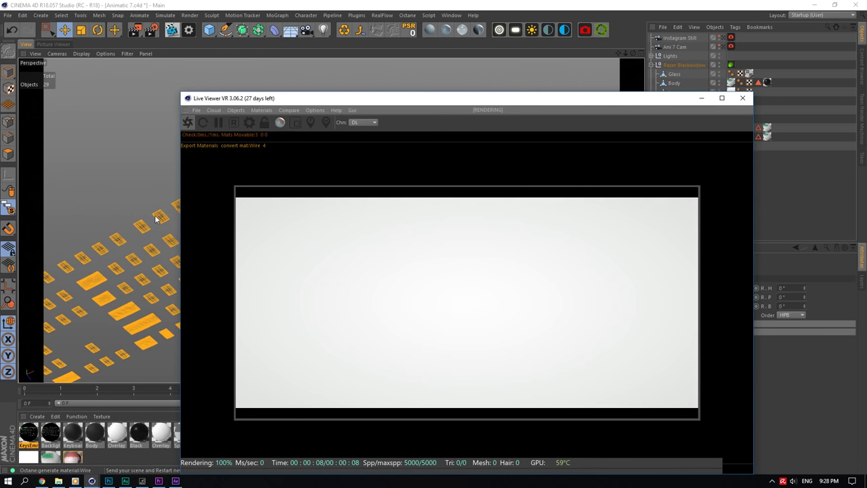
drag(316, 95, 402, 87)
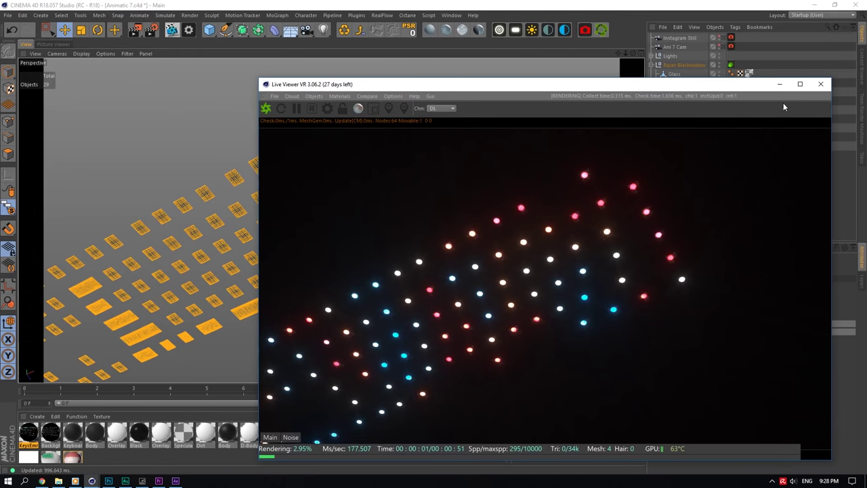
click(817, 84)
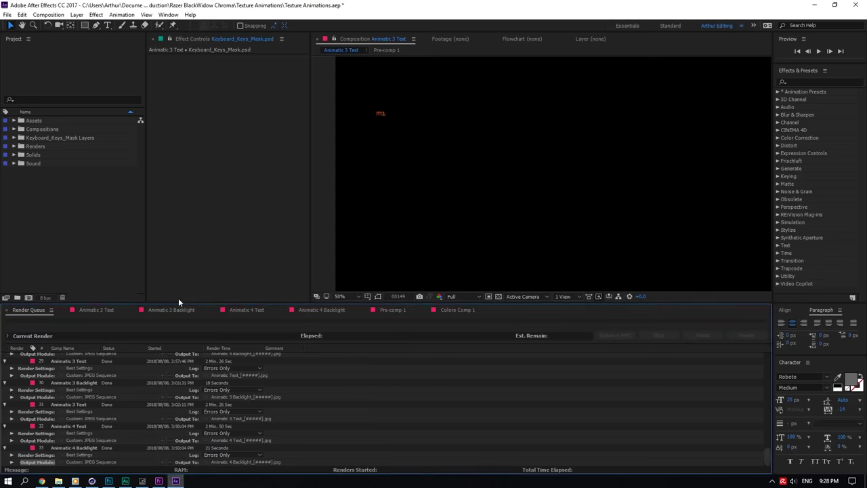
In After Effects, open the Animatic 4 Backlight composition and make its Keyboard_Backlight_Mask.psd layer visible
click(173, 310)
click(250, 311)
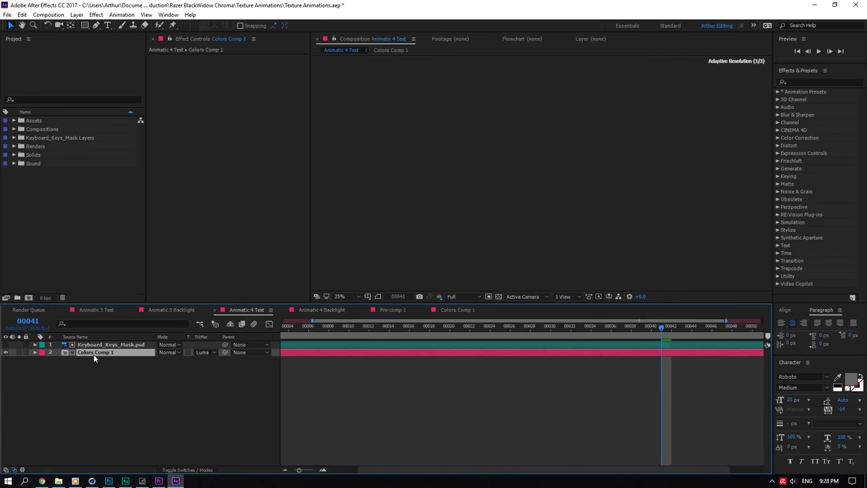
click(318, 309)
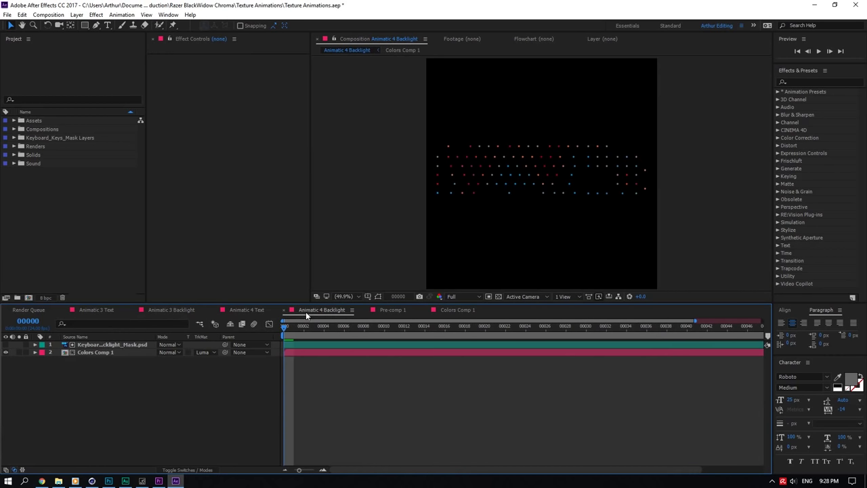
click(98, 346)
click(6, 345)
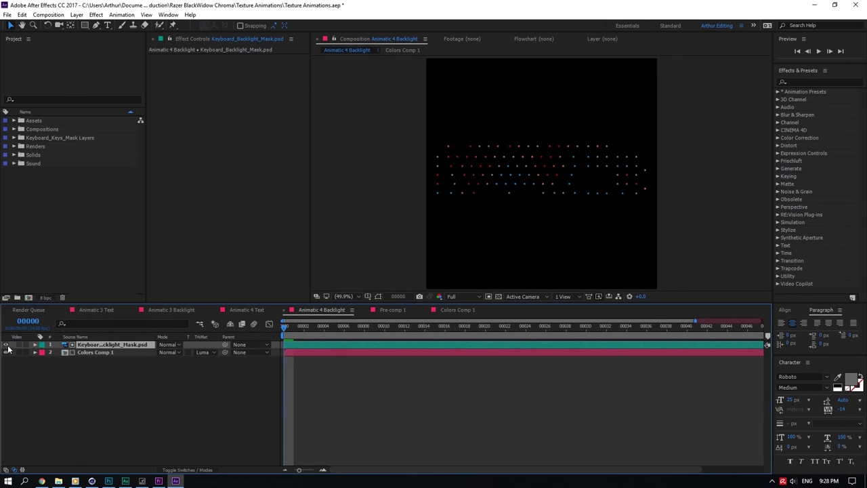
Examine the backlight mask's dots up close and at full extent, and hide the mask layer again
scroll(521, 196, up, 4)
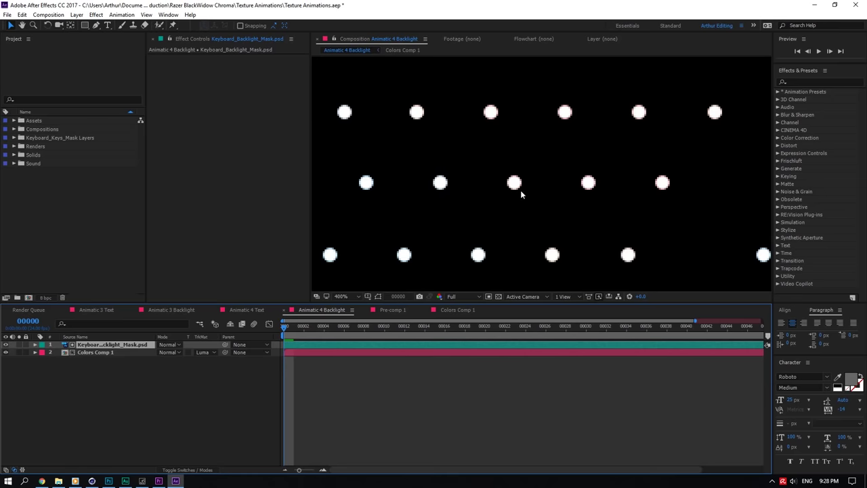
scroll(521, 195, down, 2)
scroll(521, 194, down, 3)
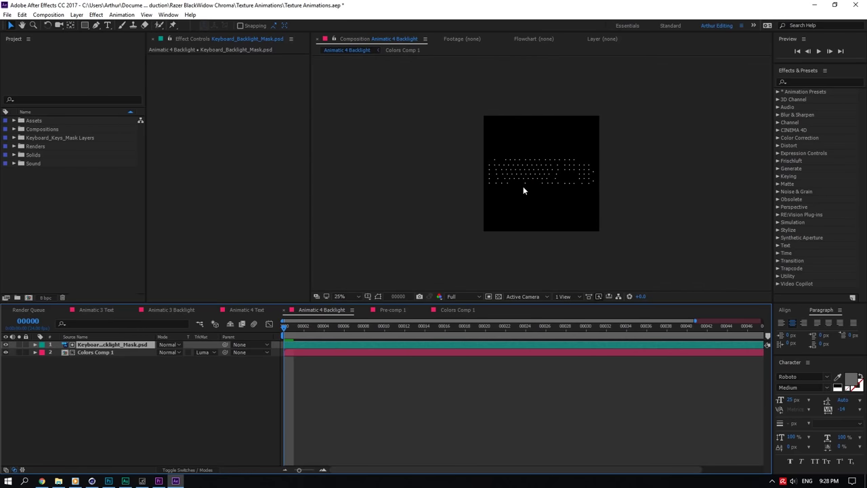
scroll(521, 193, up, 2)
scroll(523, 191, down, 1)
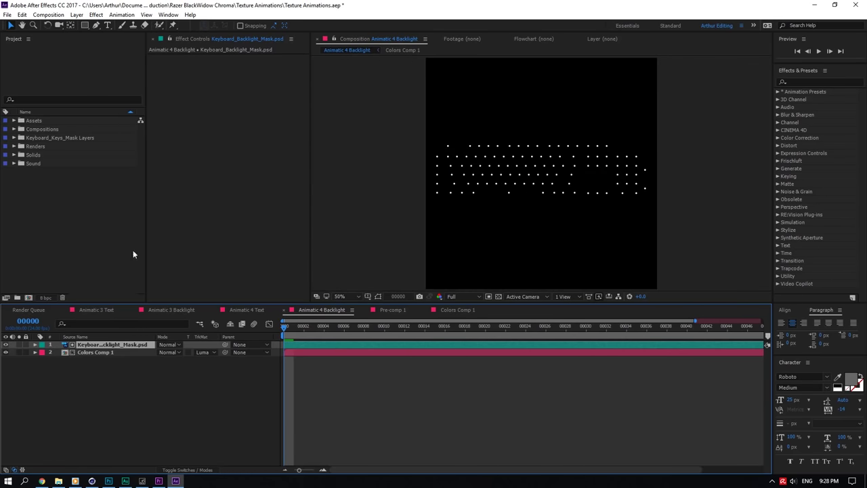
click(6, 345)
Check the size and duration of the Animatic 4 Backlight composition in its settings, and cancel without changing anything
click(91, 481)
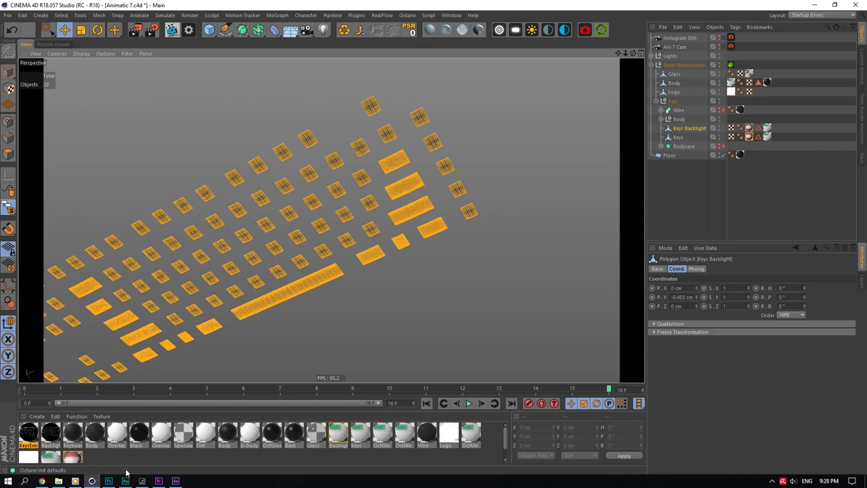
click(175, 481)
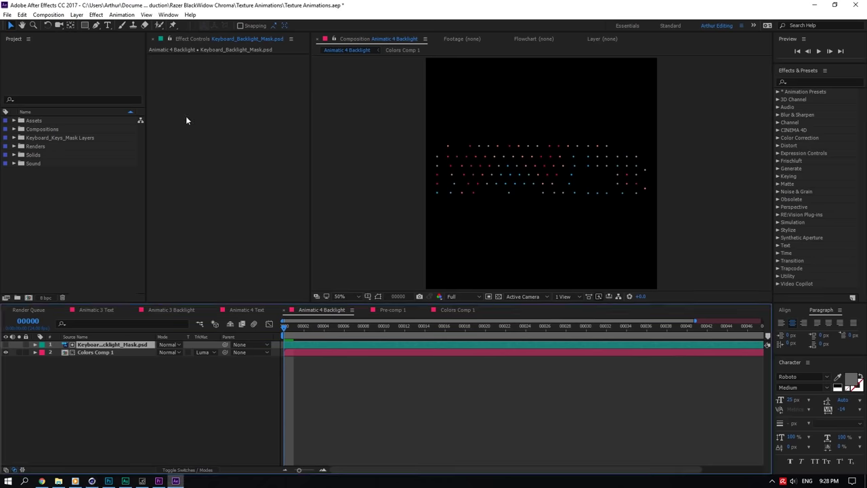
click(48, 14)
click(68, 37)
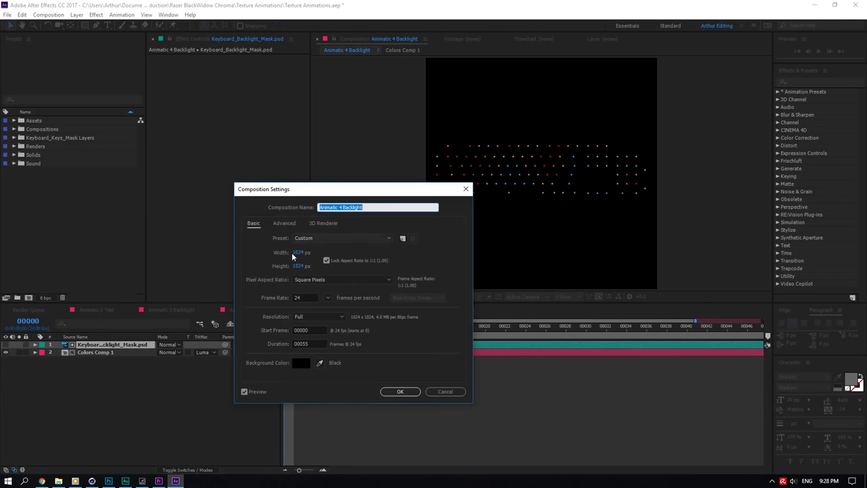
click(447, 392)
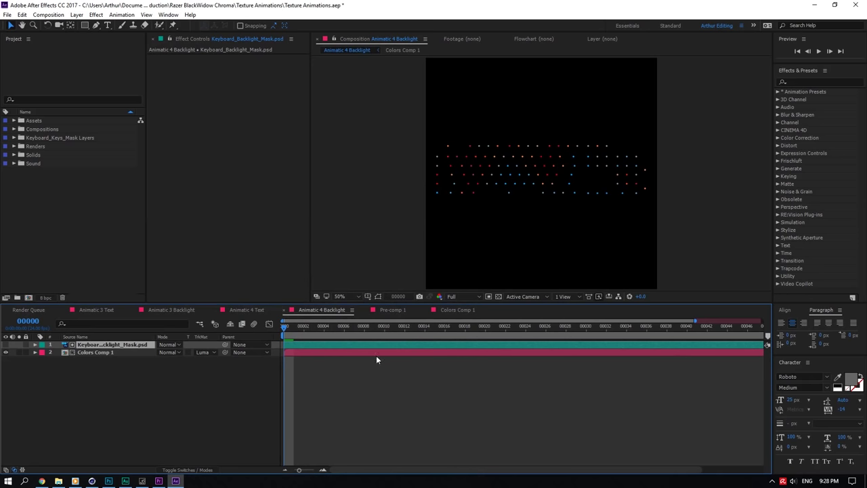
Look at the key legends of Keyboard_Keys_Mask.psd in Photoshop, and return to Cinema 4D
mouse_move(113, 476)
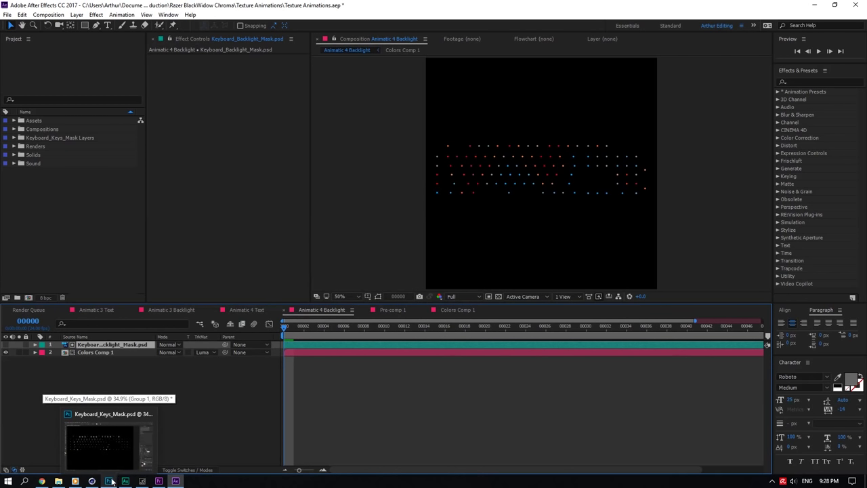
click(110, 480)
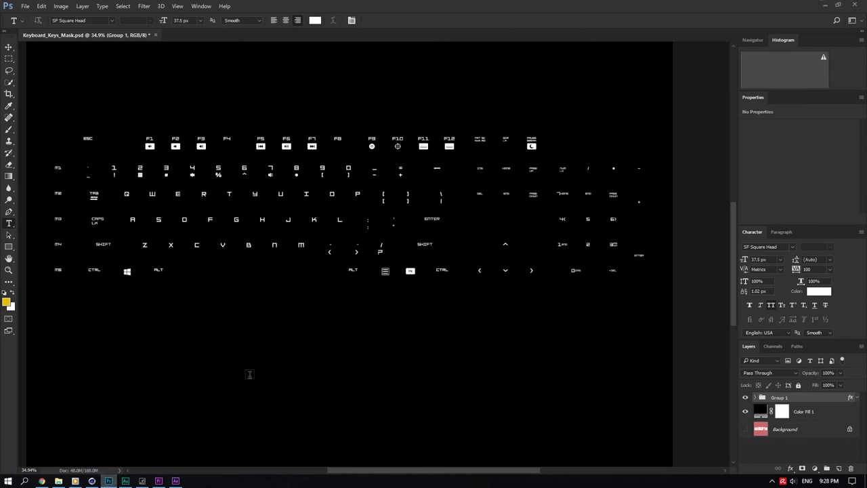
click(94, 481)
Select the Keyboard material and switch to Model mode with the backlight planes viewed from the keyboard's side
click(79, 445)
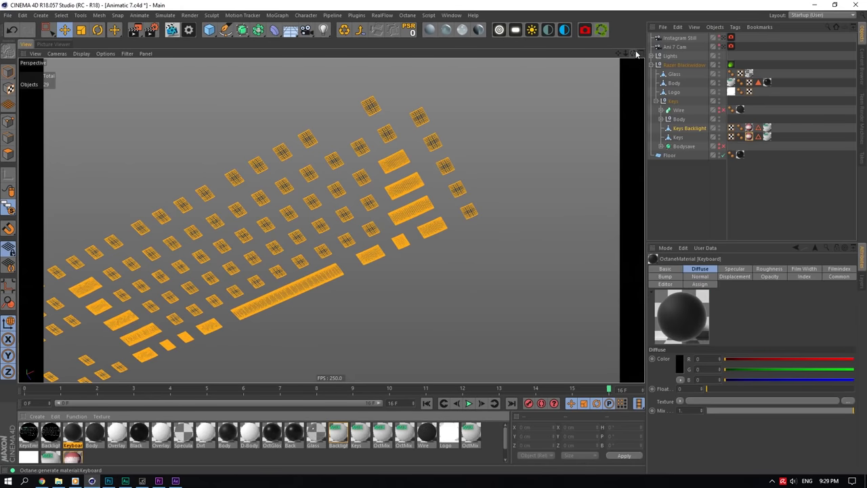
drag(633, 53, 555, 61)
alt+drag(331, 218, 305, 220)
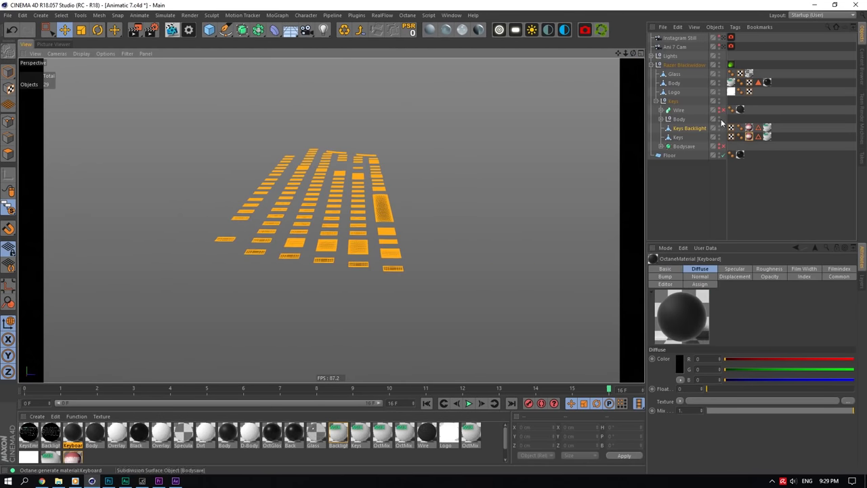
click(5, 79)
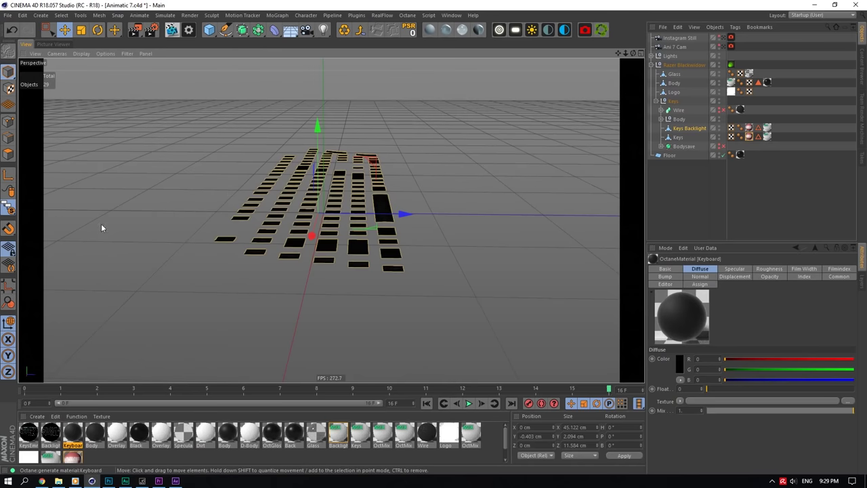
Render the whole keyboard in the Octane Live Viewer, framed closely on the corner of its body
click(171, 29)
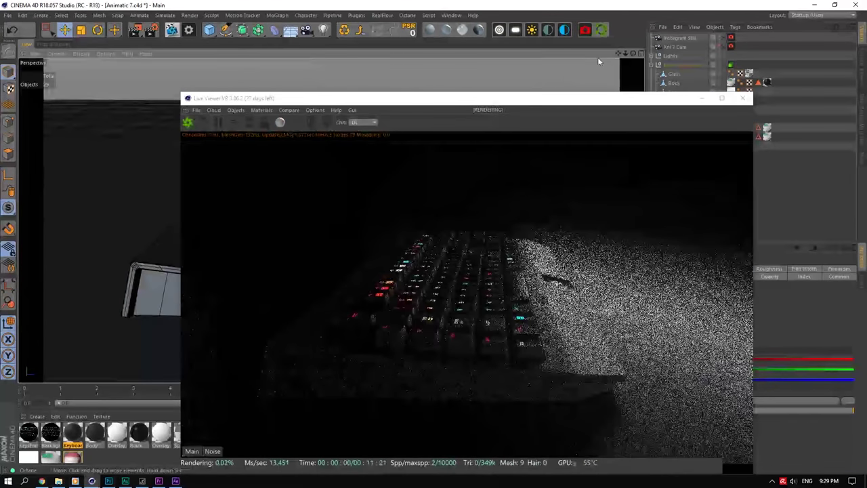
drag(621, 53, 625, 80)
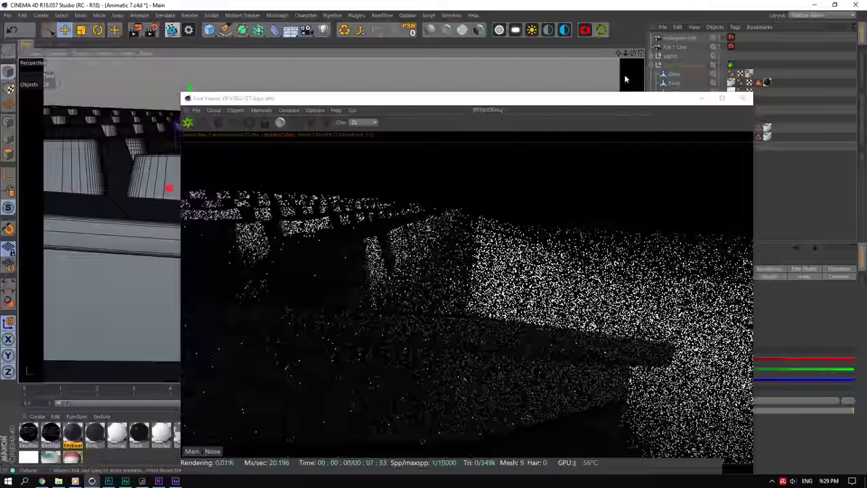
drag(462, 109, 311, 35)
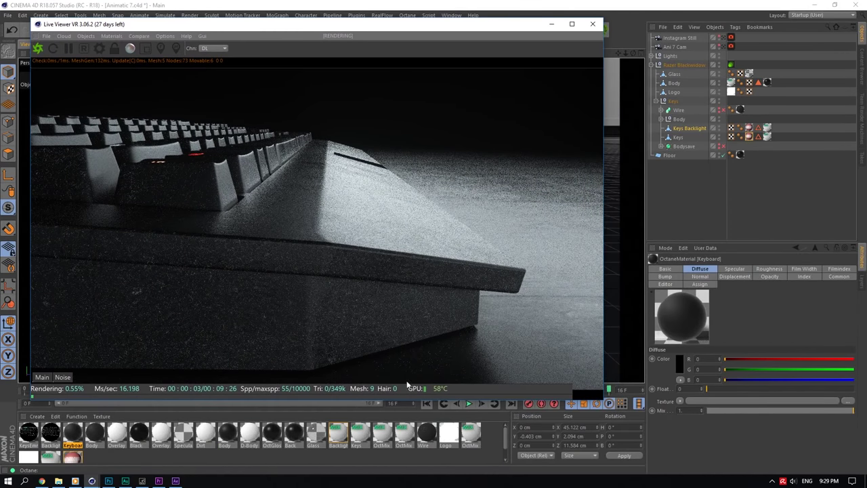
Stop the live render, re-render the previews of all materials, and restart the Octane render
click(86, 49)
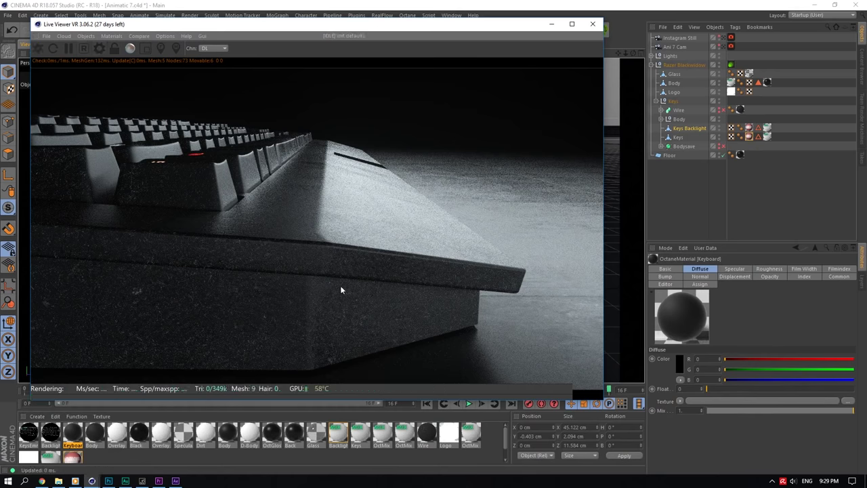
right_click(68, 410)
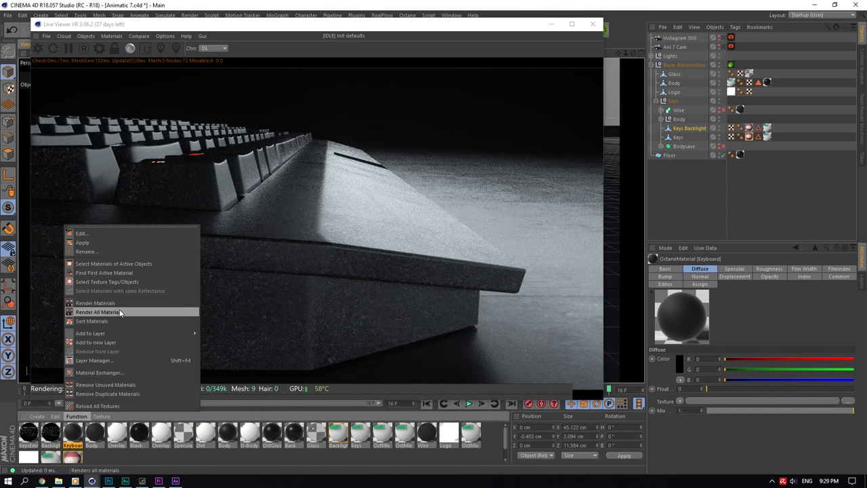
click(122, 312)
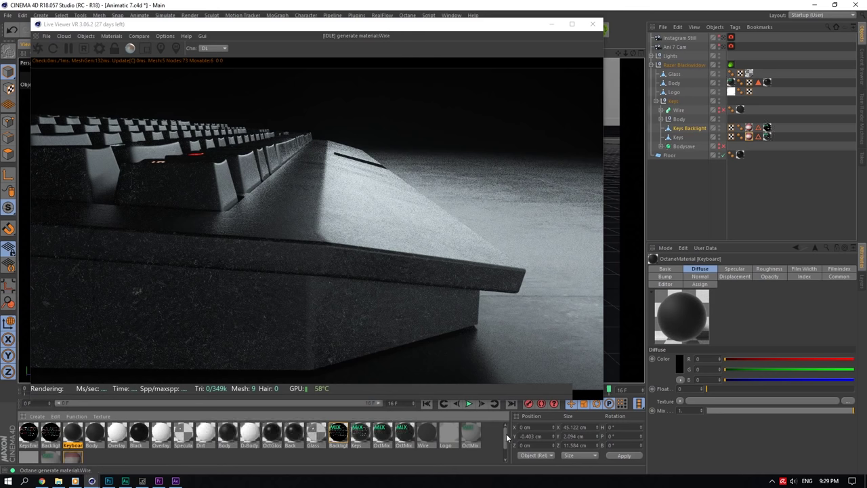
drag(506, 433, 489, 414)
right_click(371, 202)
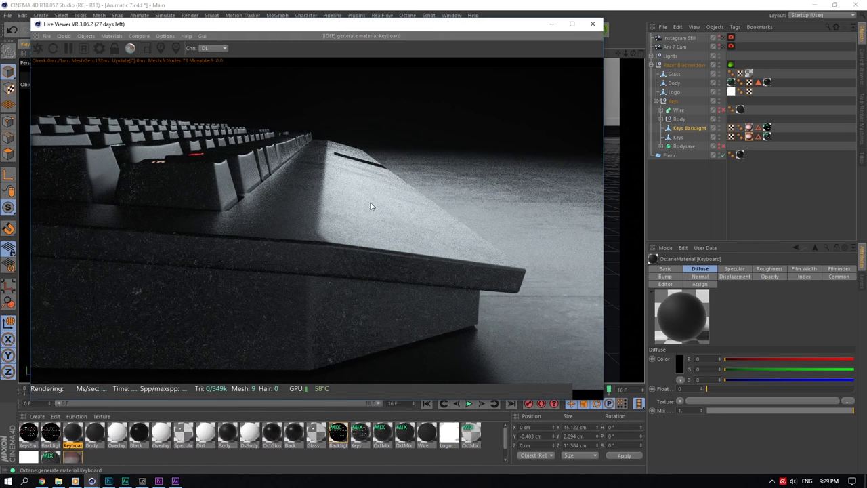
click(497, 443)
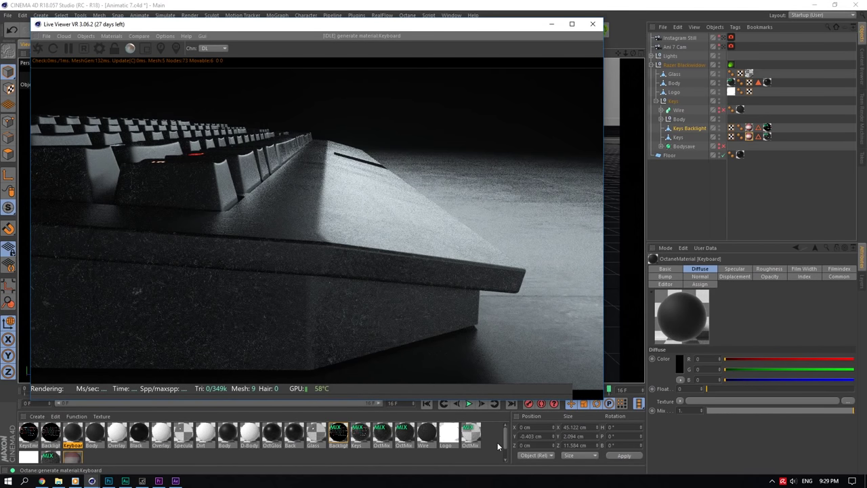
click(41, 49)
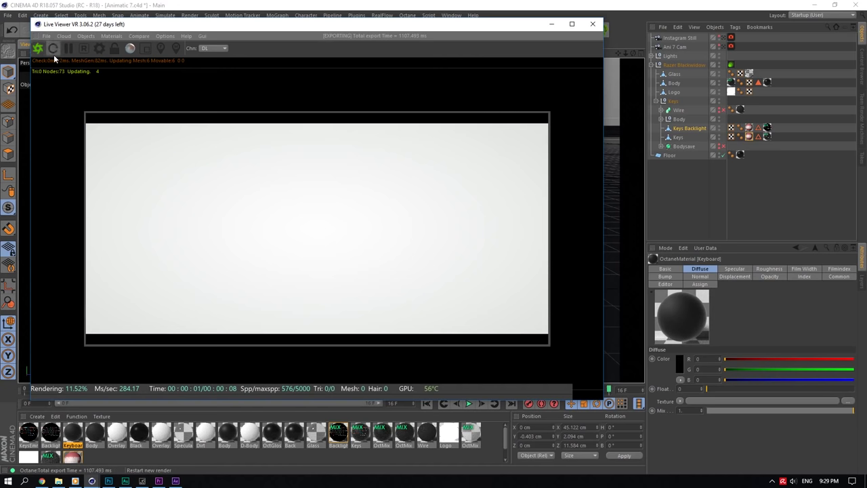
click(54, 54)
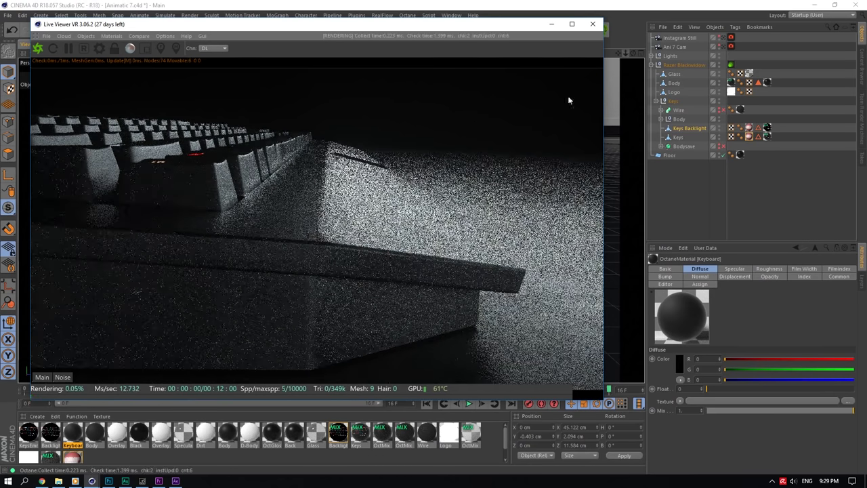
Pick the keyboard body's OctMix material from the render and open its Body sub-material in the Material Editor beside the render
right_click(357, 193)
click(377, 196)
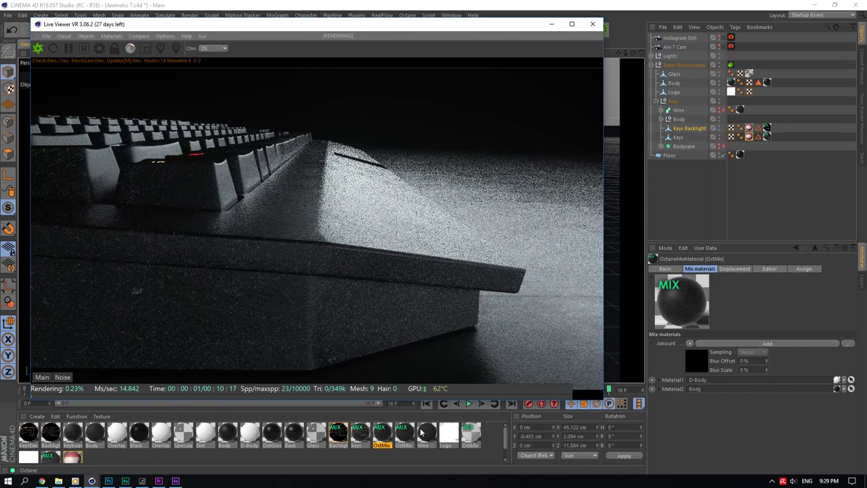
double_click(382, 434)
click(227, 433)
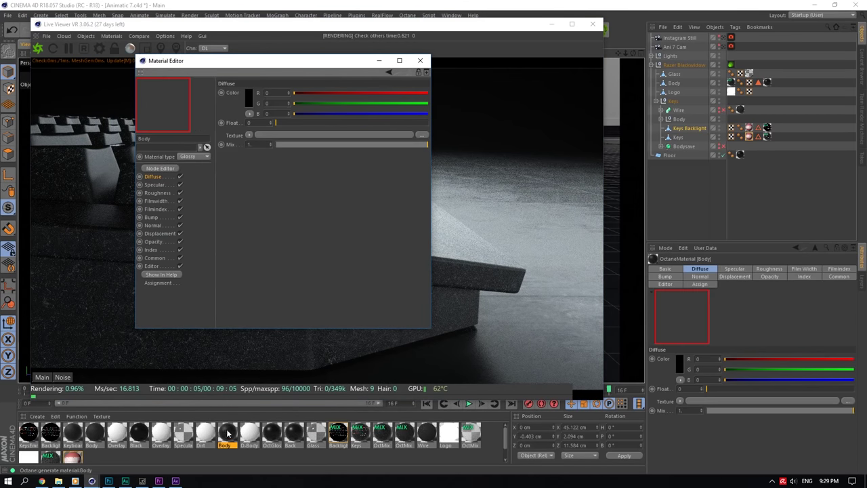
drag(343, 65, 707, 168)
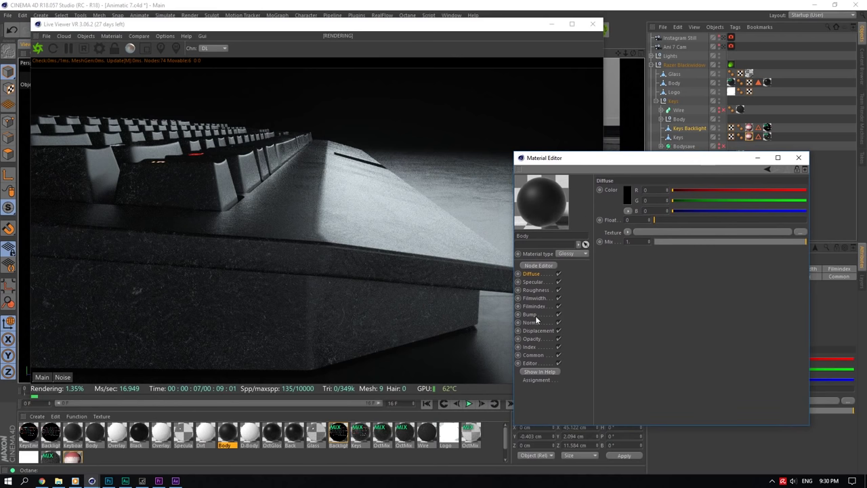
Inspect the Body material's specular channel and the image texture and settings of its roughness channel
click(533, 281)
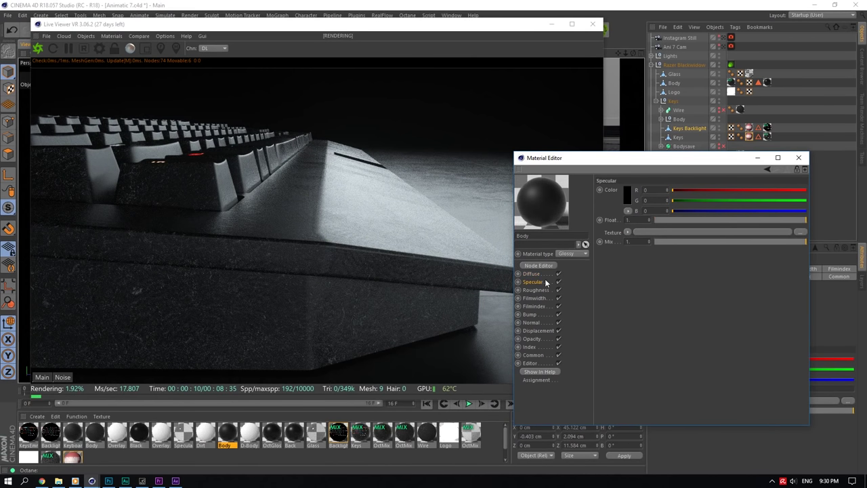
click(535, 290)
click(638, 251)
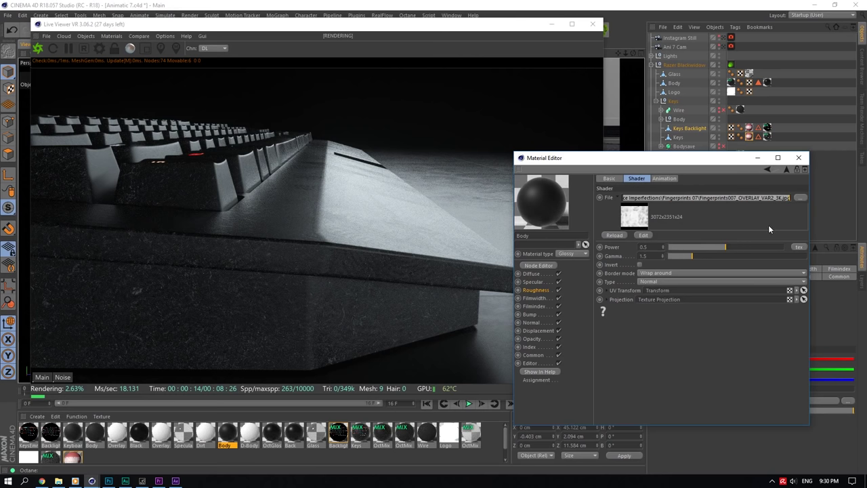
click(535, 290)
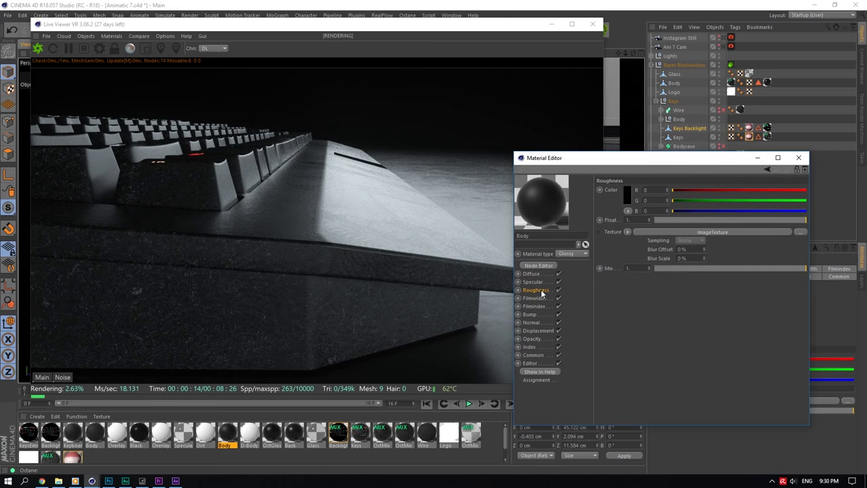
click(630, 249)
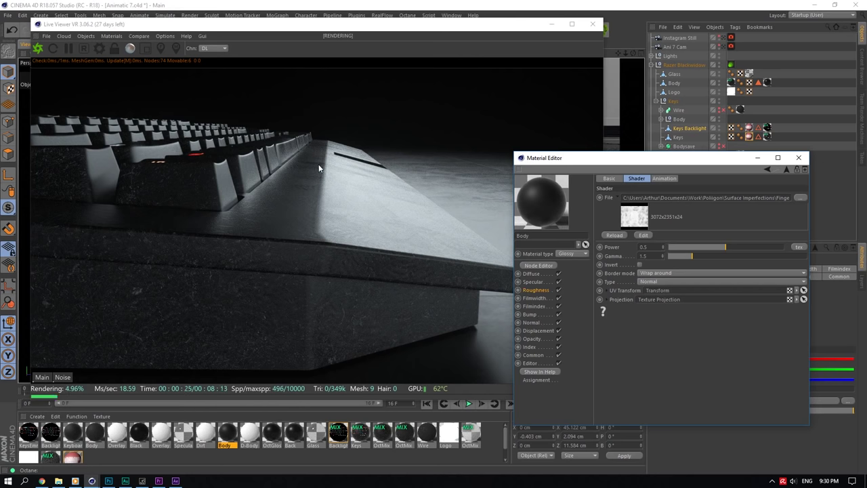
Inspect the Body material's bump textures, the file path of its normal map, and its opacity channel
click(541, 314)
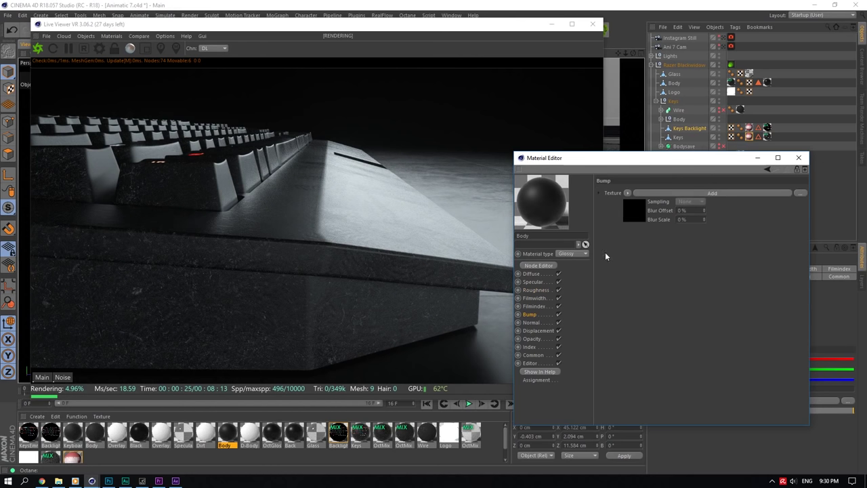
click(628, 218)
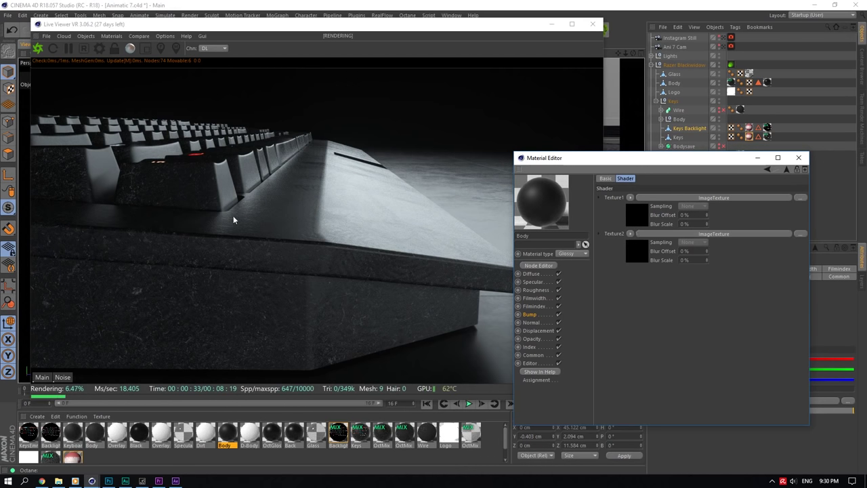
click(545, 324)
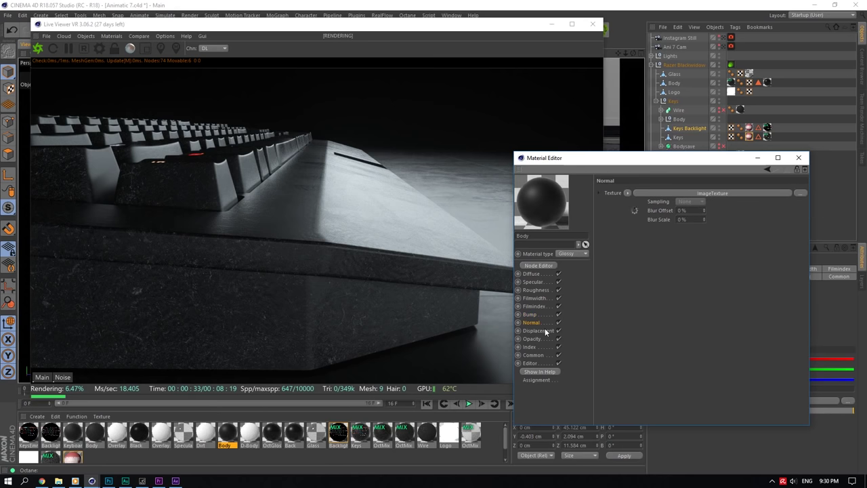
click(635, 209)
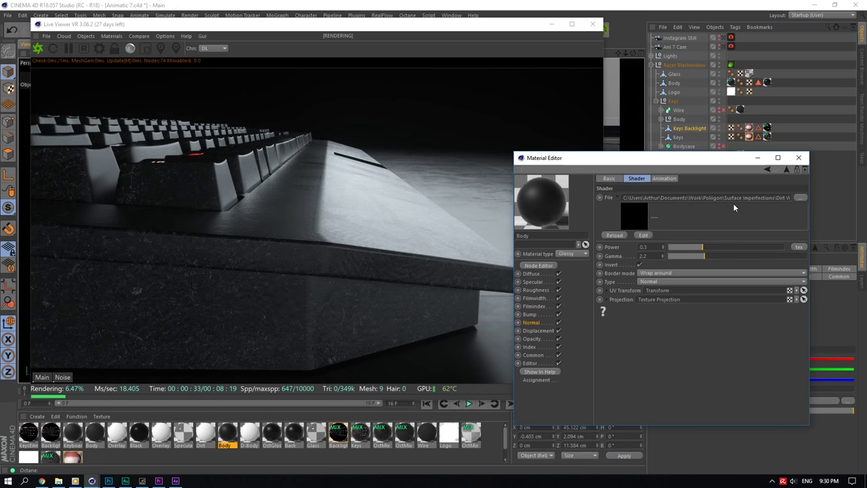
drag(768, 197, 831, 197)
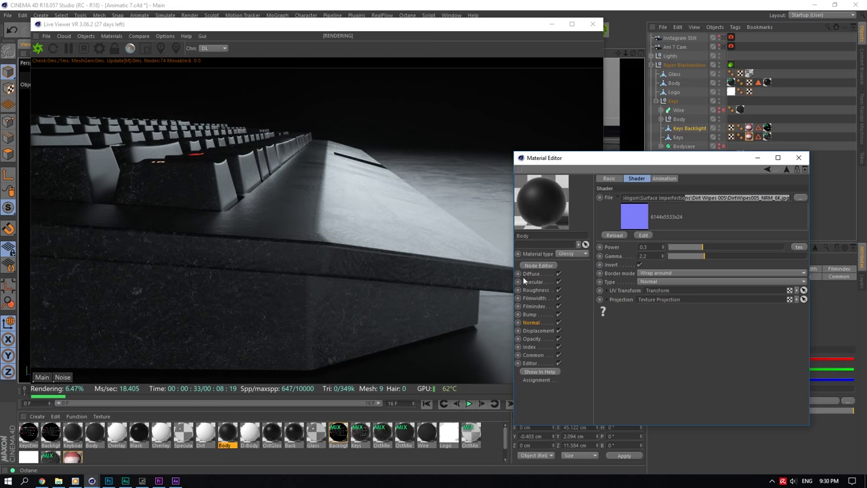
click(540, 337)
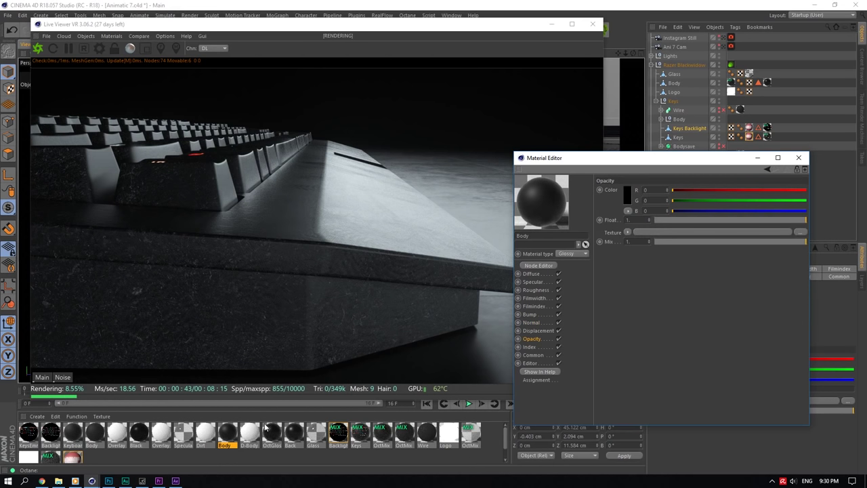
View the Dirt material, and open the Add shader that drives the mix amount of the OctMix material
click(211, 437)
double_click(211, 437)
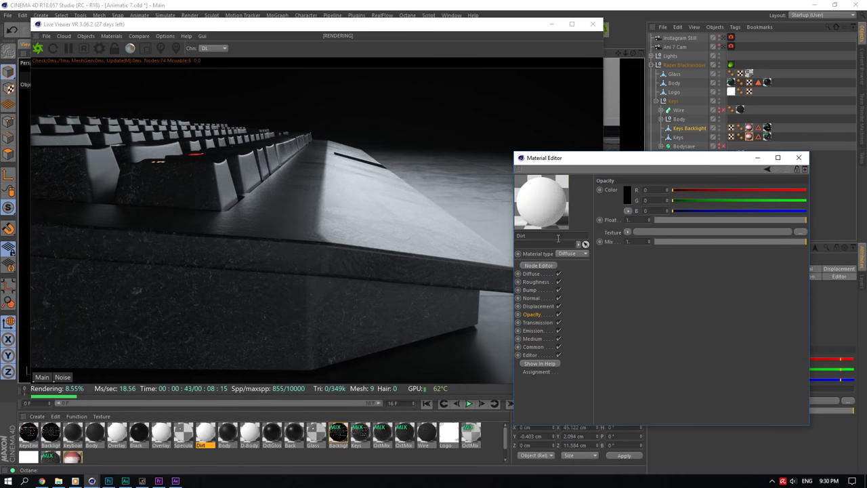
click(383, 437)
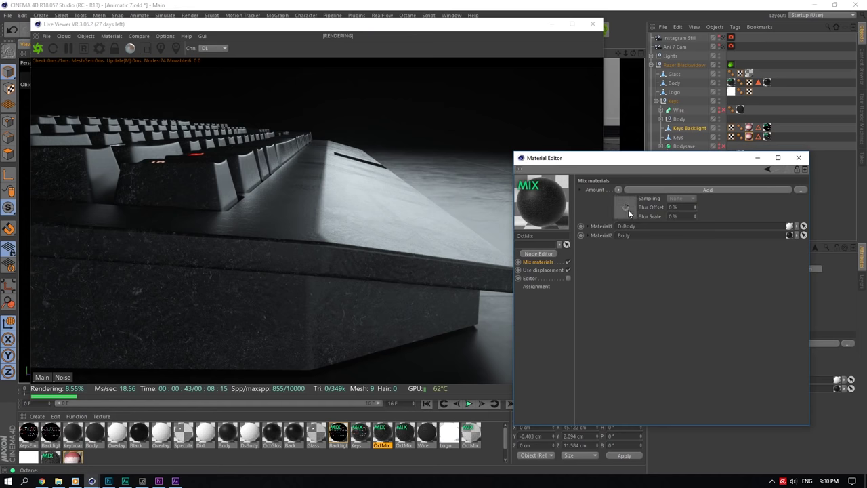
click(626, 208)
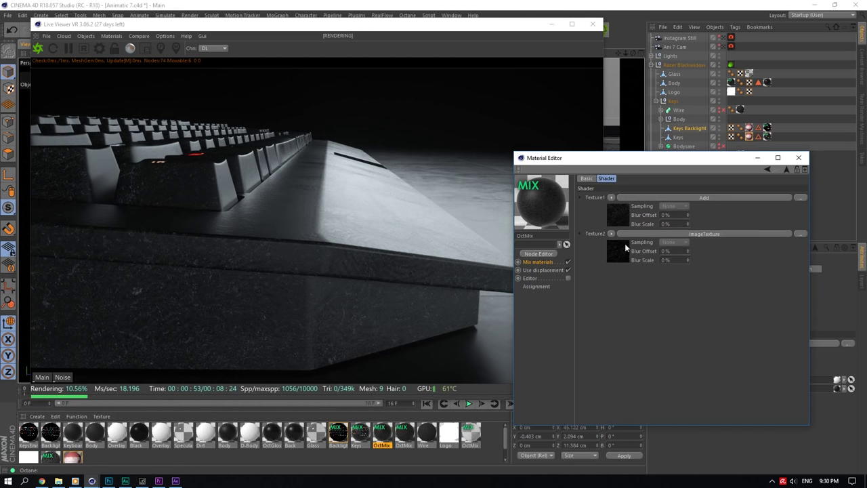
Inspect the nested Add shader of the OctMix amount and the file path and settings of its surface imperfection image texture
click(677, 199)
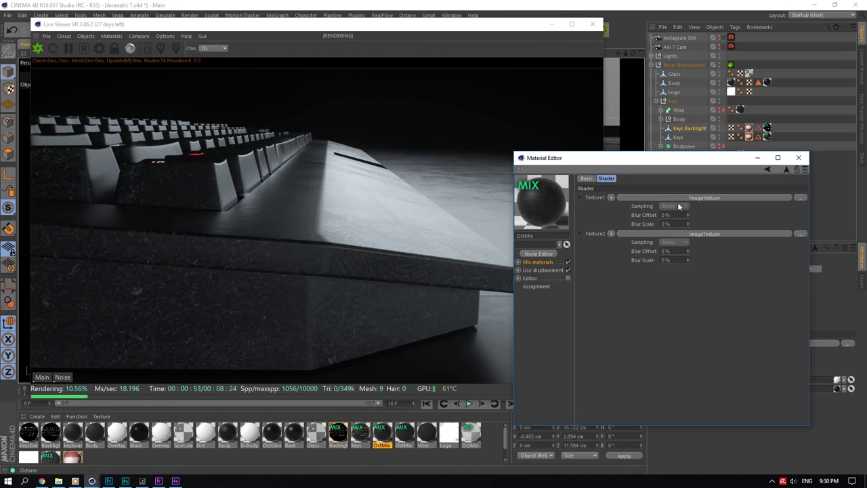
click(615, 217)
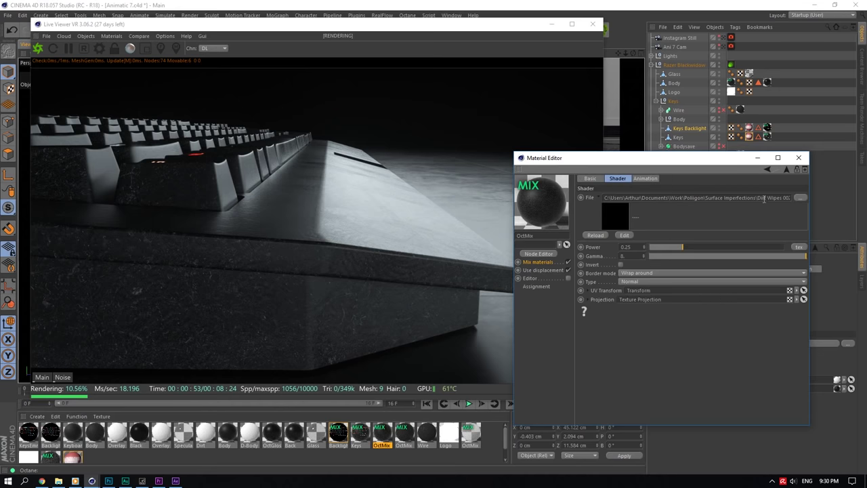
drag(717, 197, 794, 199)
click(541, 262)
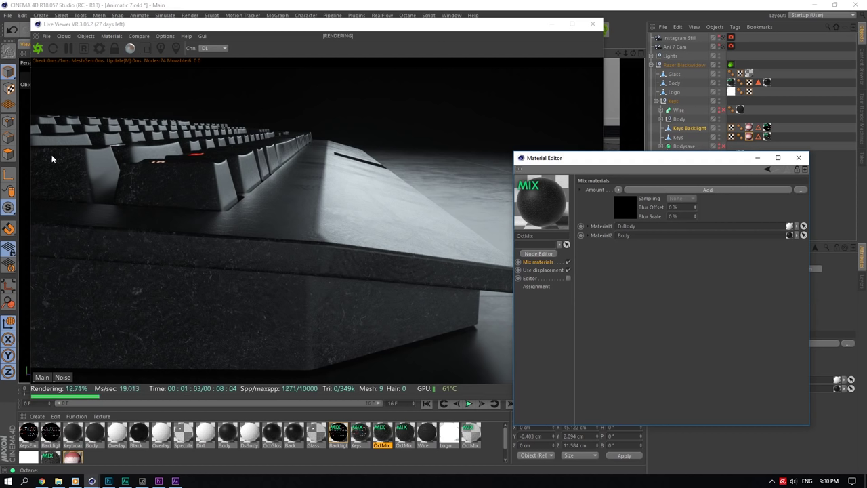
Open the OctMix material in the Octane Node Editor and move the stray image texture node beneath the other two image textures
click(626, 204)
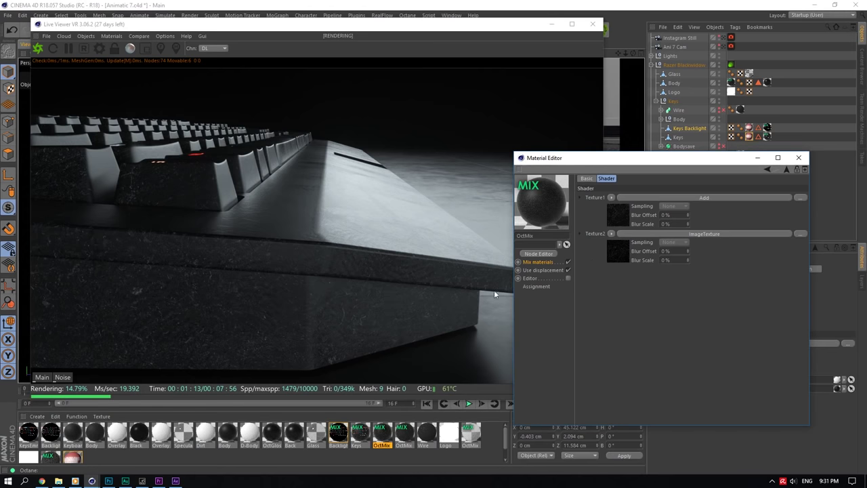
click(539, 255)
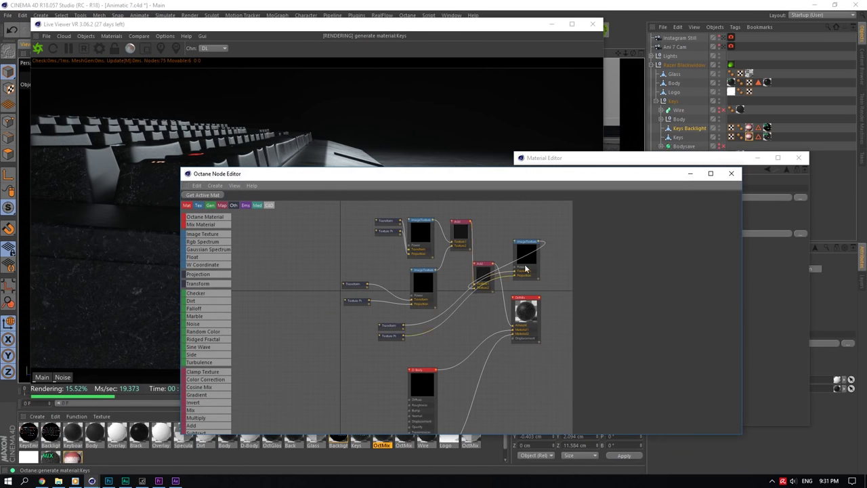
drag(526, 247, 435, 329)
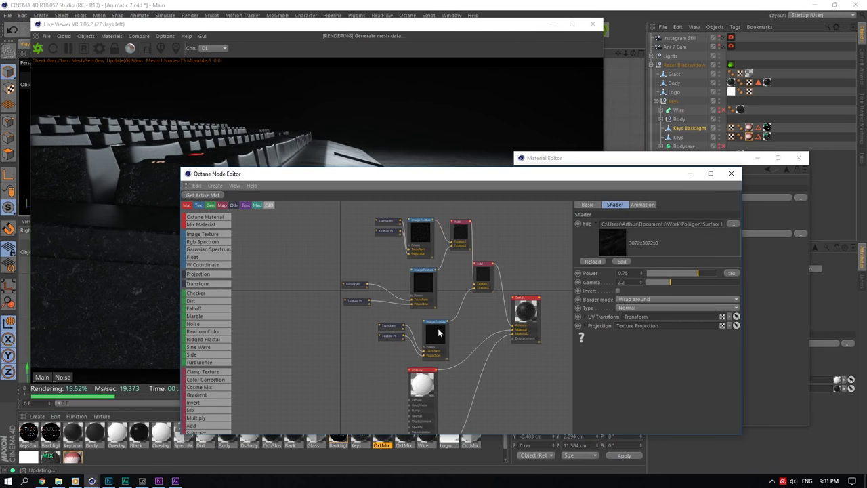
Examine the node network of the Body material, the three image textures driving the mix amount and the OctMix node, and close the node editor
middle_drag(439, 308, 437, 270)
middle_drag(472, 246, 512, 201)
click(451, 292)
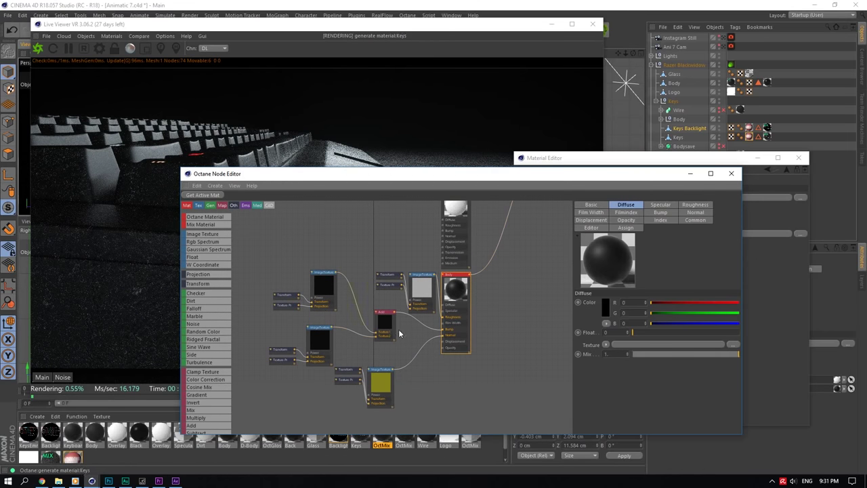
mouse_move(425, 287)
mouse_down()
mouse_move(415, 281)
mouse_move(427, 289)
mouse_up()
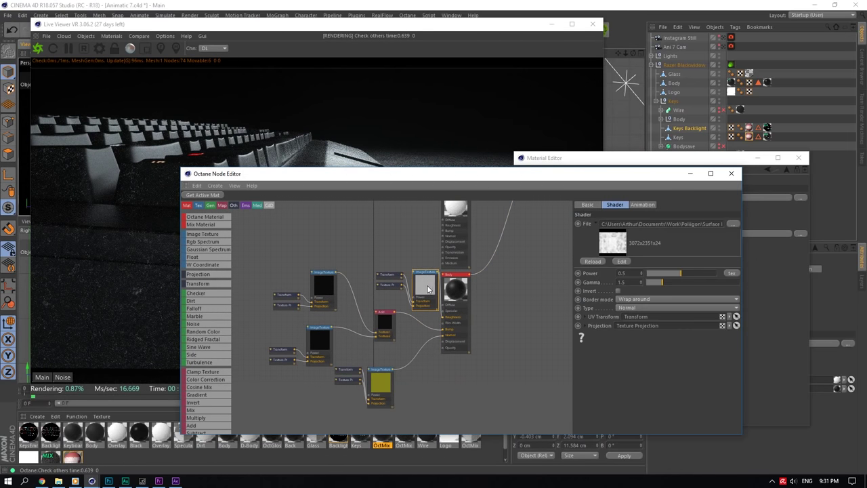
middle_drag(450, 262, 387, 419)
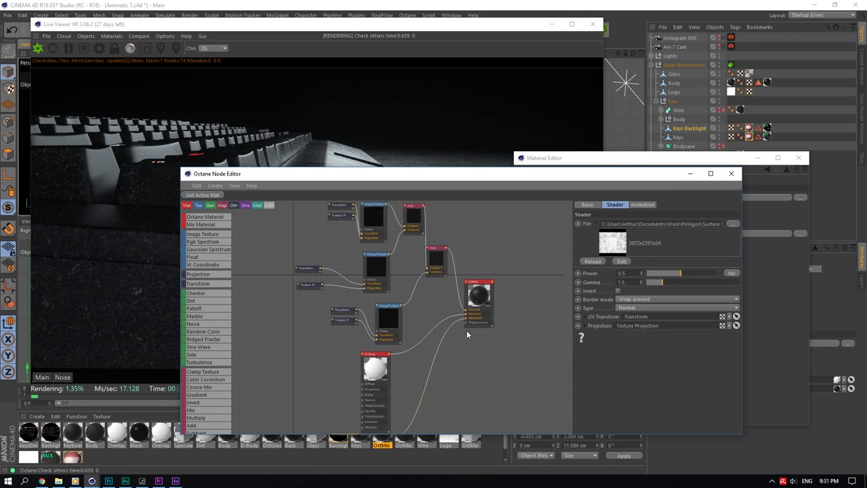
middle_drag(482, 296, 464, 378)
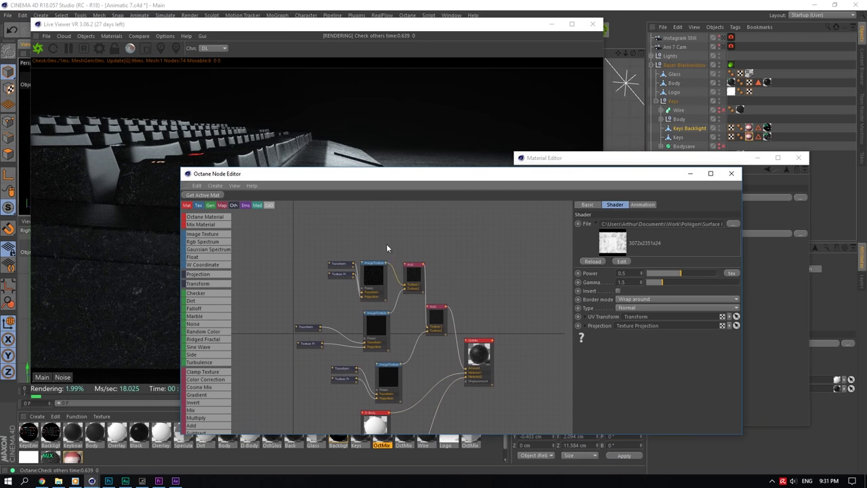
drag(386, 244, 376, 377)
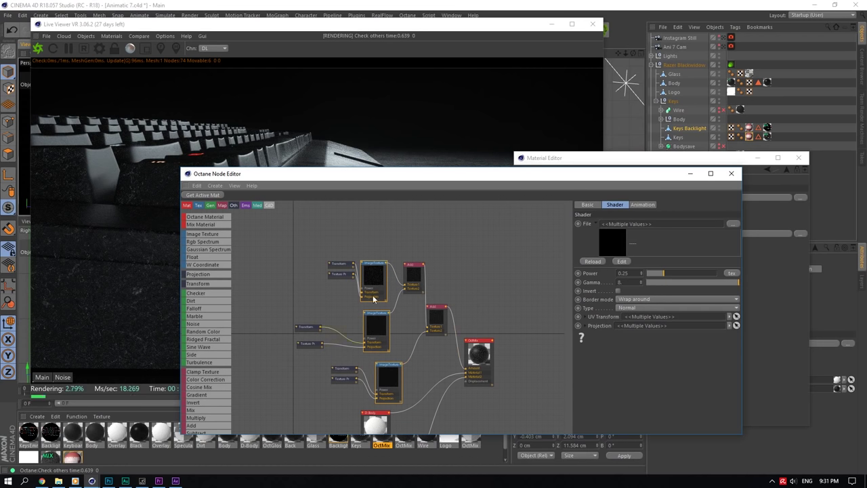
click(487, 363)
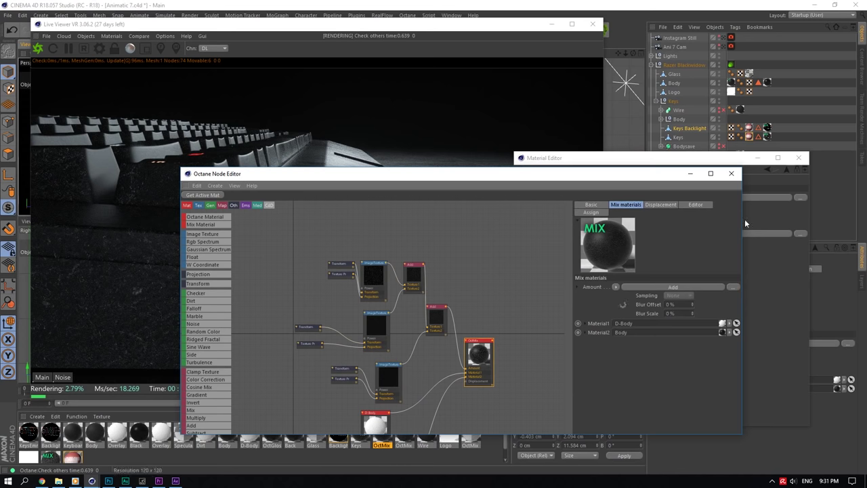
click(731, 174)
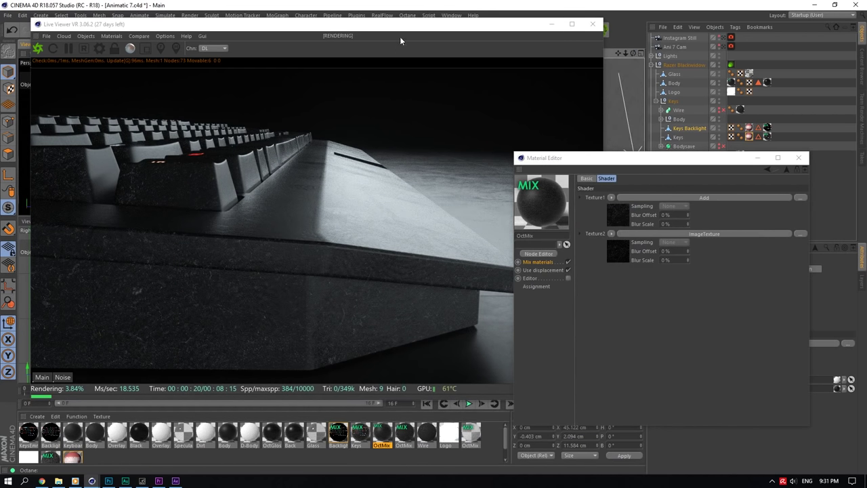
Maximize the Perspective view beside the render and view the light strips and keyboard from above
drag(400, 25, 592, 166)
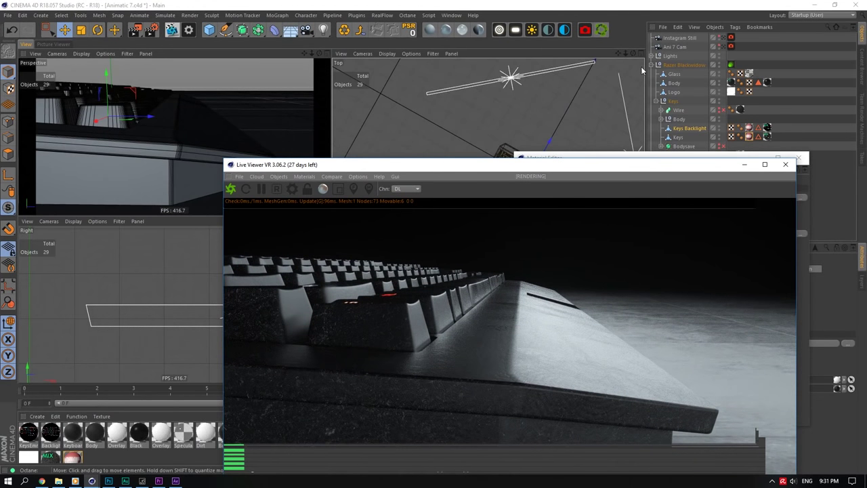
drag(633, 53, 489, 136)
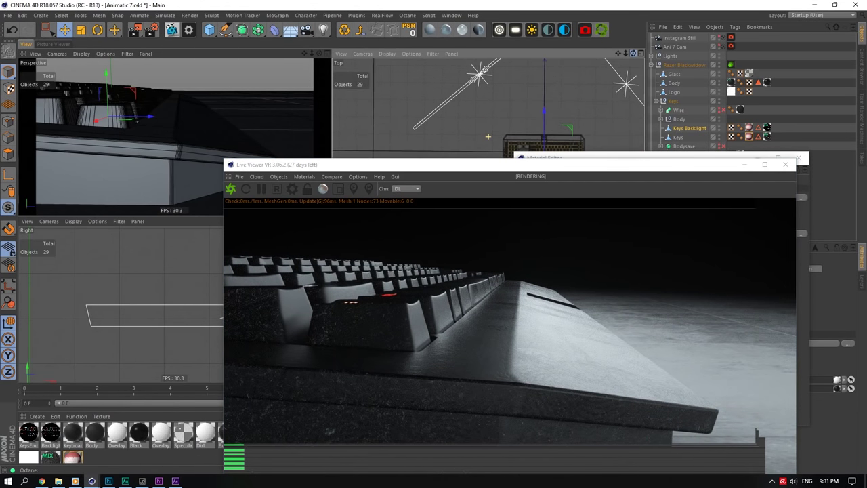
click(325, 53)
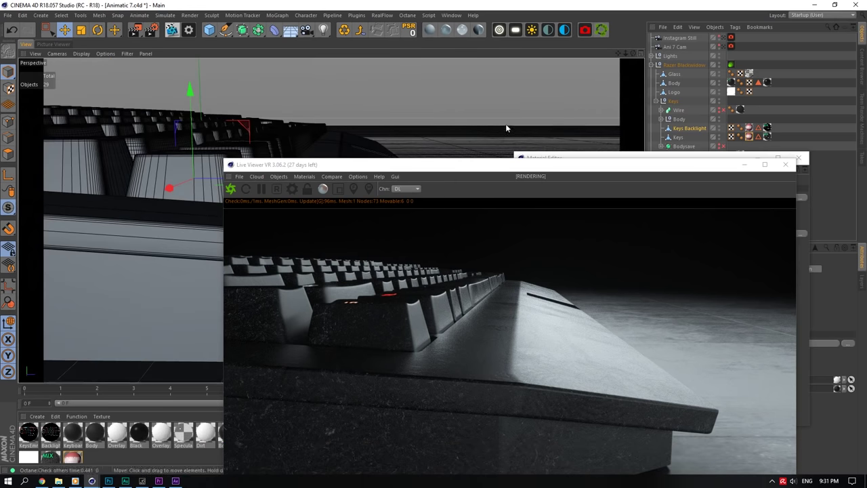
drag(633, 53, 626, 55)
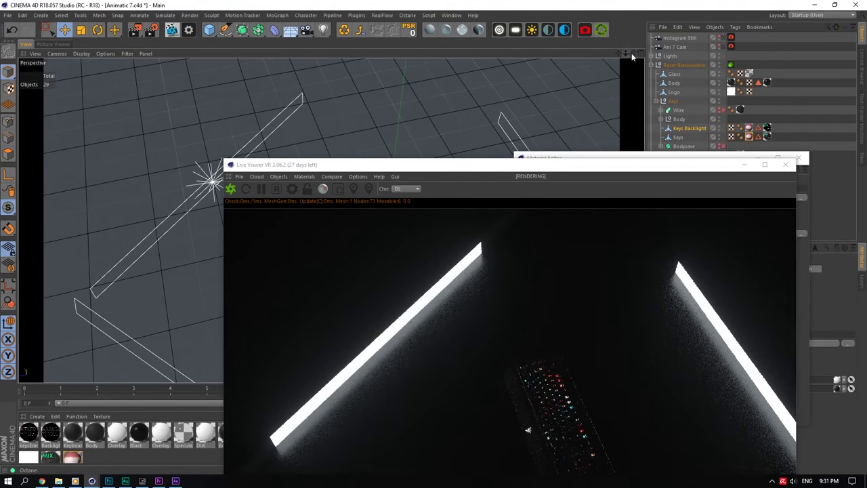
Examine the light's reflection and the floor's surface detail up close in the render
mouse_move(632, 53)
mouse_down()
mouse_move(772, 55)
mouse_move(556, 55)
mouse_move(618, 56)
mouse_up()
drag(445, 167, 329, 95)
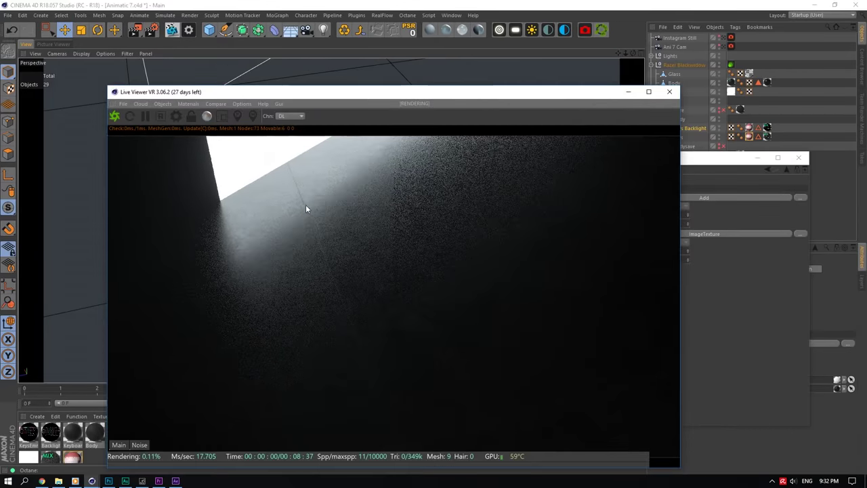
drag(625, 53, 626, 60)
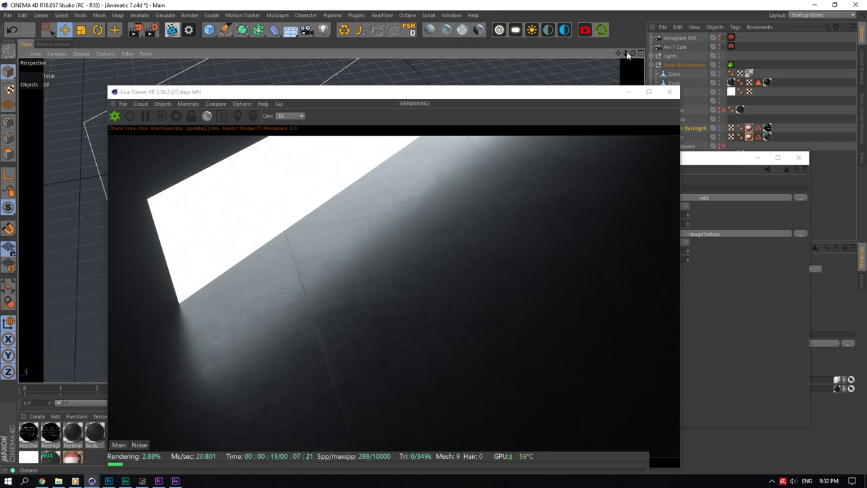
View the keyboard's glowing keys and logo up close and the whole keyboard at an angle in the render
drag(627, 55, 633, 55)
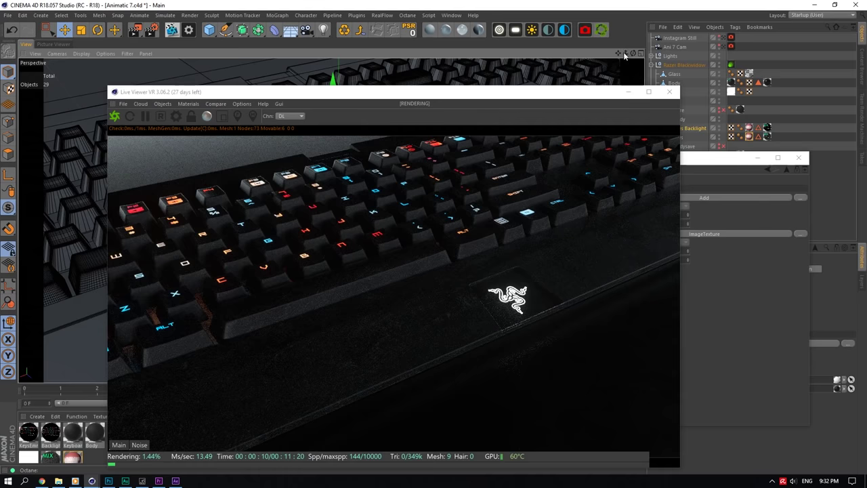
drag(625, 53, 596, 53)
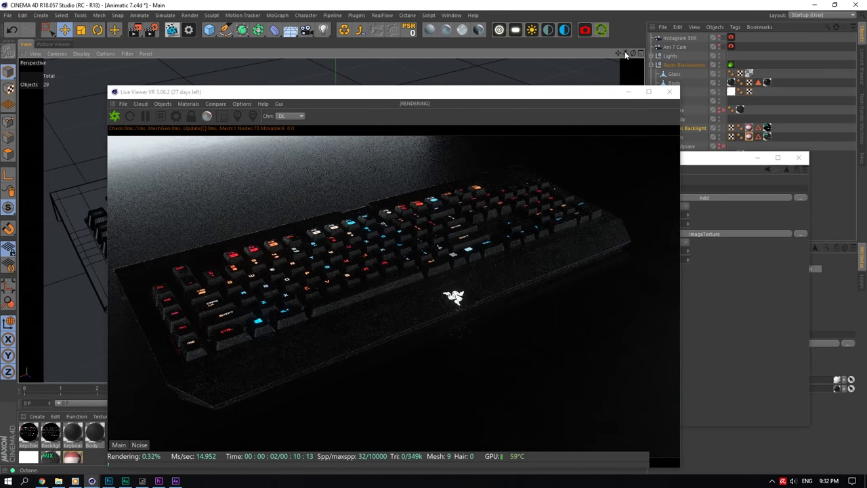
drag(625, 56, 631, 72)
Close the Material Editor and collapse the Keys and Razer Blackwidow groups in the object hierarchy
drag(569, 94, 493, 42)
click(799, 157)
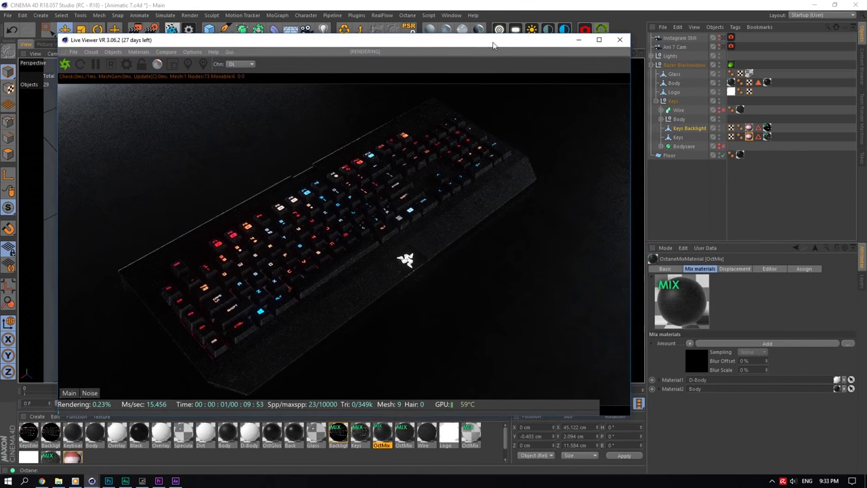
click(655, 100)
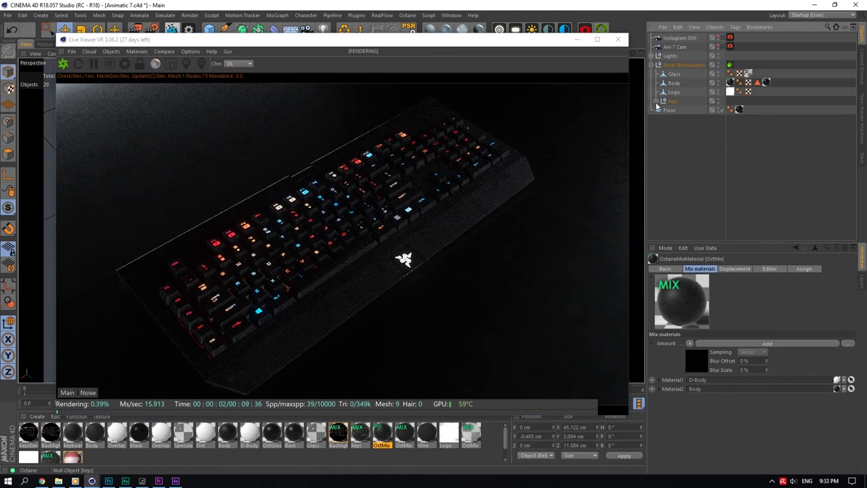
click(651, 64)
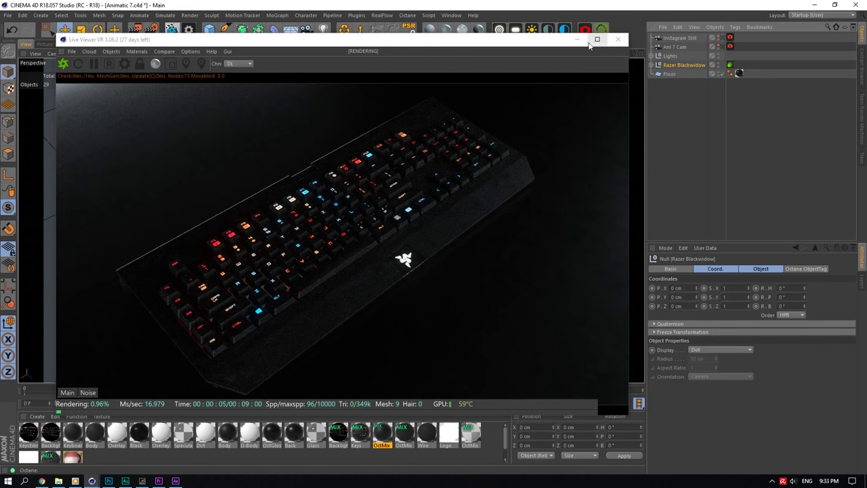
drag(593, 45, 567, 42)
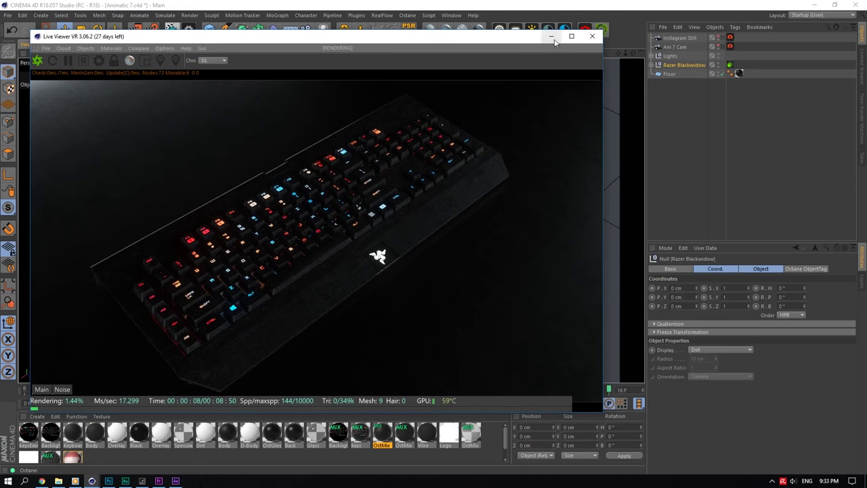
Show the whole light setup around the keyboard and select the area light that is not visible in the render
drag(627, 54, 627, 54)
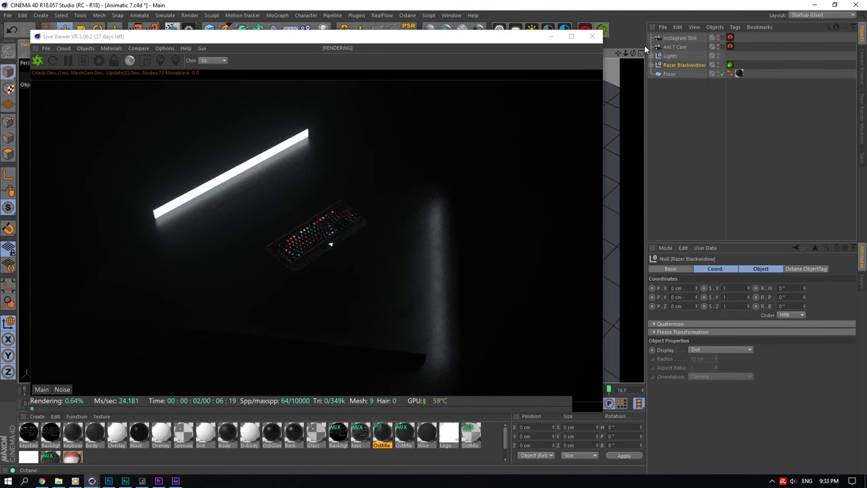
drag(633, 52, 631, 54)
drag(447, 38, 495, 265)
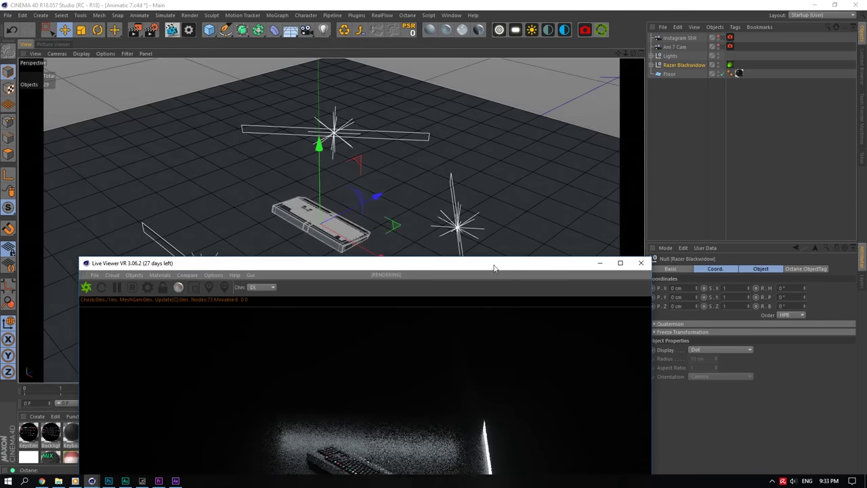
click(335, 134)
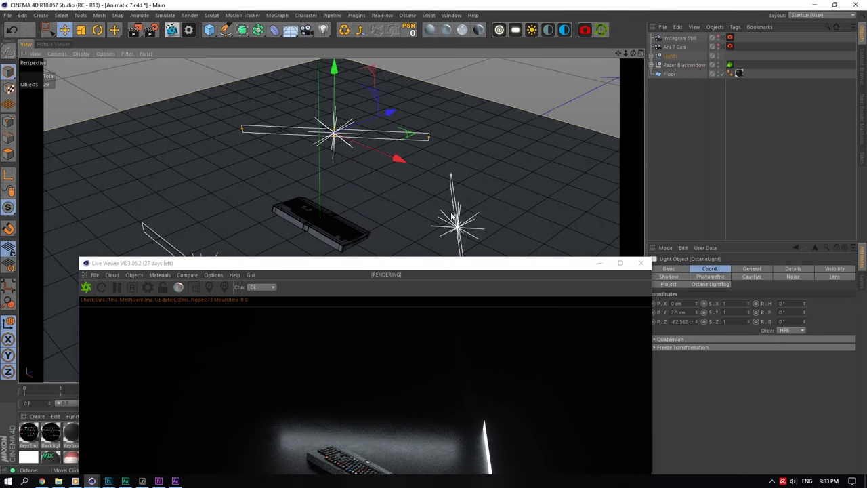
drag(390, 260, 341, 20)
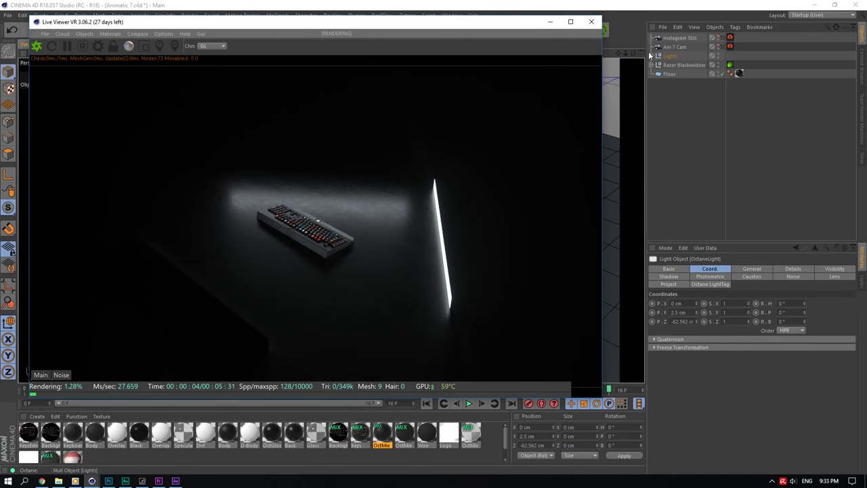
Enable camera visibility in the Octane light tag of the OctaneLight inside the last Fill Light group
click(651, 56)
click(655, 82)
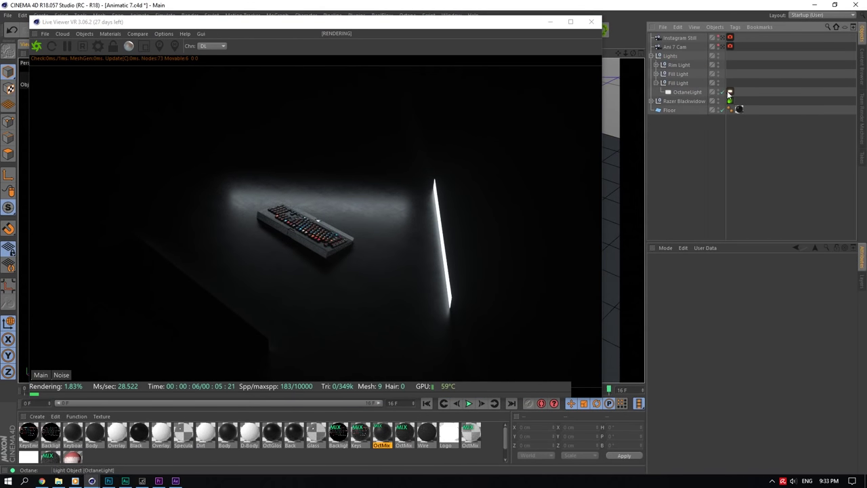
click(729, 92)
click(736, 268)
click(700, 319)
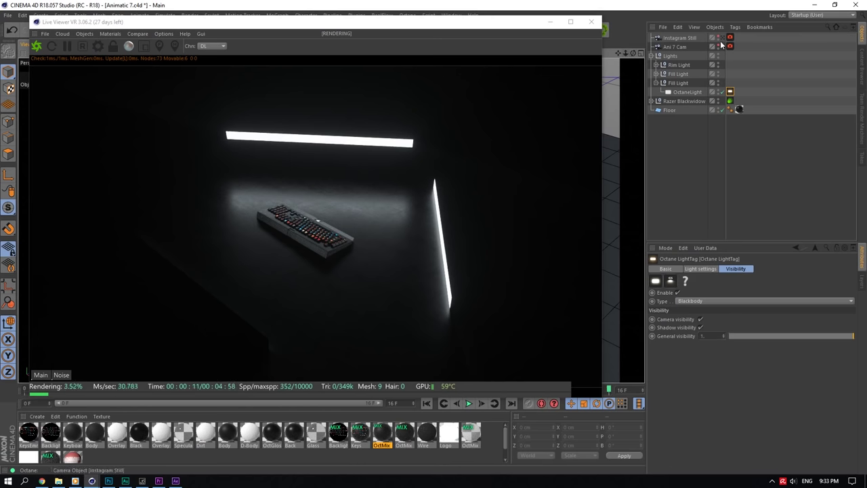
Turn on the Wire object in the Keys group to view the cable in the render, and turn it off again
mouse_move(633, 53)
mouse_down()
mouse_move(643, 56)
mouse_move(598, 66)
mouse_move(636, 52)
mouse_up()
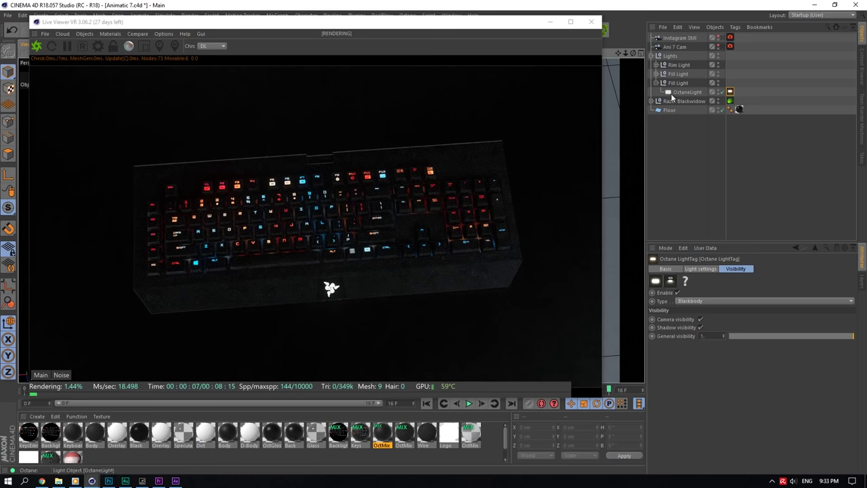
click(651, 100)
click(655, 136)
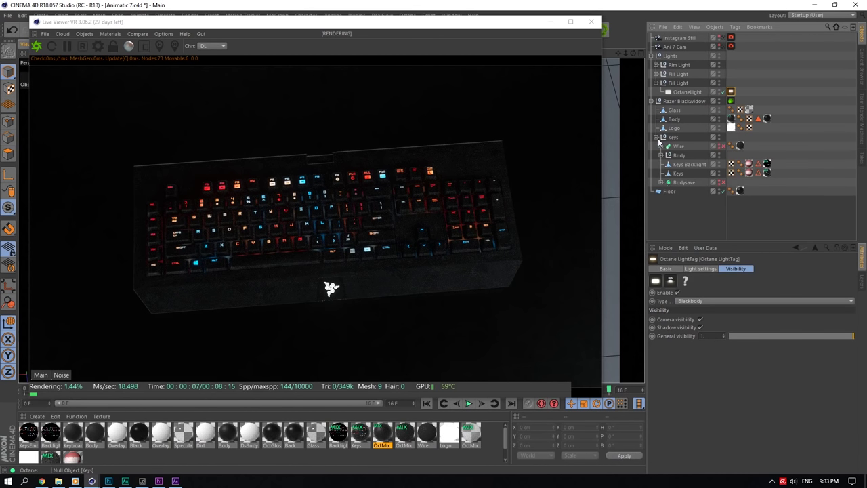
click(722, 146)
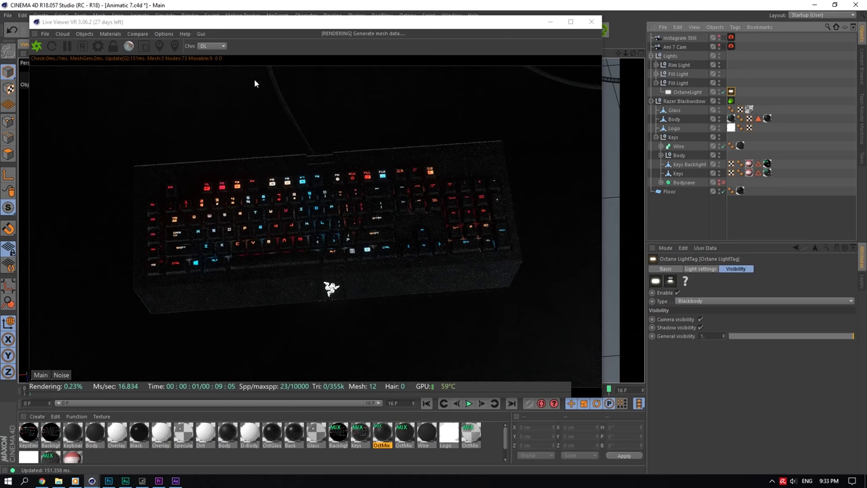
click(721, 146)
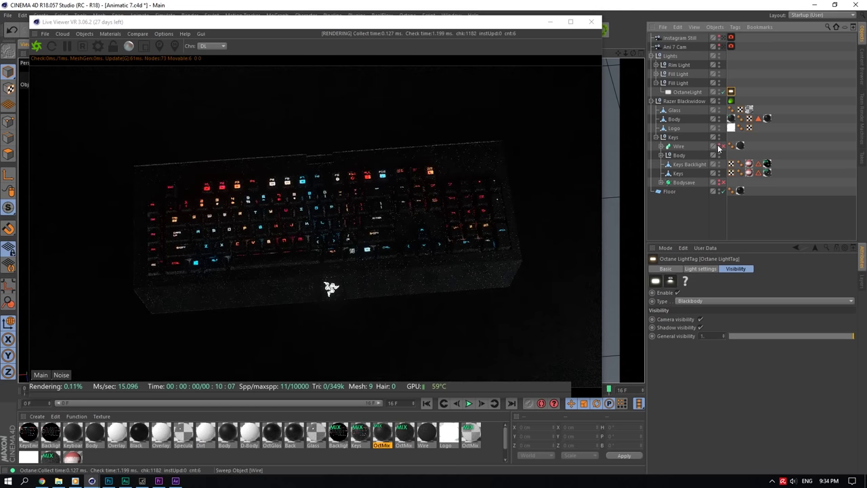
Collapse the Keys and Razer Blackwidow groups in the object hierarchy and look through the Ani 7 Cam in the render
click(655, 137)
click(651, 101)
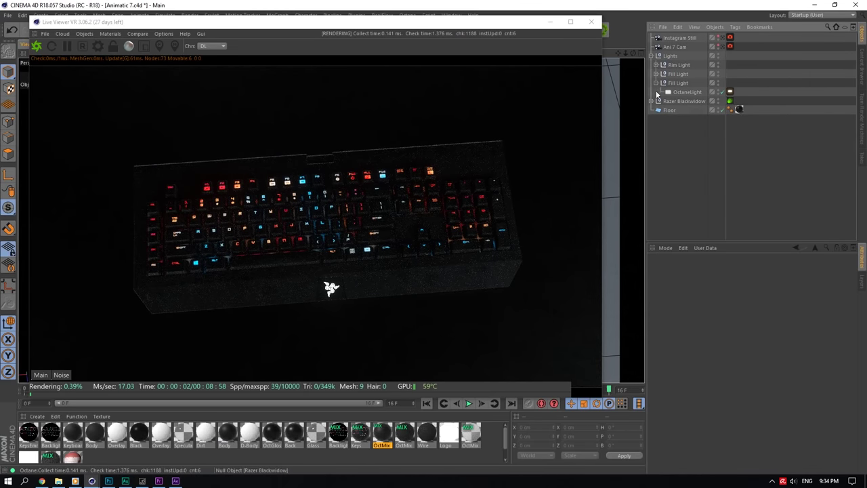
click(722, 47)
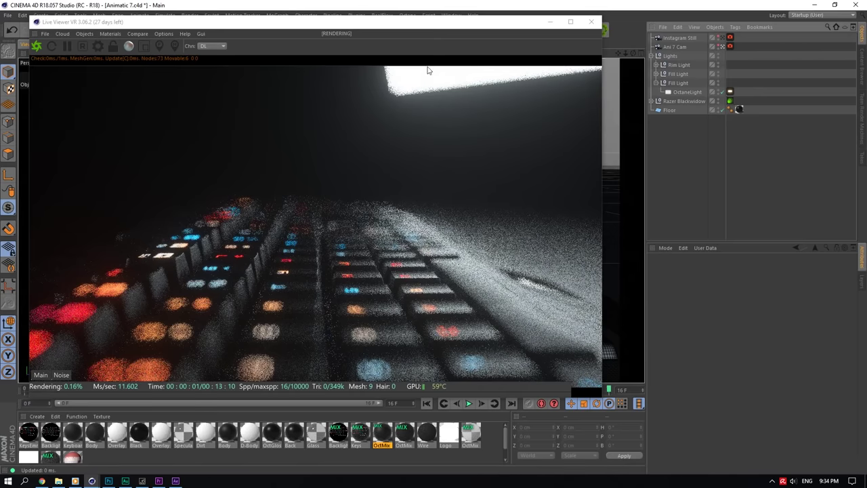
Disable camera visibility in the Octane light tag of the last Fill Light's OctaneLight and collapse the Lights group
click(730, 92)
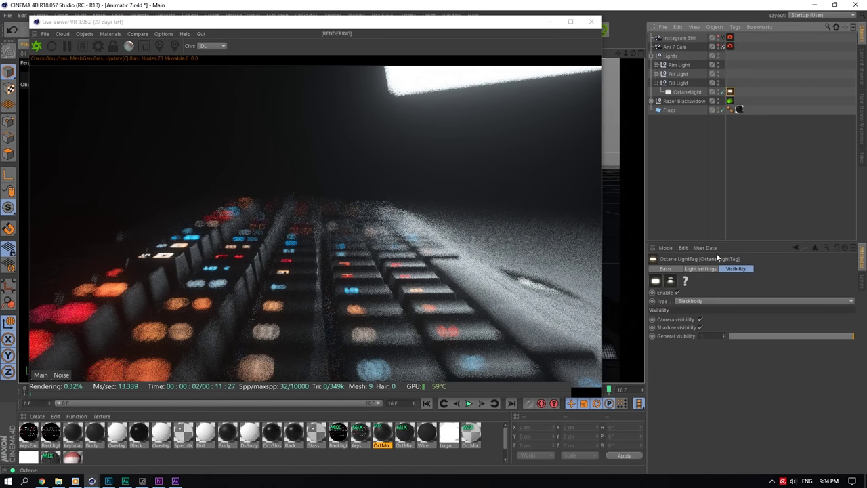
click(699, 319)
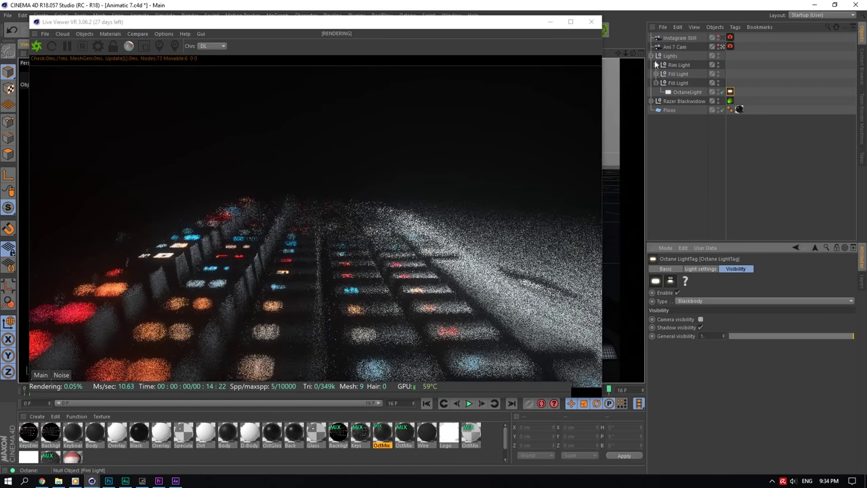
click(652, 57)
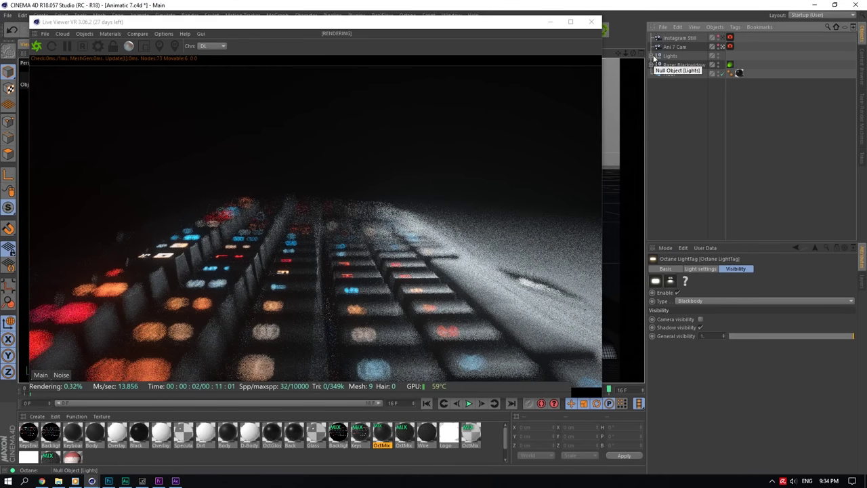
click(124, 480)
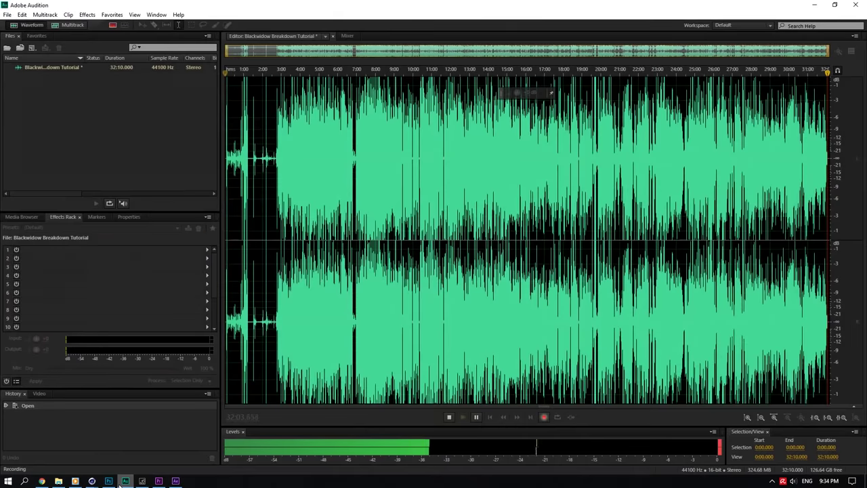
click(125, 481)
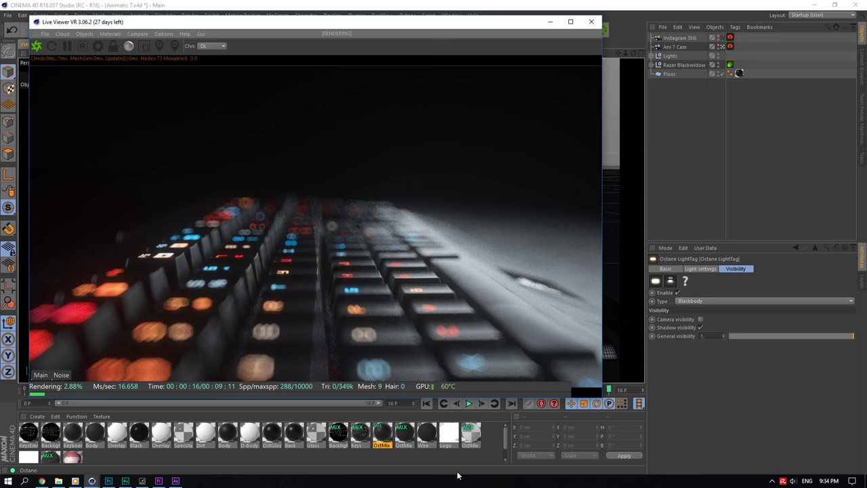
Close the Live Viewer, leave the Ani 7 Cam view and select that camera with the whole keyboard and lights in view
click(590, 22)
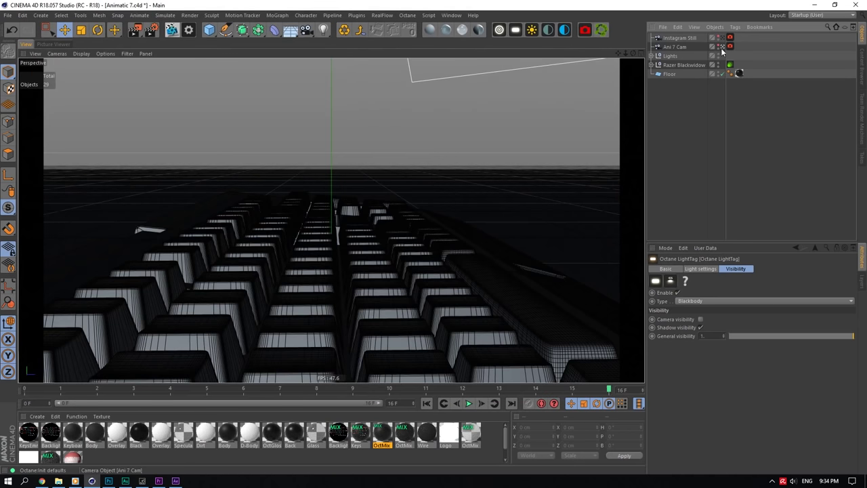
click(720, 47)
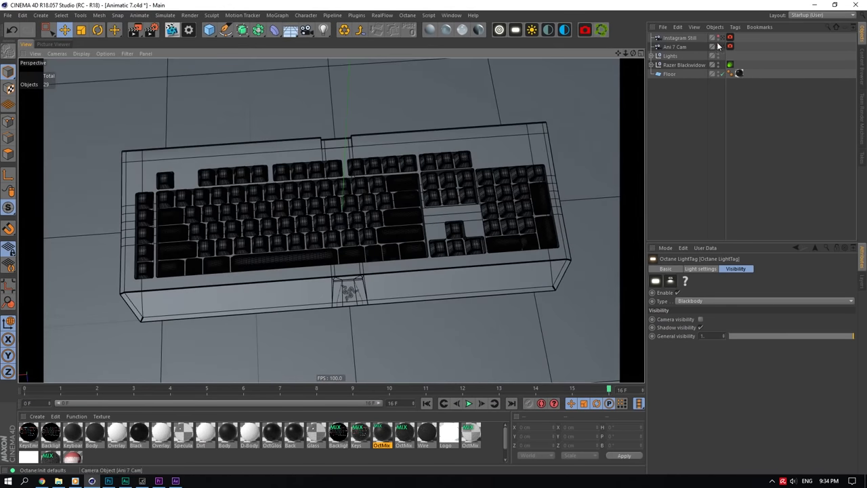
drag(624, 53, 589, 45)
click(674, 47)
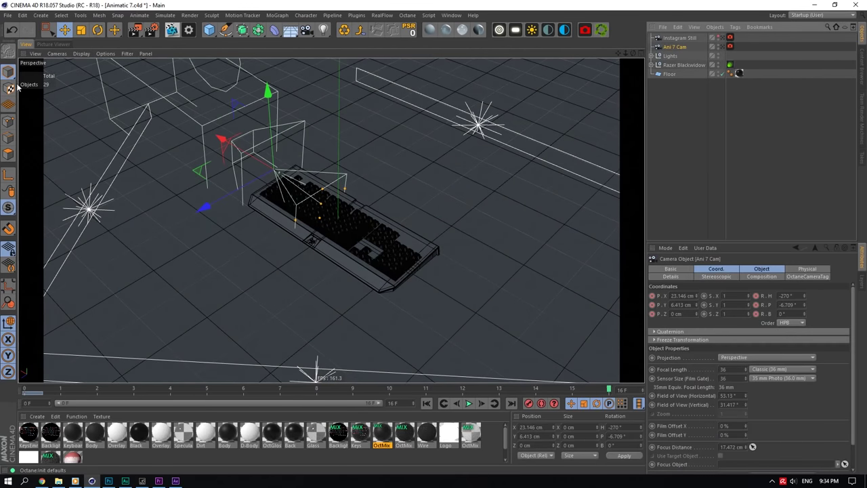
drag(618, 54, 612, 106)
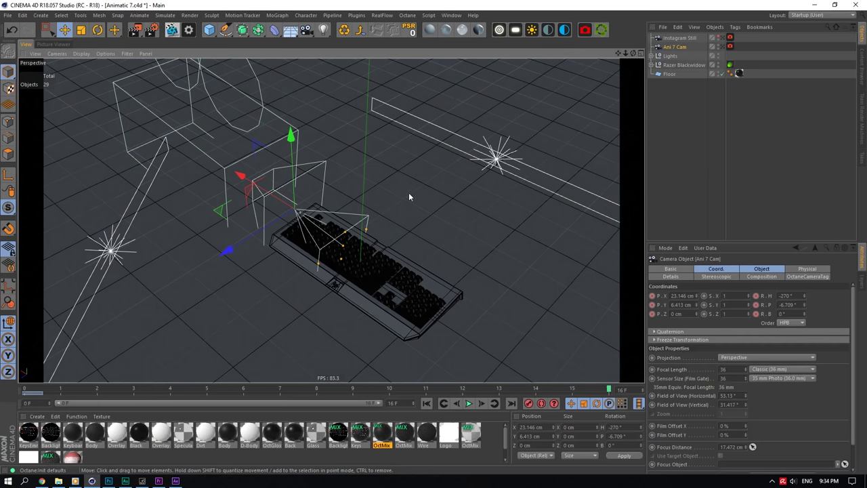
Scrub the animation between frames 0 and 16 to examine how the Ani 7 Cam moves over the keyboard
click(25, 390)
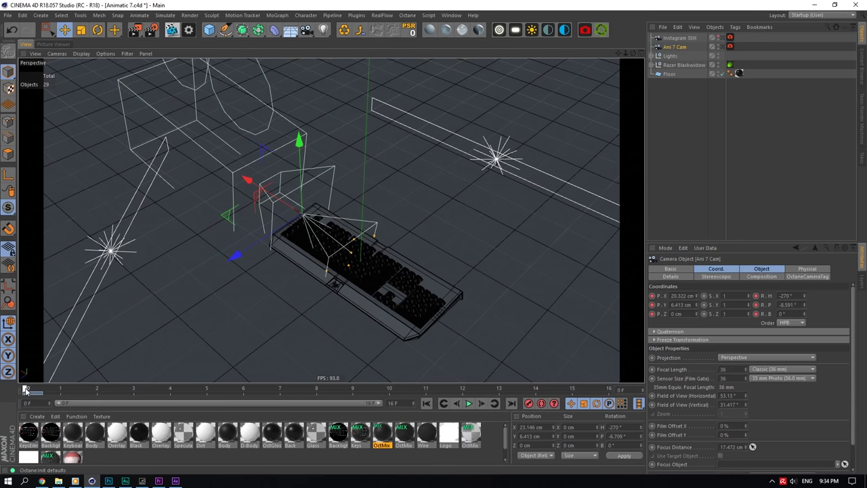
drag(39, 393, 634, 289)
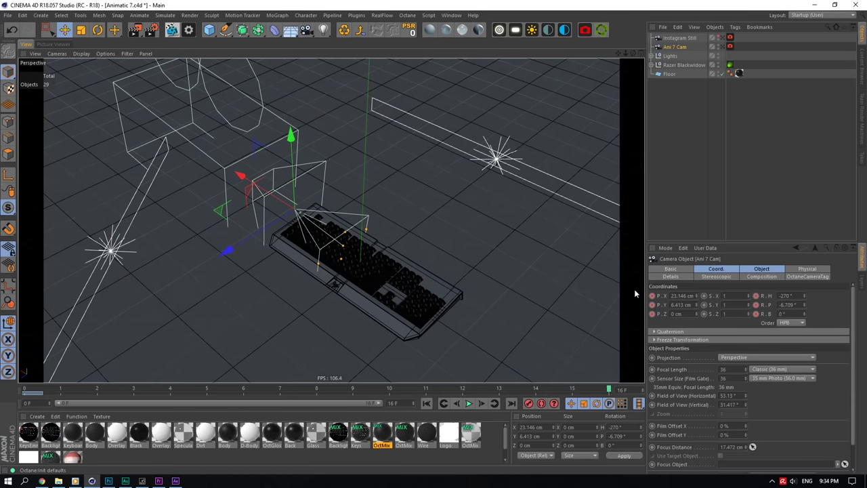
click(30, 391)
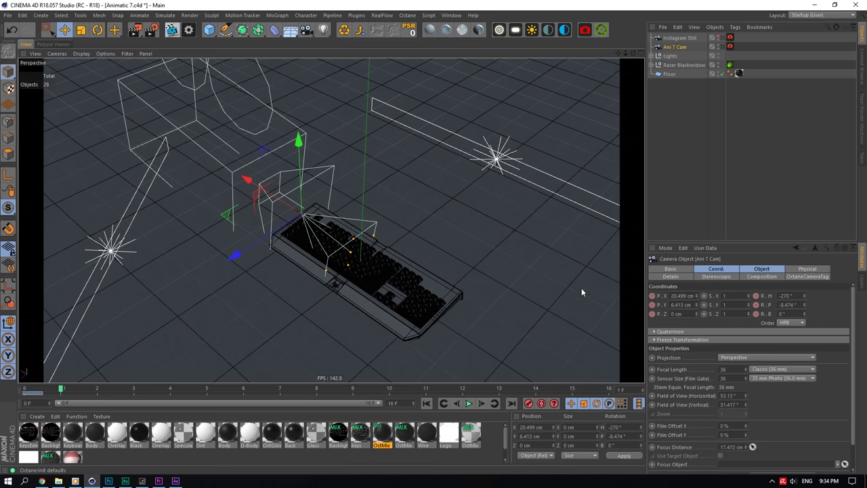
drag(32, 392, 724, 315)
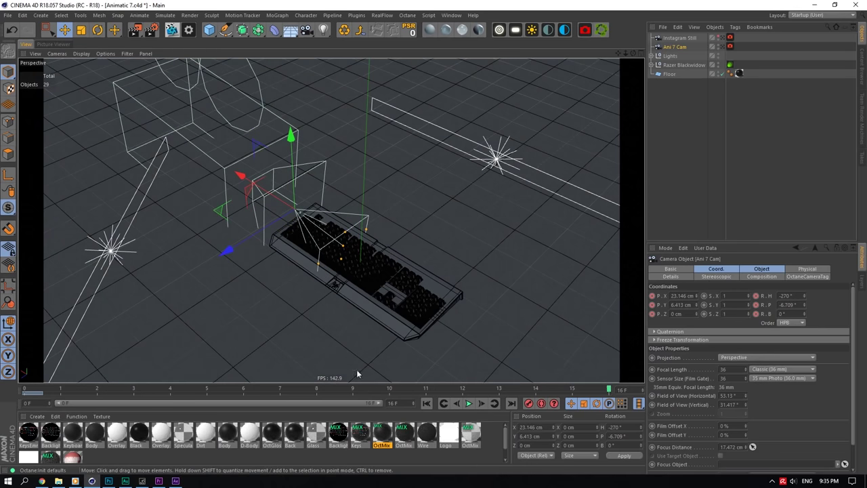
Switch to After Effects and open Razer BlackWidow Chroma Composition.aep from the project folder, discarding changes to Texture Animations.aep, in a maximized window
click(180, 479)
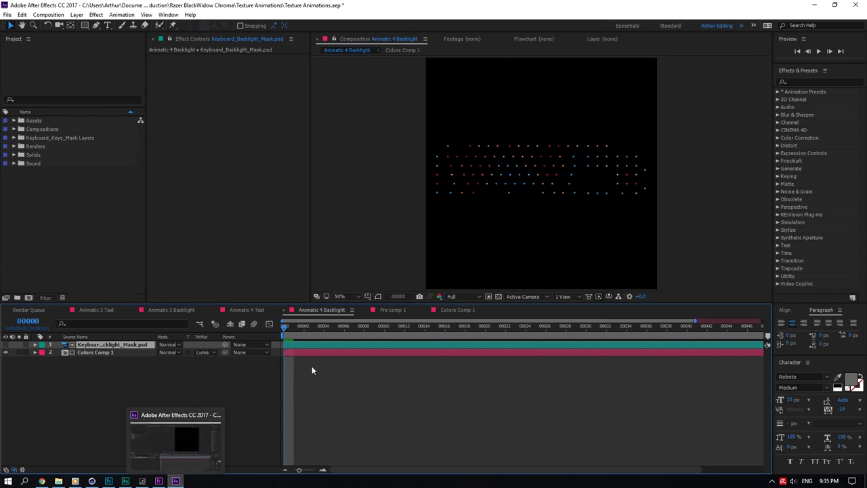
click(270, 355)
click(8, 14)
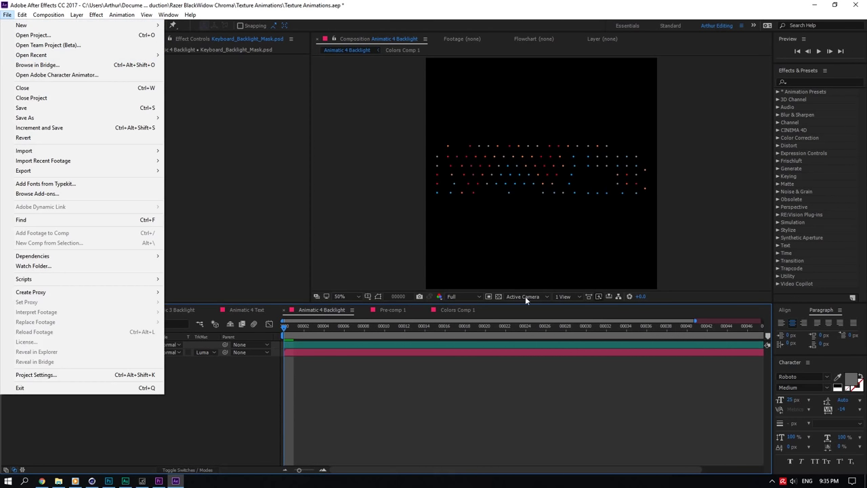
click(59, 480)
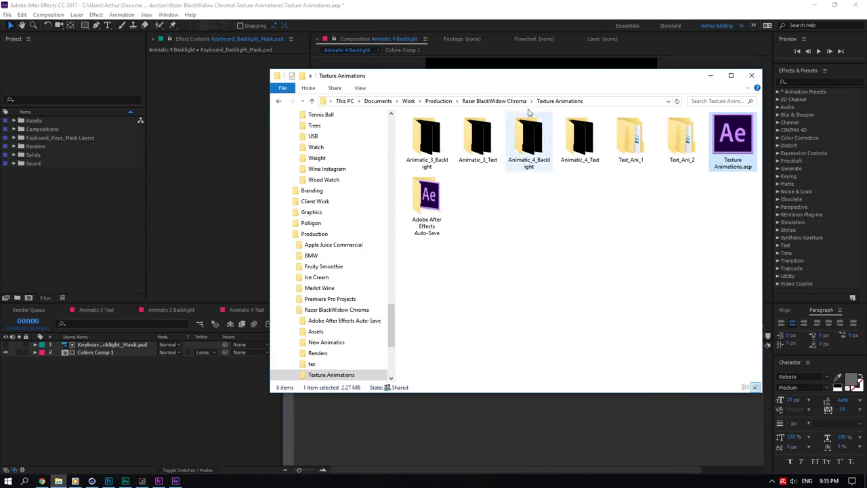
click(494, 101)
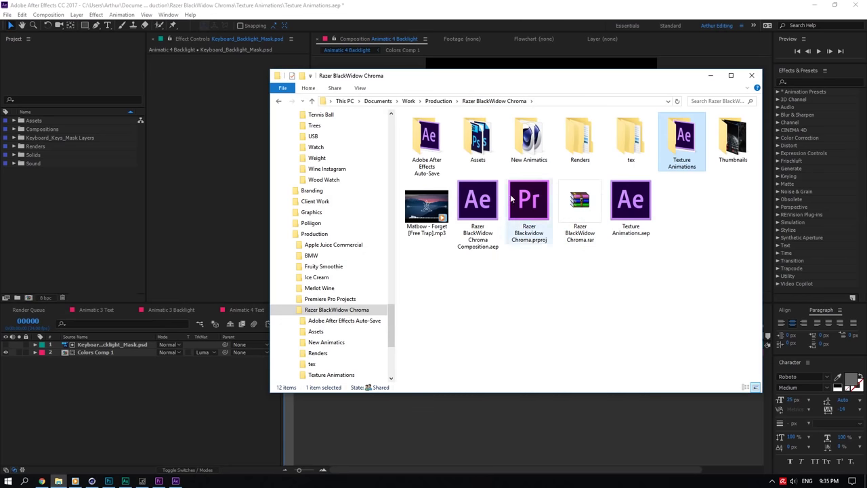
double_click(482, 202)
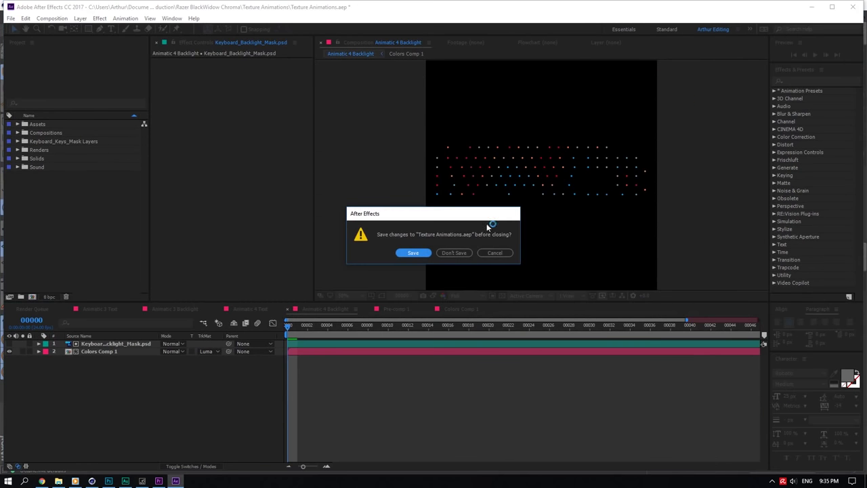
click(445, 253)
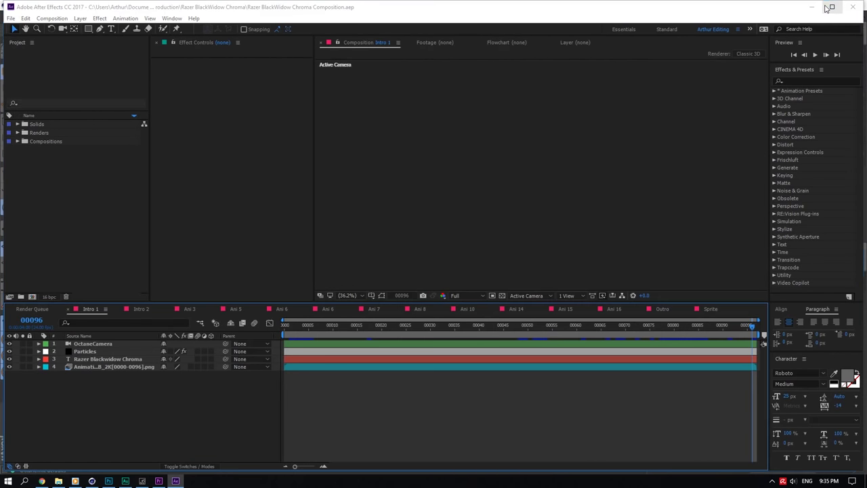
click(516, 253)
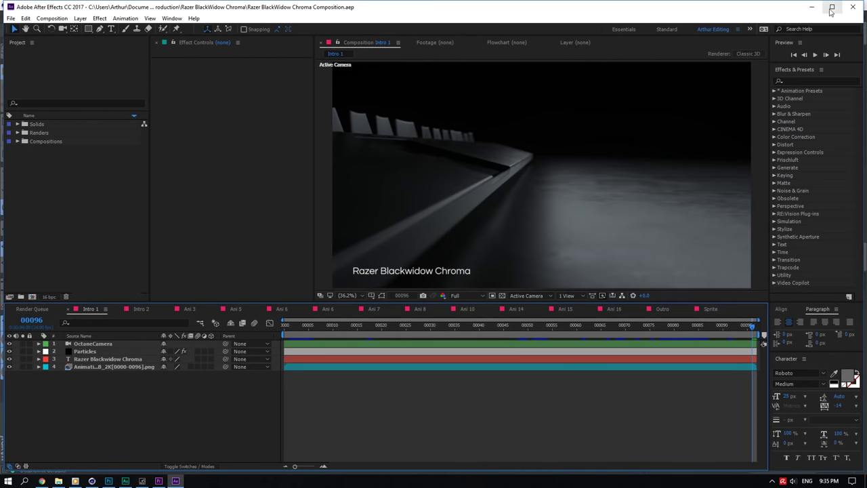
click(834, 7)
Look through the Ani 7, Ani 8, Ani 10 and Ani 14 compositions to compare their camera shots
click(326, 311)
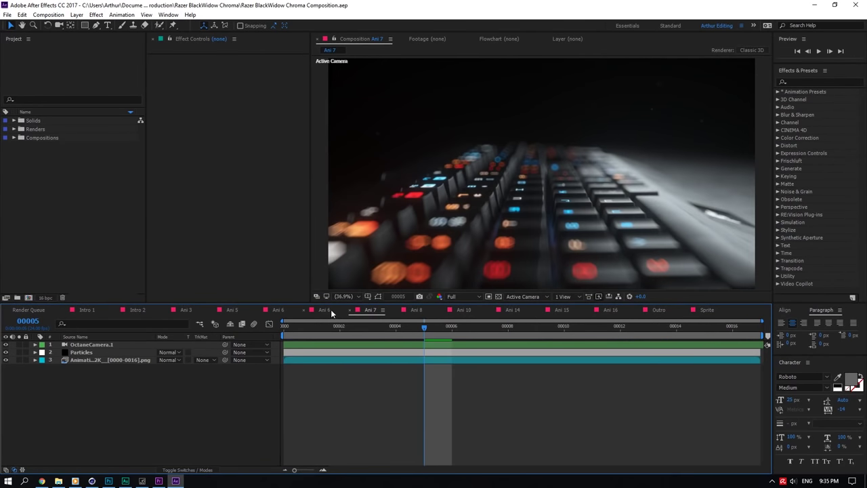
click(413, 310)
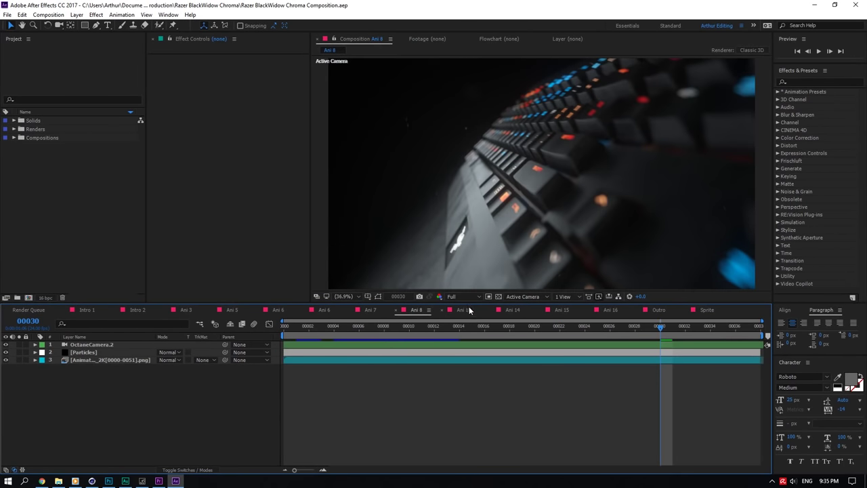
click(468, 310)
click(514, 310)
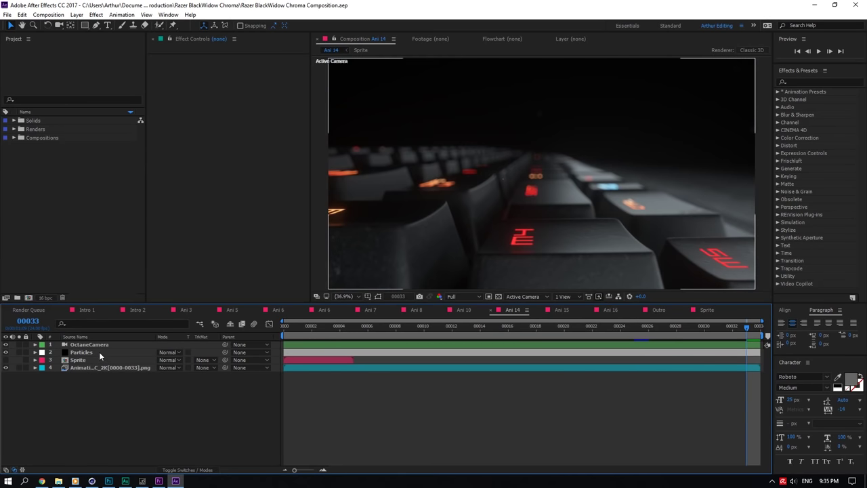
Open Animatic 14.c4d from the New Animatics folder in Cinema 4D
click(58, 480)
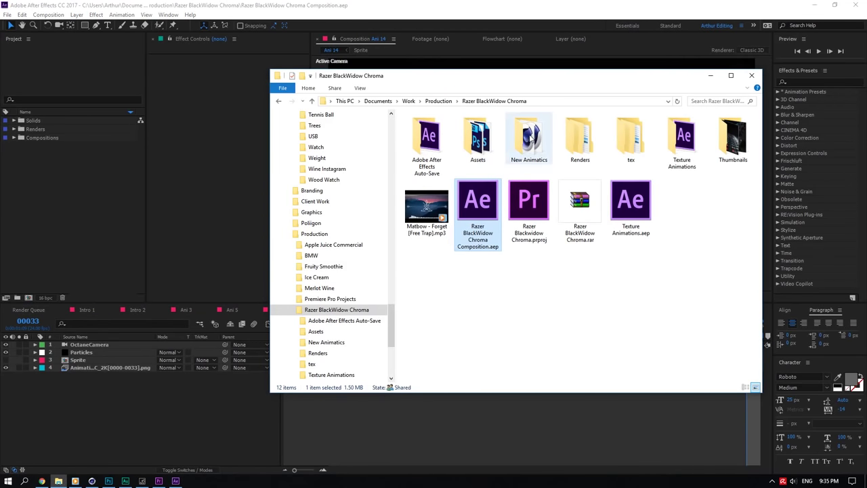
double_click(529, 139)
click(465, 215)
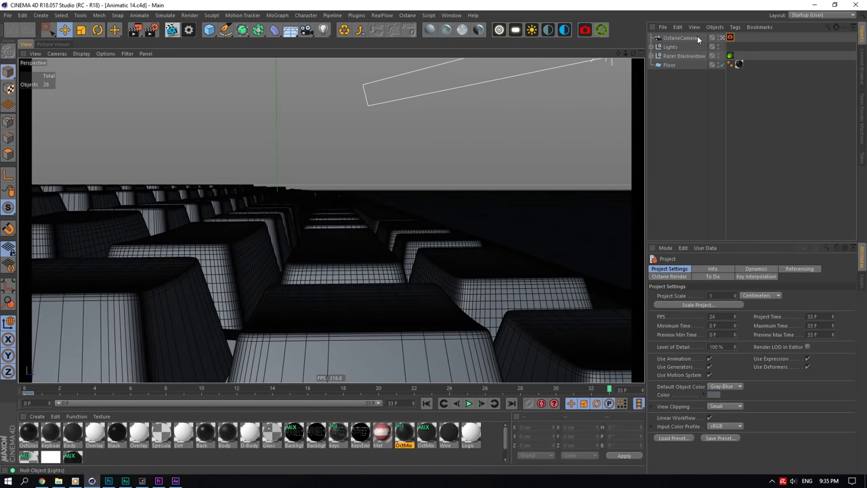
Select the OctaneCamera and scrub from frame 0 to 33 to examine its animated position and focal length
click(684, 38)
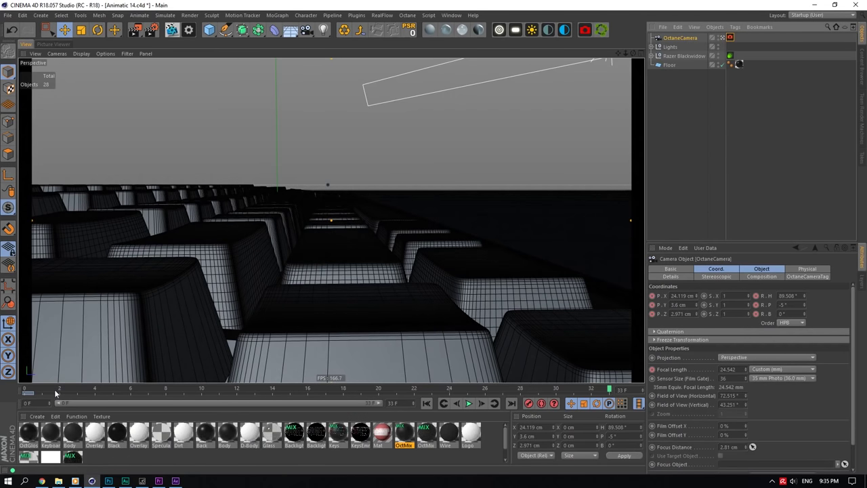
click(24, 390)
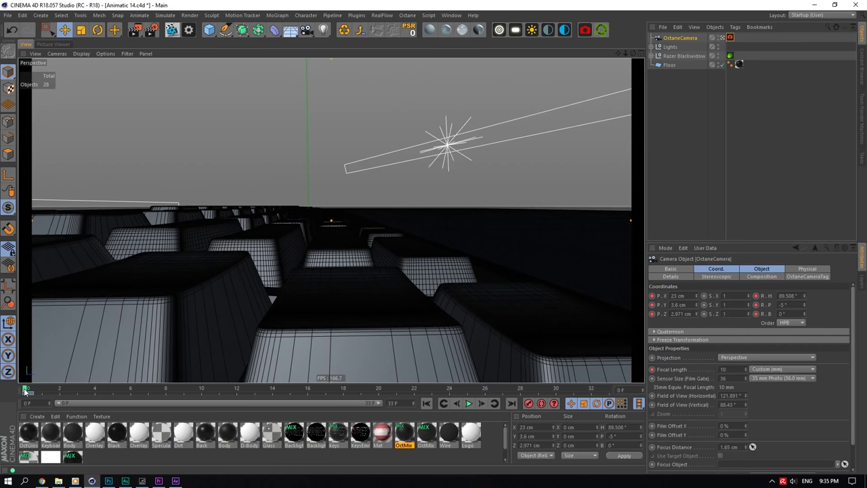
click(677, 367)
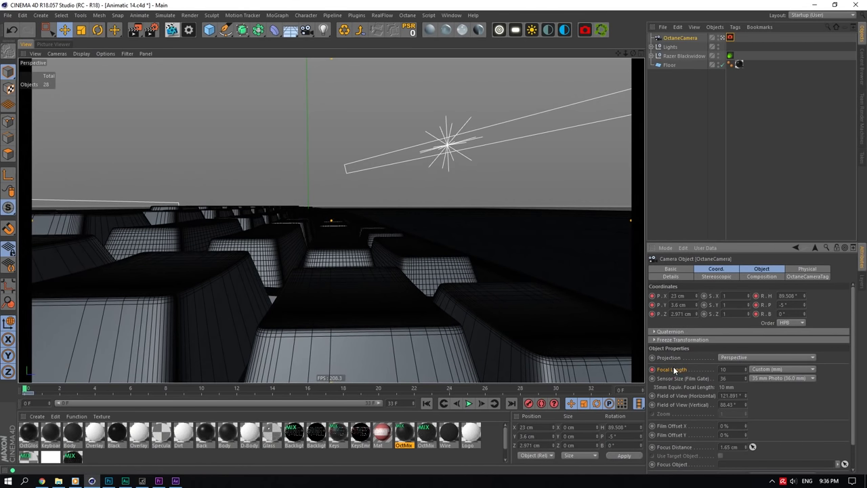
click(24, 391)
drag(25, 388, 757, 62)
Leave the OctaneCamera view and scrub the timeline to examine the camera's movement beside the keyboard from outside
click(721, 38)
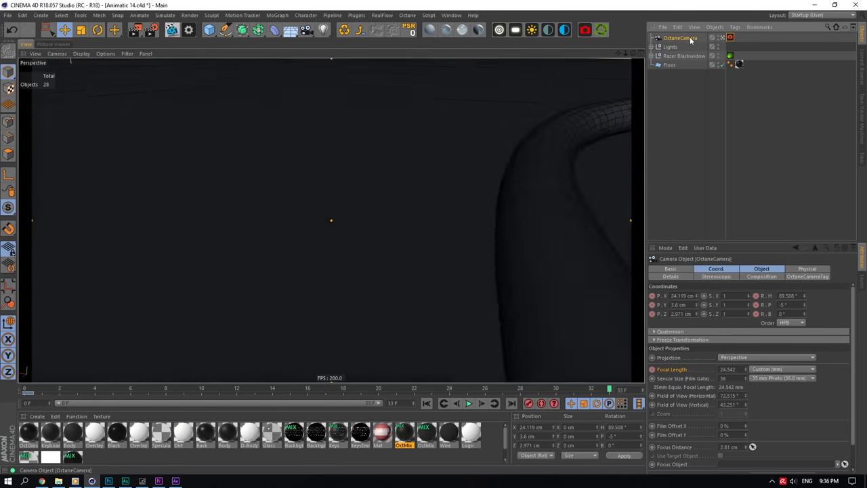
drag(625, 53, 596, 54)
scroll(173, 245, up, 6)
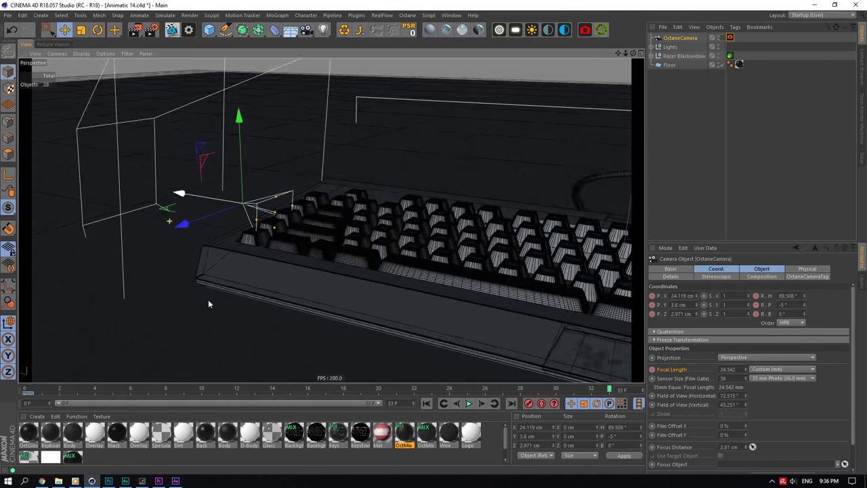
drag(27, 390, 364, 354)
drag(262, 354, 31, 319)
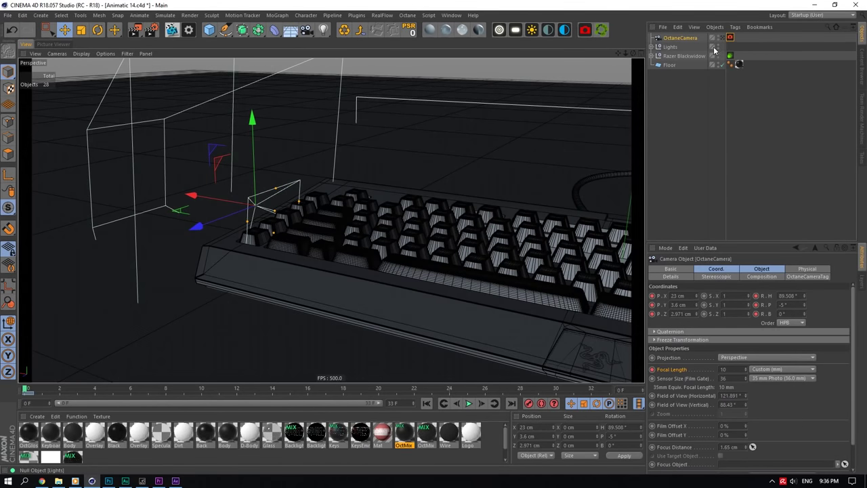
Return to the OctaneCamera view and raise the camera's focal length to 26.1 at frame 0
click(727, 40)
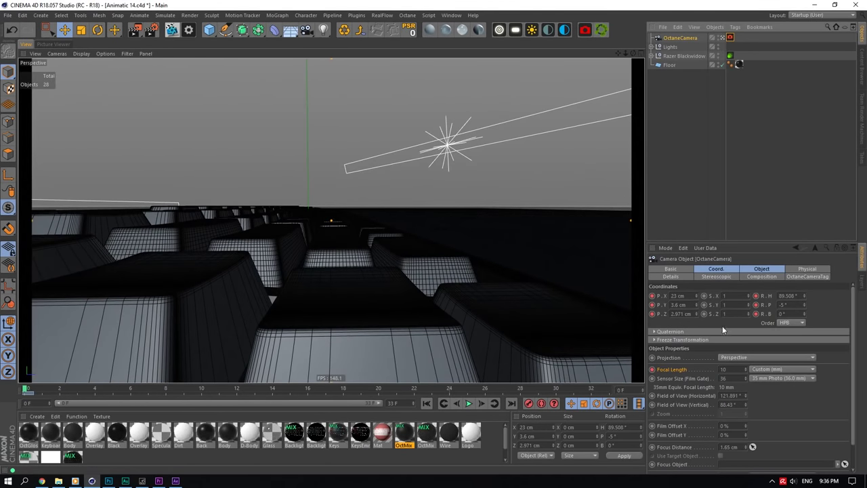
drag(745, 369, 745, 344)
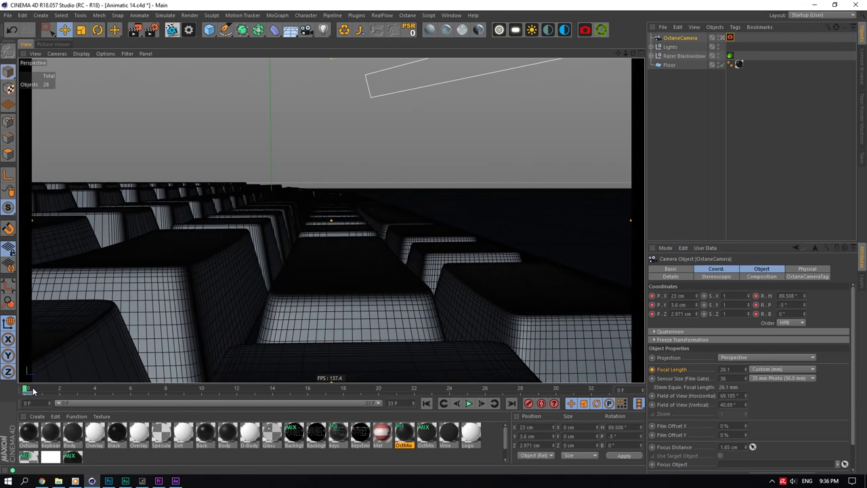
Scrub the timeline from frame 0 to 33 to examine the focal length animation through the OctaneCamera
drag(27, 392, 516, 342)
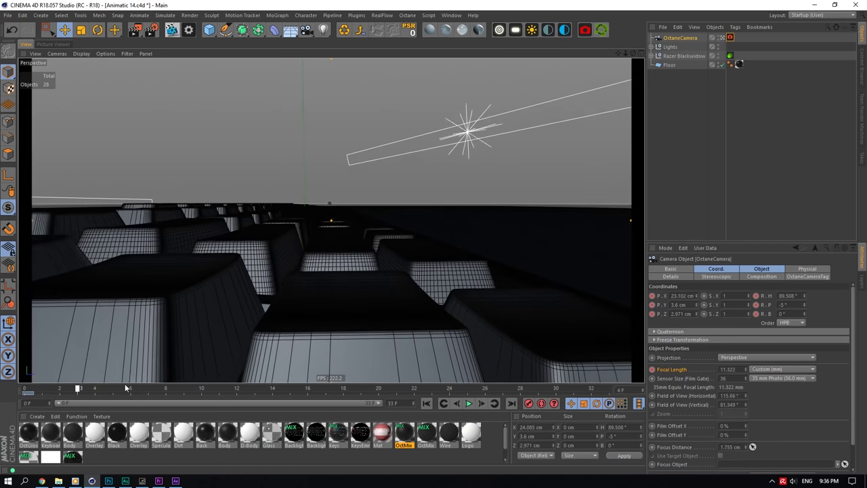
click(450, 15)
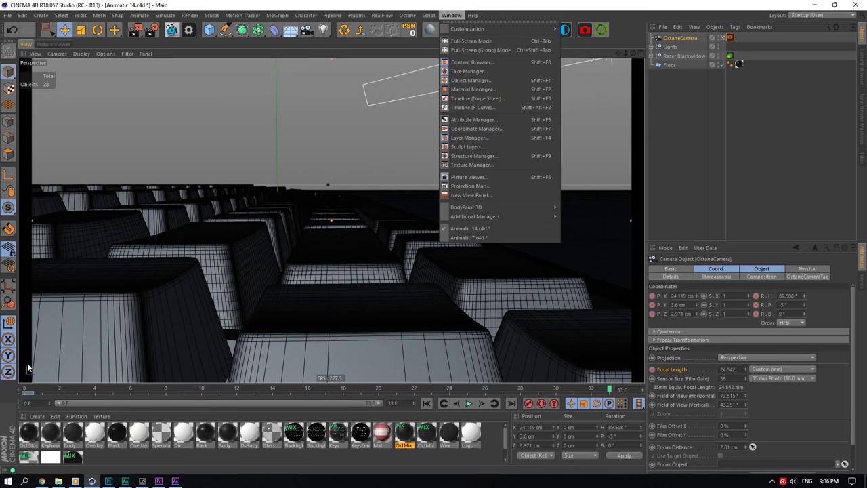
click(32, 391)
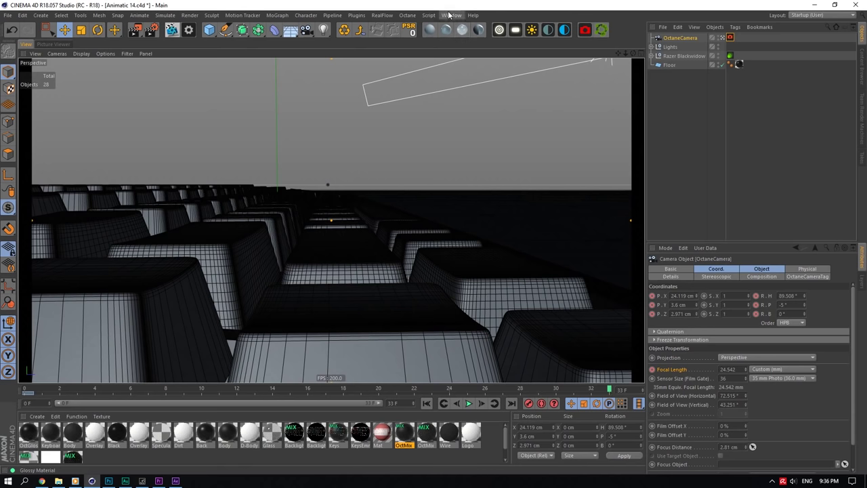
Close Animatic 14.c4d without saving the changes
click(6, 18)
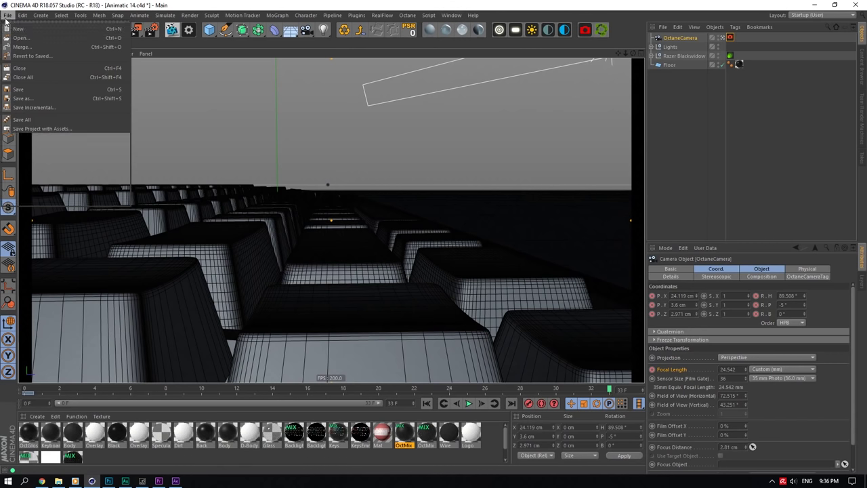
click(33, 73)
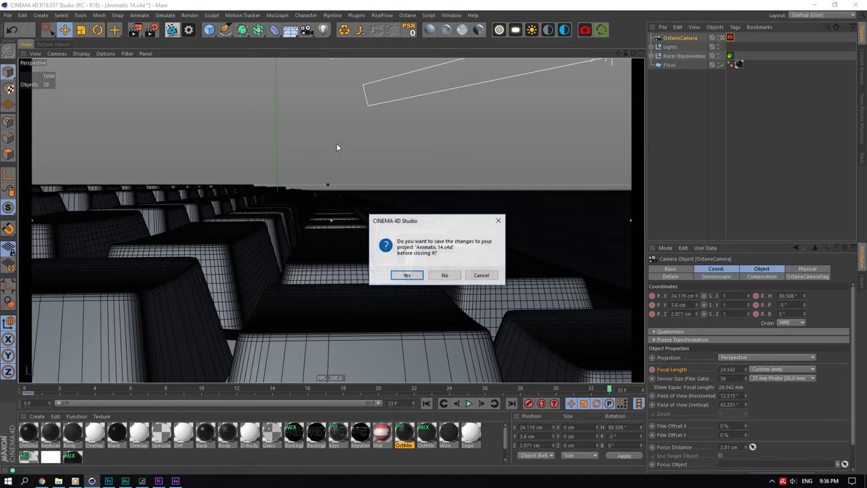
click(447, 275)
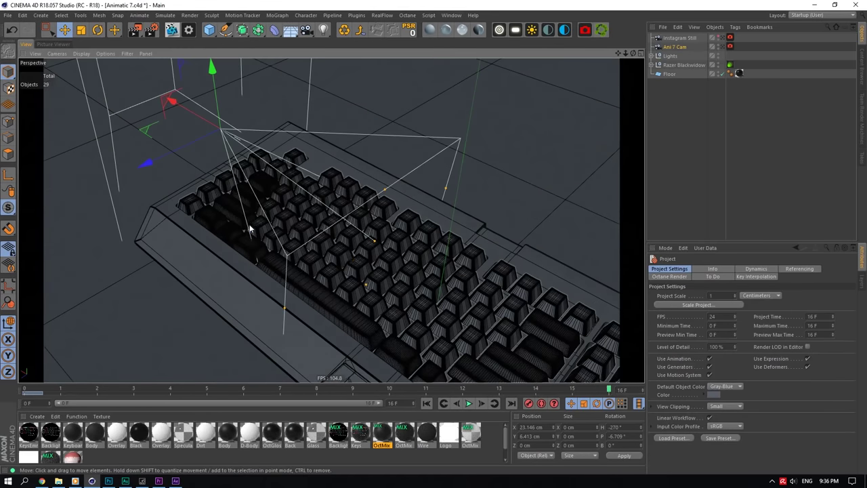
Look through Ani 7 Cam, render it in the Octane Live Viewer placed above the timeline, and select the camera's Octane tag
click(720, 47)
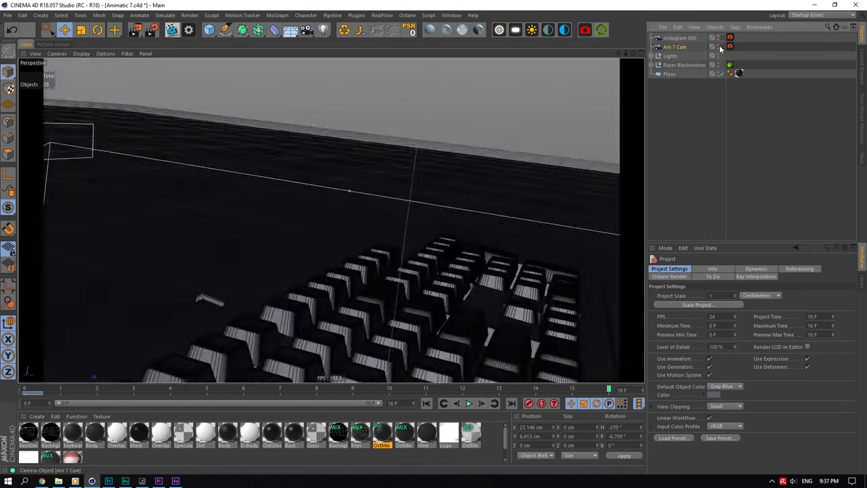
click(172, 30)
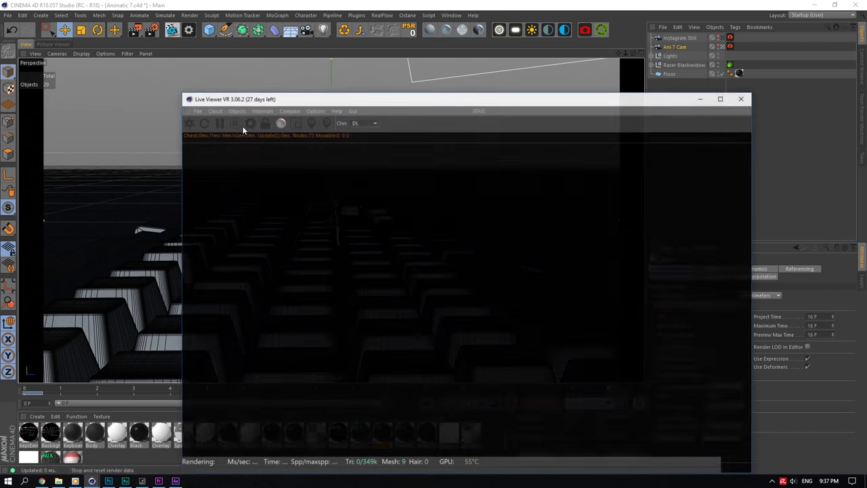
click(62, 81)
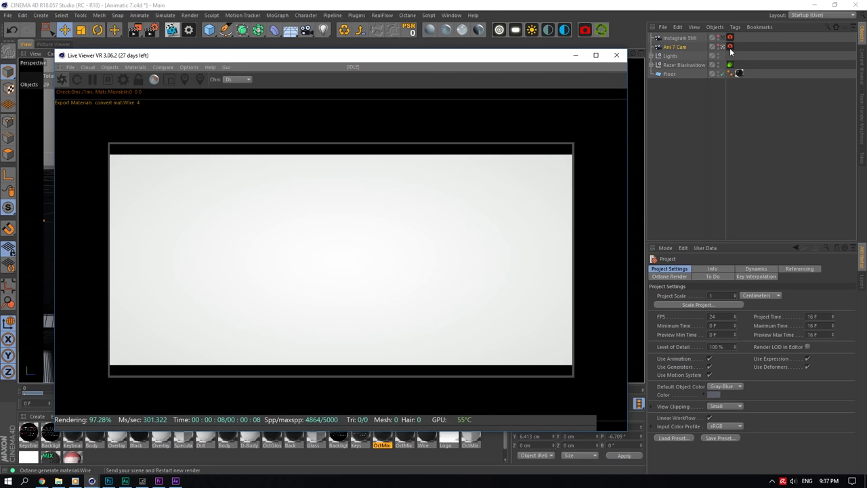
click(729, 46)
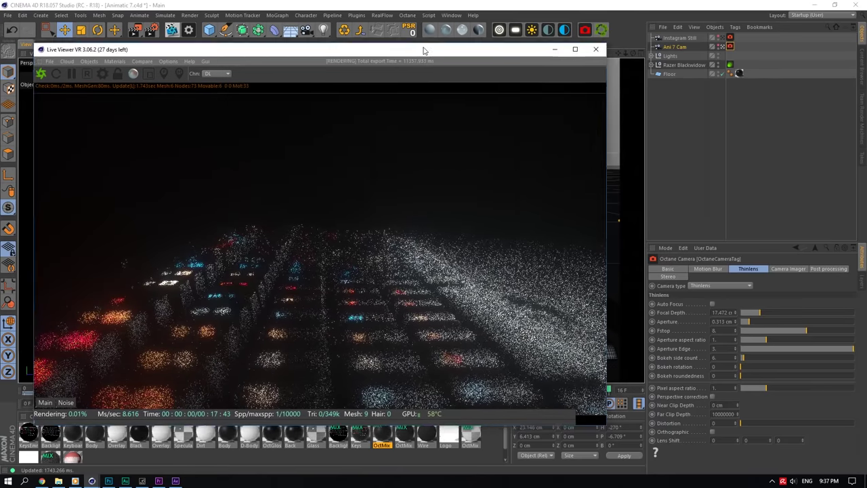
drag(445, 56, 398, 19)
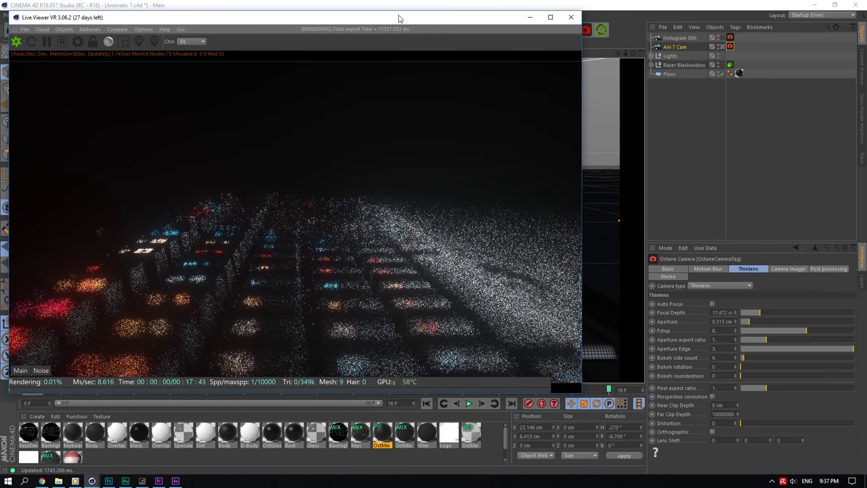
drag(321, 392, 330, 381)
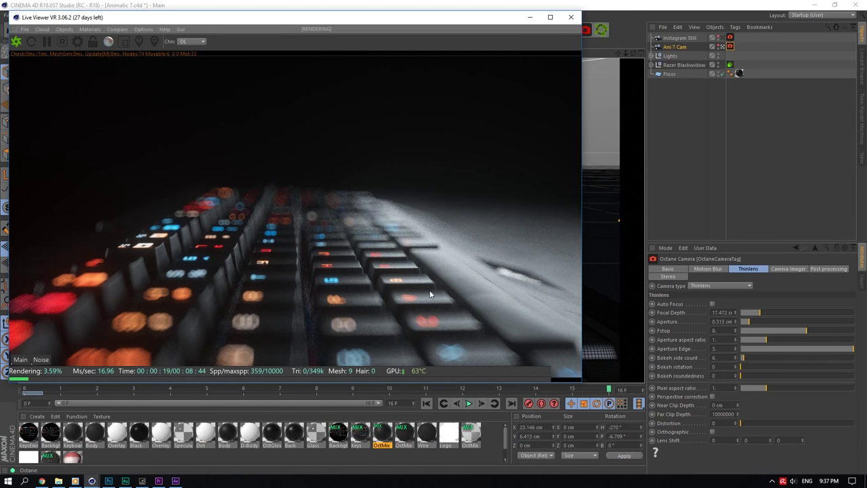
Review the Motion Blur, Camera Imager and Thinlens settings of Ani 7 Cam's Octane camera tag
click(718, 270)
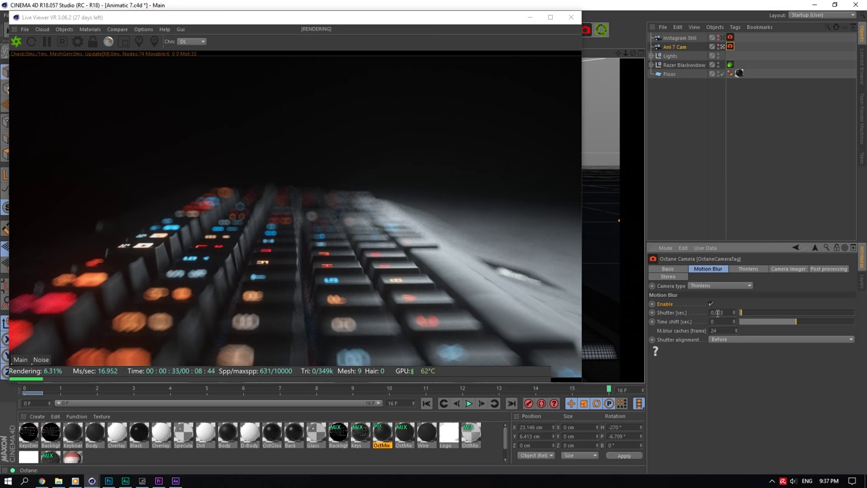
click(760, 267)
click(793, 269)
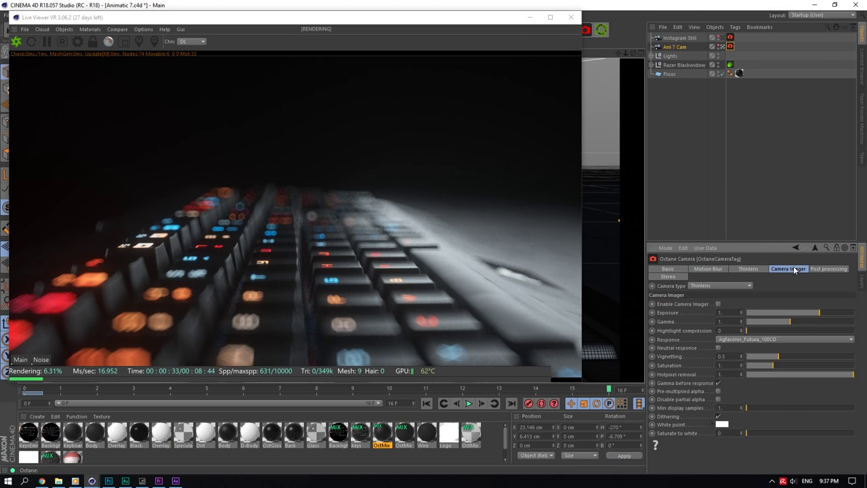
click(759, 269)
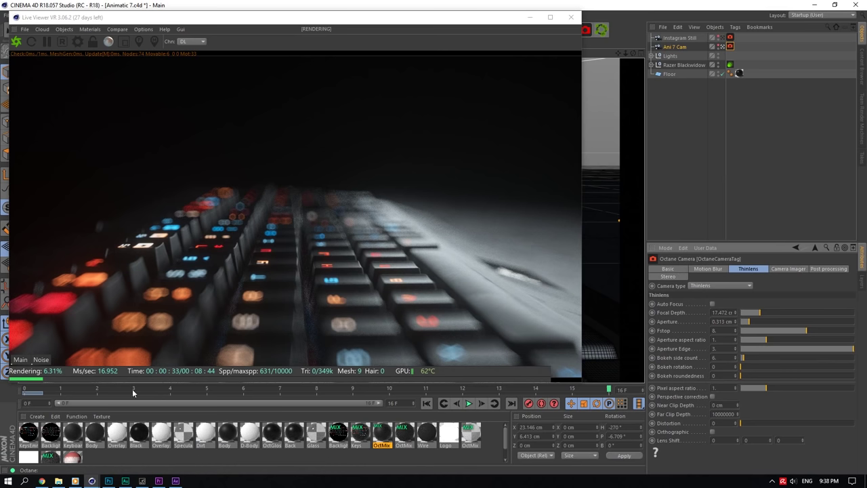
Go to frame 8 and compare the live render with the camera's post processing disabled and enabled again
click(327, 388)
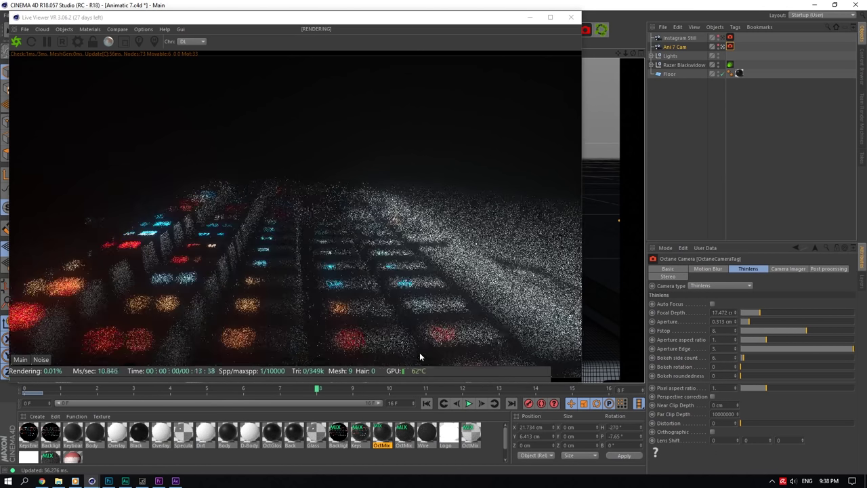
click(816, 269)
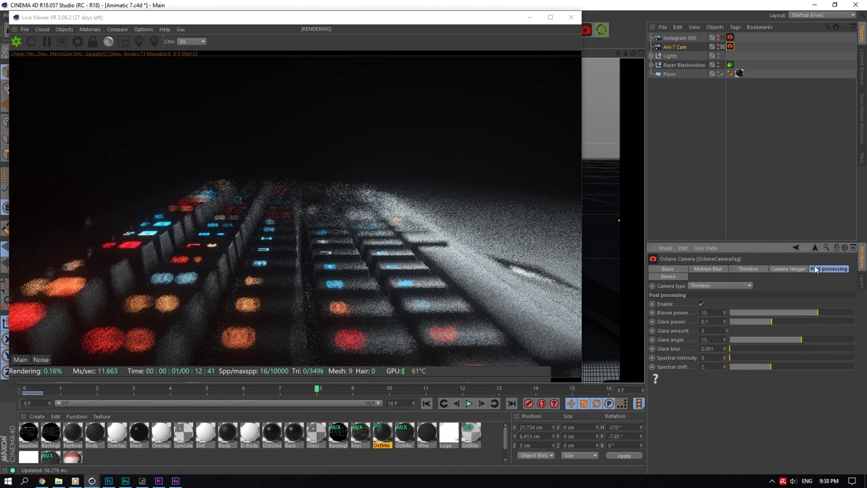
click(702, 304)
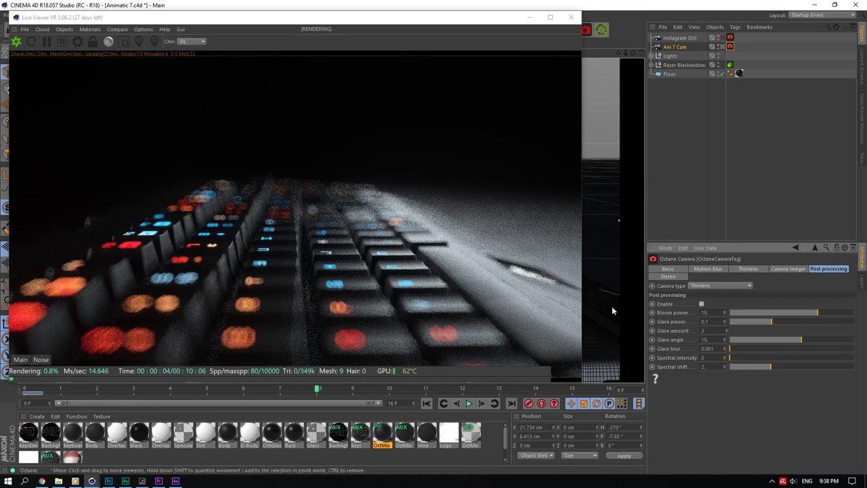
click(701, 304)
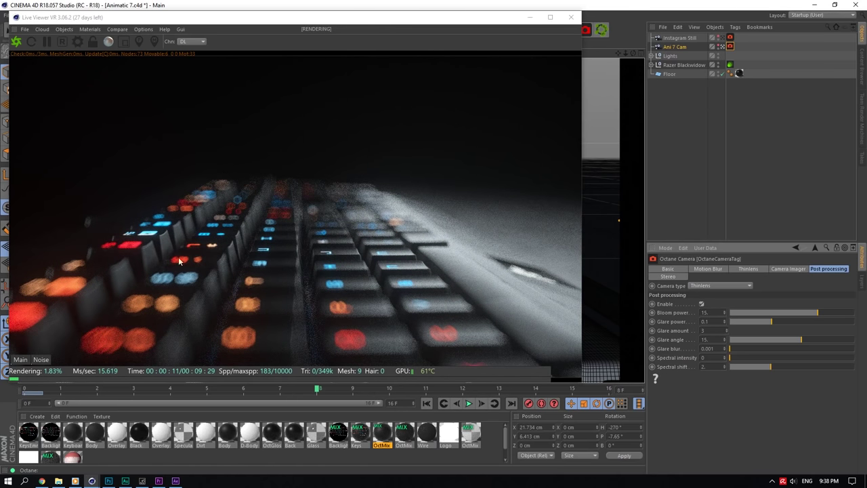
Open the Octane Settings beside the render and display the Noise pass to examine the adaptive sampling
click(78, 41)
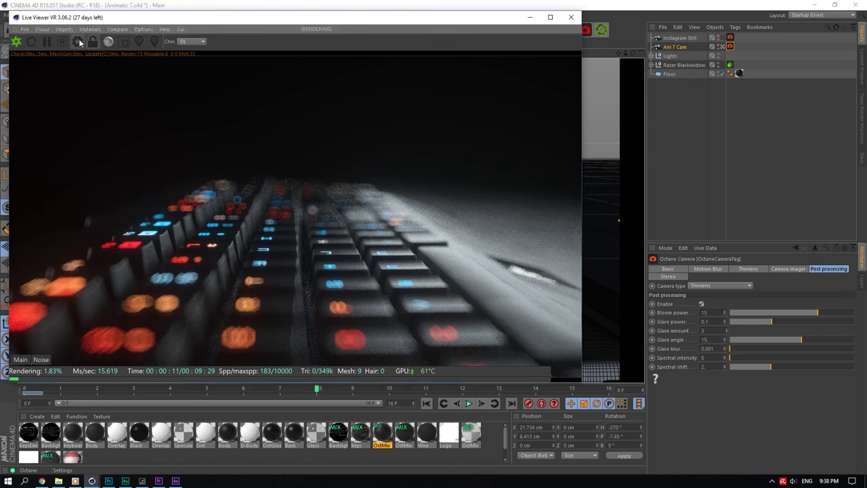
drag(84, 14, 569, 59)
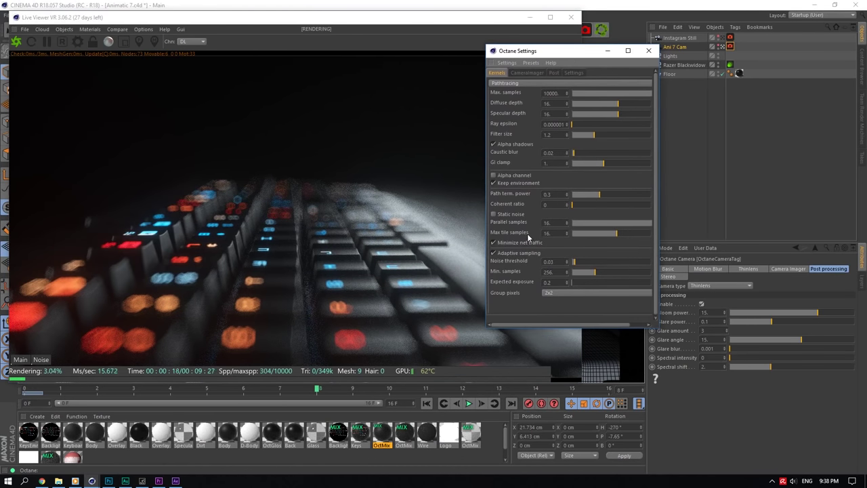
click(41, 359)
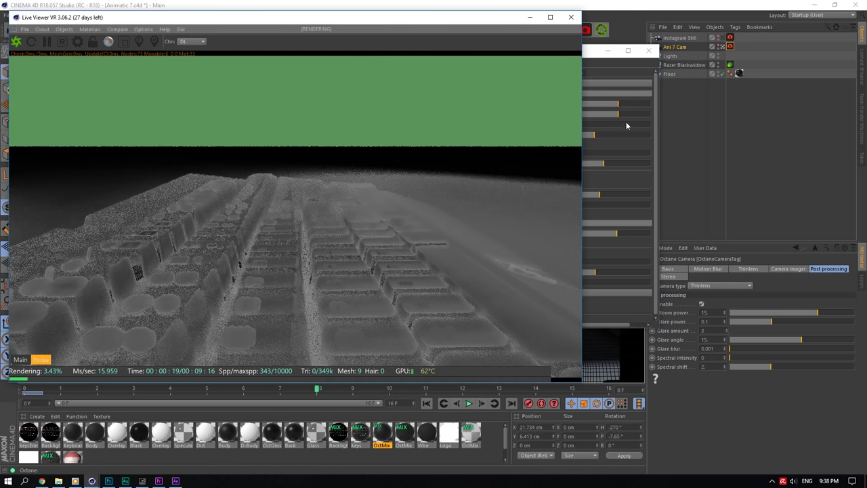
click(610, 72)
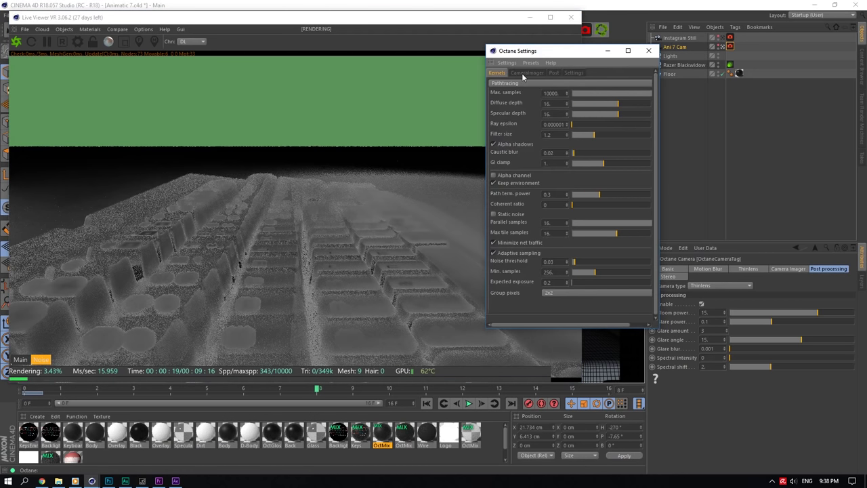
Review the Kernels, Camera Imager, Post and general settings in the Octane Settings, and close them
click(521, 73)
click(497, 73)
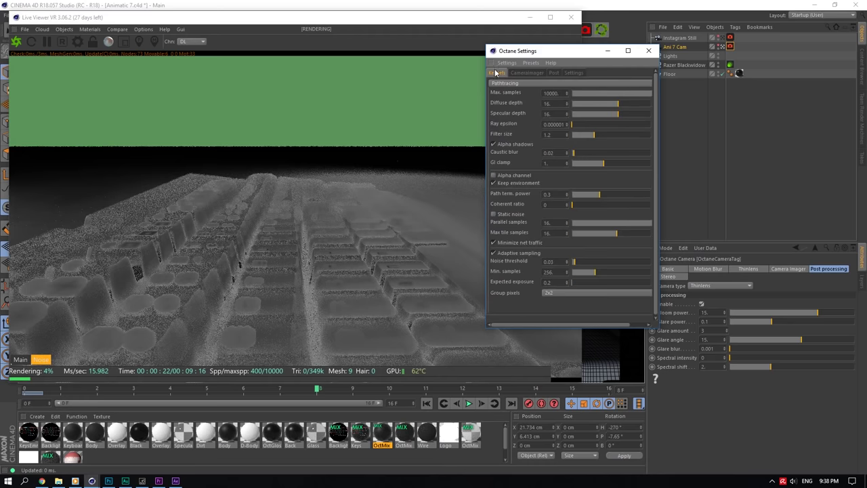
click(552, 72)
click(573, 72)
click(552, 73)
click(525, 74)
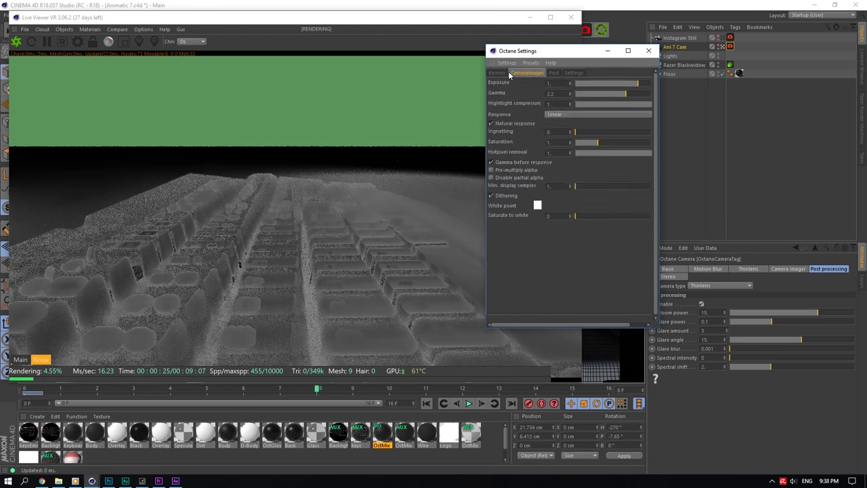
click(498, 74)
click(648, 51)
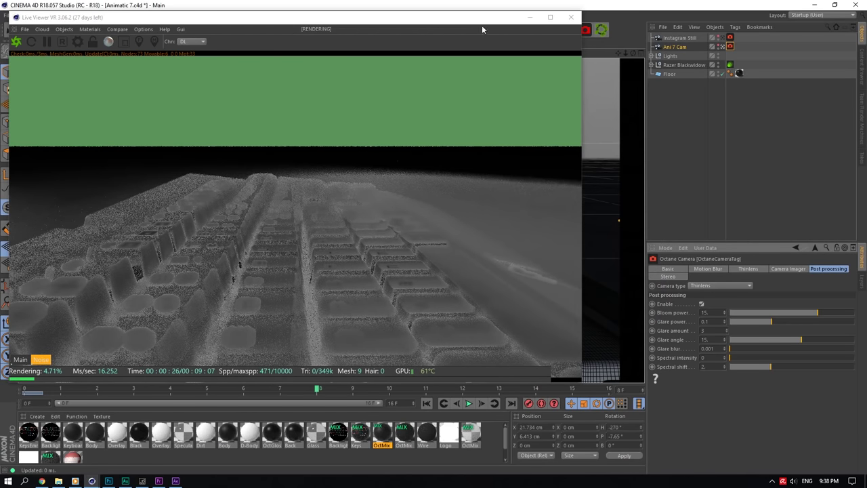
Close the Live Viewer and review the render settings for output, saving and the Octane Renderer, including its render passes
click(571, 17)
key(ctrl+b)
click(452, 177)
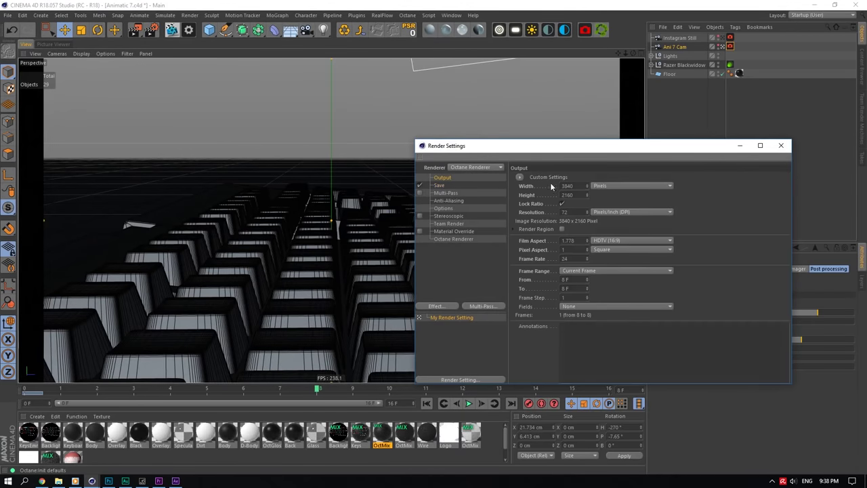
click(440, 184)
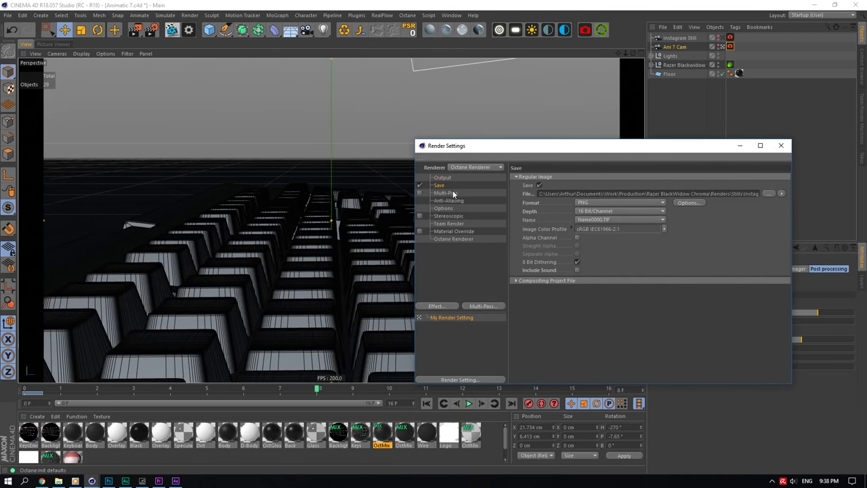
click(459, 240)
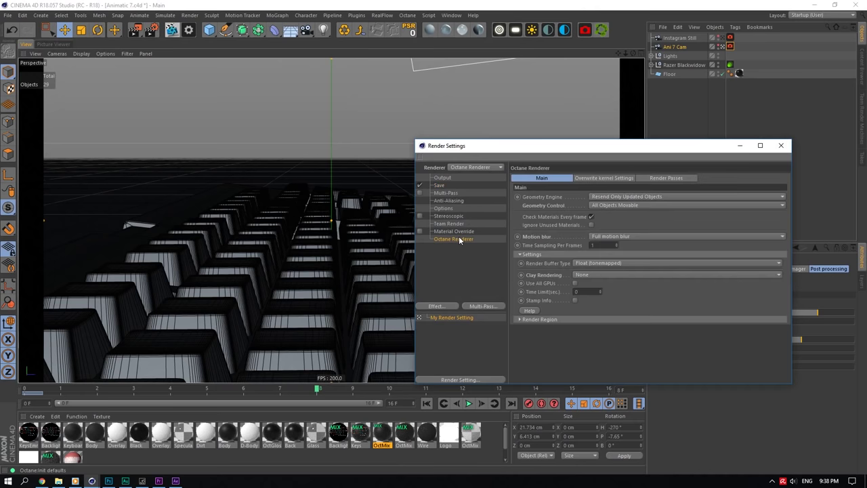
click(596, 178)
click(607, 178)
click(666, 178)
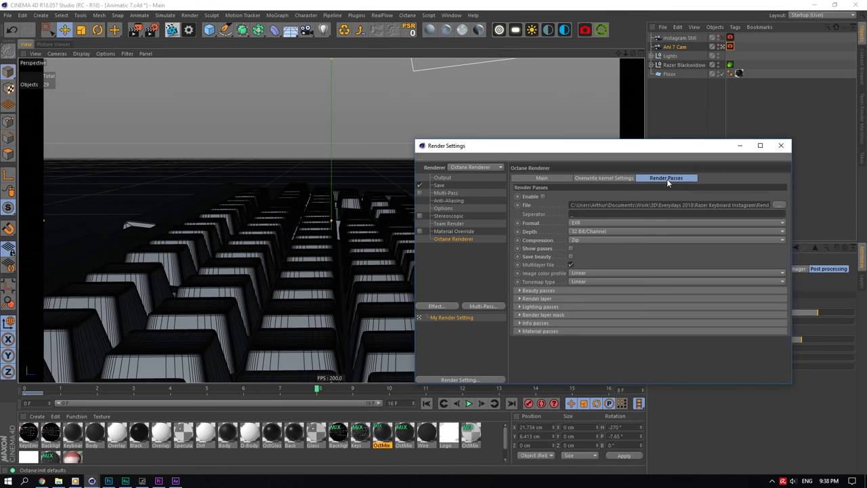
click(781, 146)
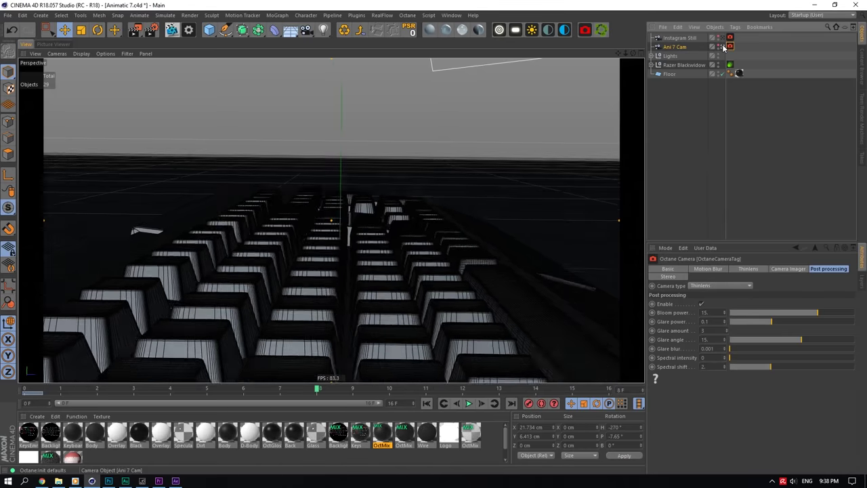
Leave the Ani 7 Cam view and frame the whole keyboard in the perspective view
click(721, 46)
scroll(387, 230, down, 4)
scroll(416, 265, up, 2)
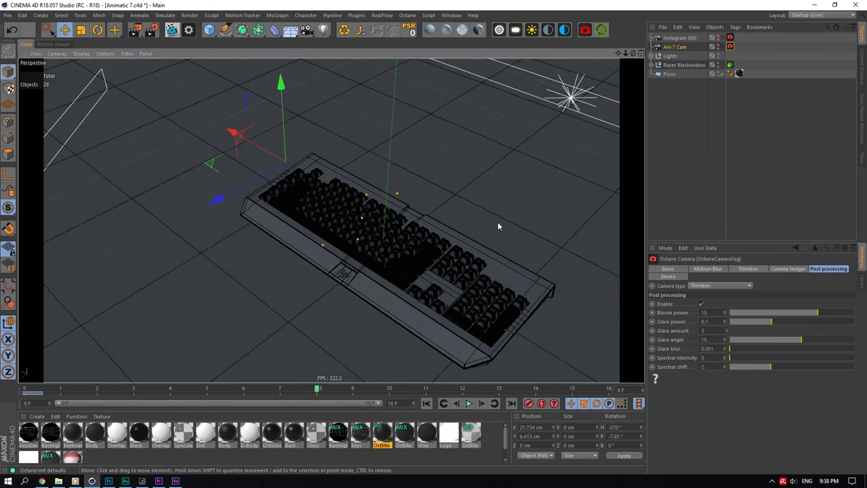
Switch to After Effects and import Animatic 14.c4d from the New Animatics folder into the project
click(175, 480)
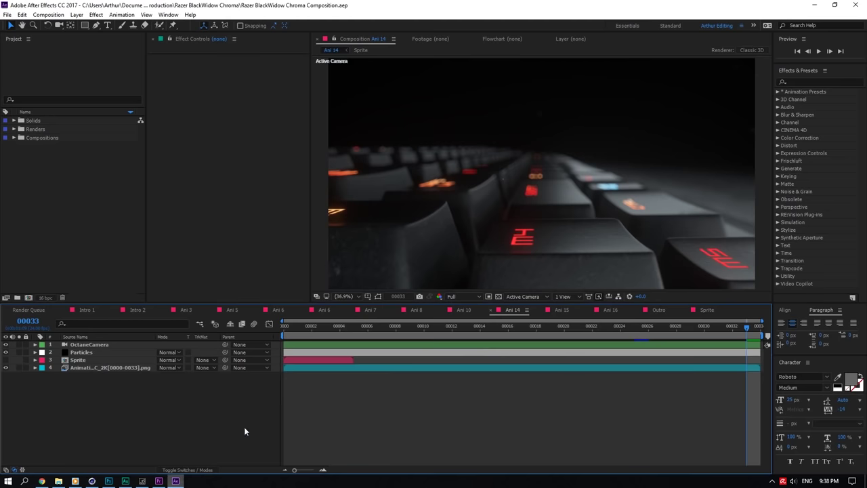
key(space)
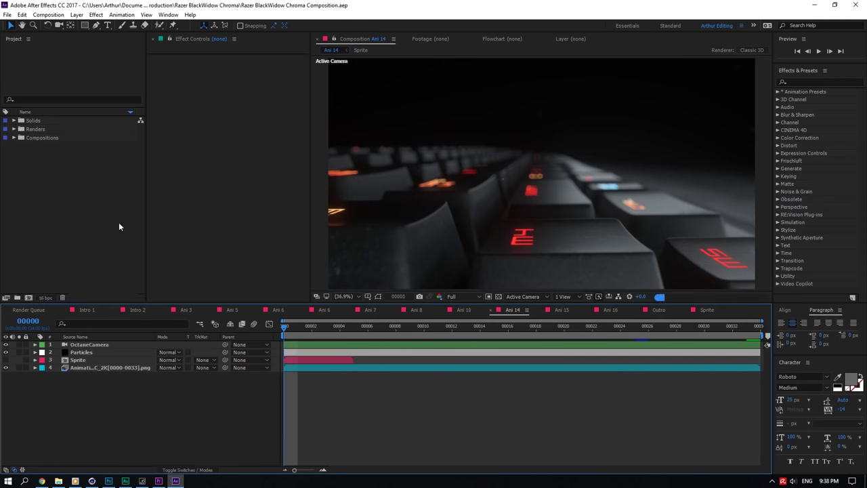
double_click(72, 175)
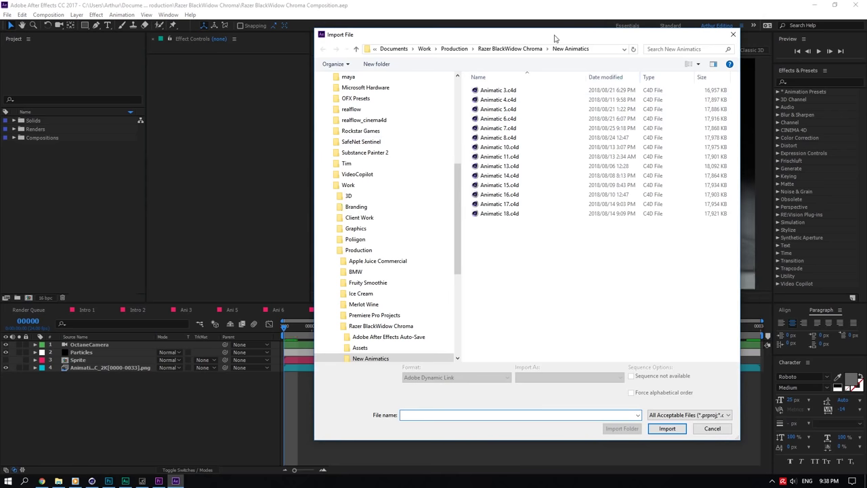
drag(555, 38, 619, 37)
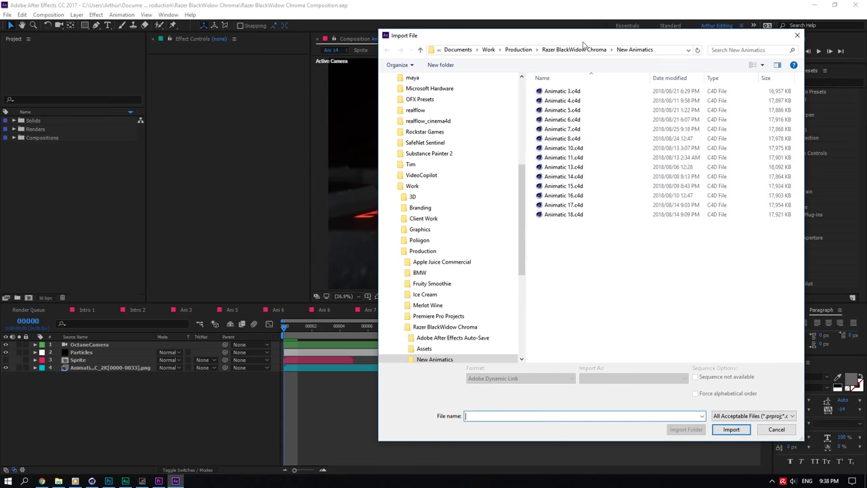
double_click(572, 176)
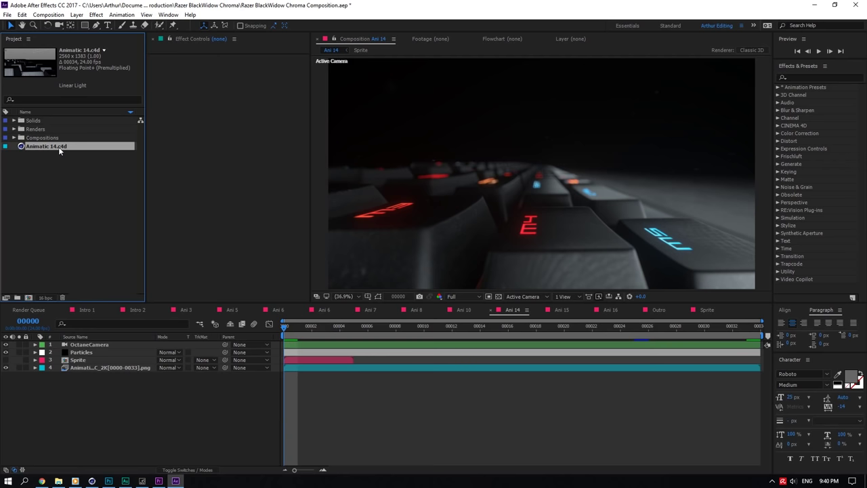
Add Animatic 14.c4d as the first layer of Ani 14, compare its camera movement with the render, and hide it
drag(58, 147, 101, 342)
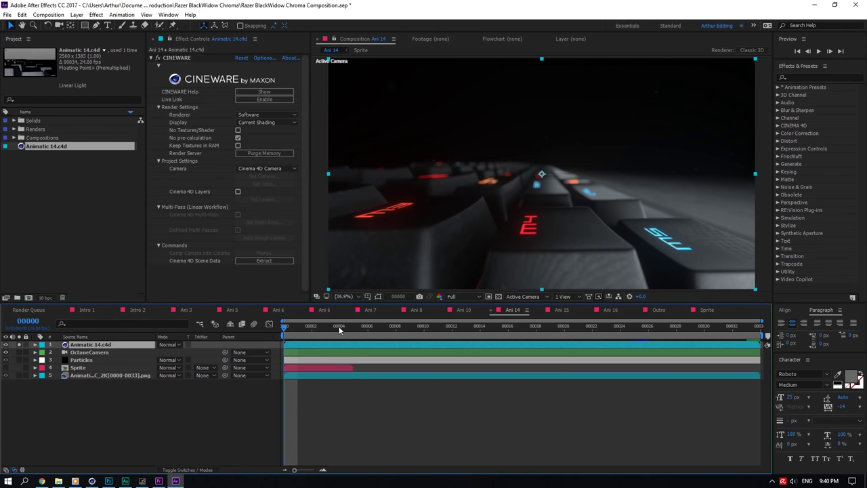
drag(292, 334, 742, 300)
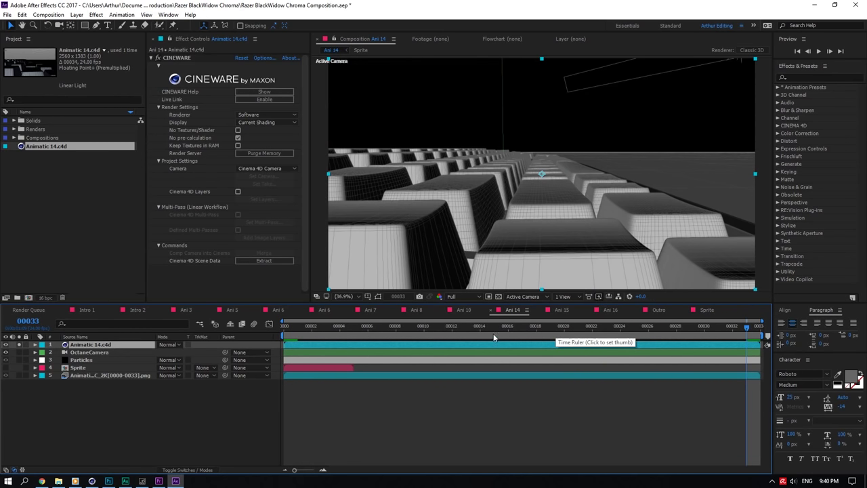
drag(306, 335, 283, 328)
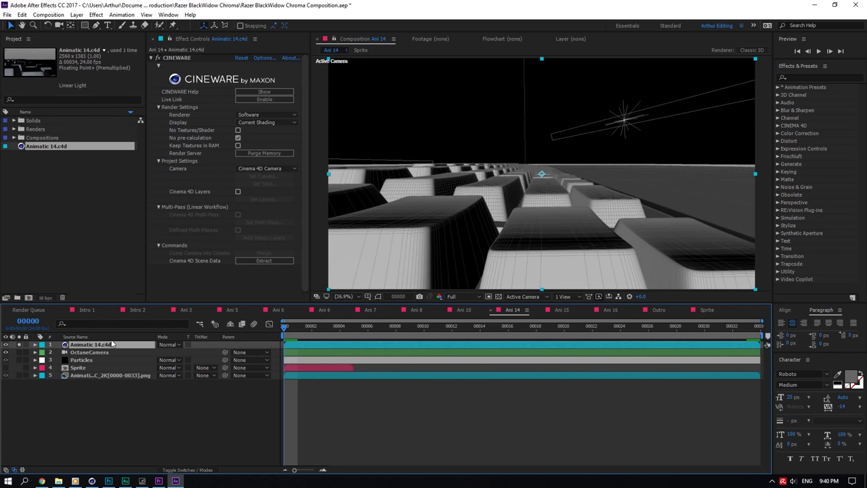
click(6, 343)
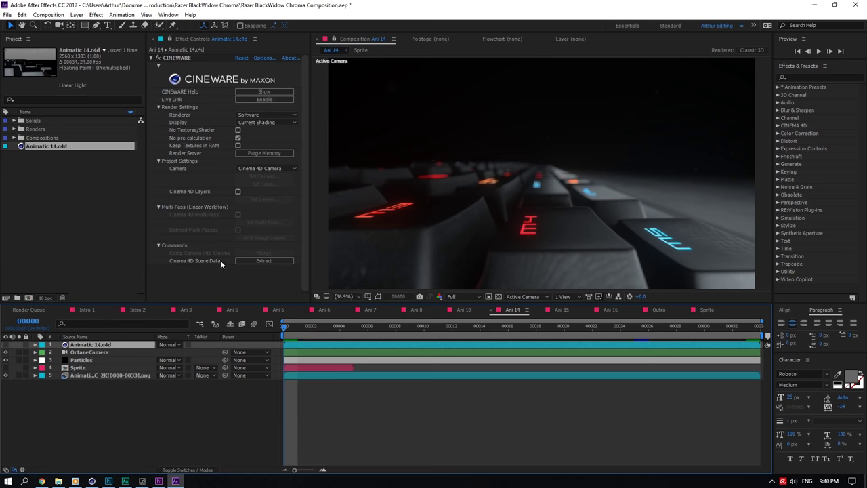
Extract the Cinema 4D scene data from Animatic 14.c4d, and delete its layer together with the extracted lights and camera
click(243, 260)
click(107, 368)
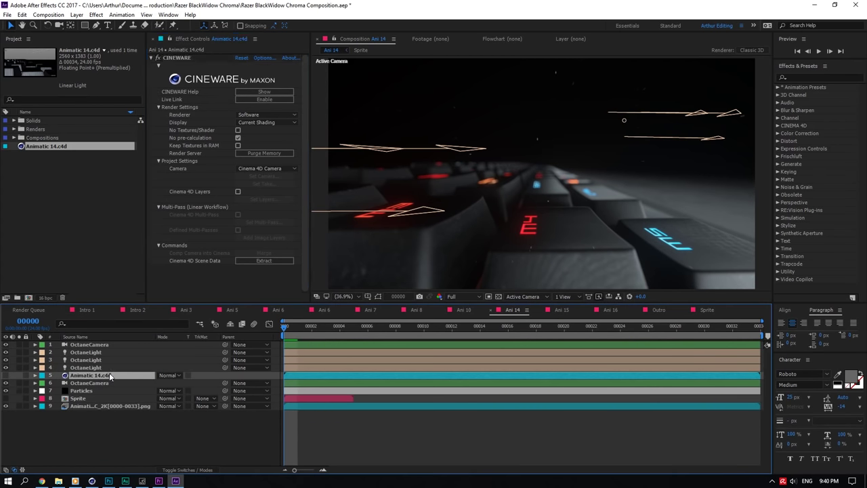
key(Delete)
click(100, 359)
key(Delete)
click(101, 353)
key(Delete)
click(101, 345)
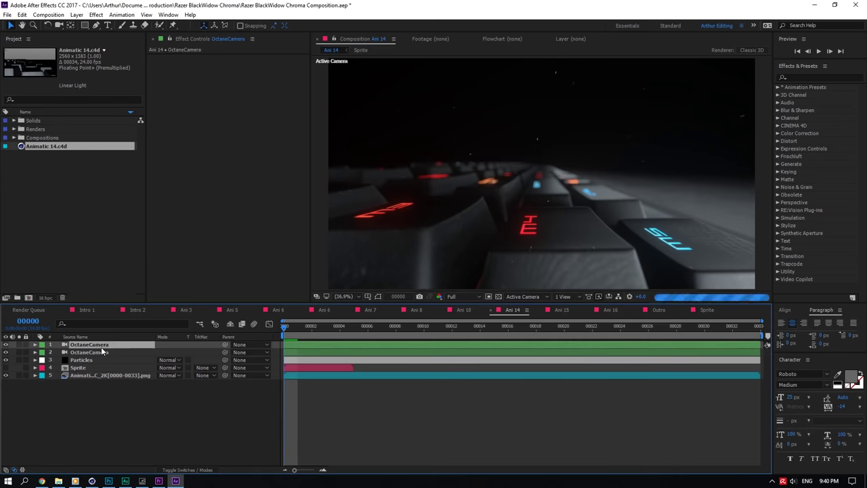
key(Delete)
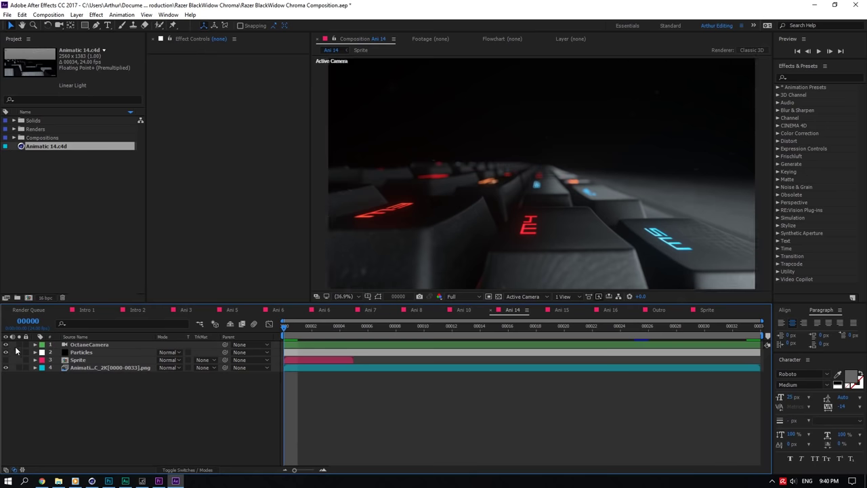
Solo the Particles layer in Ani 14, set its particle size to 100, and inspect the particles up to frame 9
click(72, 352)
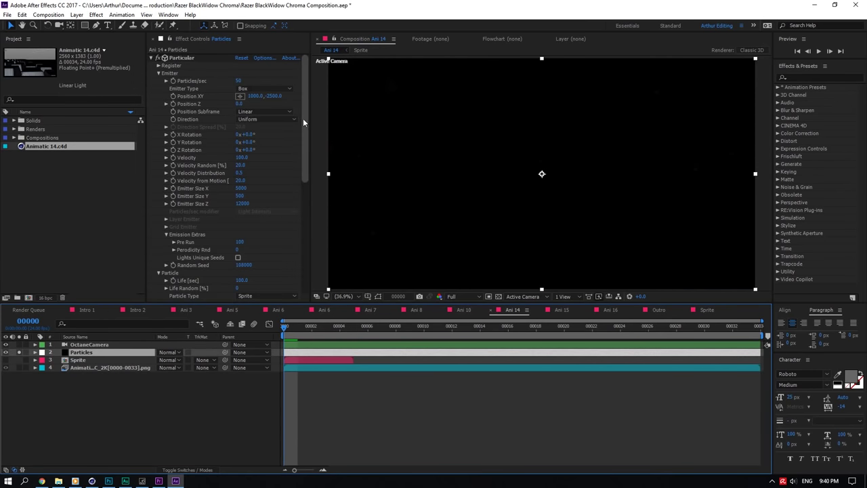
scroll(302, 118, down, 7)
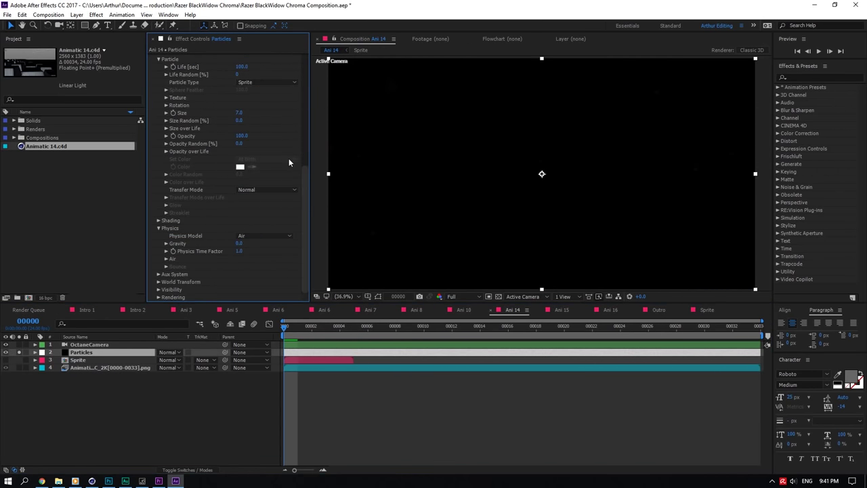
scroll(304, 163, up, 3)
click(239, 158)
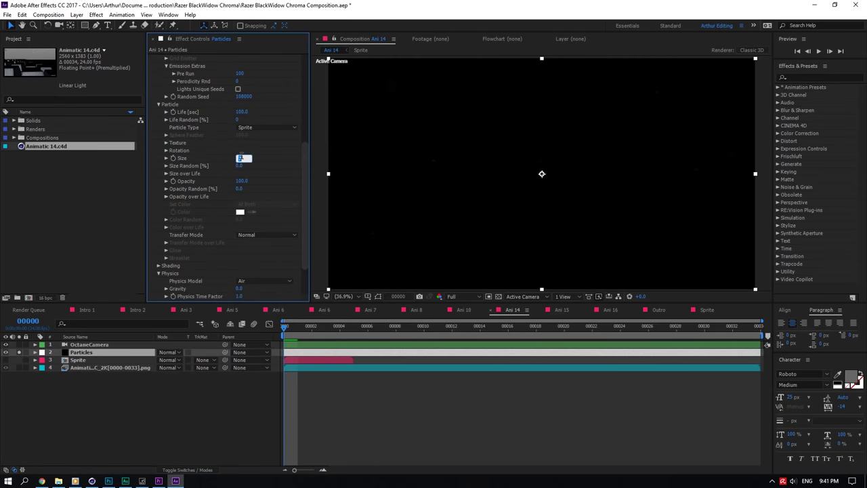
text(5)
key(BackSpace)
text(100)
drag(302, 159, 312, 73)
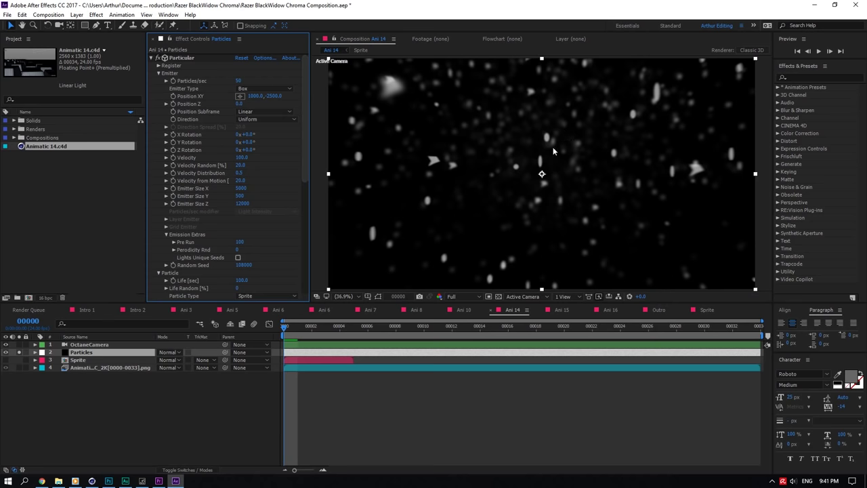
click(313, 332)
drag(314, 333, 409, 332)
Set the Particles emitter to 1 particle per second, preview the result, and return to the first frame
click(238, 81)
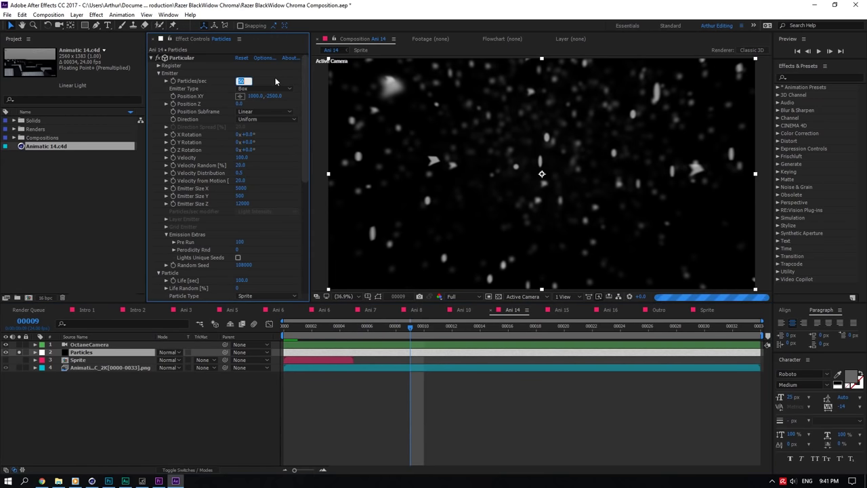
text(1)
key(Return)
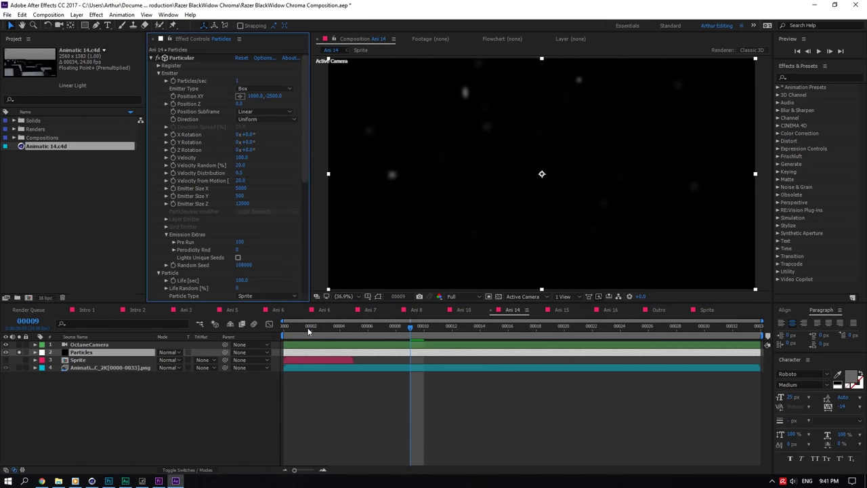
mouse_move(308, 331)
mouse_down()
mouse_move(283, 332)
mouse_move(381, 331)
mouse_move(311, 331)
mouse_up()
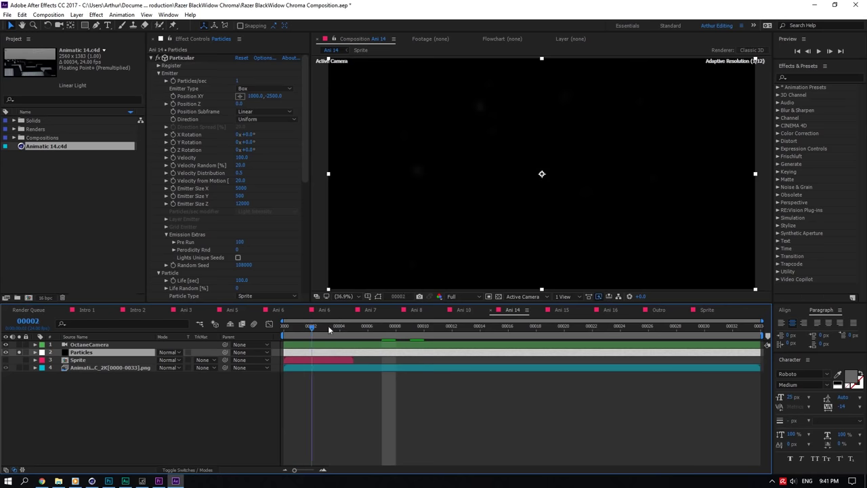
key(space)
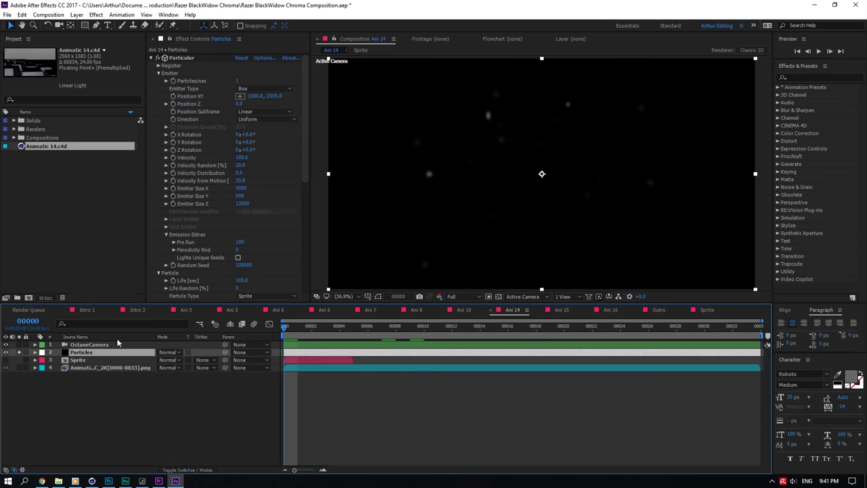
drag(285, 330, 143, 300)
Undo the particle changes, layer deletions and scene data extraction in Ani 14, and delete the Animatic 14.c4d layer
key(ctrl+z)
key(ctrl+z)
key(ctrl+z)
key(ctrl+z)
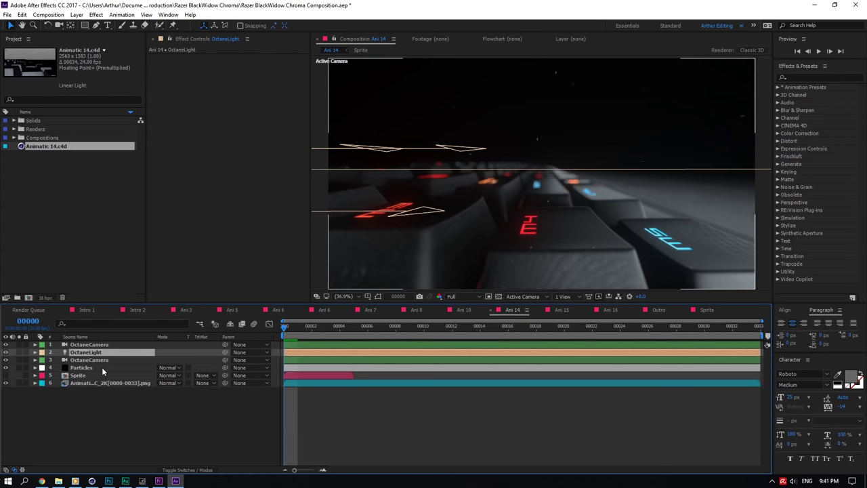
key(ctrl+z)
key(ctrl+z)
key(ctrl+z)
key(ctrl+z)
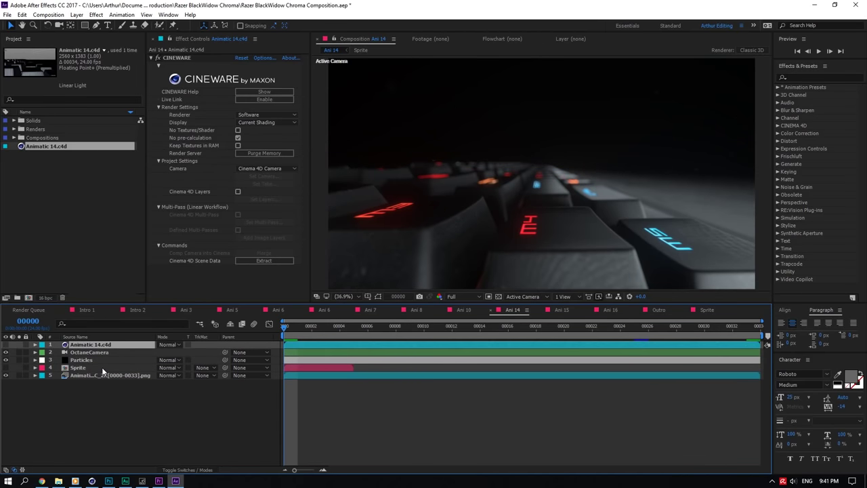
key(Delete)
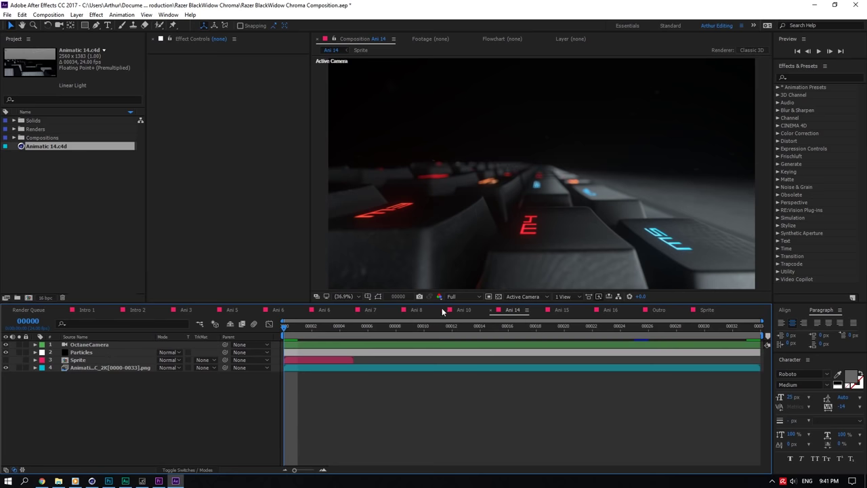
Open the Ani 8 composition and set its Particles layer's particle size to 25
click(560, 309)
click(462, 311)
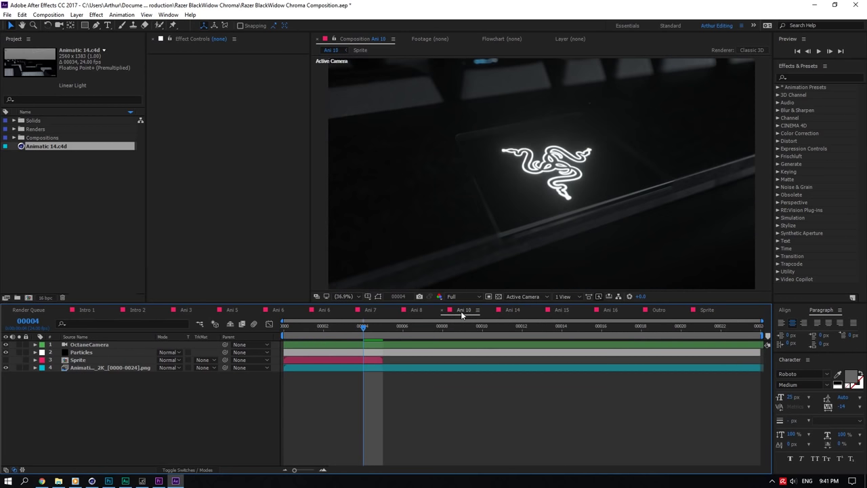
click(417, 311)
click(384, 214)
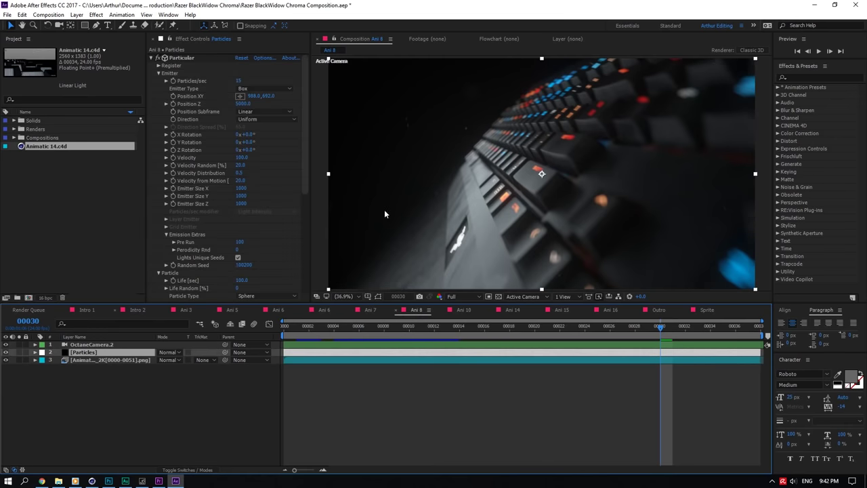
scroll(284, 204, down, 5)
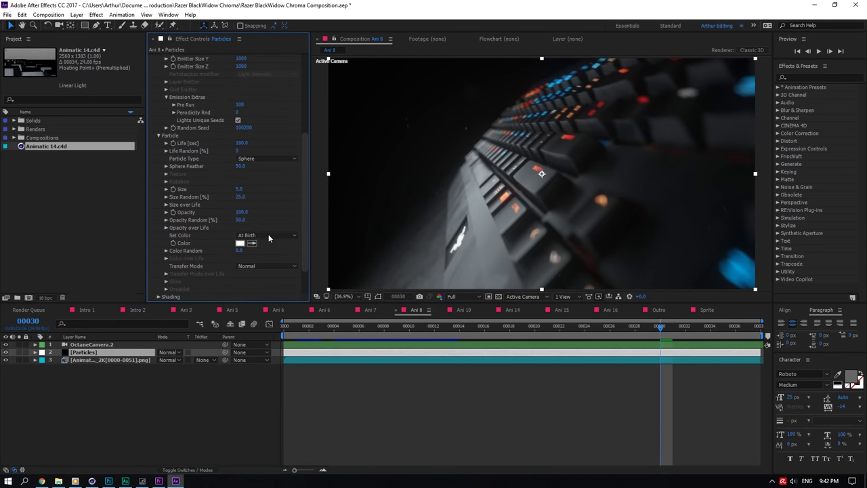
click(239, 190)
click(273, 192)
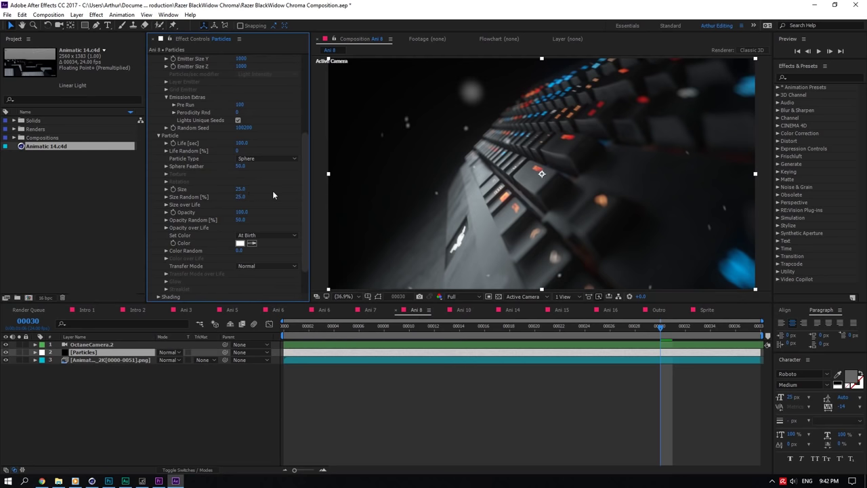
Set the Ani 8 emitter to 25 particles per second, and preview the Particles layer on its own from the first frame
scroll(272, 194, up, 5)
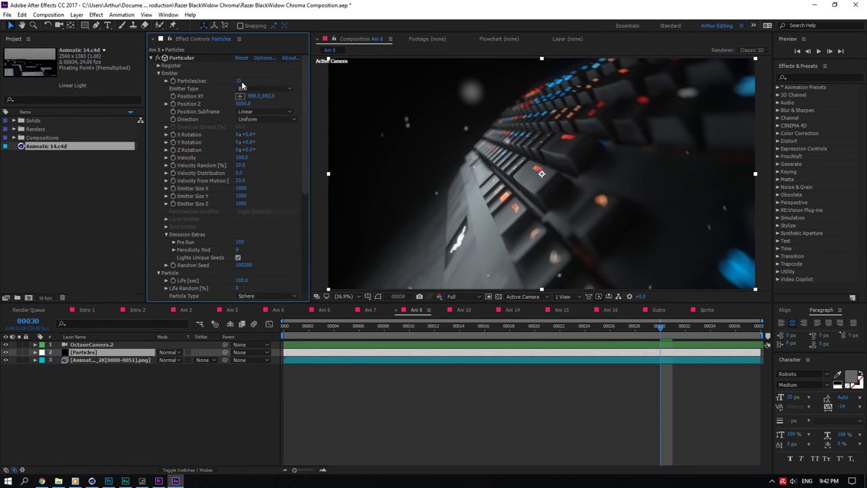
drag(239, 81, 265, 80)
click(284, 329)
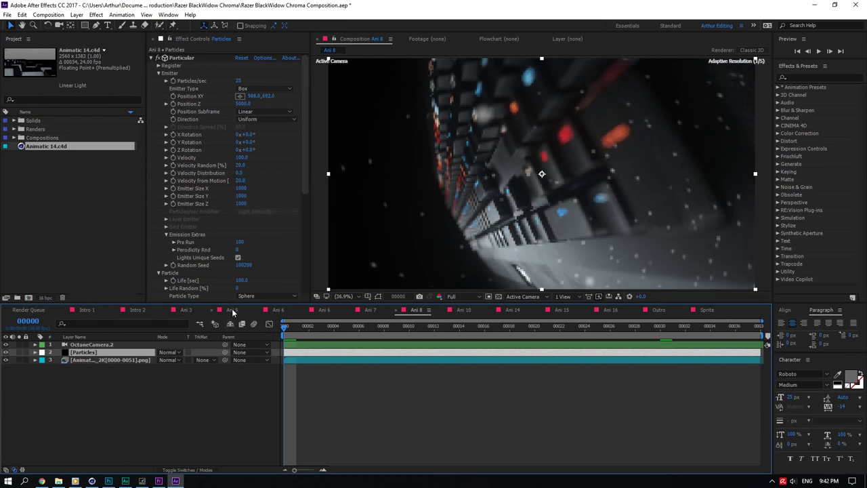
click(19, 352)
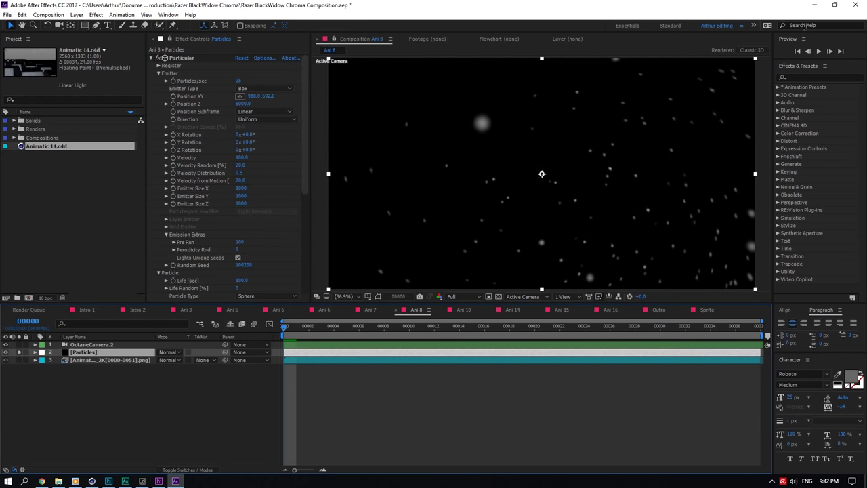
click(818, 51)
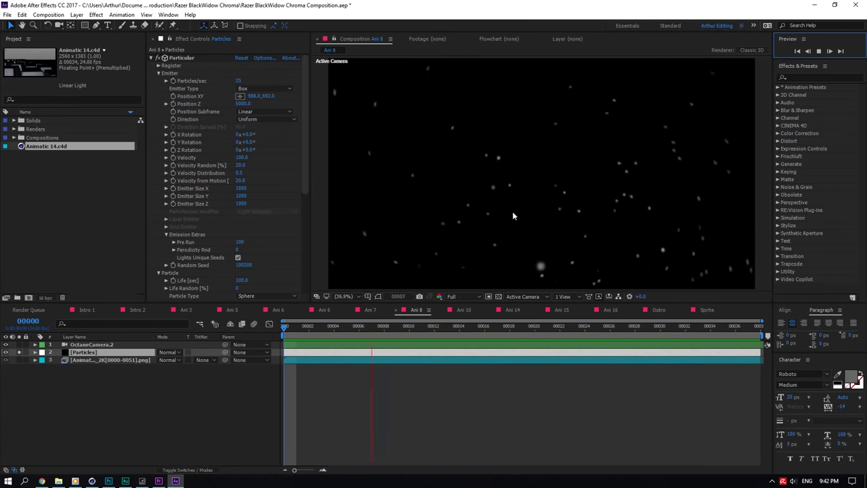
click(821, 52)
Go to frame 5, select OctaneCamera.2, and show the composition in two horizontal views
drag(360, 330, 344, 335)
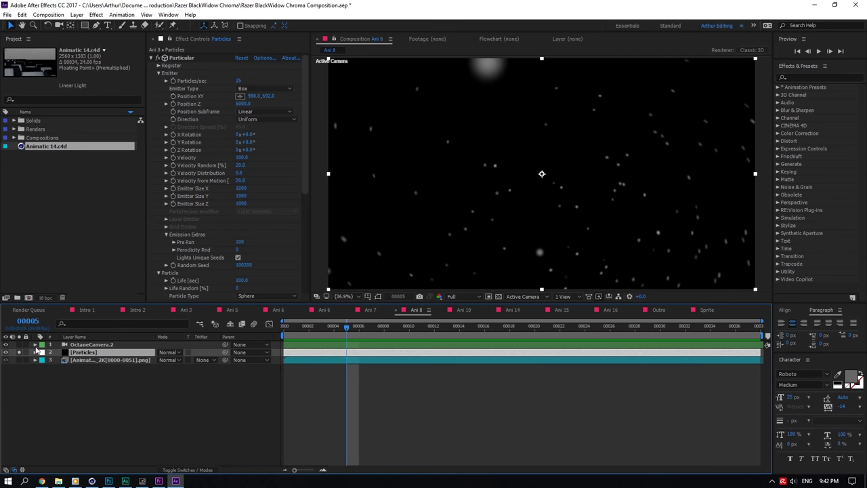
click(110, 344)
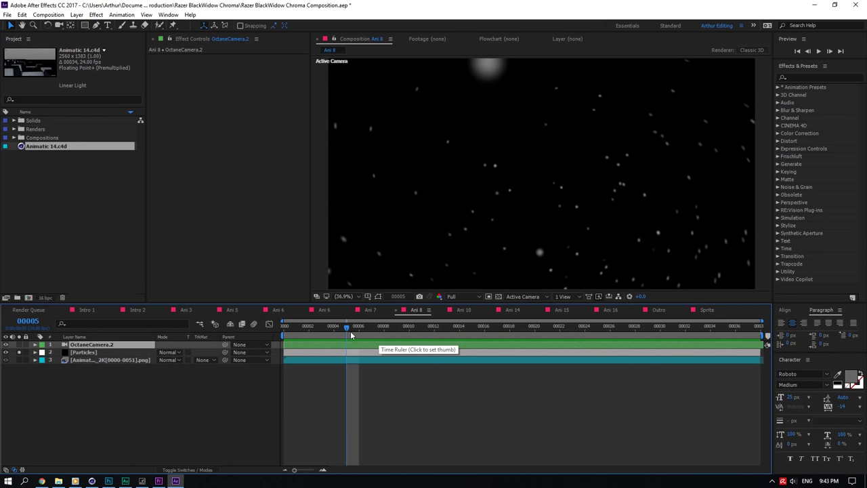
click(563, 296)
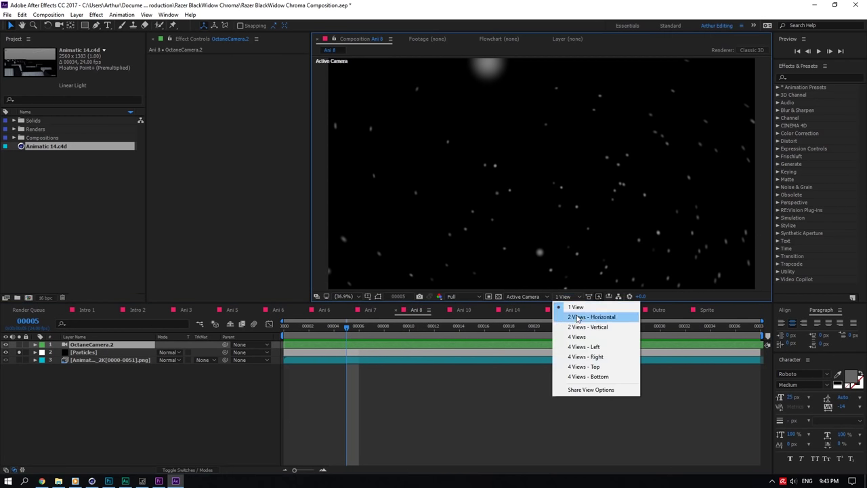
click(582, 317)
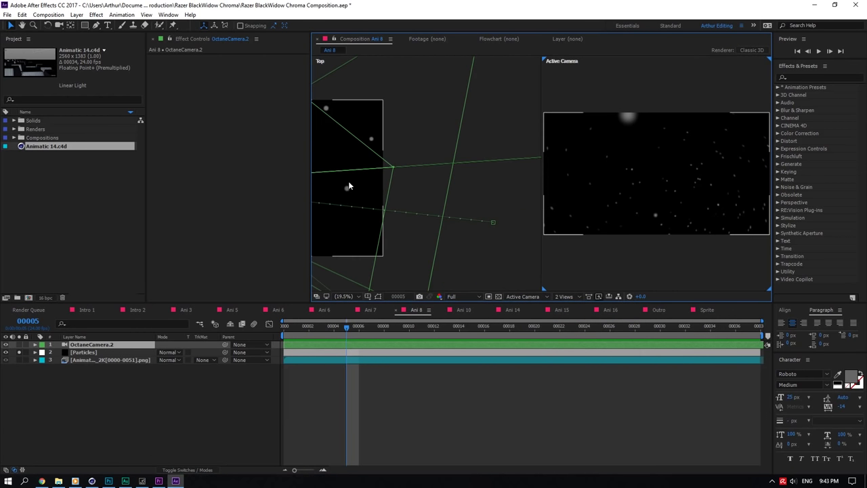
Examine OctaneCamera.2's motion path in the top view around the first frames, and reveal the camera's transform keyframes
middle_drag(348, 182, 381, 181)
scroll(381, 181, up, 2)
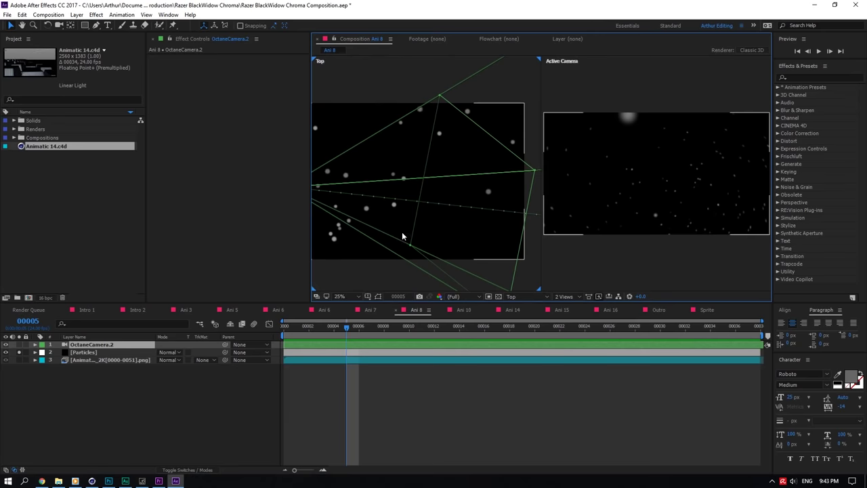
scroll(403, 230, up, 1)
scroll(406, 229, down, 4)
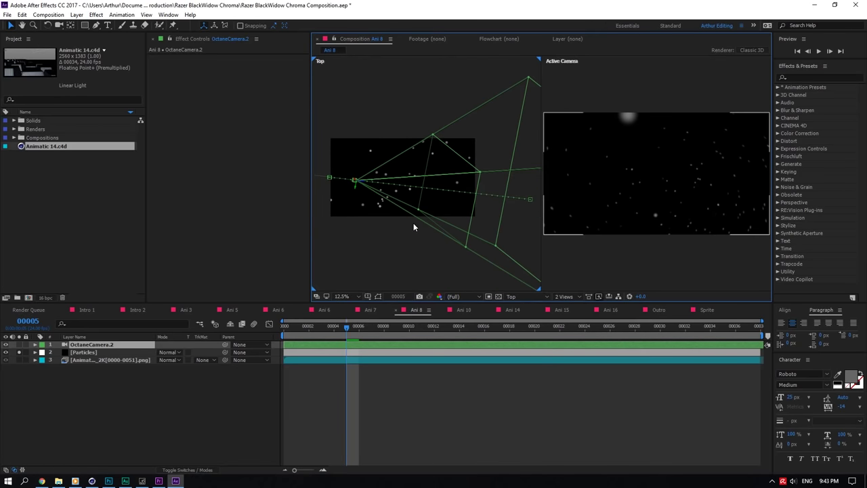
click(283, 336)
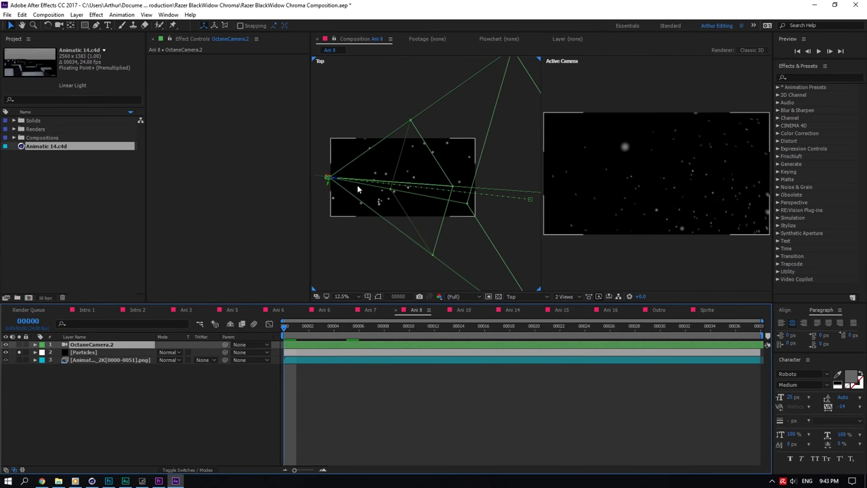
click(296, 329)
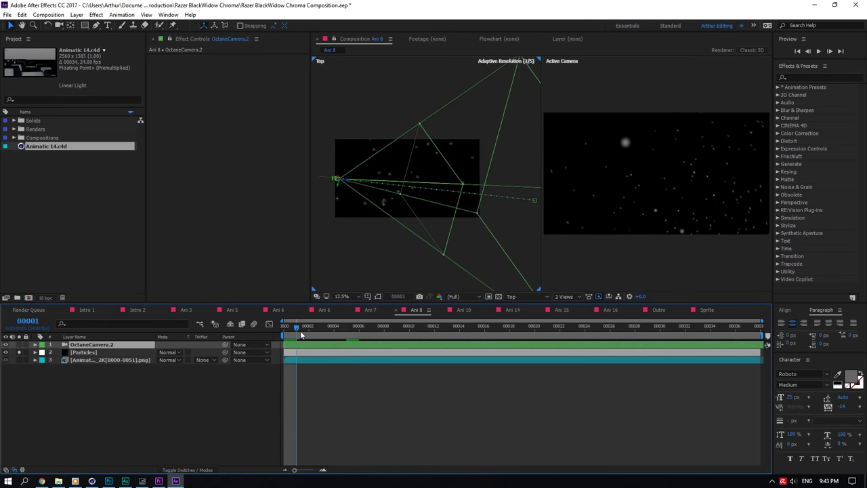
click(284, 334)
click(35, 345)
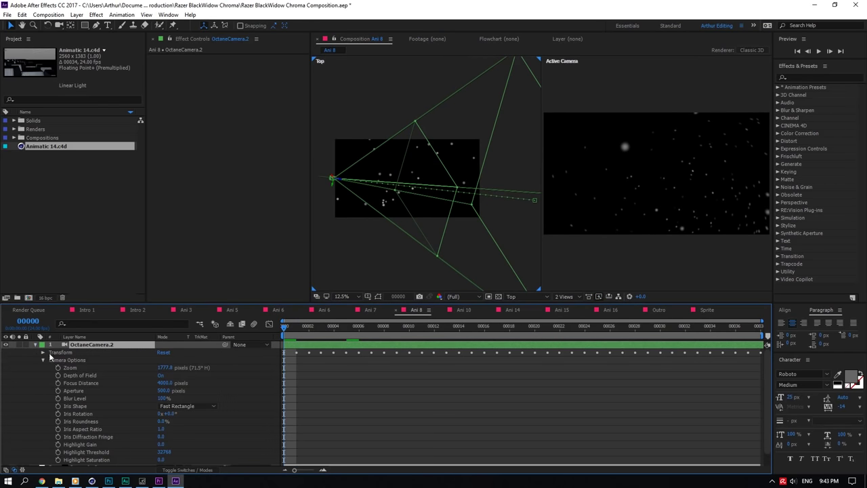
click(43, 352)
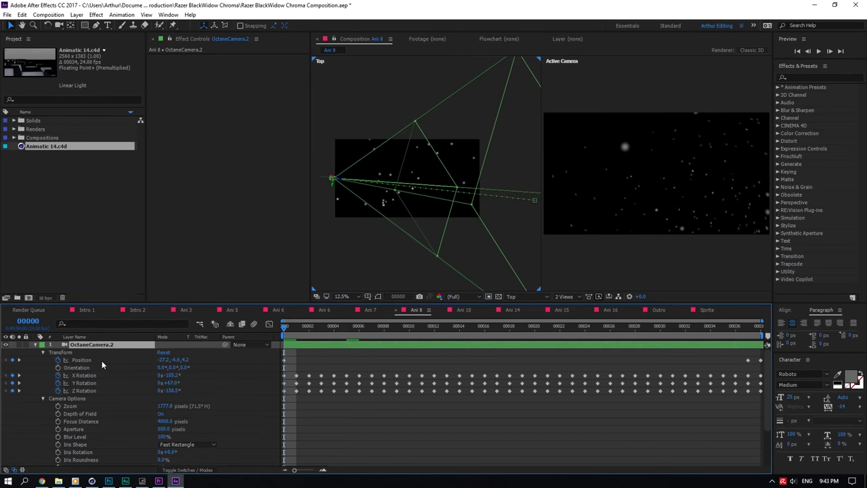
Try removing OctaneCamera.2's second-to-last position keyframe, compare its motion over frames 0 to 2, and undo the removal
click(748, 361)
key(Delete)
mouse_move(287, 328)
mouse_down()
mouse_move(747, 314)
mouse_move(209, 335)
mouse_move(273, 331)
mouse_up()
key(Page_Down)
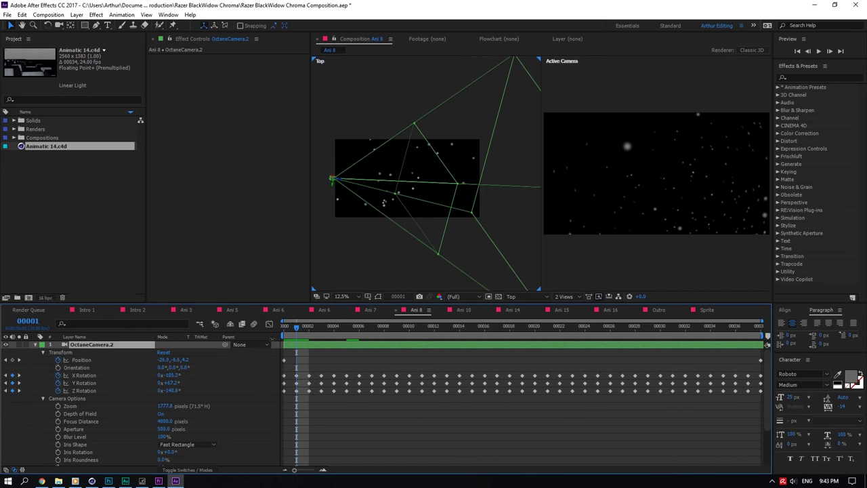
key(Page_Up)
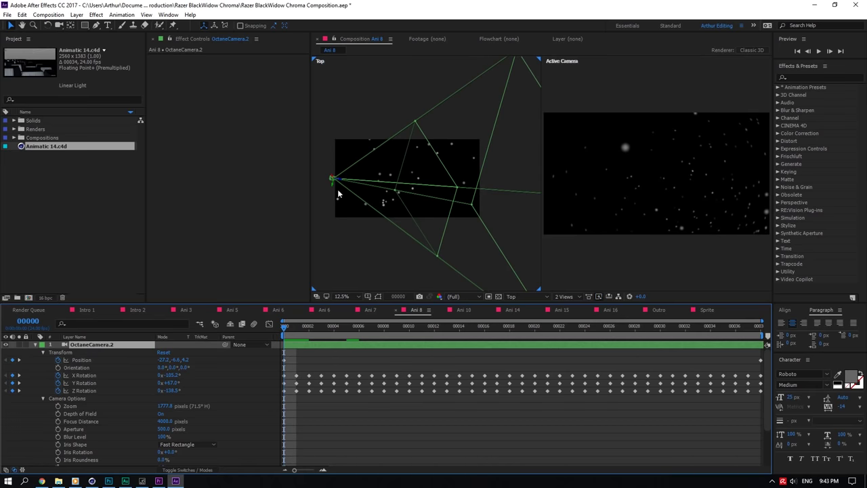
key(Page_Down)
key(Page_Down)
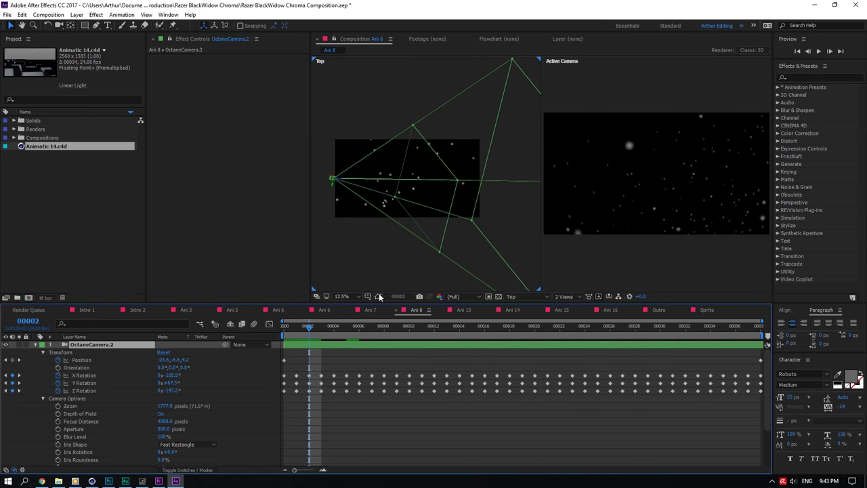
click(299, 330)
drag(300, 331, 238, 345)
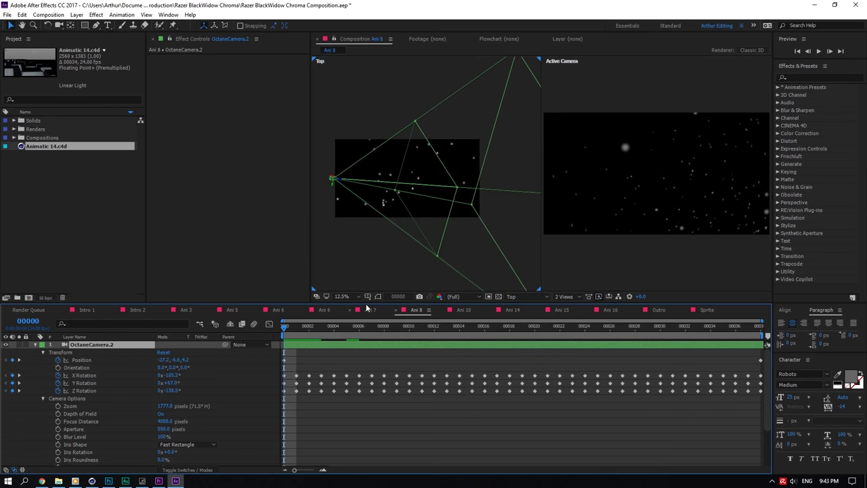
key(ctrl+z)
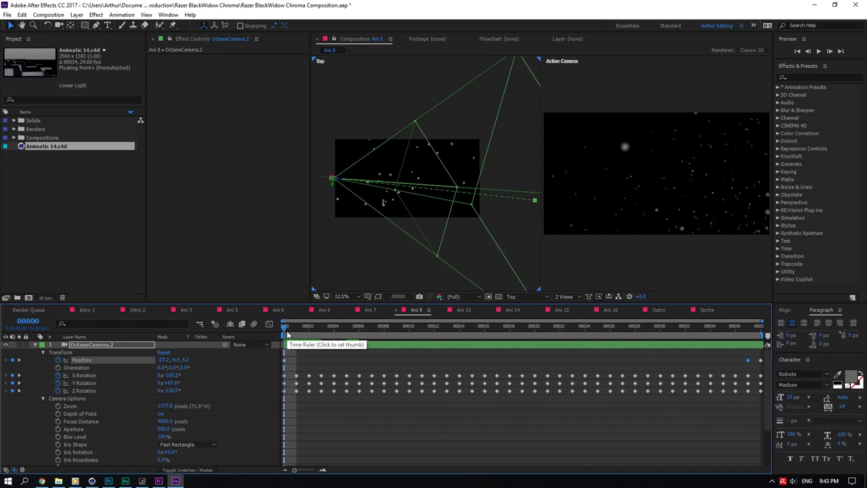
Scrub Ani 8 to frame 14 and collapse OctaneCamera.2's transform and camera options
drag(287, 334, 459, 332)
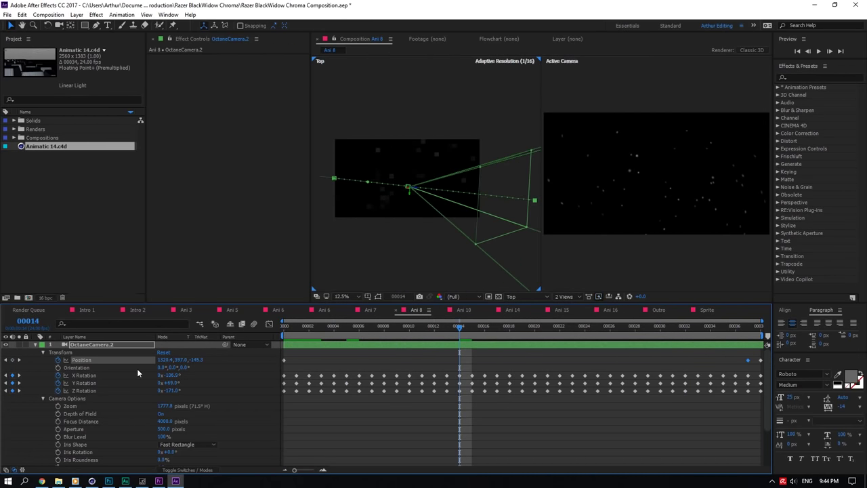
click(43, 353)
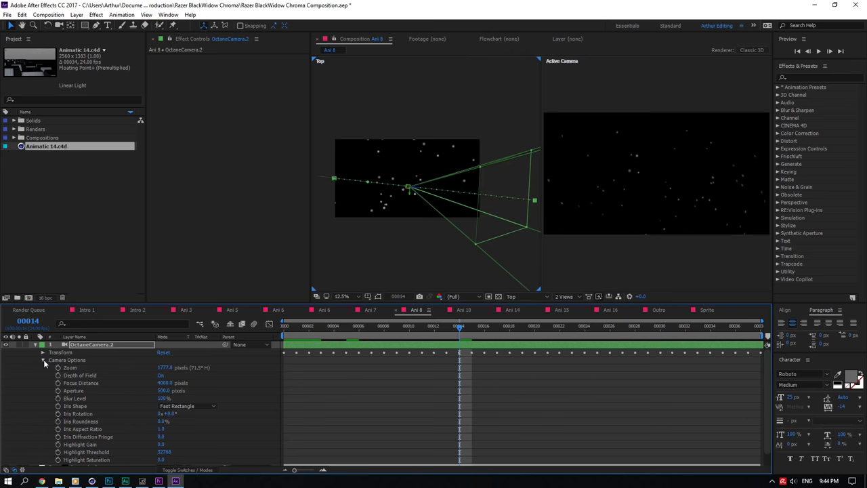
click(44, 359)
click(36, 346)
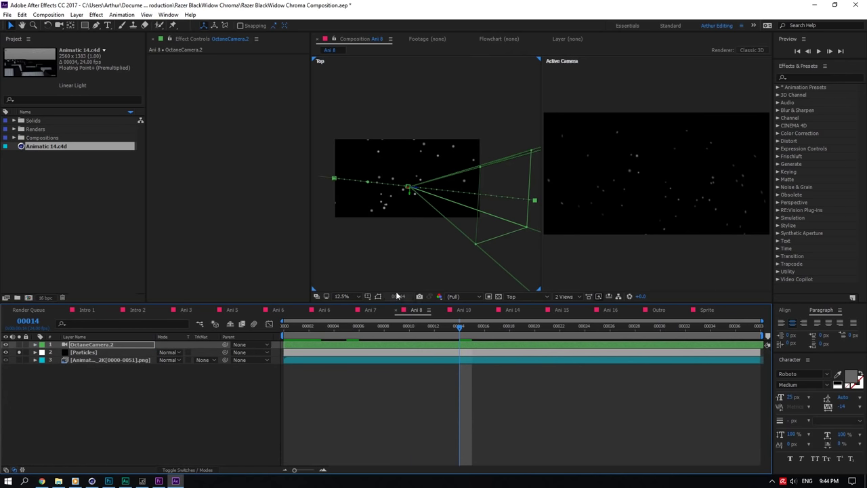
Return Ani 8 to a single Active Camera view and stop soloing the Particles layer
click(581, 240)
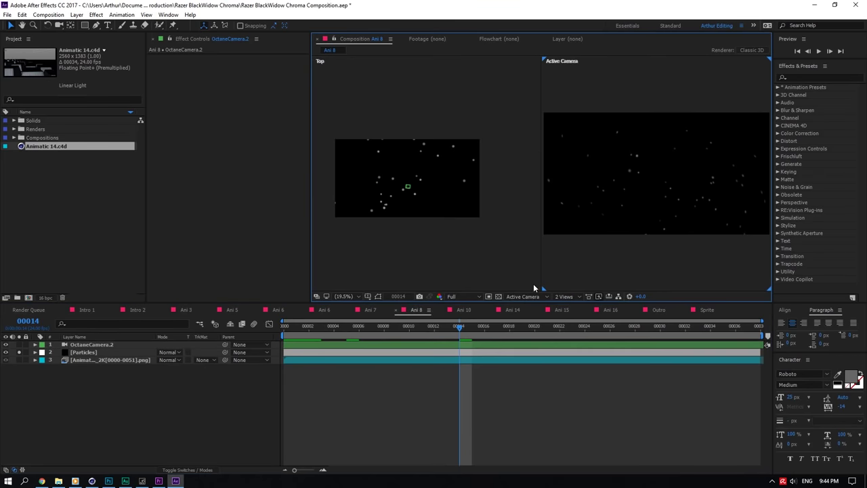
click(570, 233)
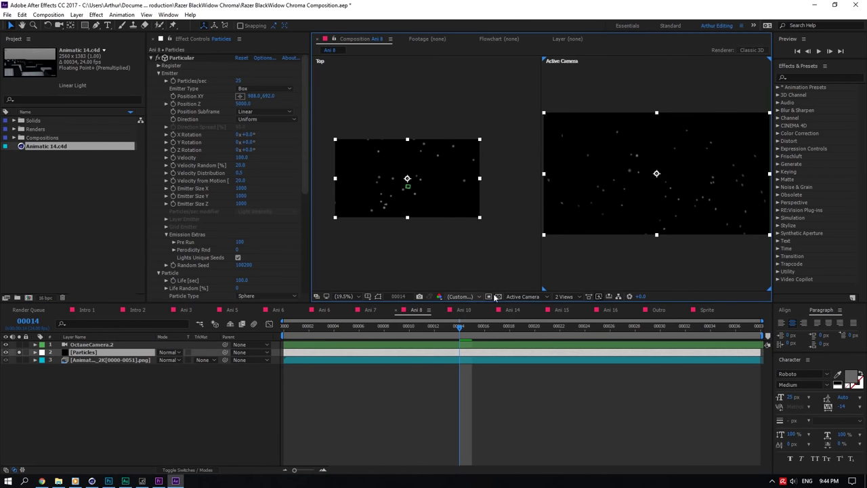
click(522, 296)
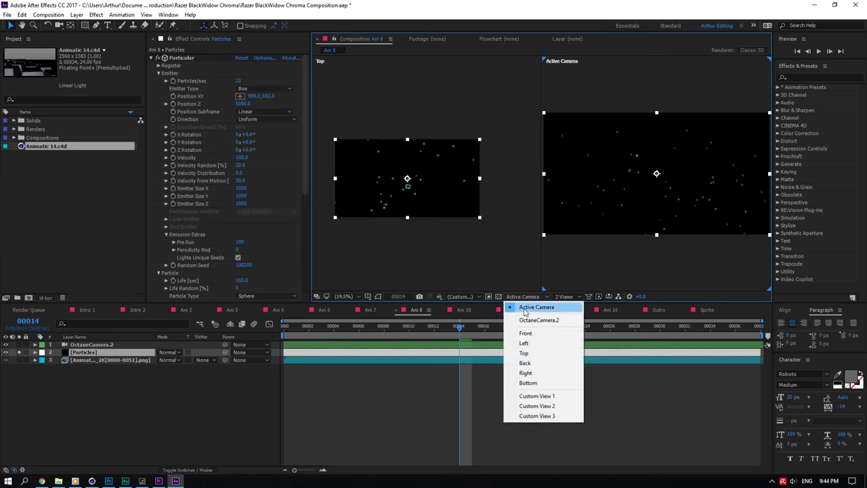
click(505, 282)
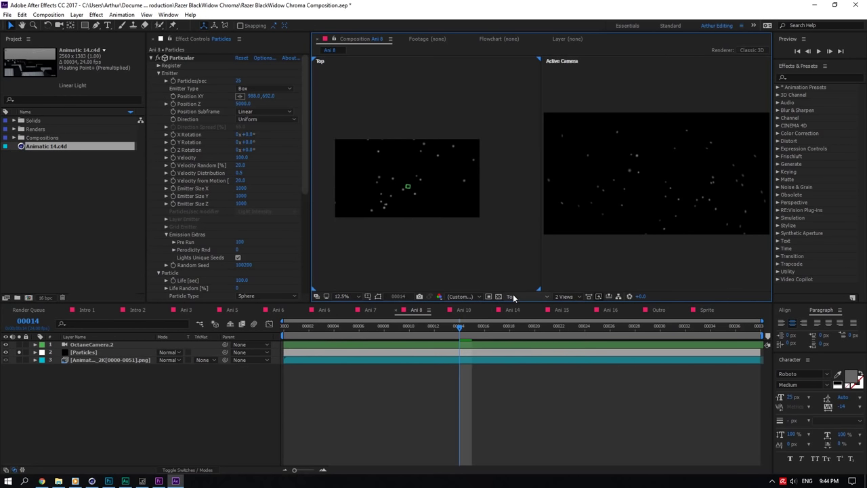
click(513, 296)
click(584, 236)
click(584, 232)
click(566, 297)
click(569, 307)
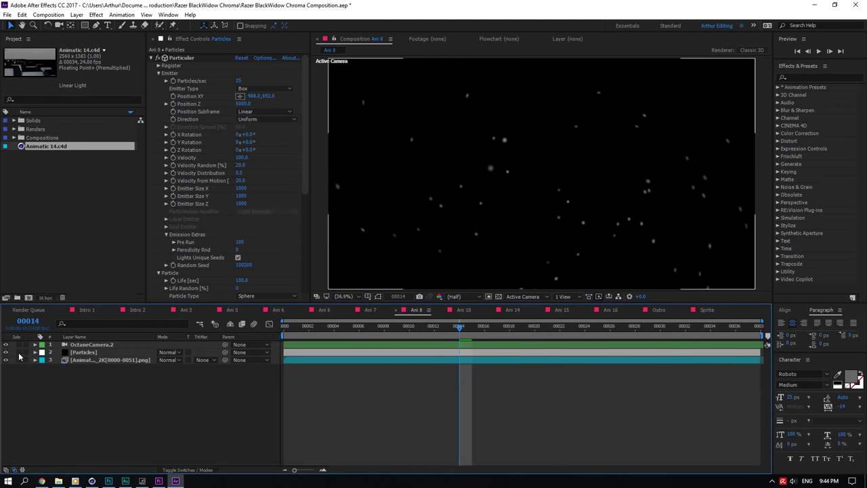
Open the Sprite composition from Ani 10 and examine its sequence of shape layers from the first frame
click(463, 309)
click(93, 362)
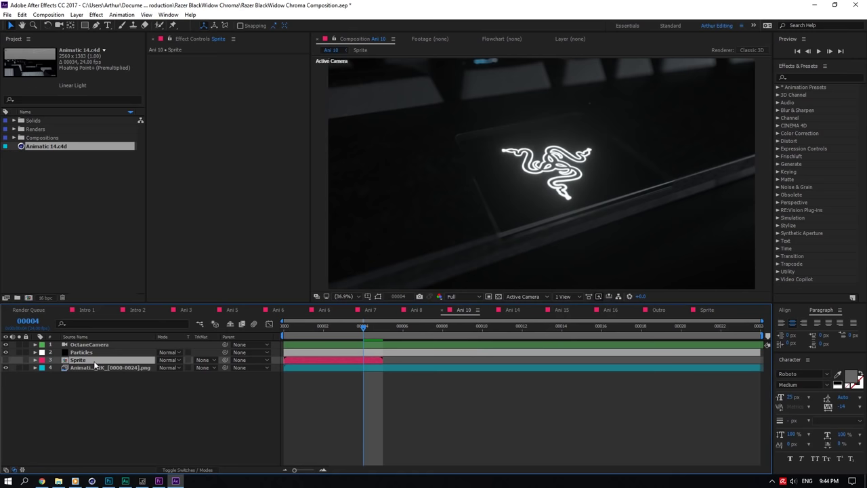
double_click(94, 364)
key(Home)
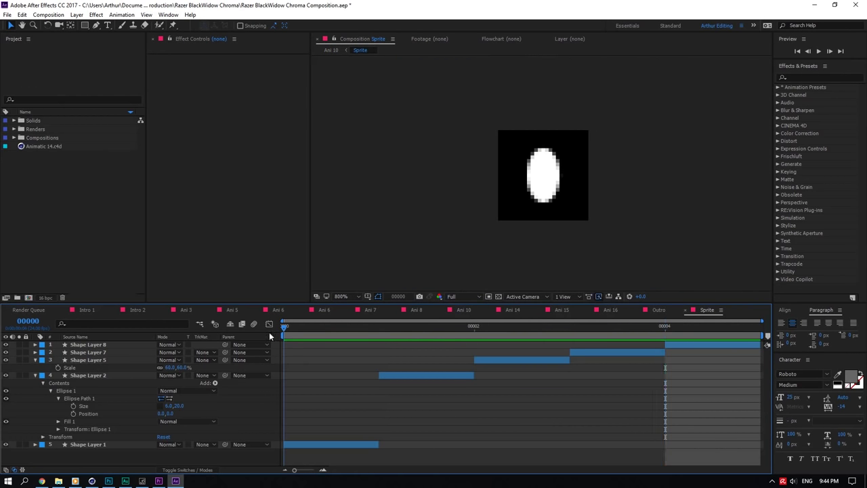
click(379, 330)
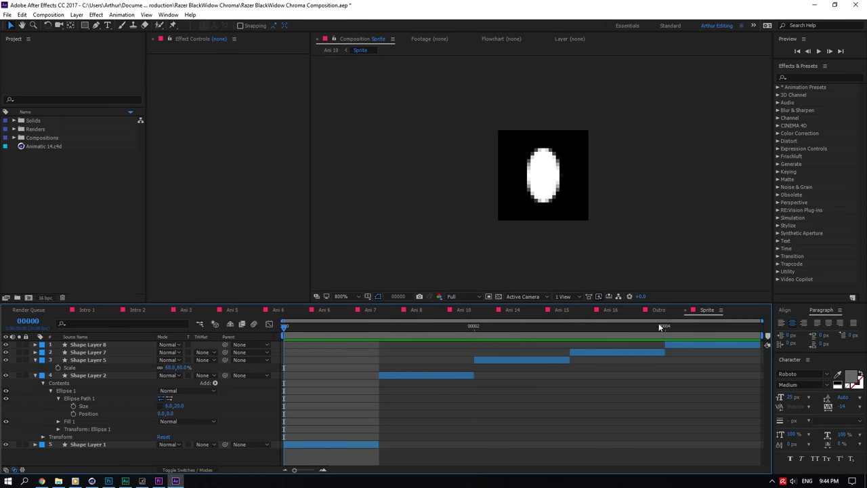
Open Ani 14 and review the emitter and particle settings of its Particles layer
click(512, 309)
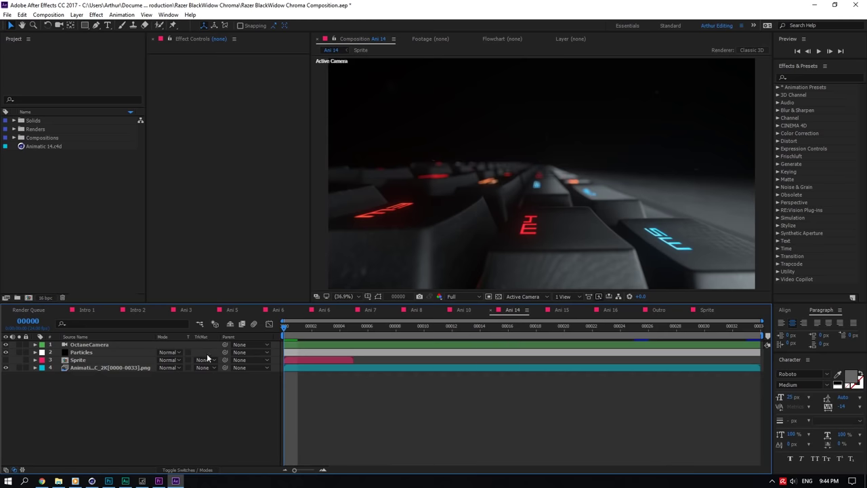
click(83, 352)
scroll(283, 230, down, 3)
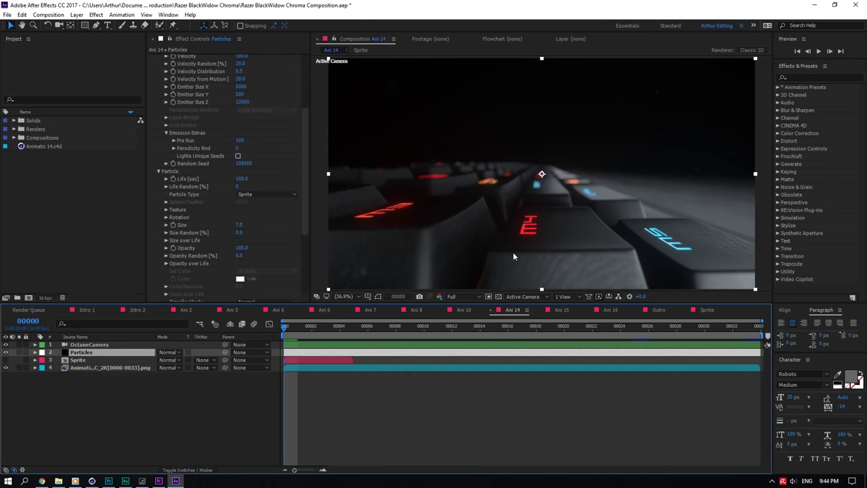
Return to Ani 8, preview the dust over the keyboard render from frame 1, and scrub to frame 11
click(463, 310)
click(416, 311)
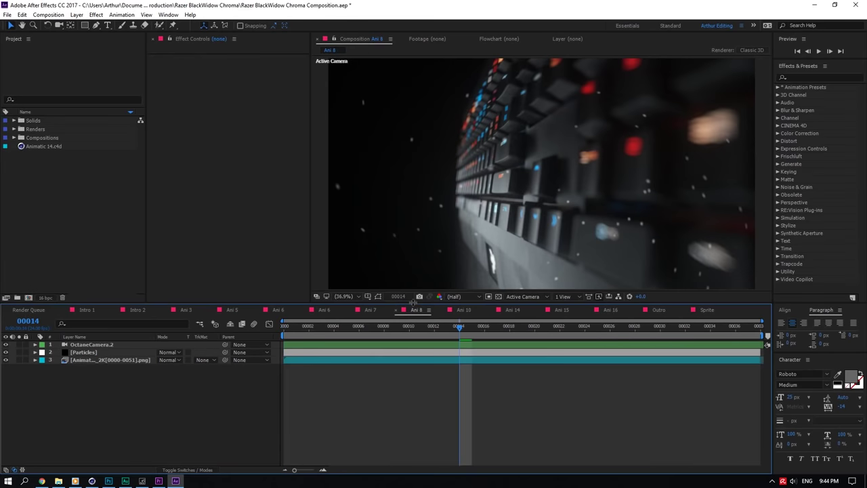
click(293, 327)
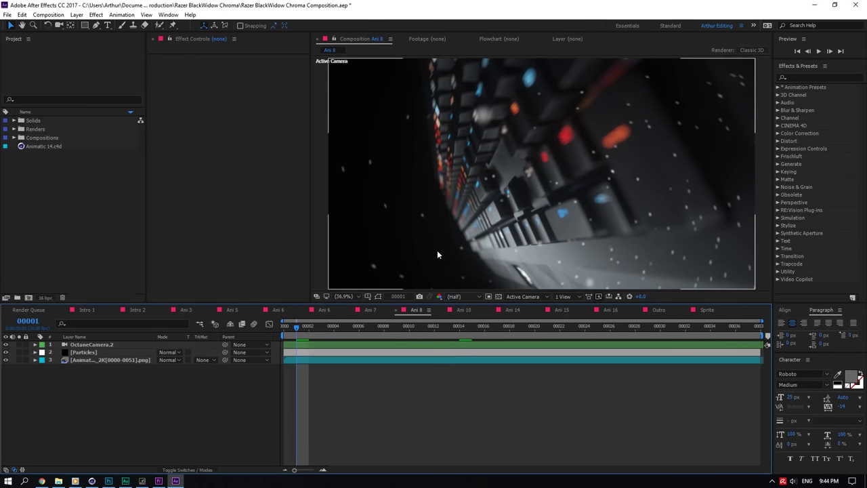
click(818, 52)
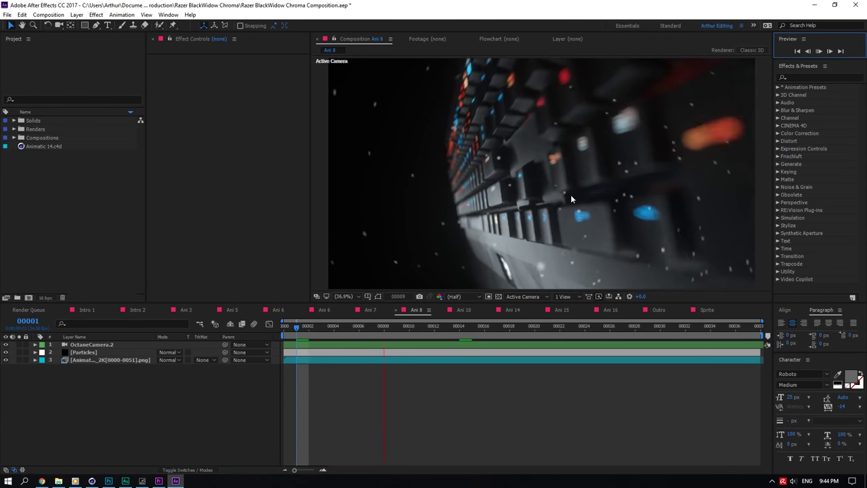
click(338, 335)
drag(338, 336, 391, 333)
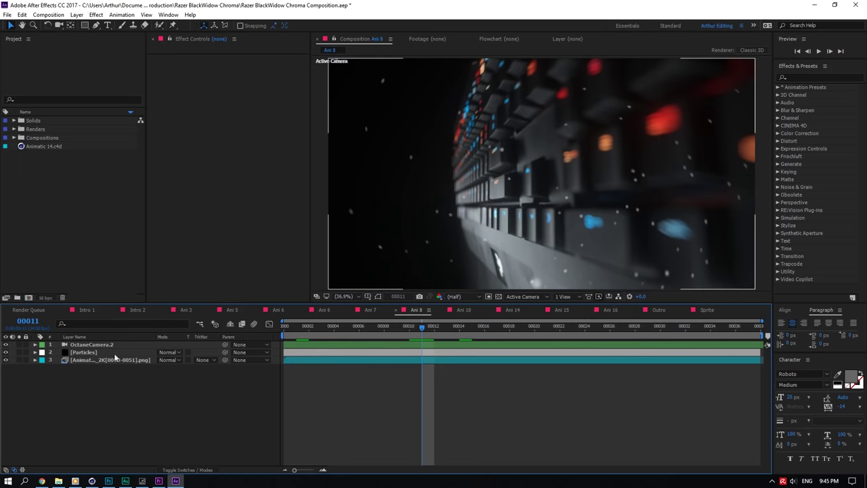
Set the particle size of Ani 8's Particles layer to 15 and check the dust at frame 25
click(354, 276)
scroll(265, 248, down, 7)
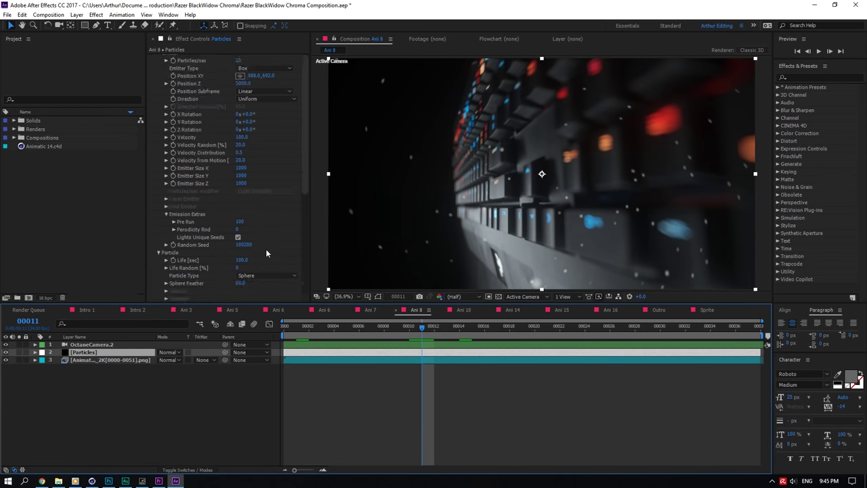
scroll(252, 247, up, 7)
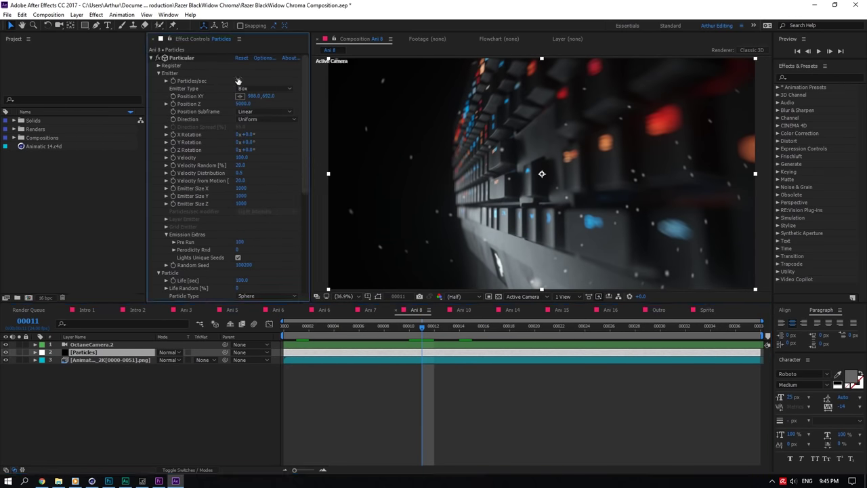
scroll(287, 245, down, 3)
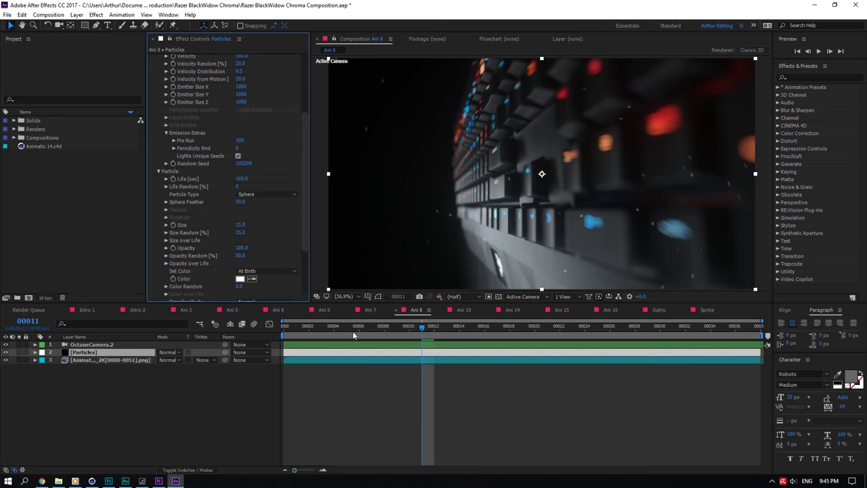
click(596, 325)
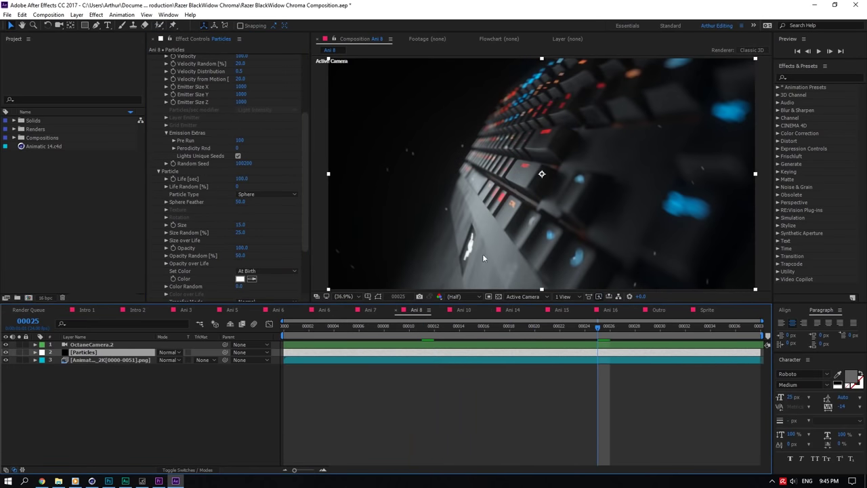
Open Ani 7 at frame 2 and set its Particles layer's emitter to 5 particles per second
click(371, 310)
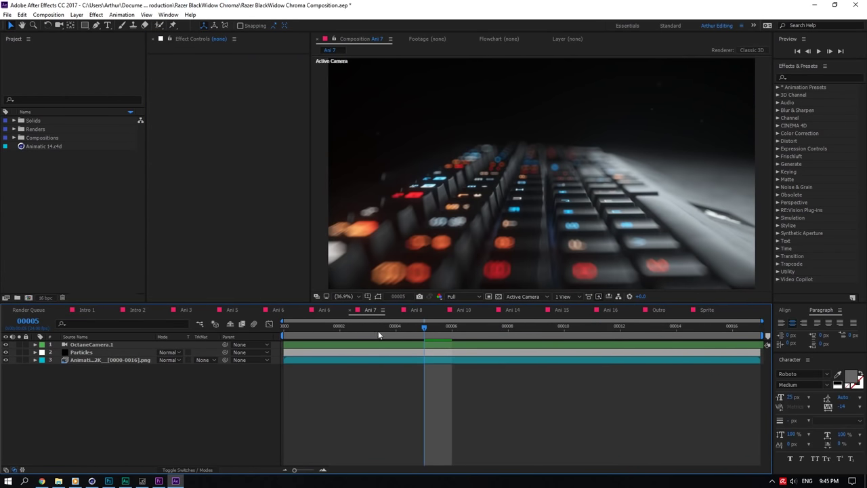
drag(378, 331, 340, 330)
click(88, 352)
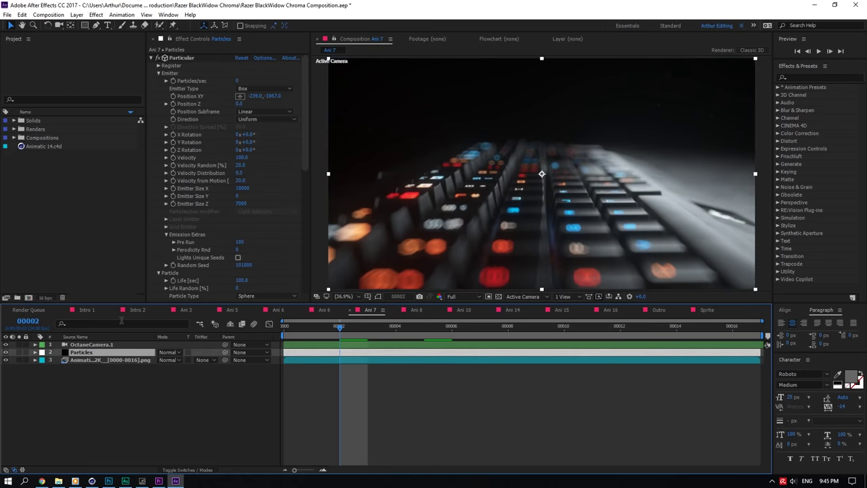
click(237, 78)
text(5)
key(Return)
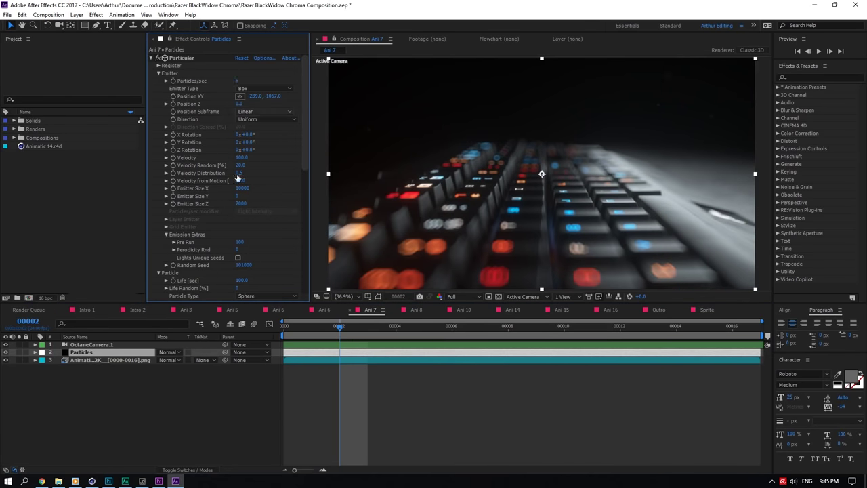
Set the particle size of Ani 7's Particles layer to 25 and preview the dust over the keyboard render
scroll(207, 265, down, 4)
click(239, 225)
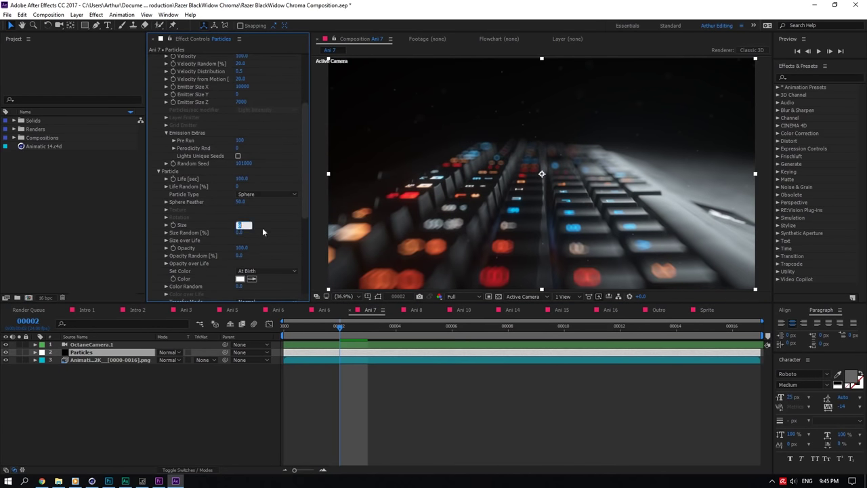
key(Return)
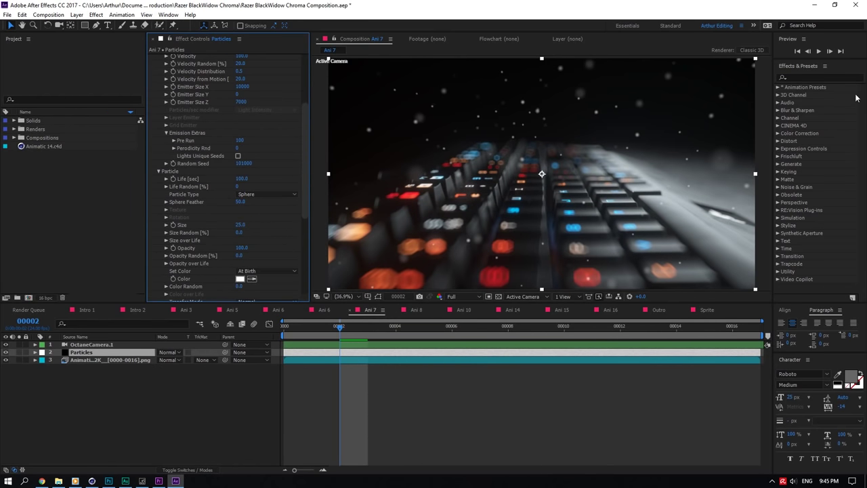
click(821, 51)
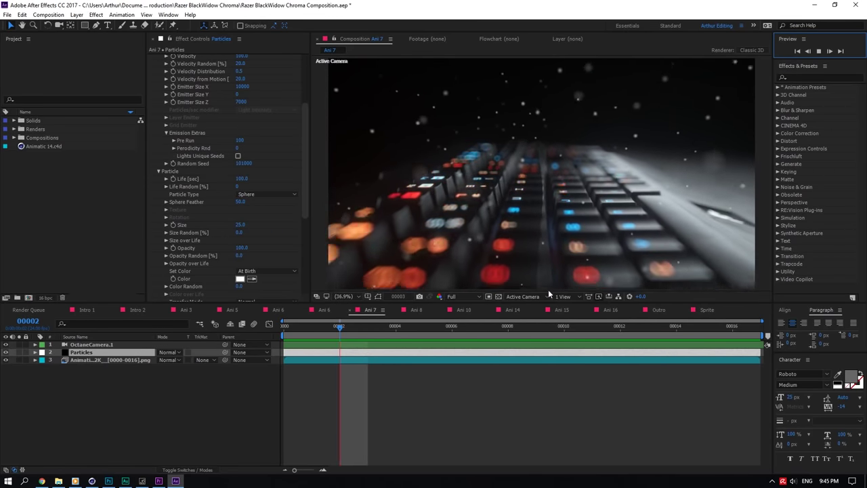
click(537, 345)
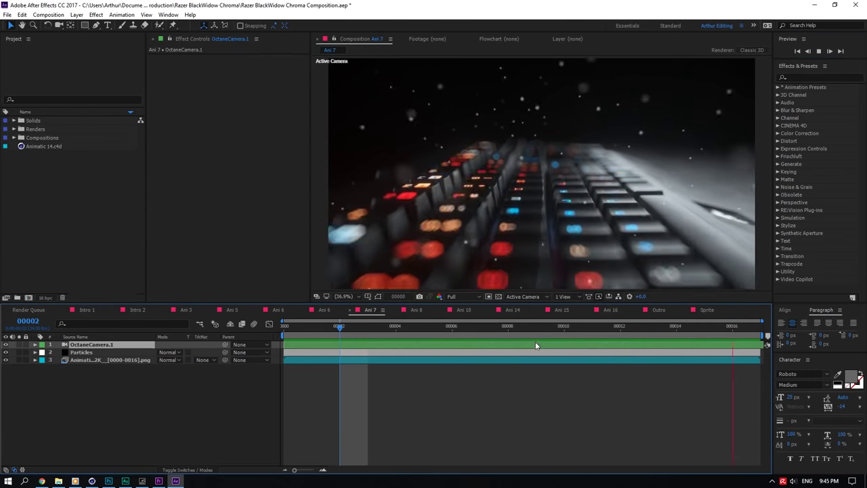
click(536, 330)
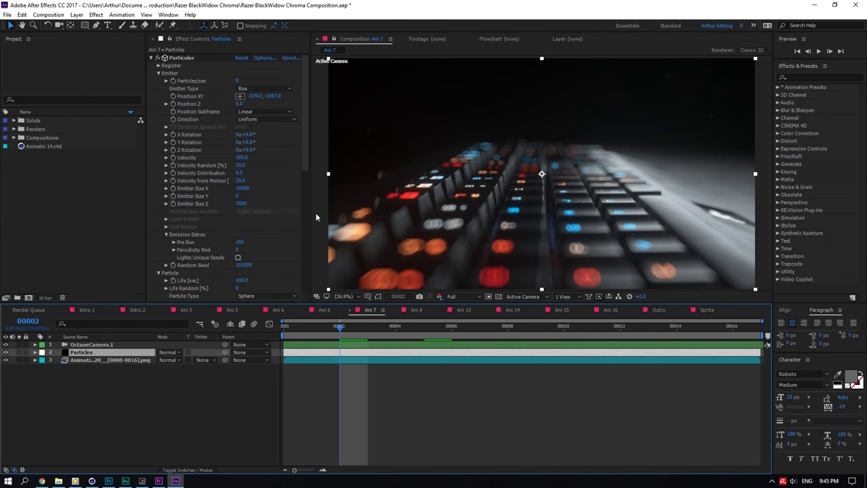
Collapse Particular's Emitter, Particle, Physics and World Transform groups, then collapse the whole effect
click(151, 59)
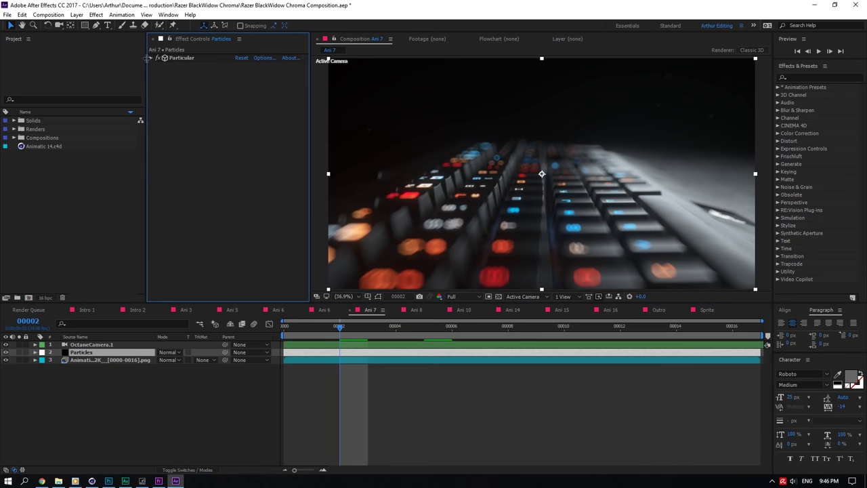
click(150, 57)
click(158, 73)
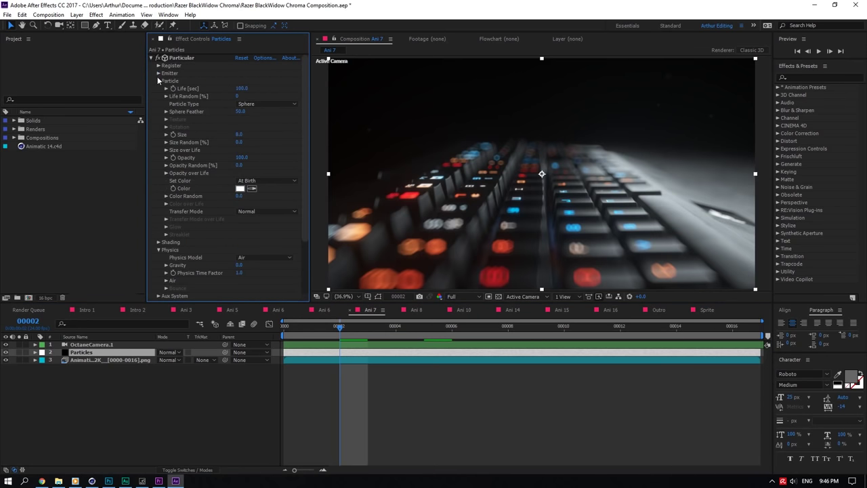
click(157, 81)
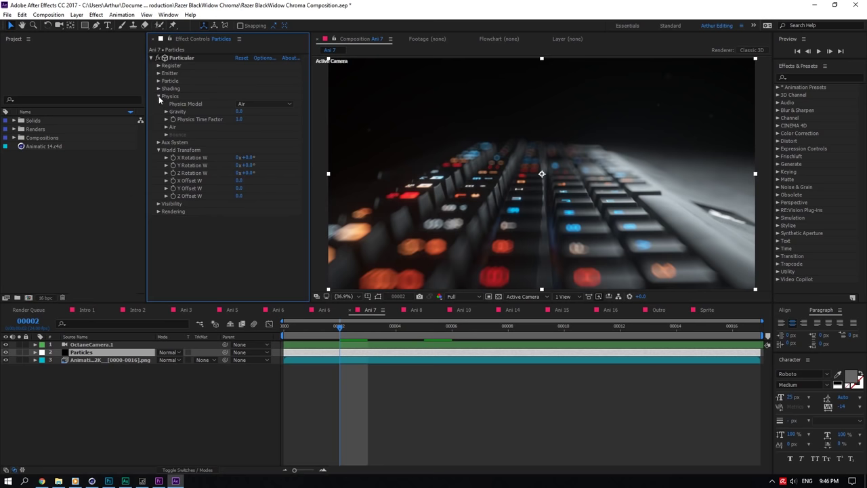
click(159, 96)
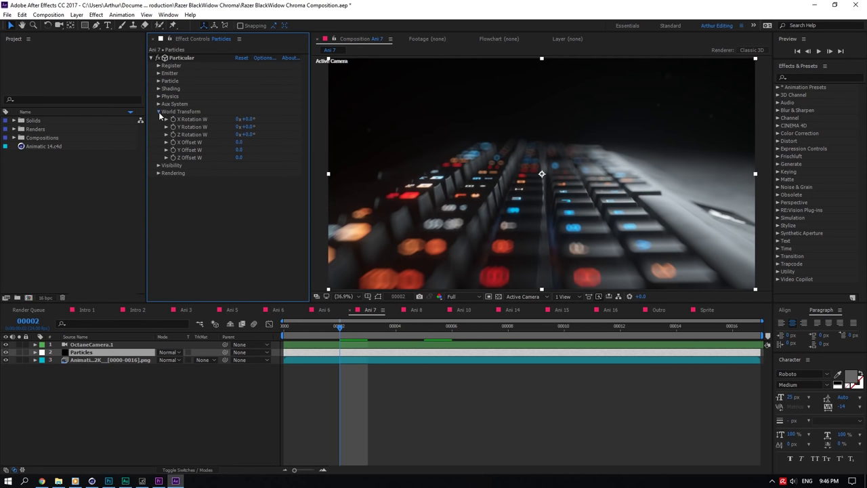
click(158, 111)
click(166, 59)
click(151, 58)
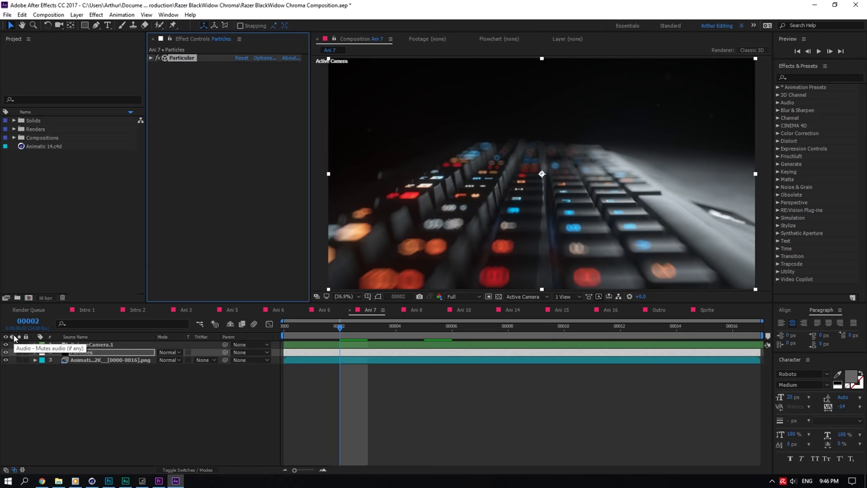
Switch to Premiere Pro and scrub the Razer Blackwidow Chroma sequence from frame 224 to frame 824
click(158, 480)
drag(306, 320, 262, 317)
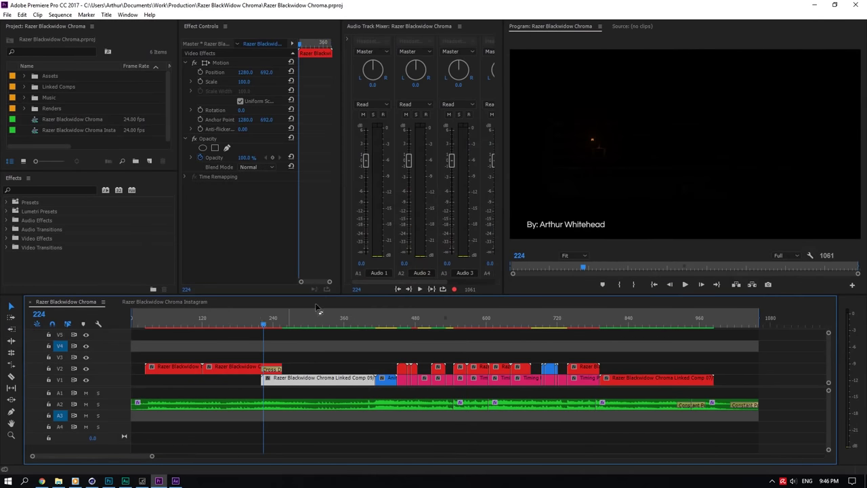
click(315, 324)
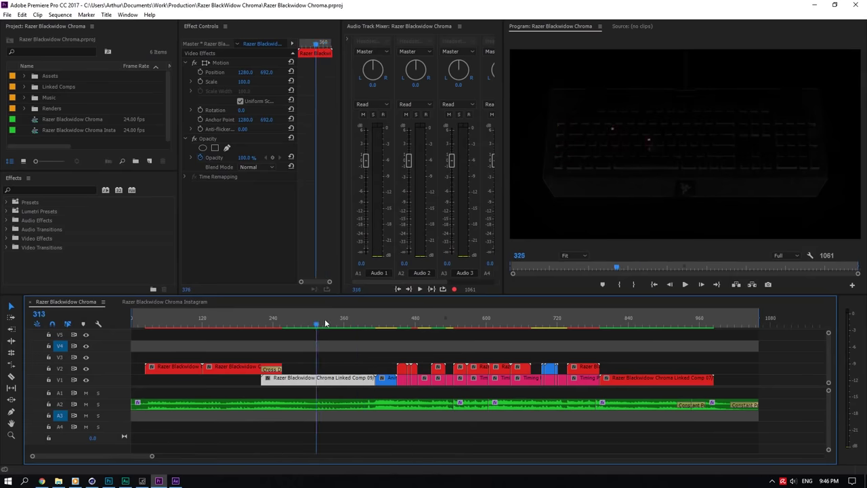
drag(325, 318, 618, 327)
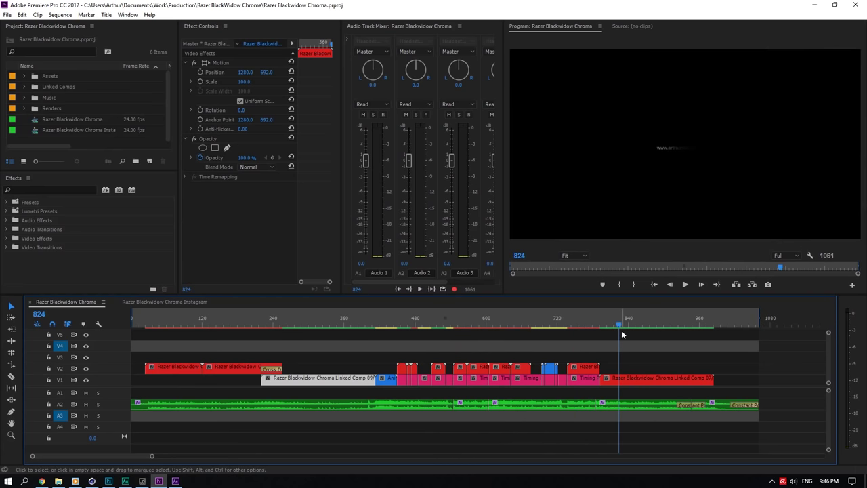
Review the opening title at frame 76, the sequence's ending, and the keyboard shots at frames 612 and 455
drag(197, 317, 176, 316)
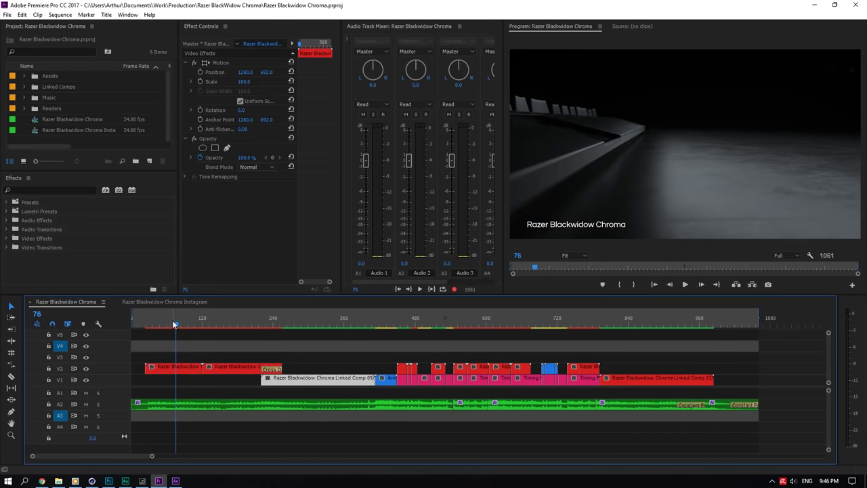
mouse_move(164, 319)
mouse_down()
mouse_move(214, 315)
mouse_move(167, 325)
mouse_up()
drag(604, 318, 709, 328)
mouse_move(704, 327)
mouse_down()
mouse_move(725, 321)
mouse_move(718, 322)
mouse_up()
drag(542, 322, 494, 314)
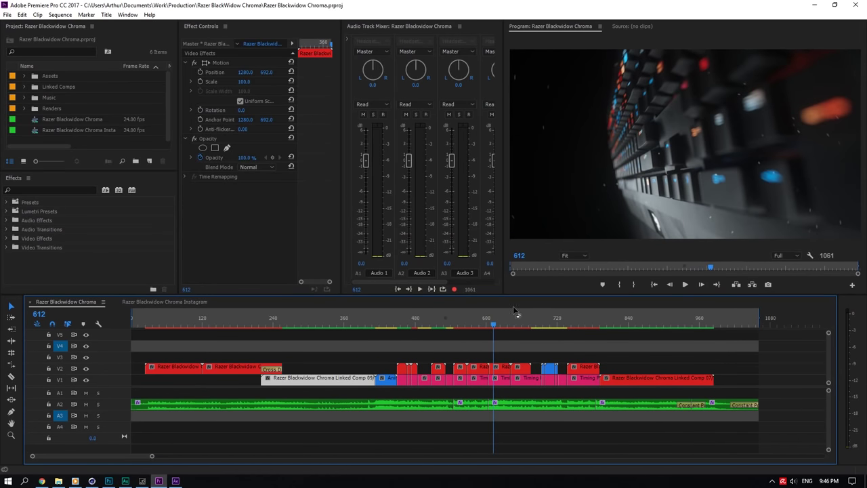
drag(411, 321, 401, 322)
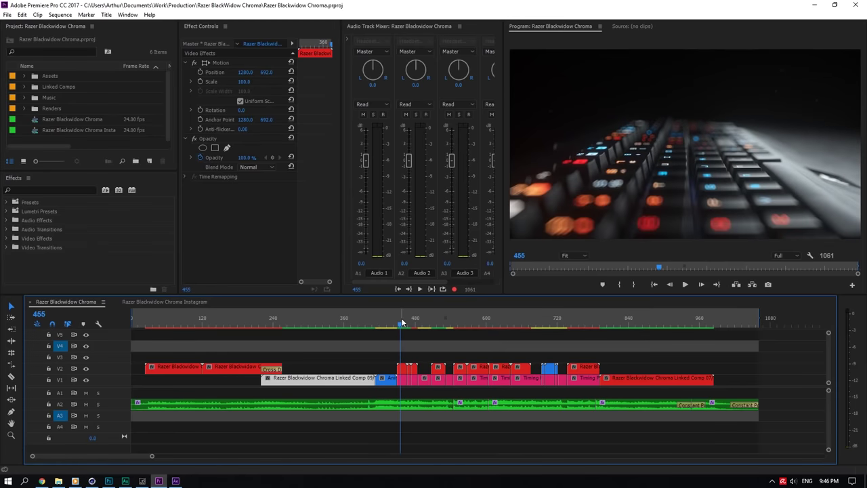